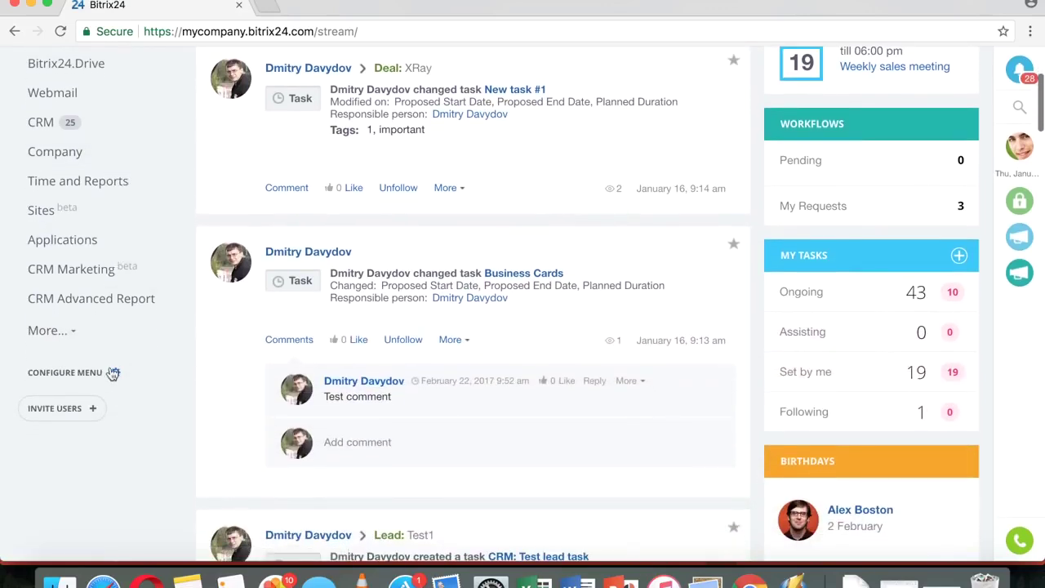
- Make Tasks and projects the primary tool so Bitrix24 opens on the My tasks list
click(72, 373)
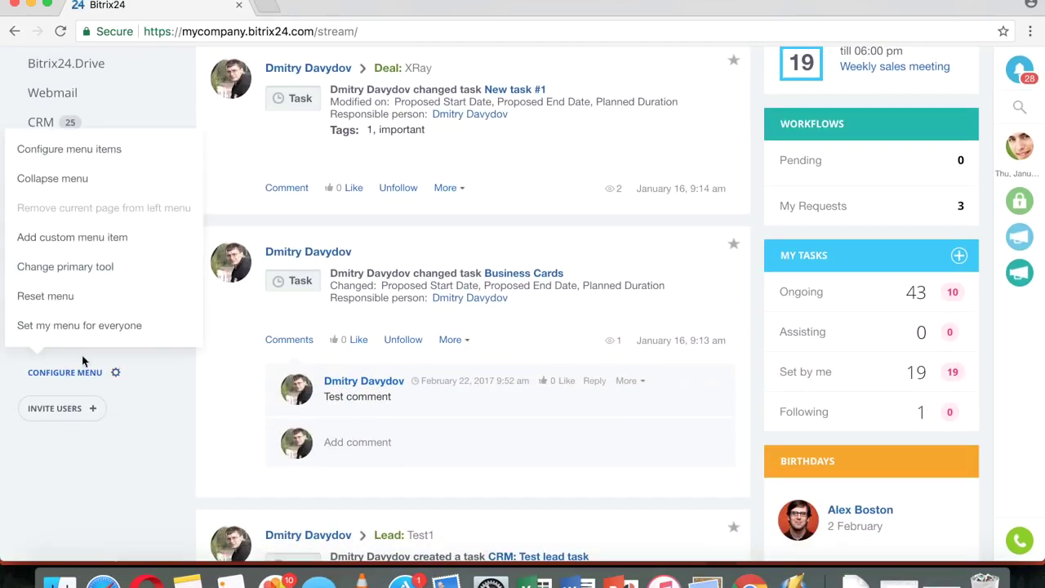
click(78, 267)
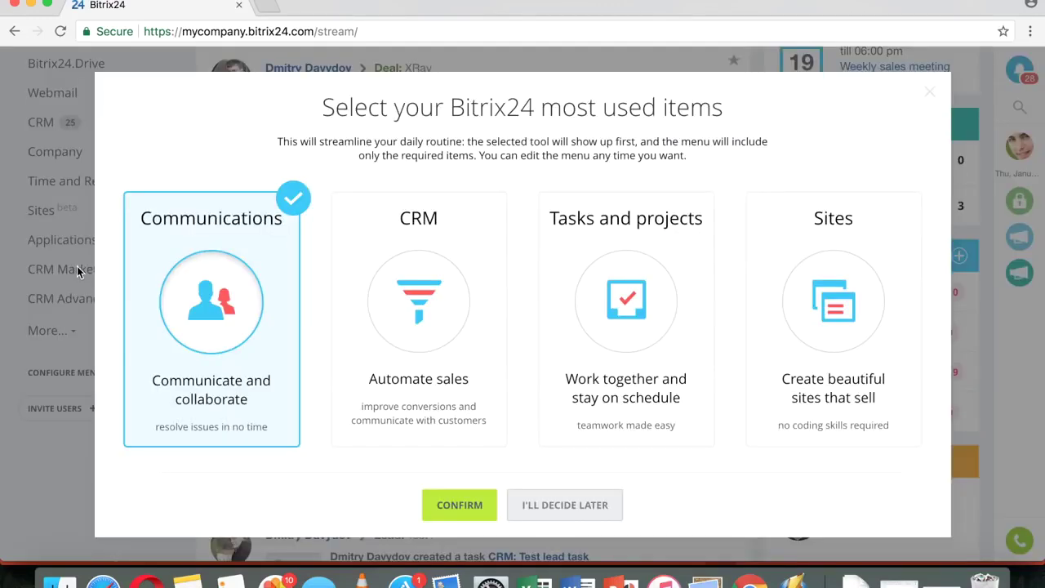
click(631, 258)
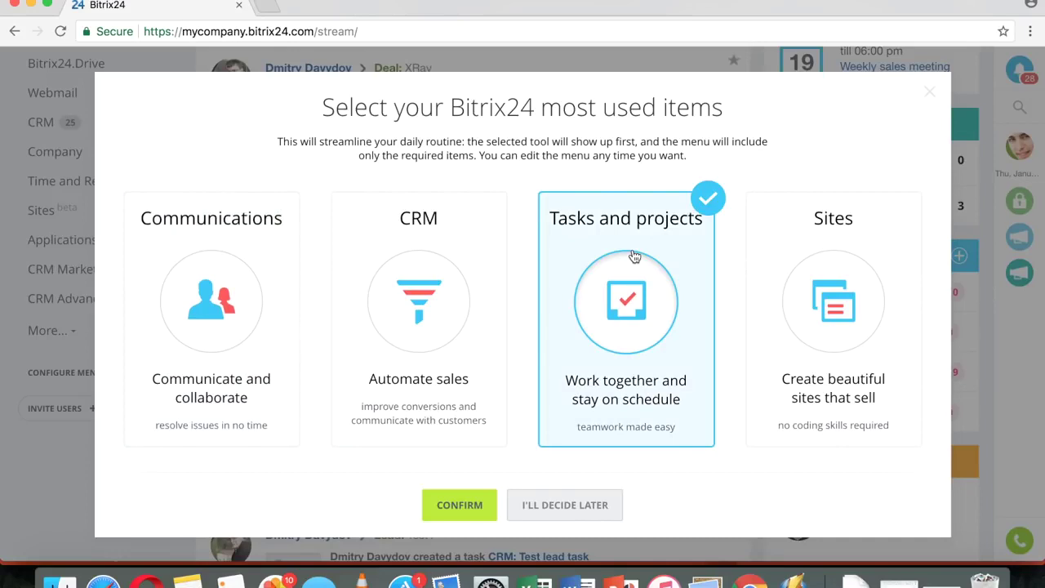
click(460, 508)
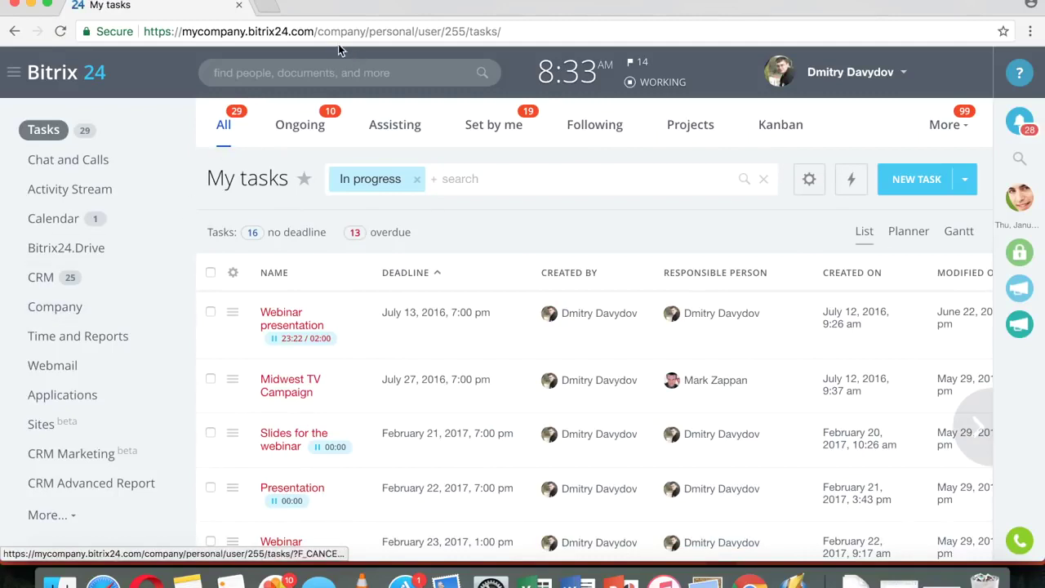
- Load the portal's bare web address without the tasks path
drag(317, 31, 698, 41)
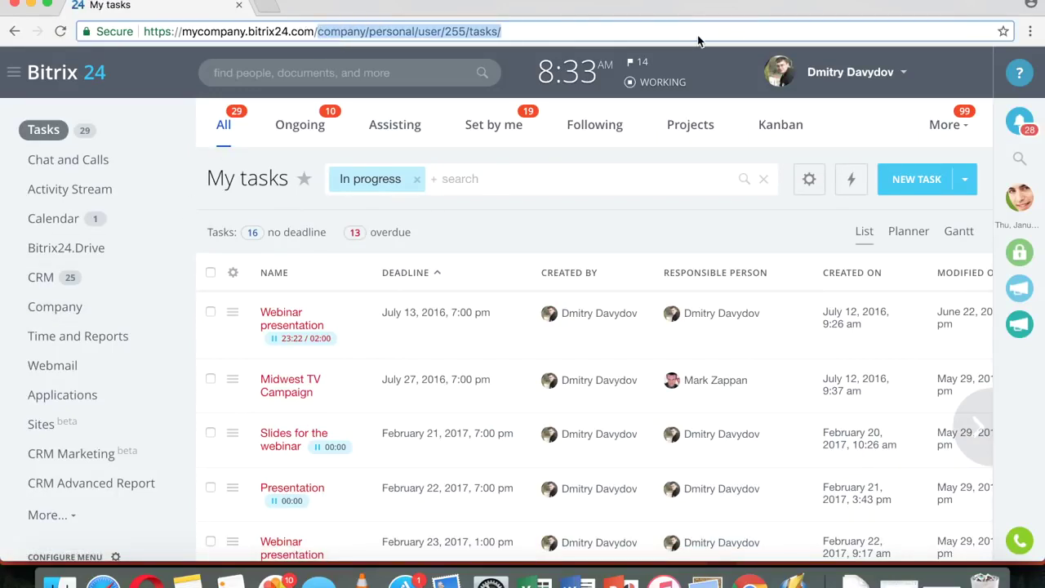
key(BackSpace)
key(Return)
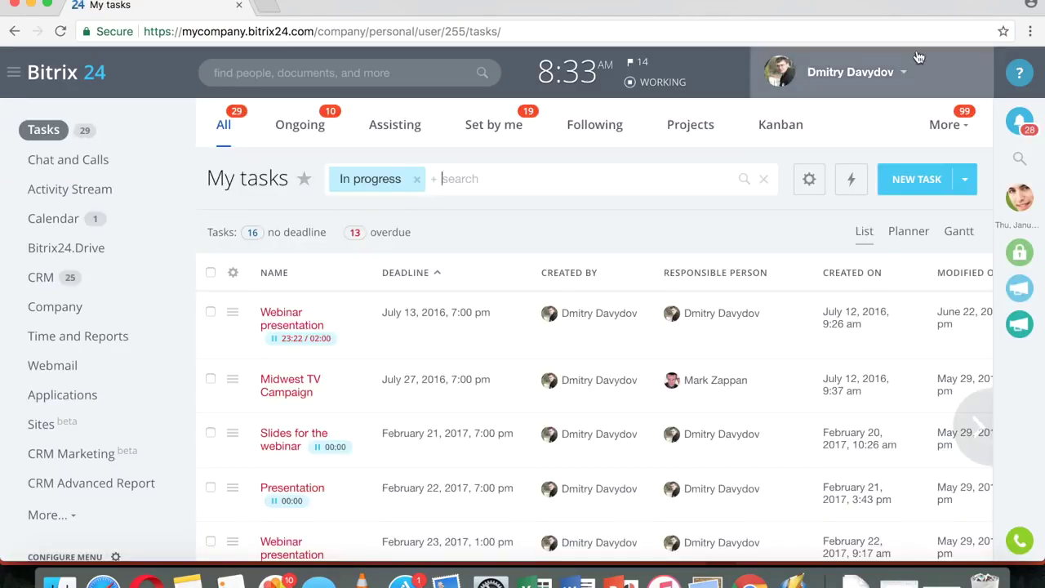
- Switch task view tab customization on from the More list, then off again
click(961, 118)
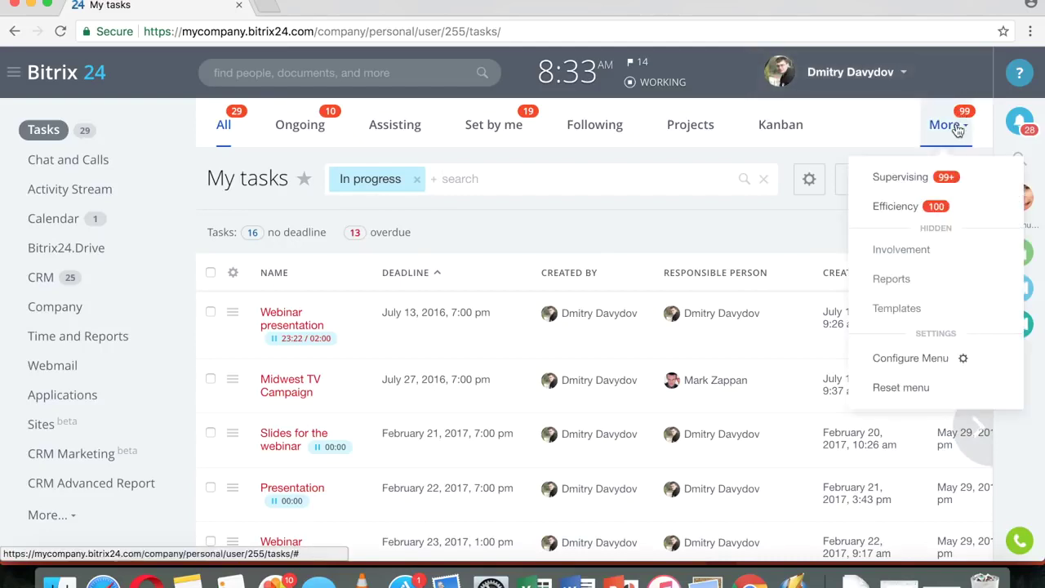
click(957, 361)
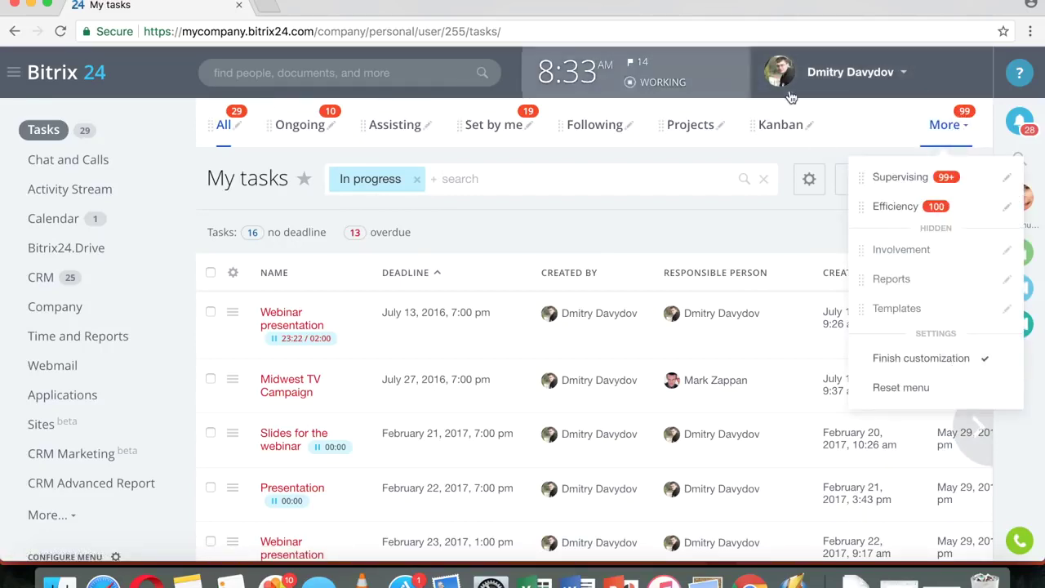
click(957, 363)
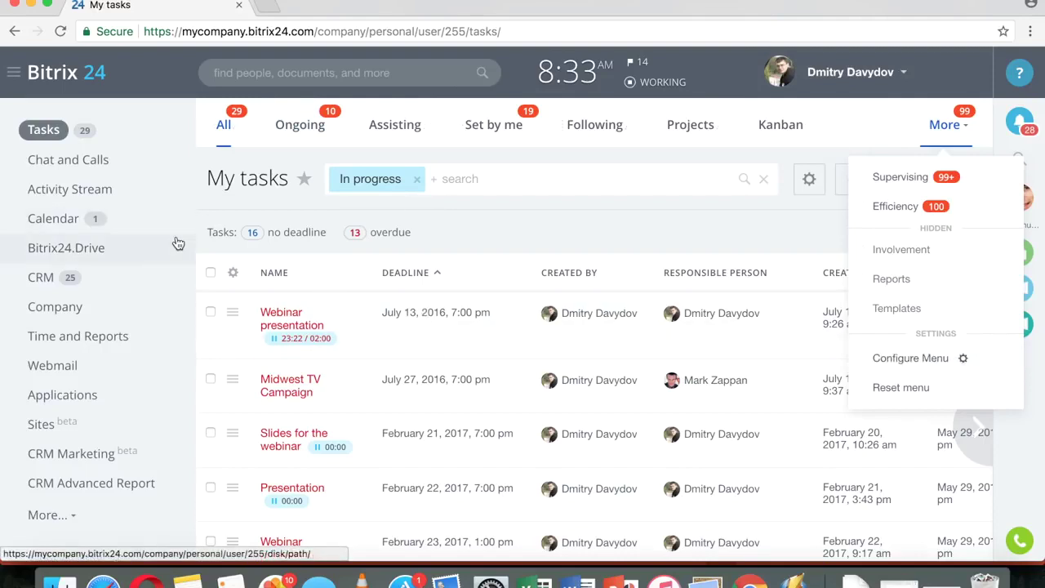
- Expand More... in the left menu to show Workgroups, Open Channels, Telephony, Workflows and Subscription
scroll(176, 244, down, 3)
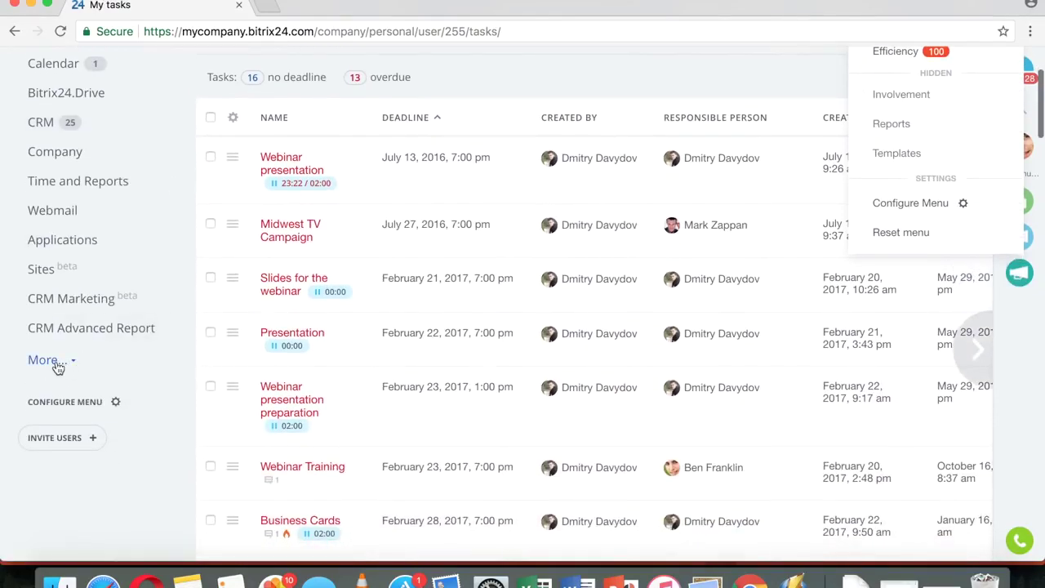
click(57, 365)
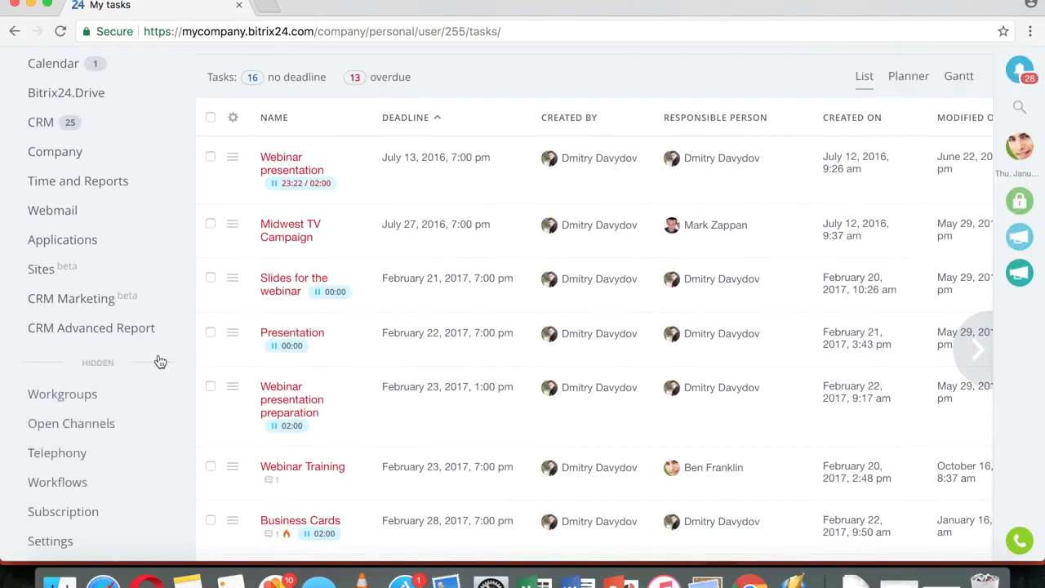
scroll(159, 327, down, 4)
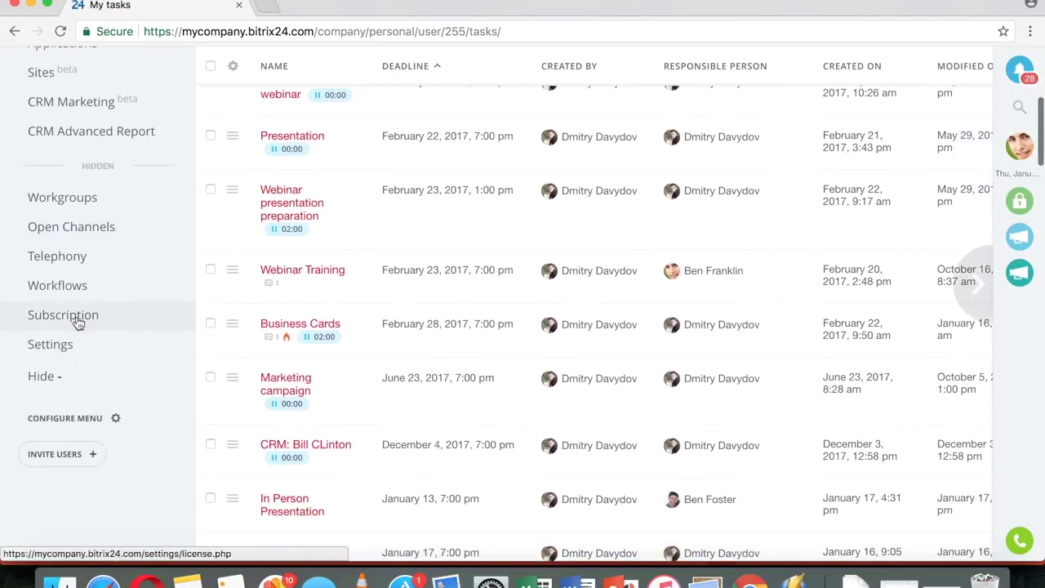
click(77, 323)
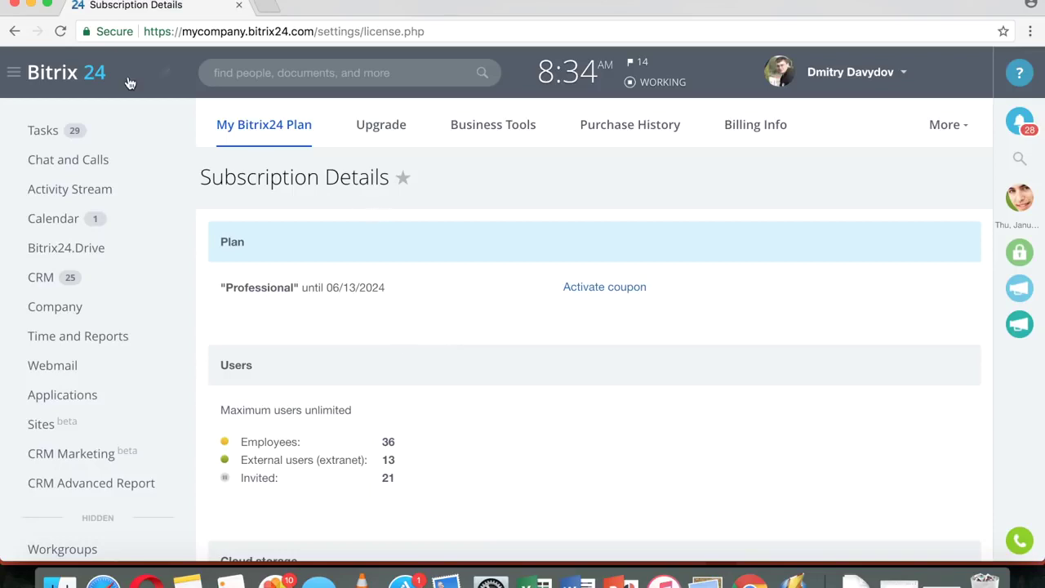
click(47, 131)
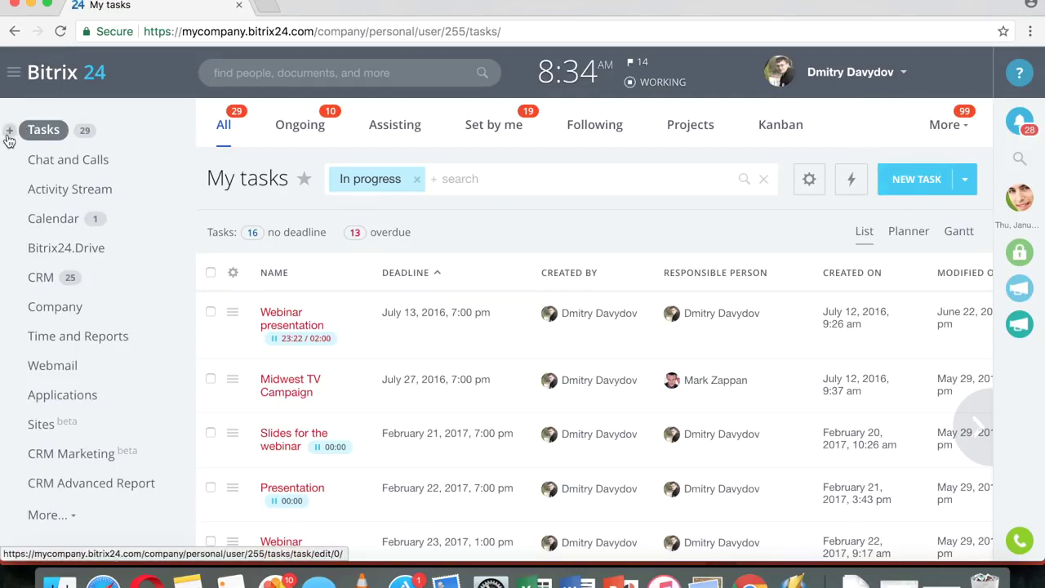
- Start a new task titled 'Task number one' and toggle the description's formatting toolbar
click(8, 132)
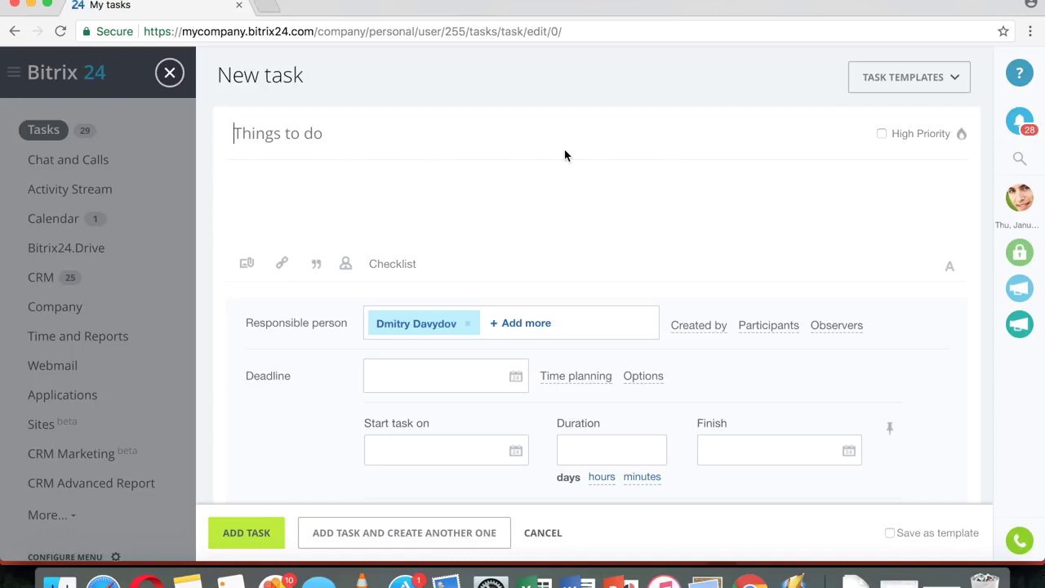
text(Ta)
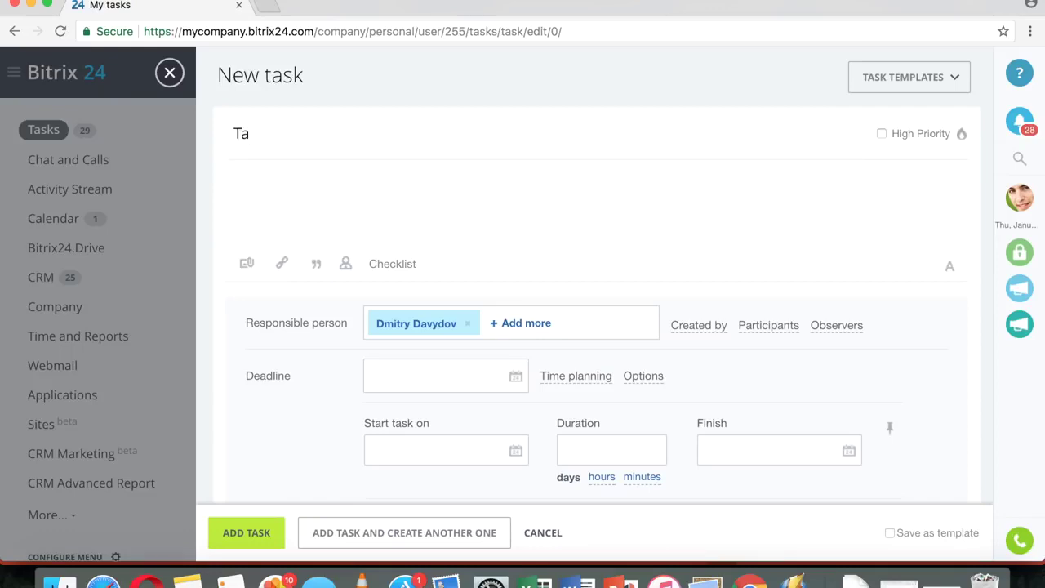
text(sk number one)
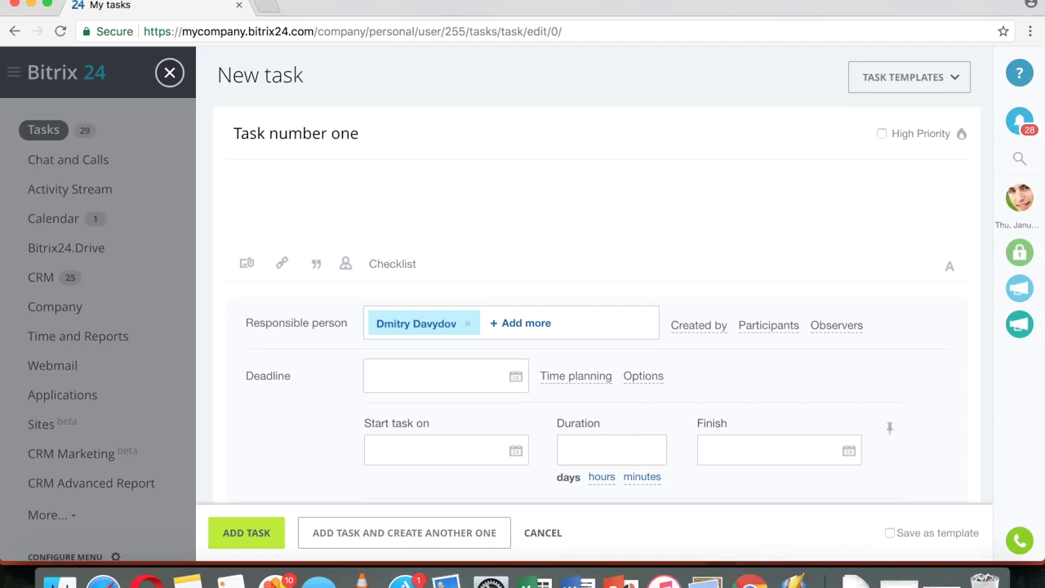
click(952, 268)
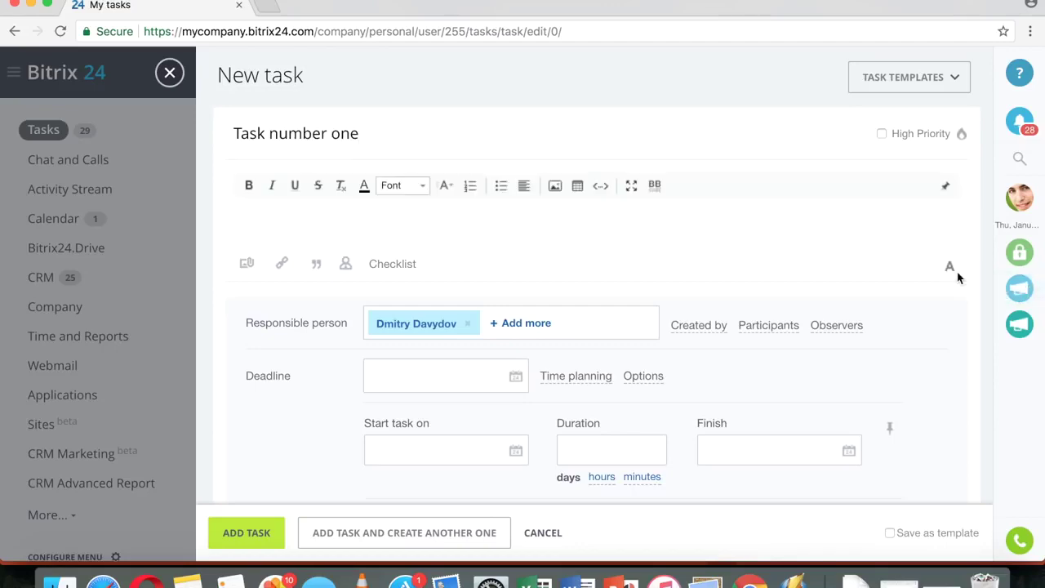
scroll(679, 226, down, 2)
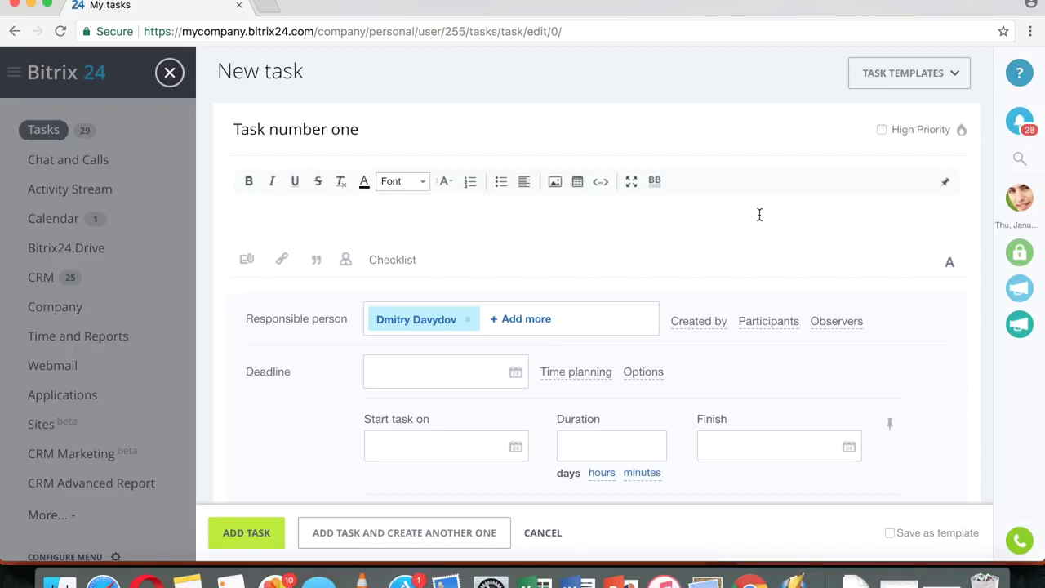
click(951, 266)
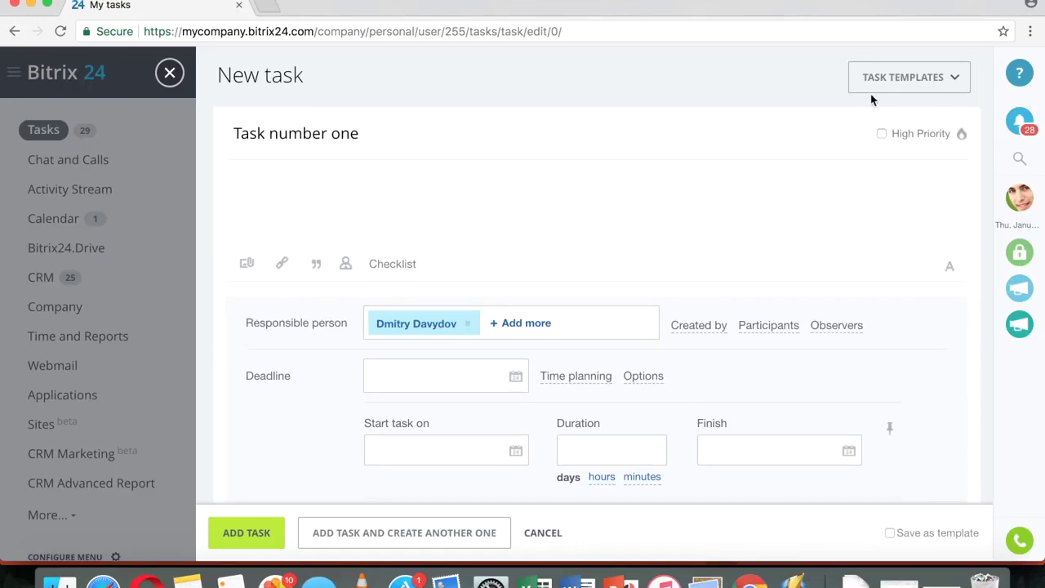
- Look through the Task Templates list and close it without choosing a template
click(893, 82)
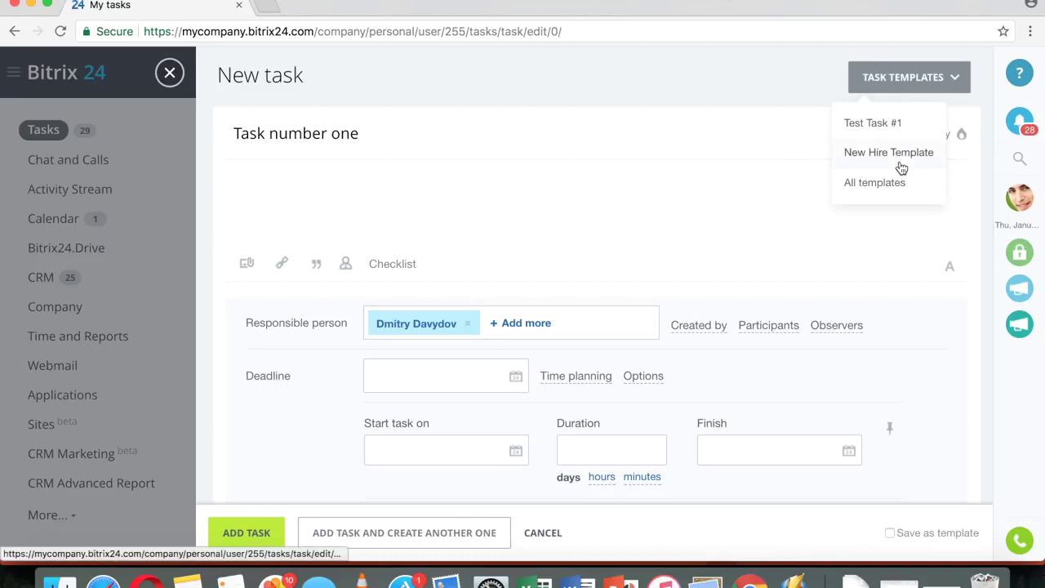
click(721, 85)
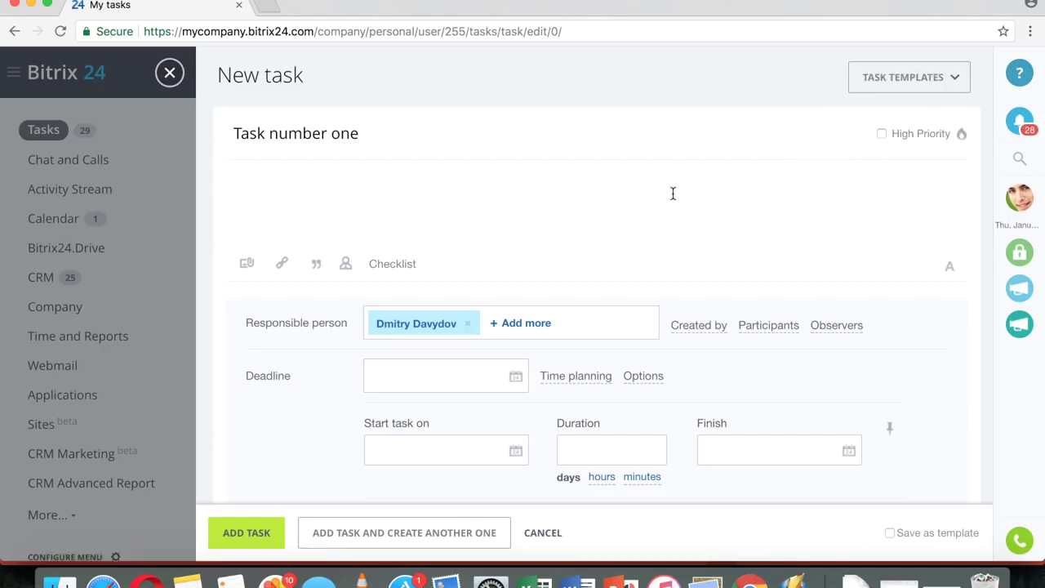
scroll(619, 193, down, 2)
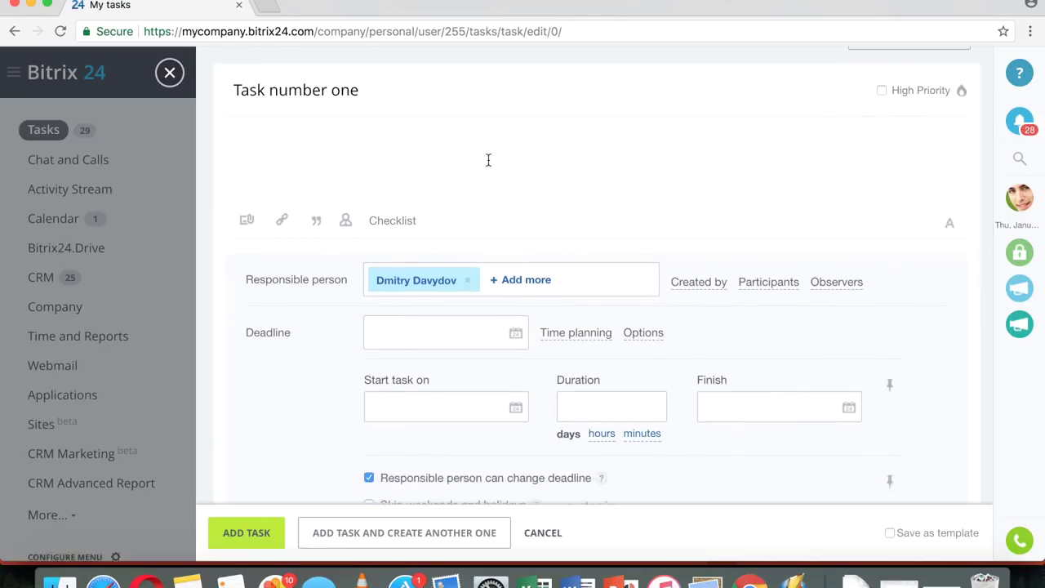
- Add a checklist with the items 'one' and 'two'
click(401, 227)
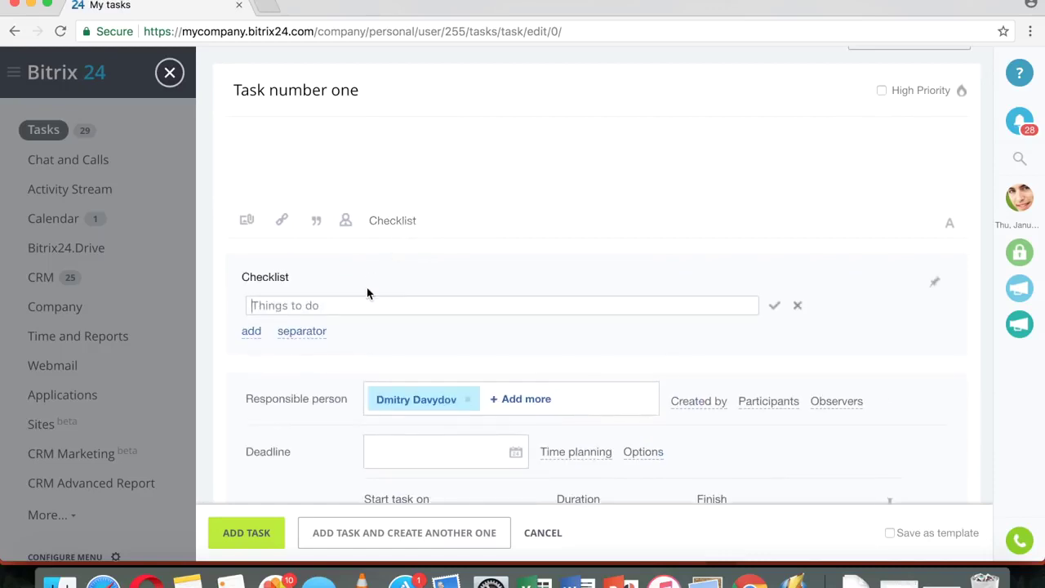
text(one)
click(251, 335)
text(two)
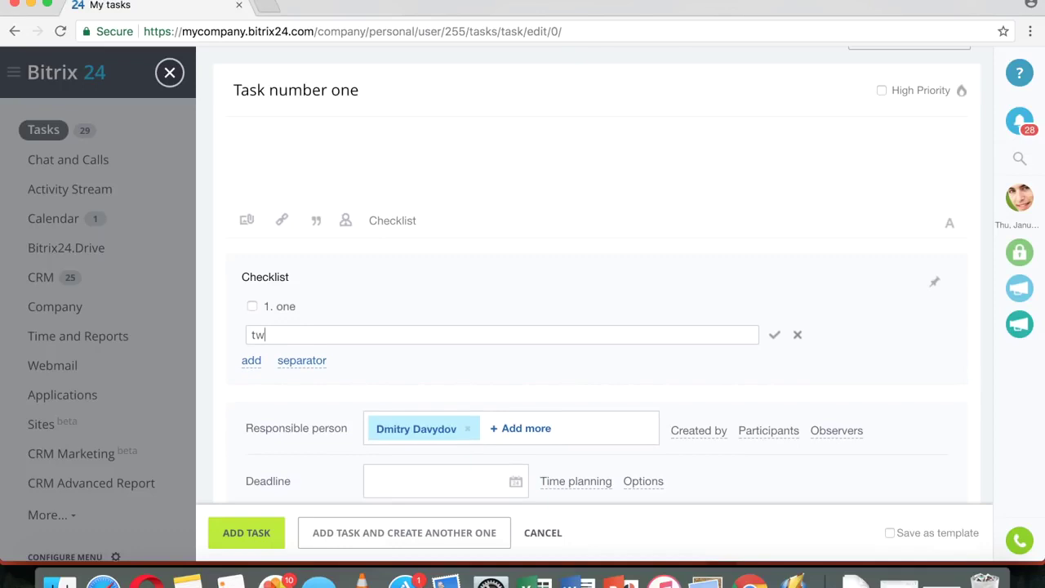
click(250, 362)
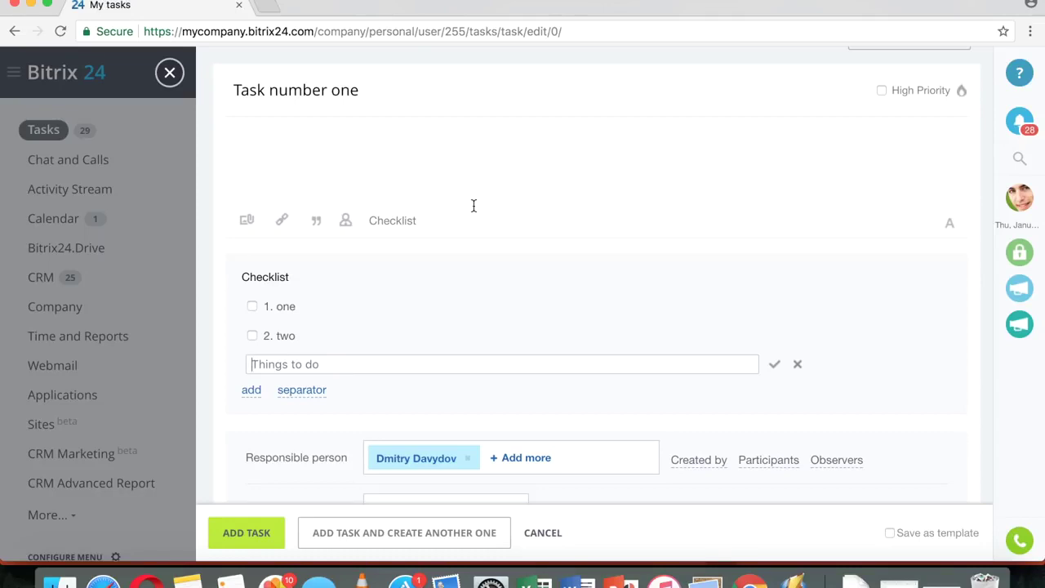
- Add a Participants field to the task form
scroll(561, 231, down, 3)
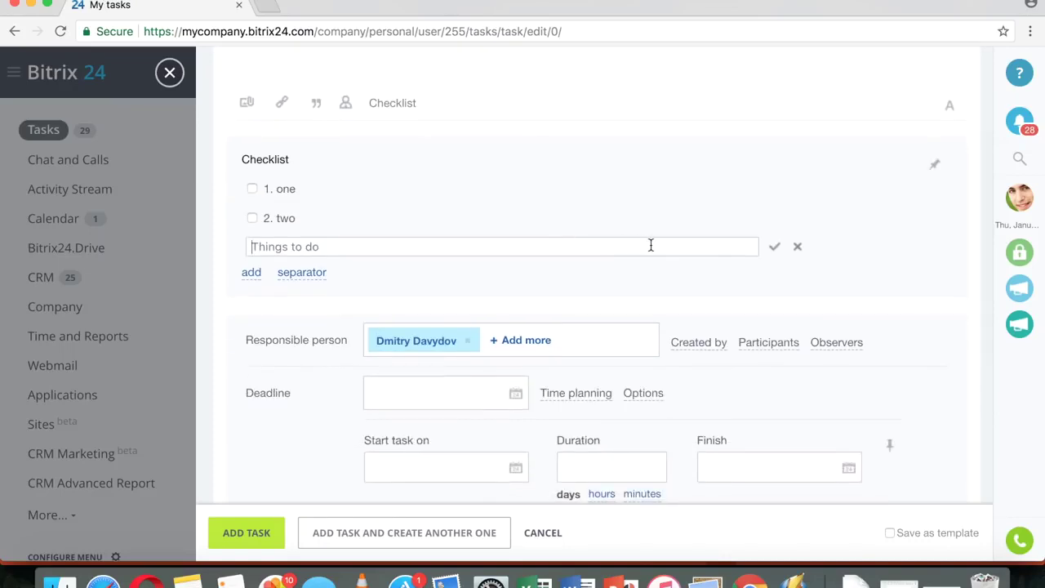
scroll(650, 245, down, 4)
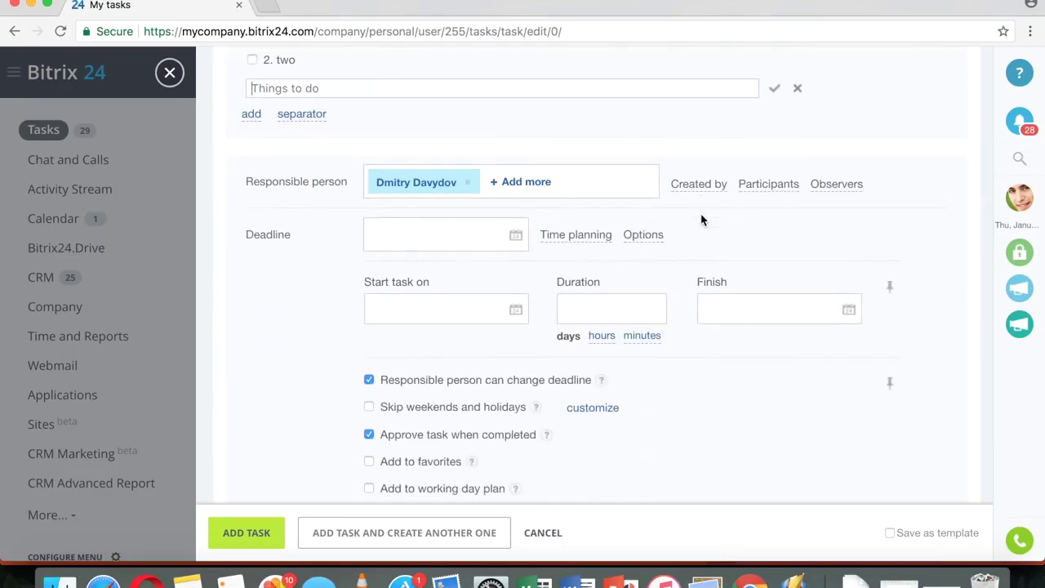
scroll(702, 219, up, 3)
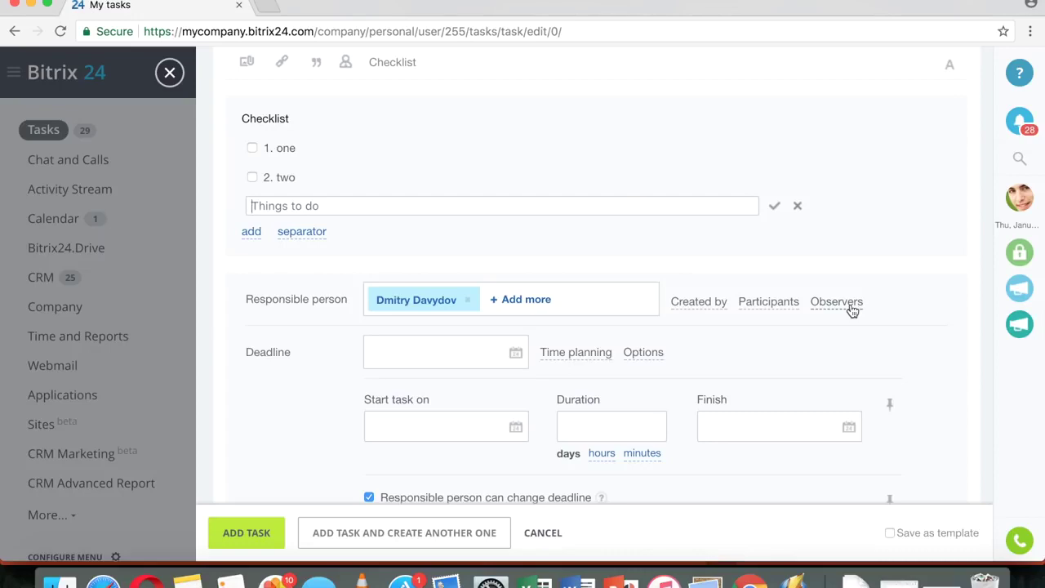
click(758, 304)
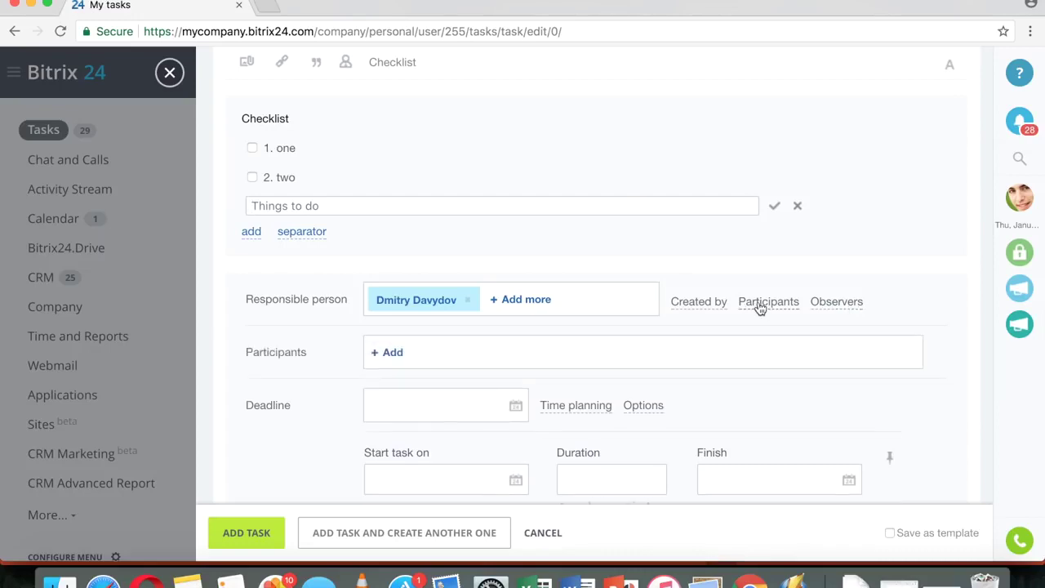
- Show the Observers field and add a colleague as task participant
click(834, 304)
click(392, 356)
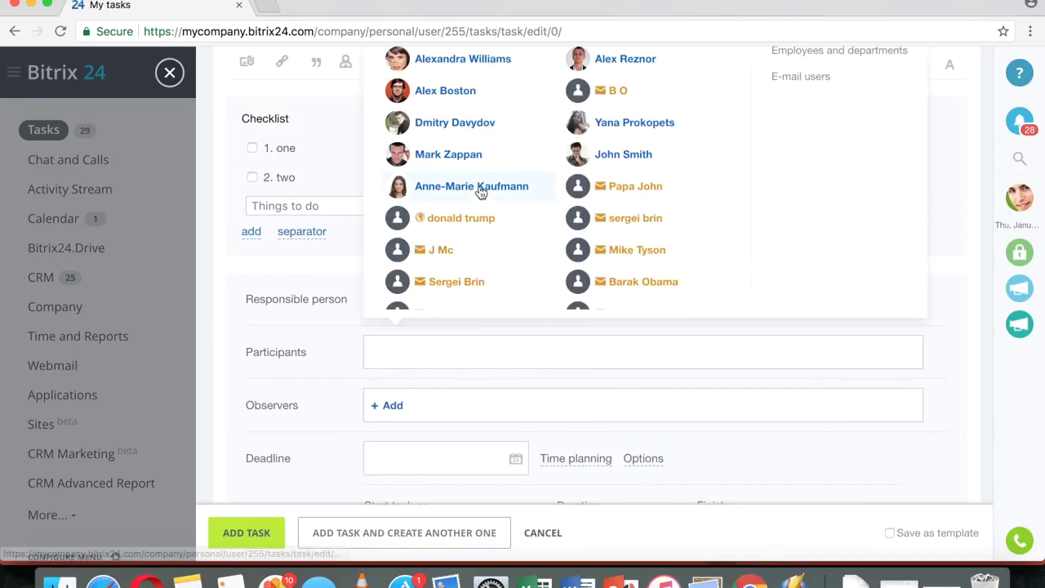
click(441, 155)
click(425, 401)
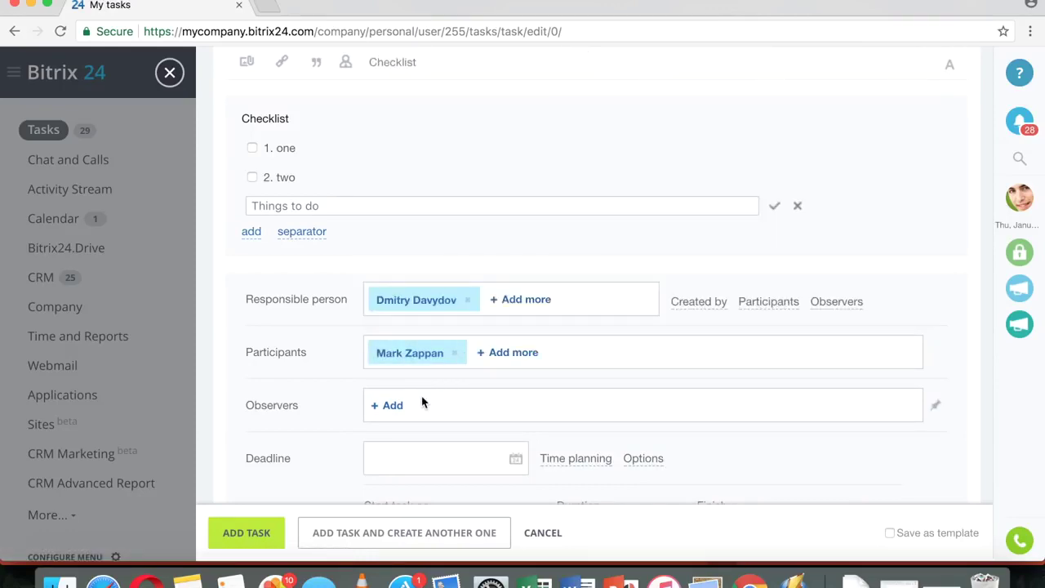
- Add another colleague as the task's observer
click(393, 406)
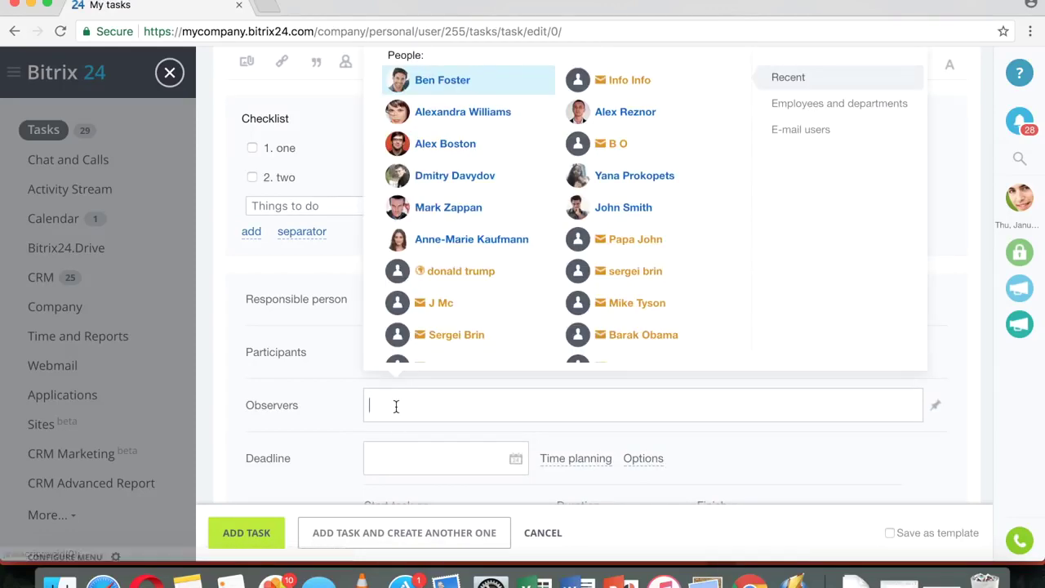
click(626, 181)
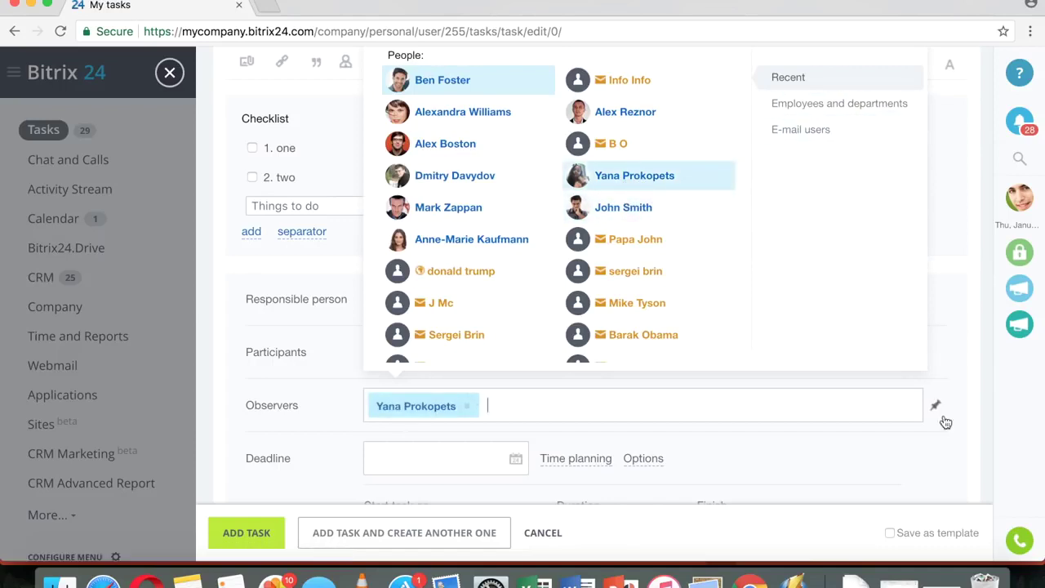
click(978, 365)
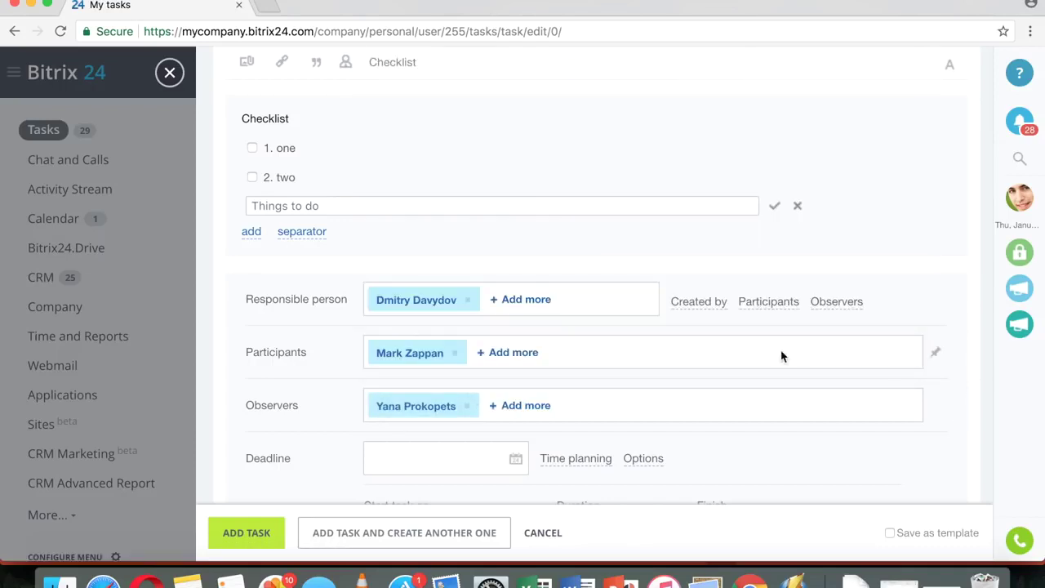
click(548, 302)
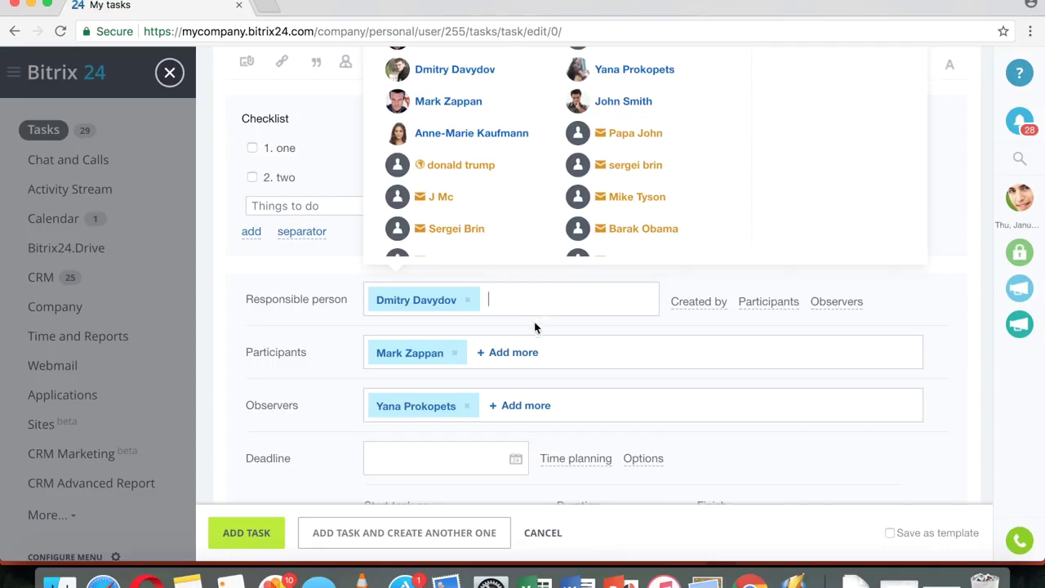
- Add an external contact as a second participant by entering their e-mail address
click(518, 351)
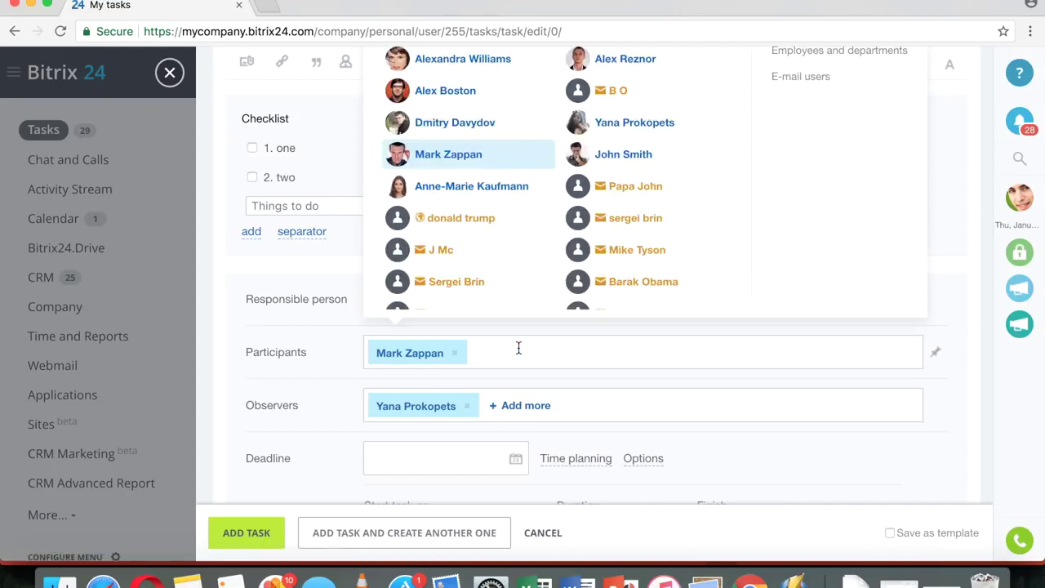
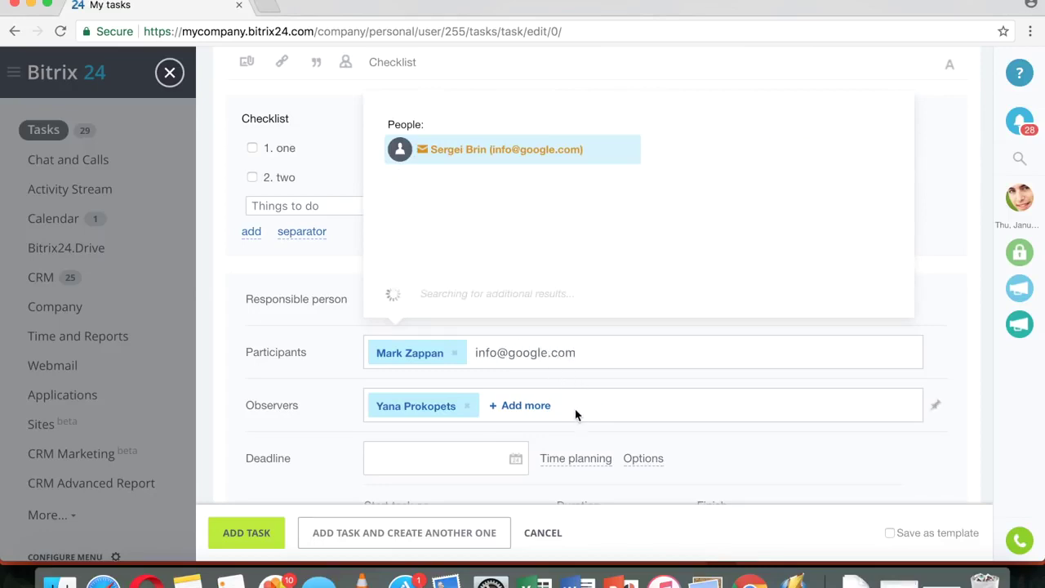
key(Escape)
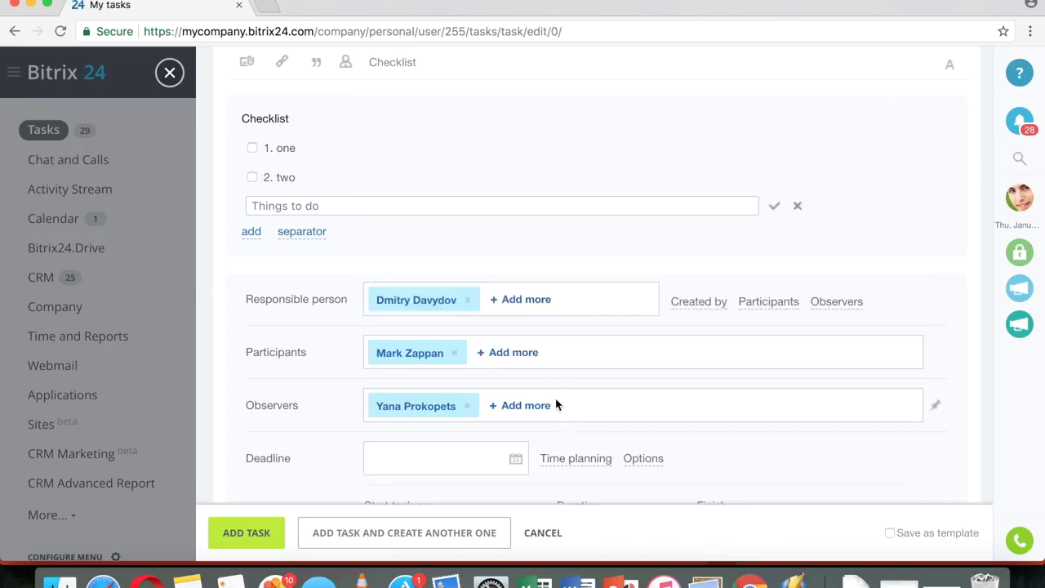
click(510, 352)
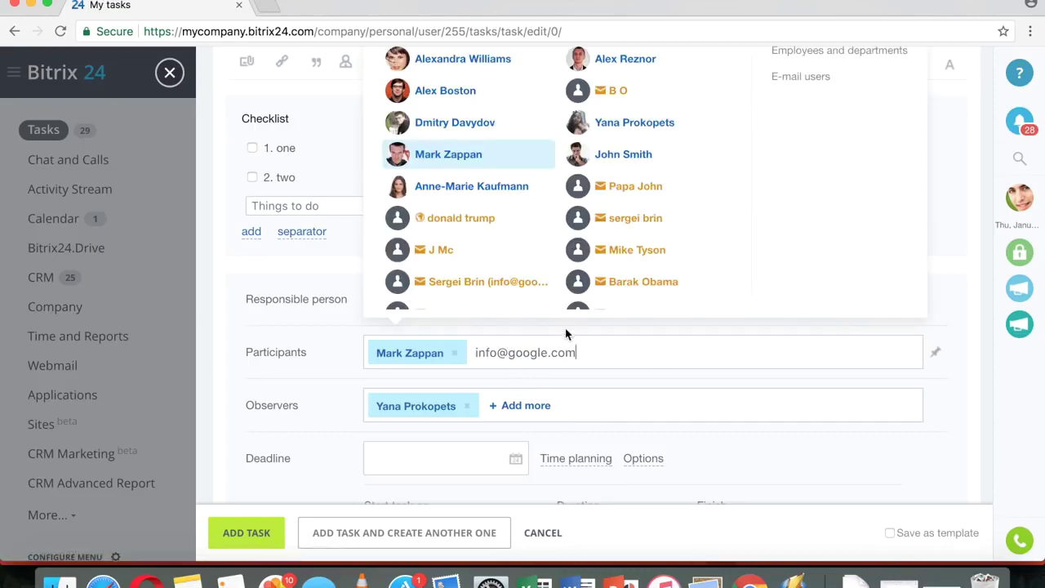
click(492, 290)
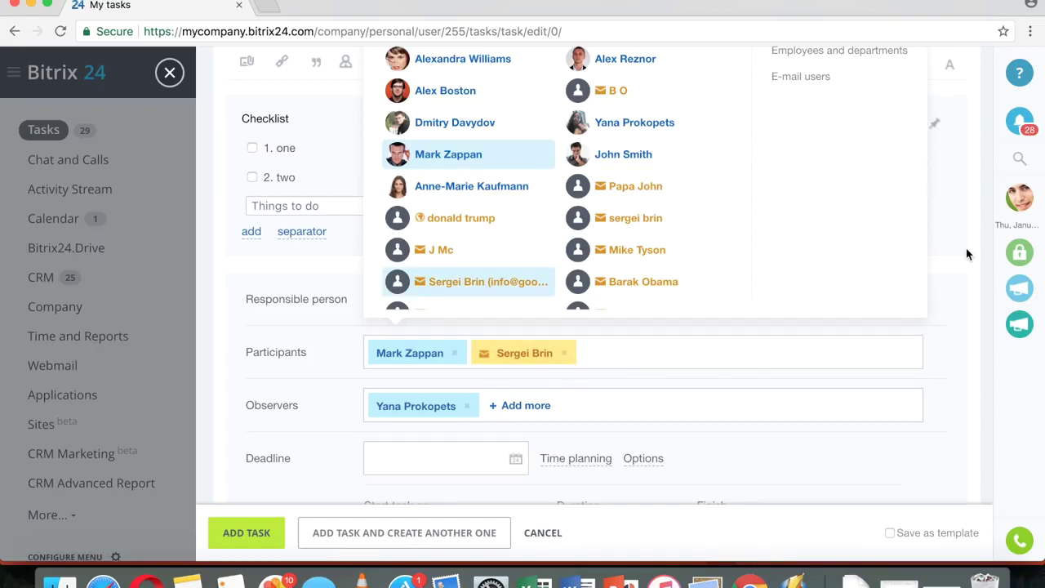
scroll(967, 255, up, 3)
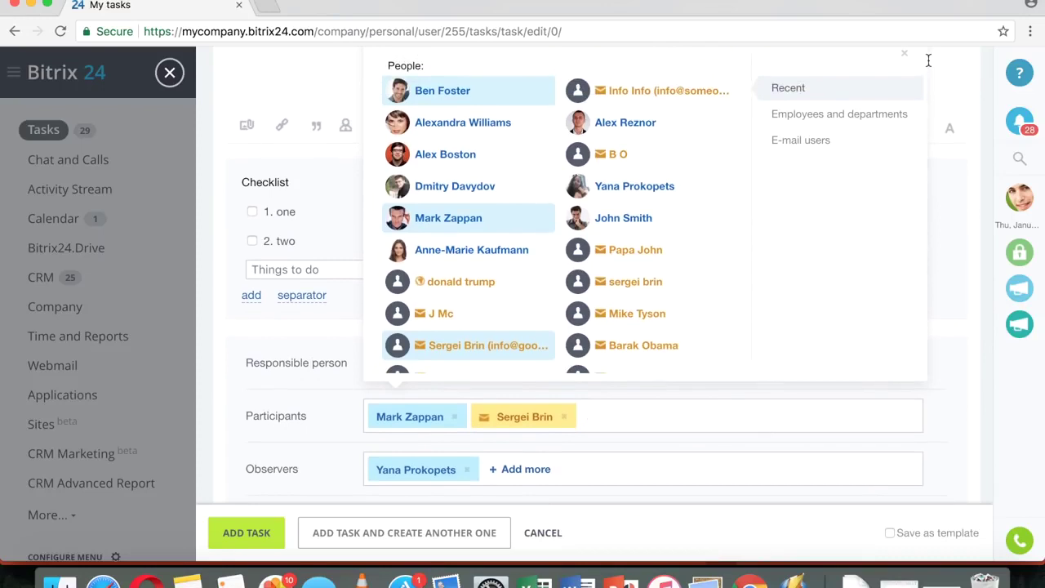
- Close the people selector, scroll down to Deadline and open its calendar
click(905, 55)
scroll(700, 249, down, 2)
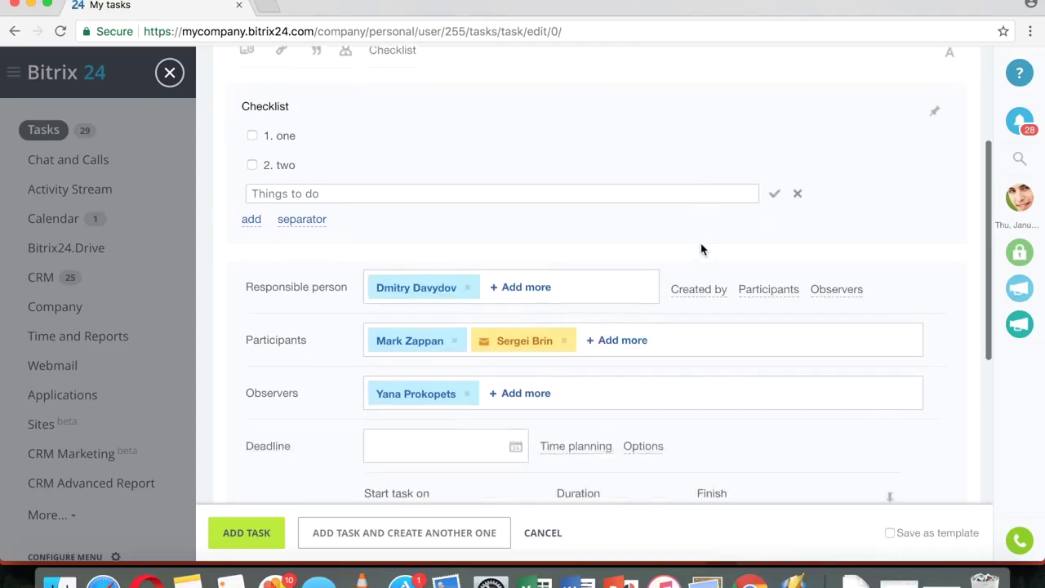
scroll(701, 249, down, 2)
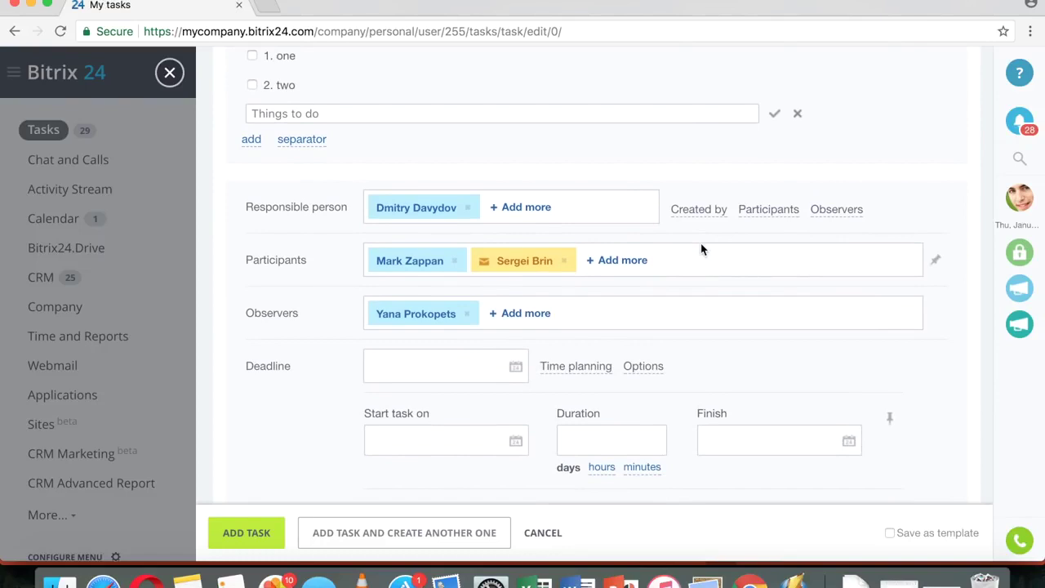
scroll(701, 249, up, 1)
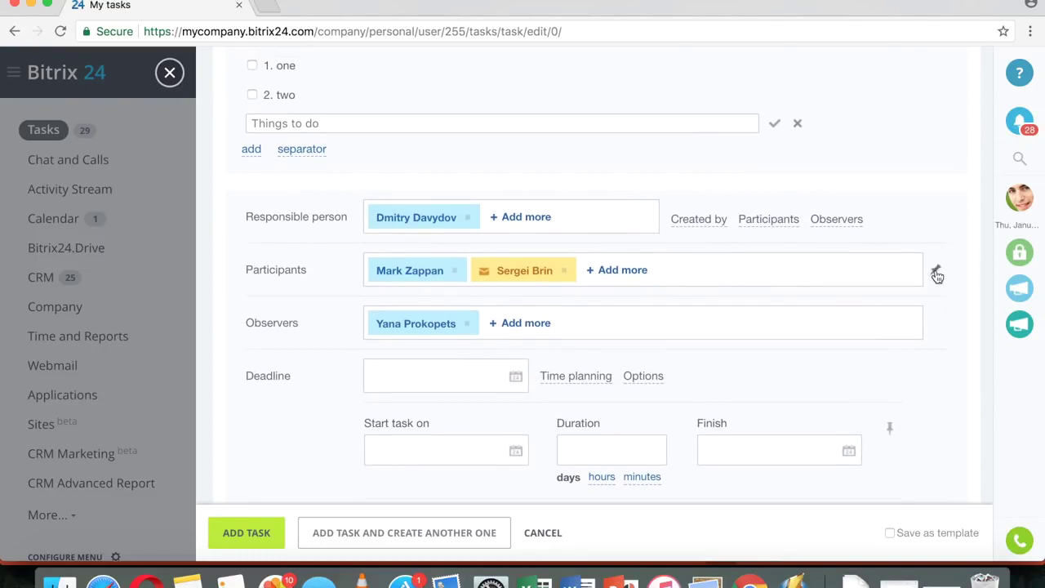
scroll(936, 245, up, 3)
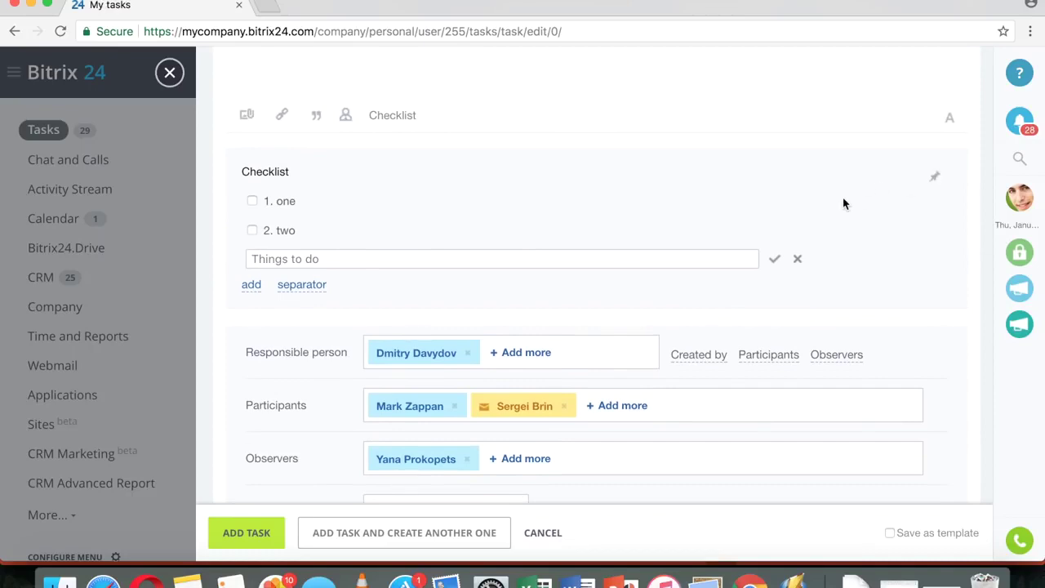
scroll(844, 203, up, 3)
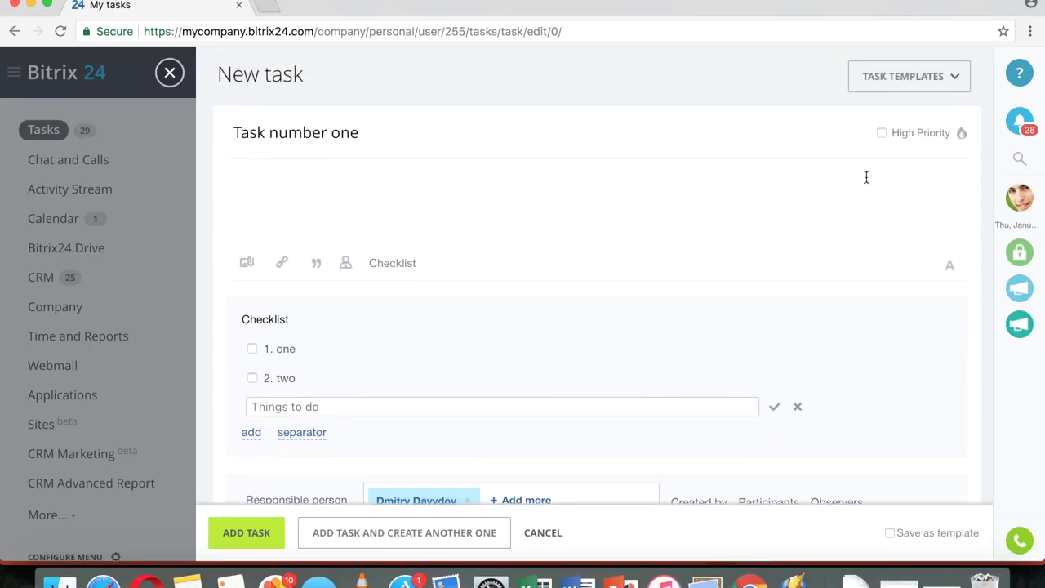
scroll(873, 291, down, 2)
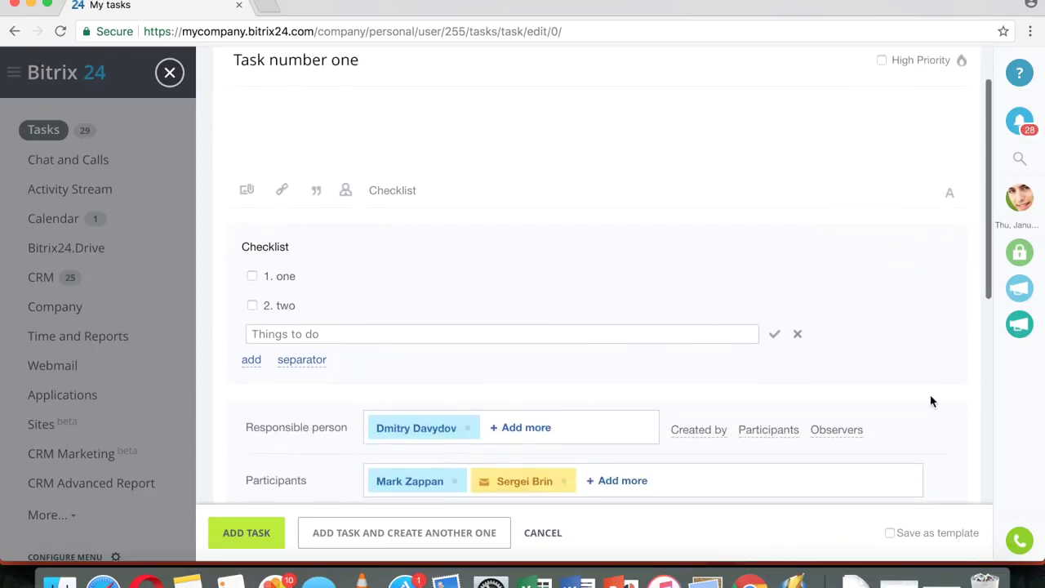
scroll(921, 318, down, 2)
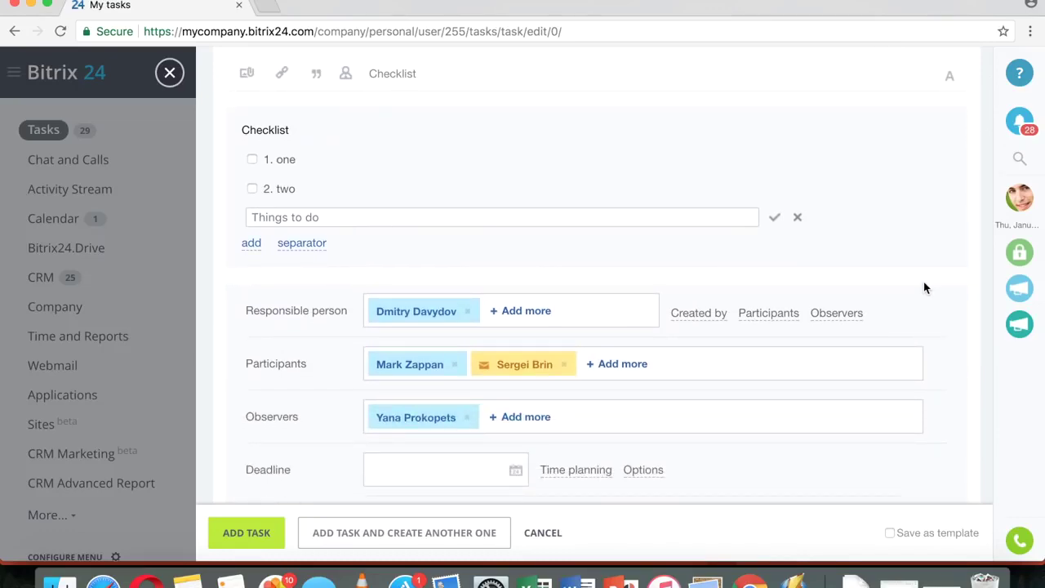
scroll(924, 286, down, 2)
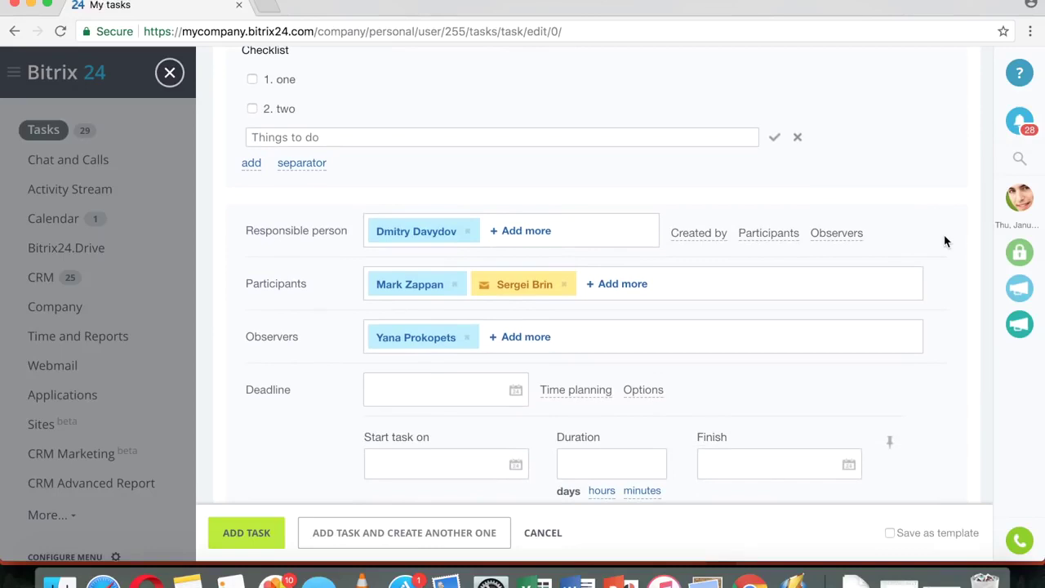
scroll(947, 245, down, 3)
scroll(945, 241, down, 1)
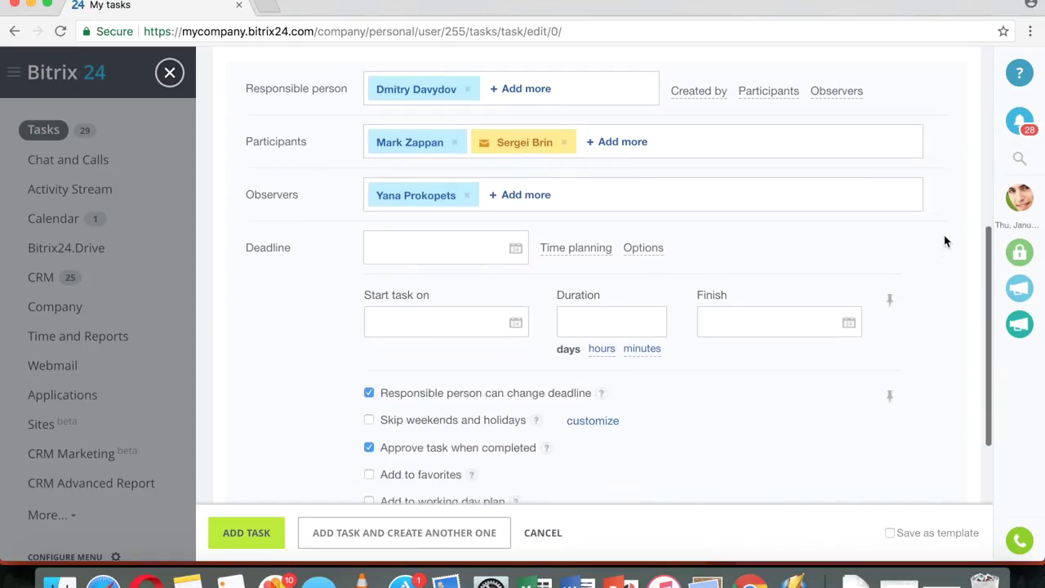
click(451, 245)
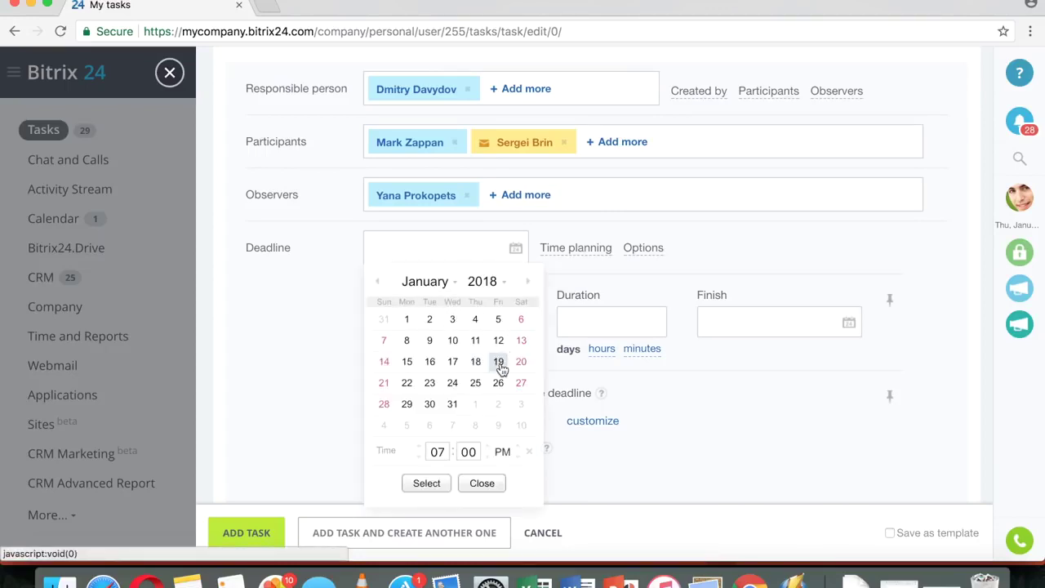
- Set the task deadline to 01/31/2018 07:00 pm
click(453, 405)
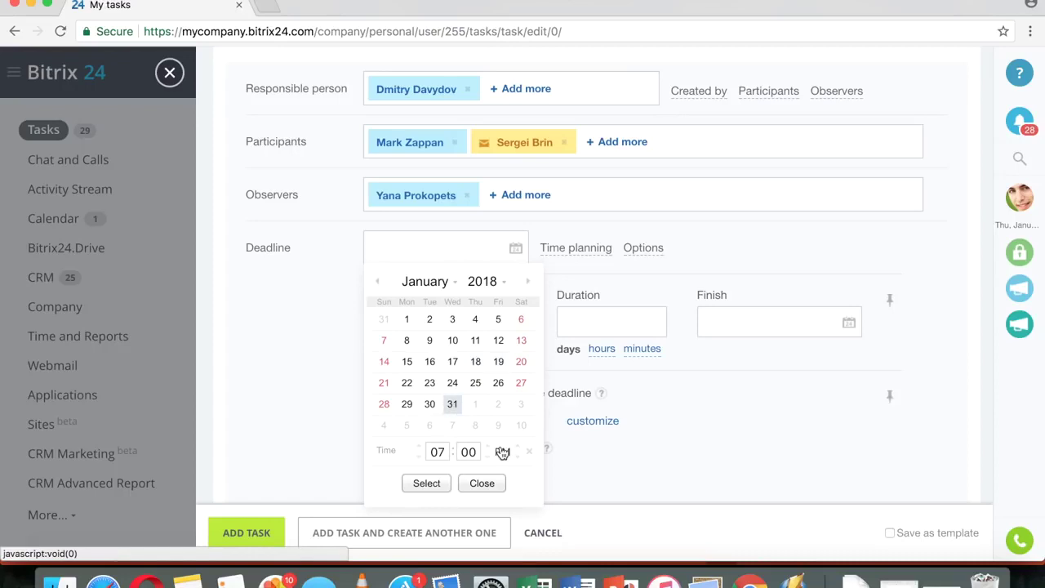
click(427, 482)
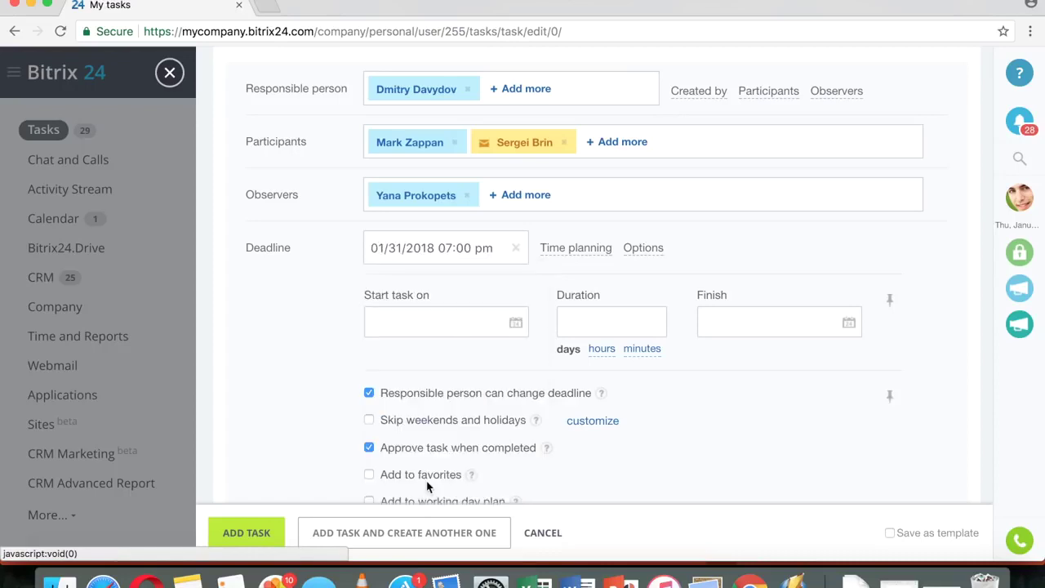
click(603, 255)
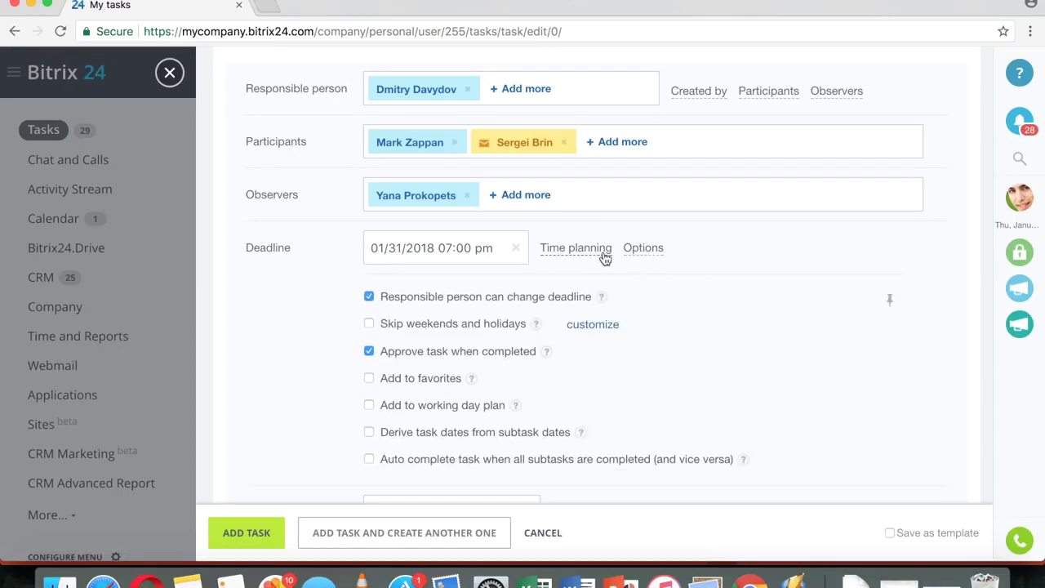
click(605, 258)
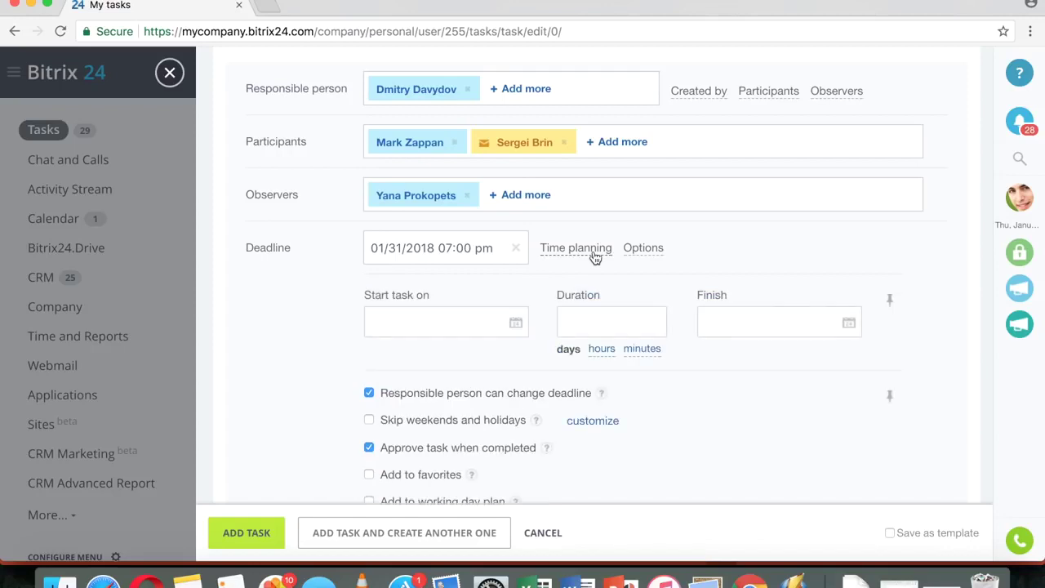
- Plan the task from 01/18/2018 to 01/26/2018, adjusting the duration units
click(484, 311)
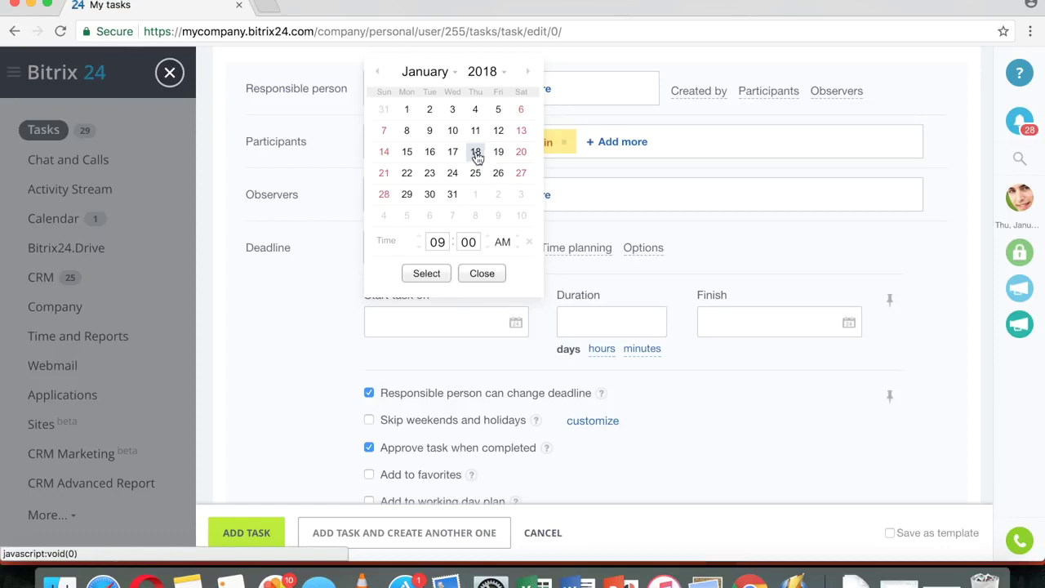
click(476, 155)
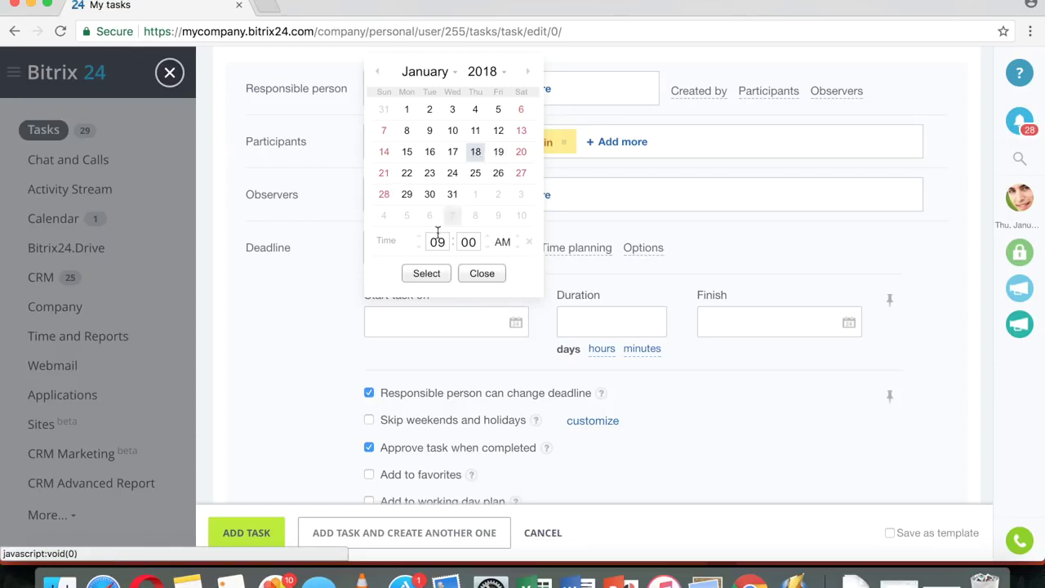
click(426, 275)
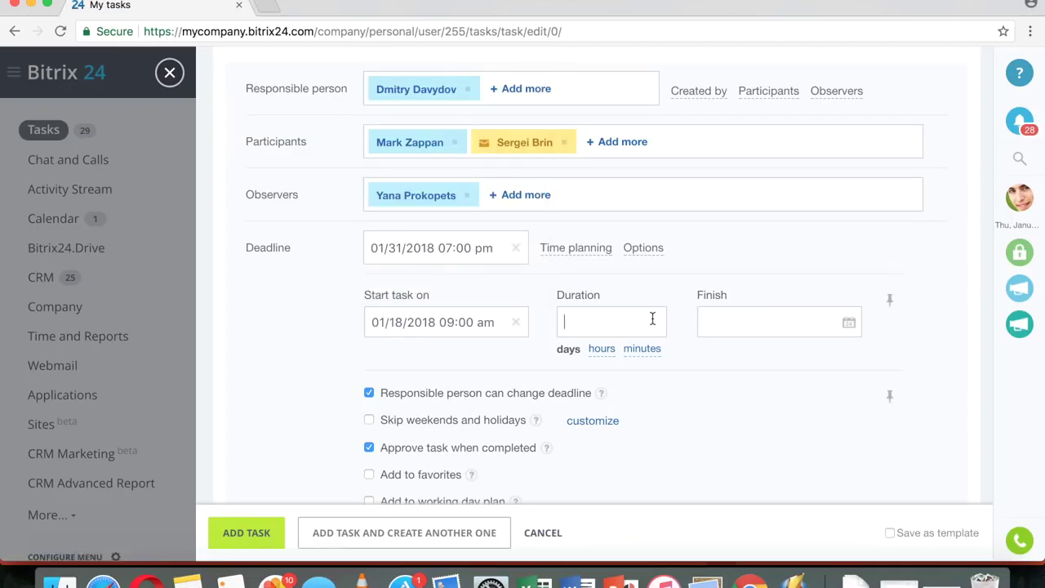
text(2)
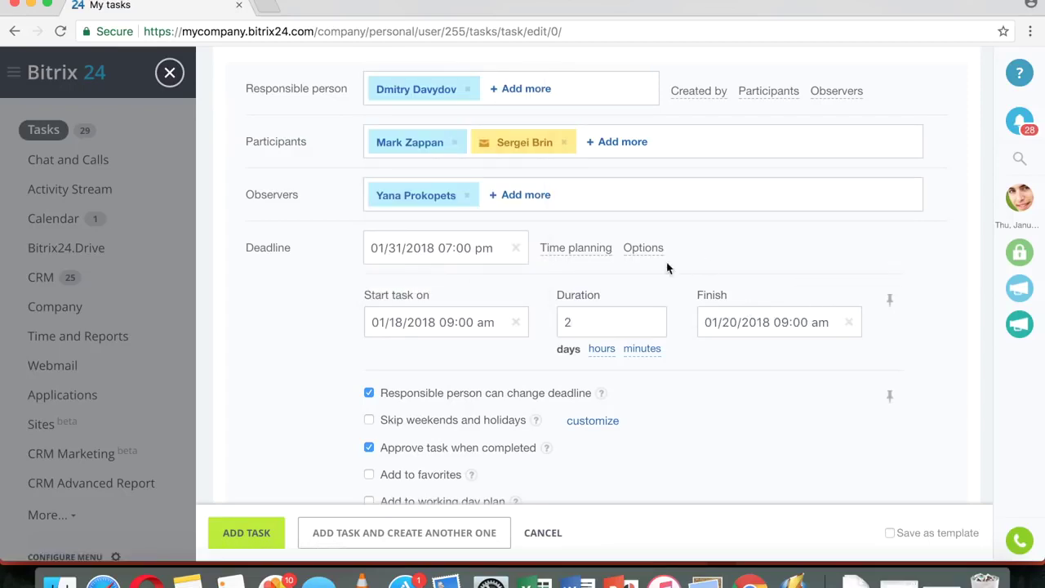
click(601, 348)
click(646, 353)
click(752, 323)
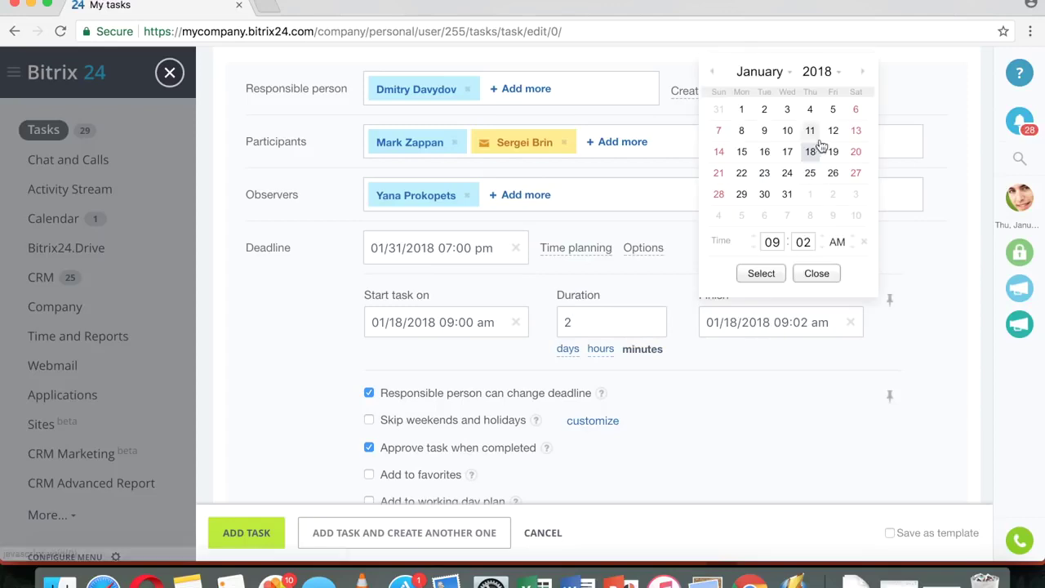
click(832, 172)
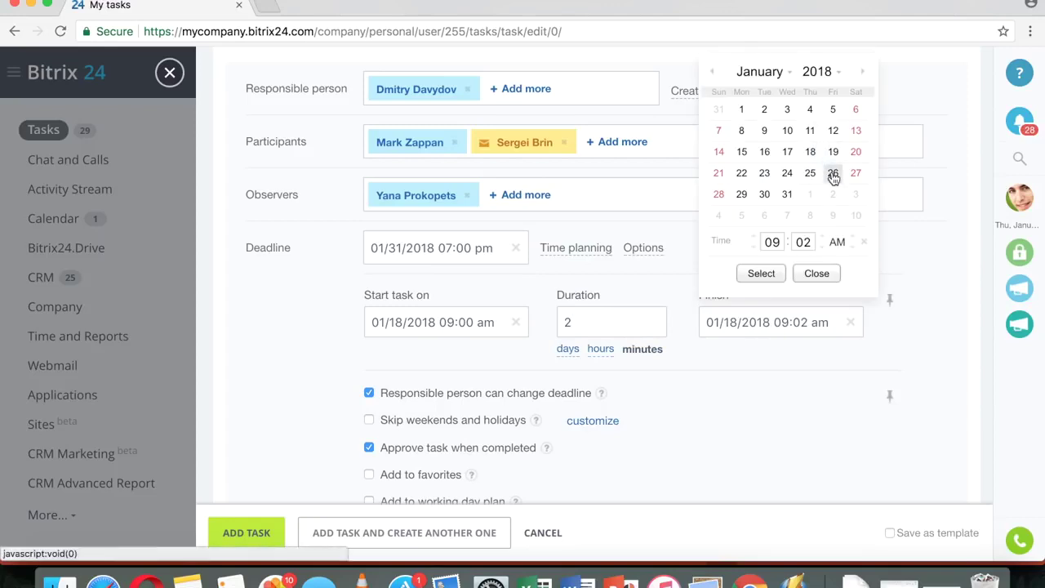
click(761, 273)
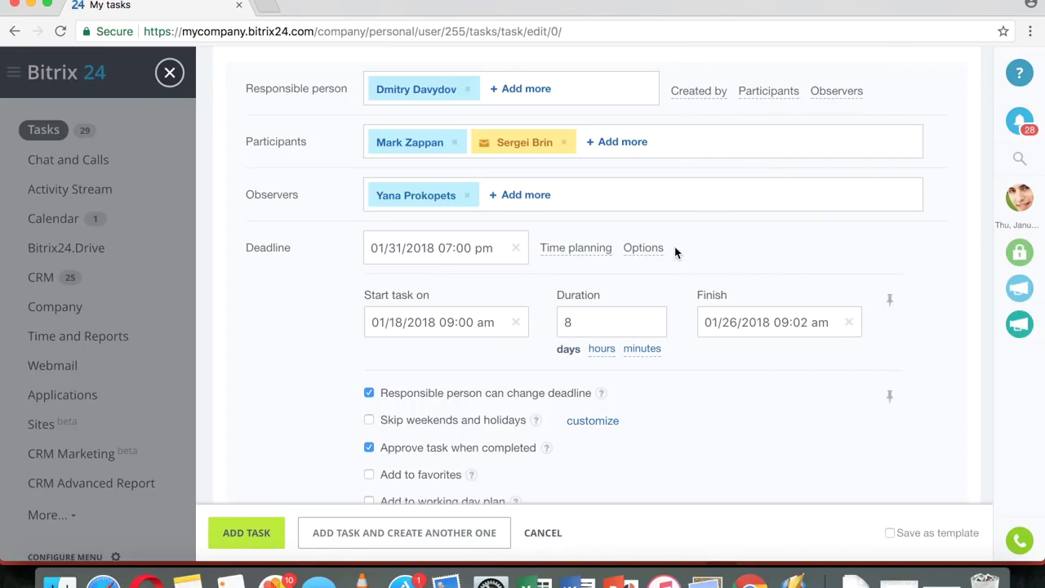
click(646, 250)
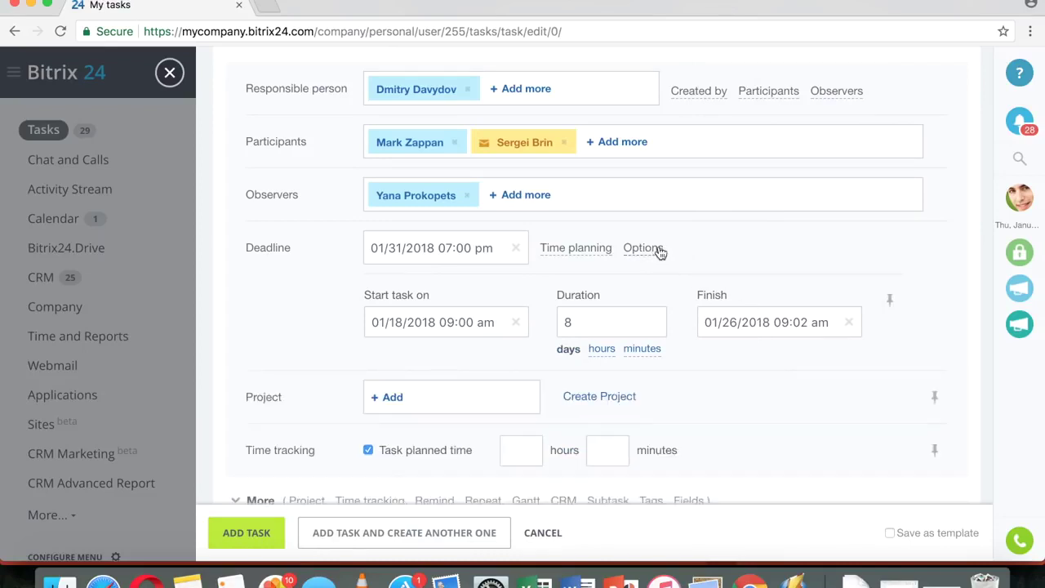
click(658, 251)
scroll(730, 357, down, 3)
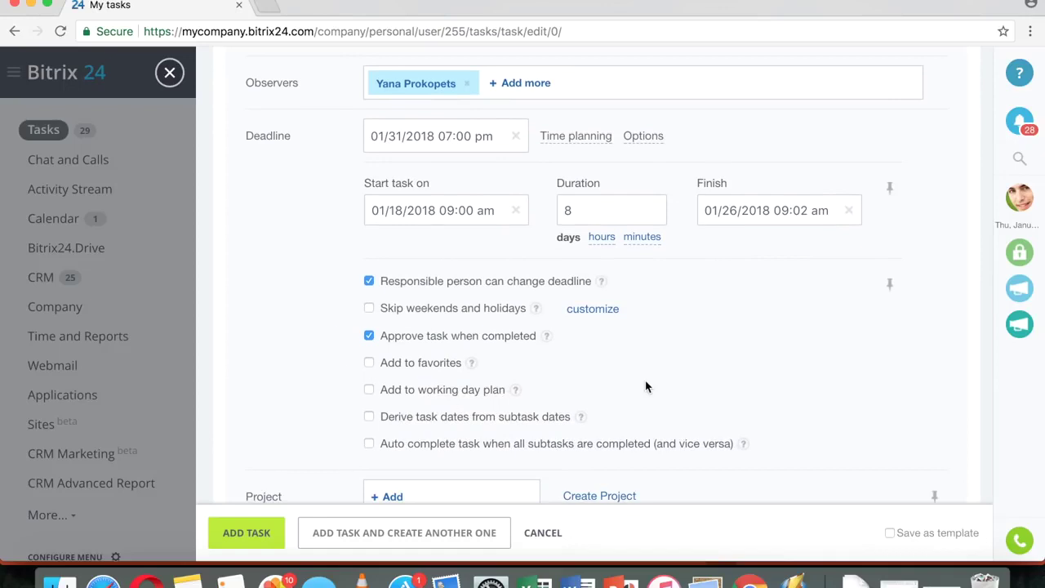
scroll(645, 386, down, 3)
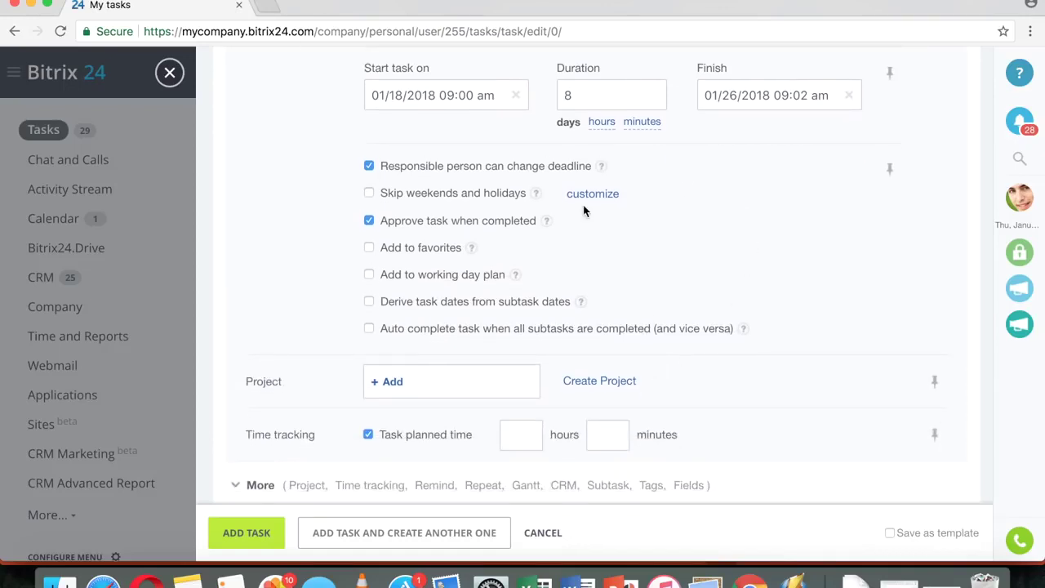
scroll(717, 224, up, 1)
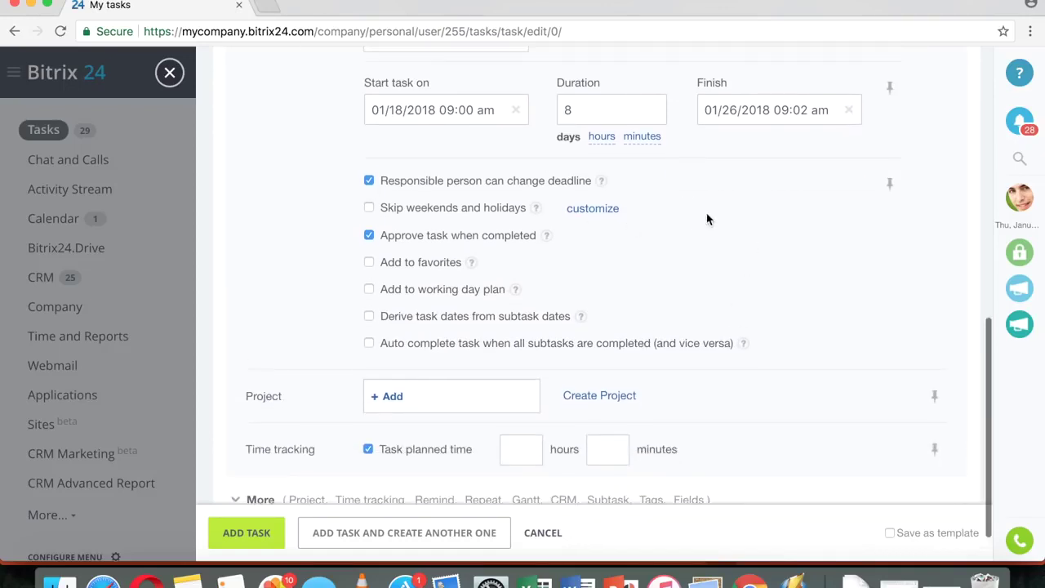
scroll(721, 238, up, 1)
mouse_move(609, 201)
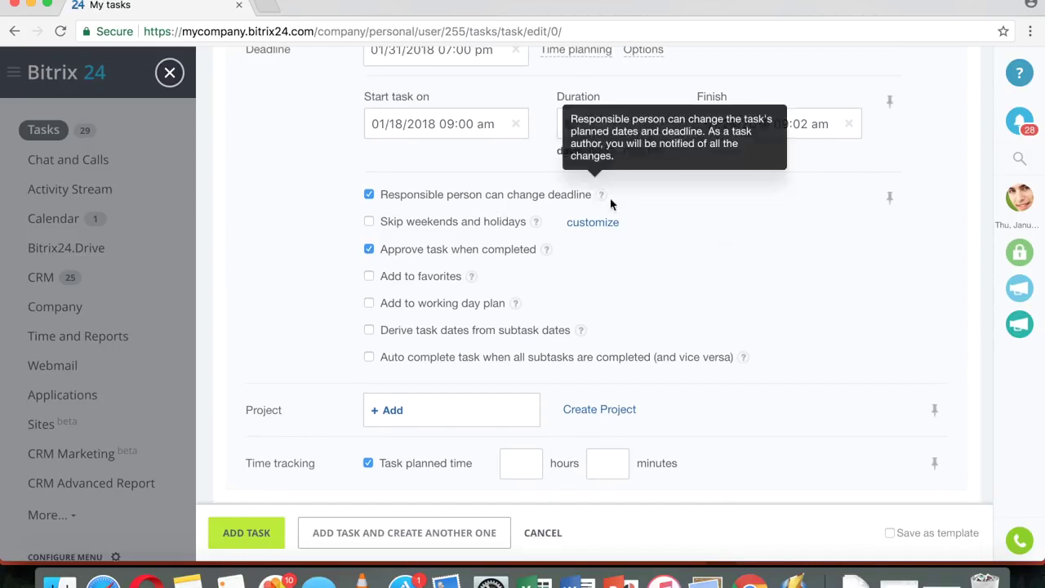
scroll(679, 229, up, 3)
scroll(711, 298, up, 1)
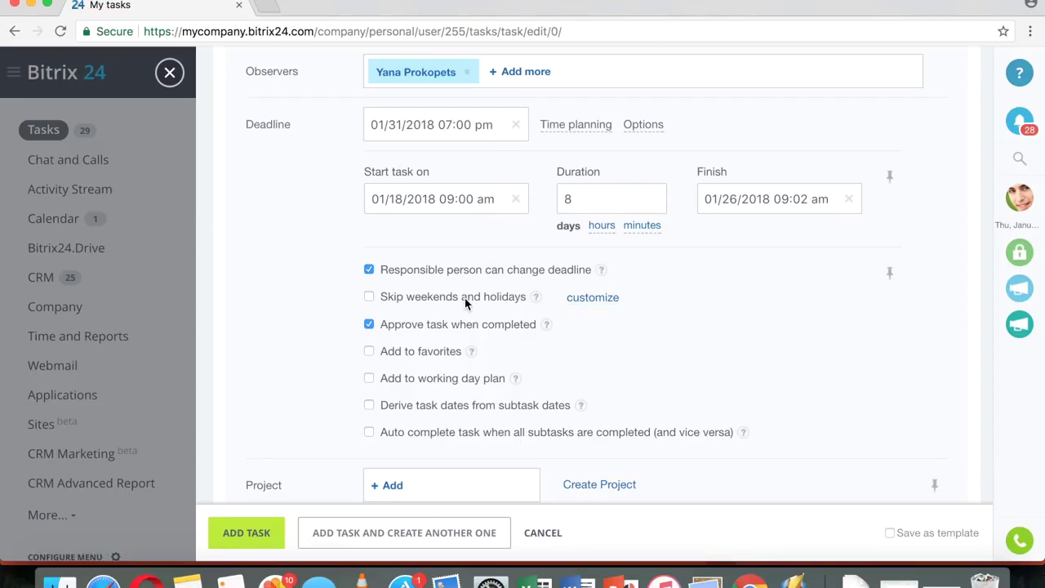
click(588, 302)
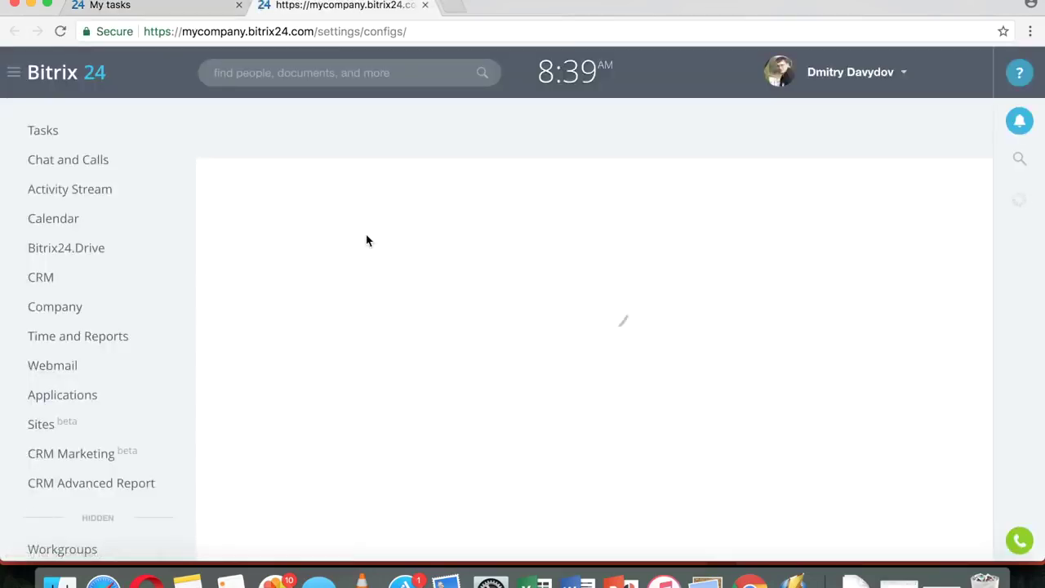
scroll(743, 334, down, 10)
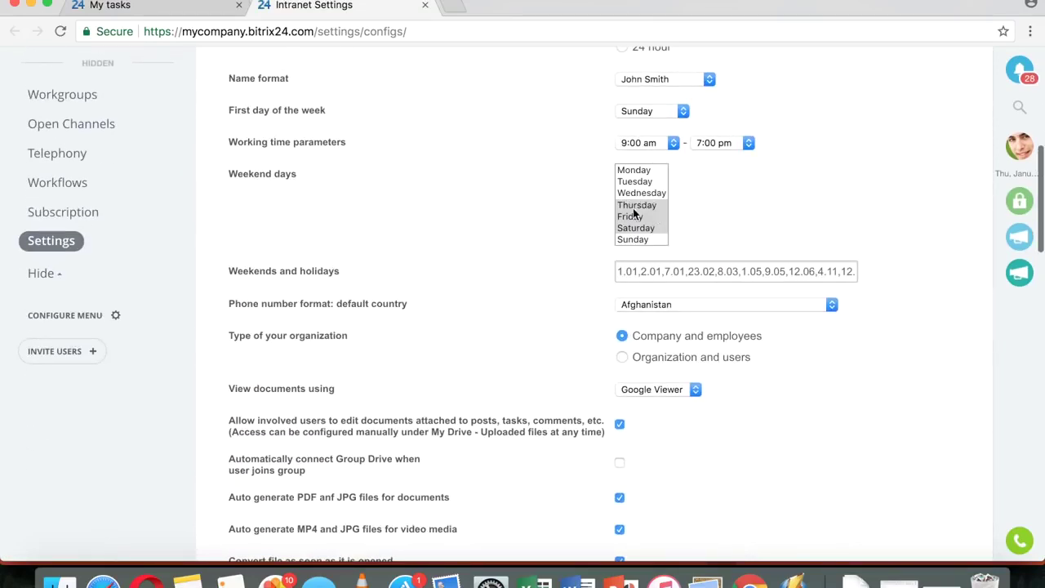
scroll(707, 217, up, 3)
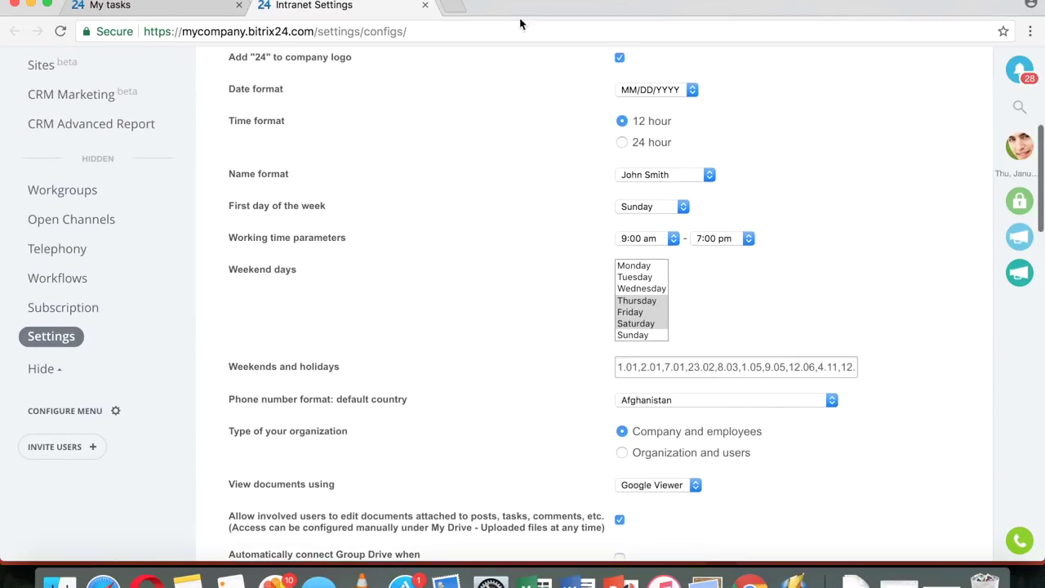
click(426, 7)
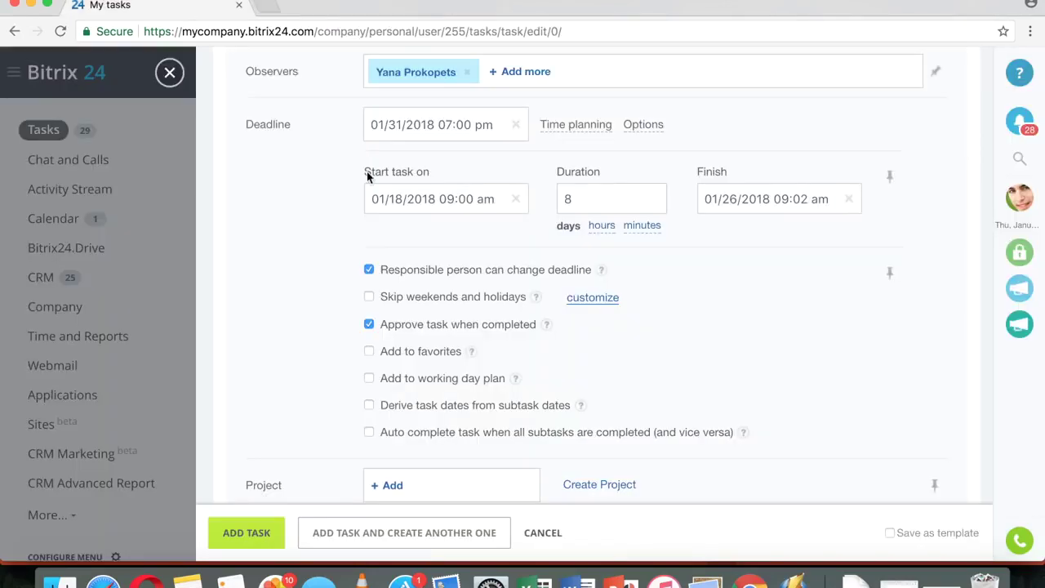
click(370, 299)
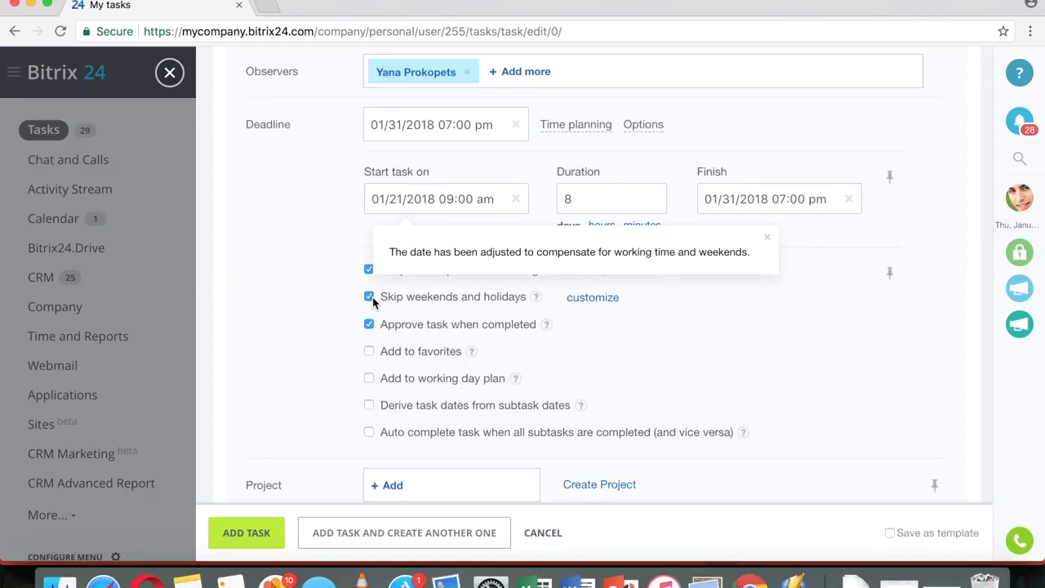
- Dismiss the date notice and add the task to favorites and the working day plan
click(767, 236)
click(369, 352)
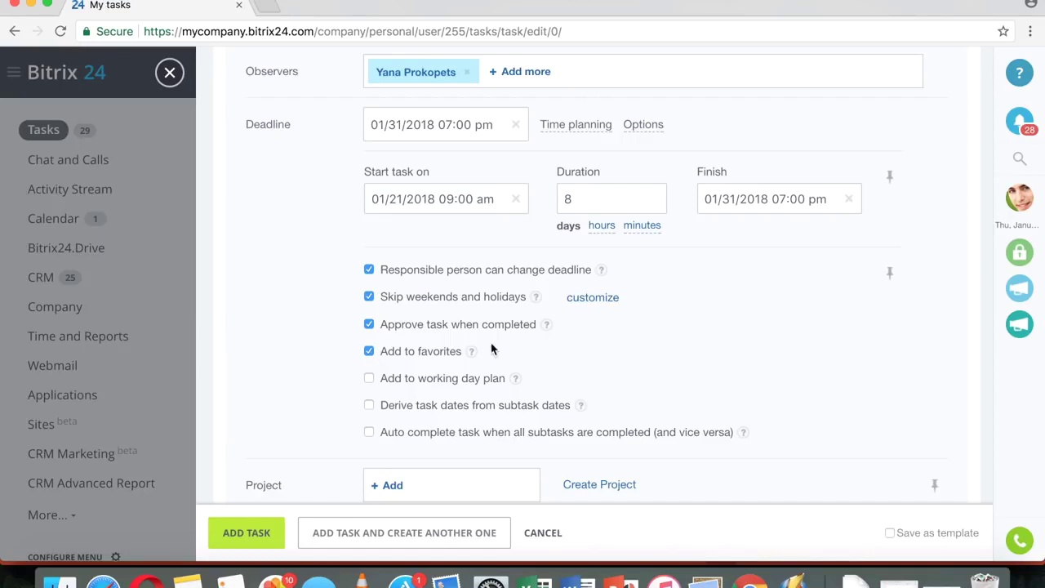
scroll(675, 353, down, 2)
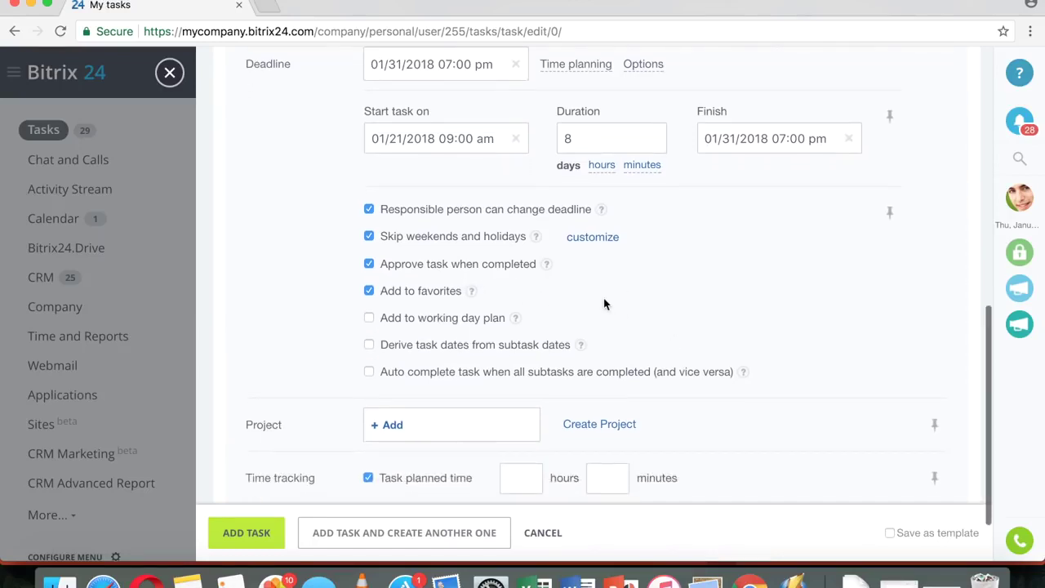
click(389, 320)
- Enable deriving task dates from subtasks and auto-completing the task with its subtasks
scroll(622, 360, up, 10)
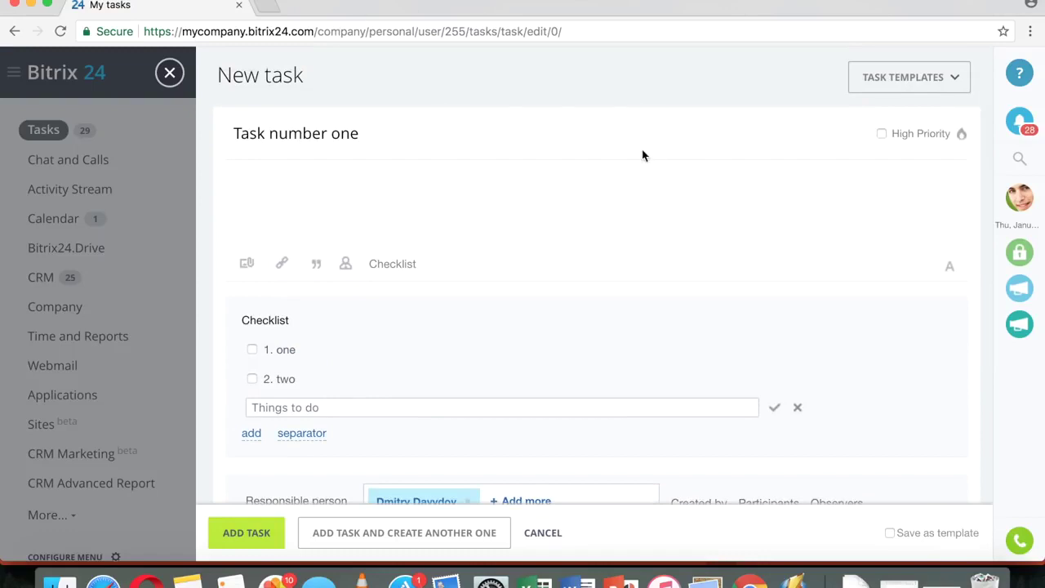
scroll(651, 156, down, 5)
scroll(666, 226, down, 7)
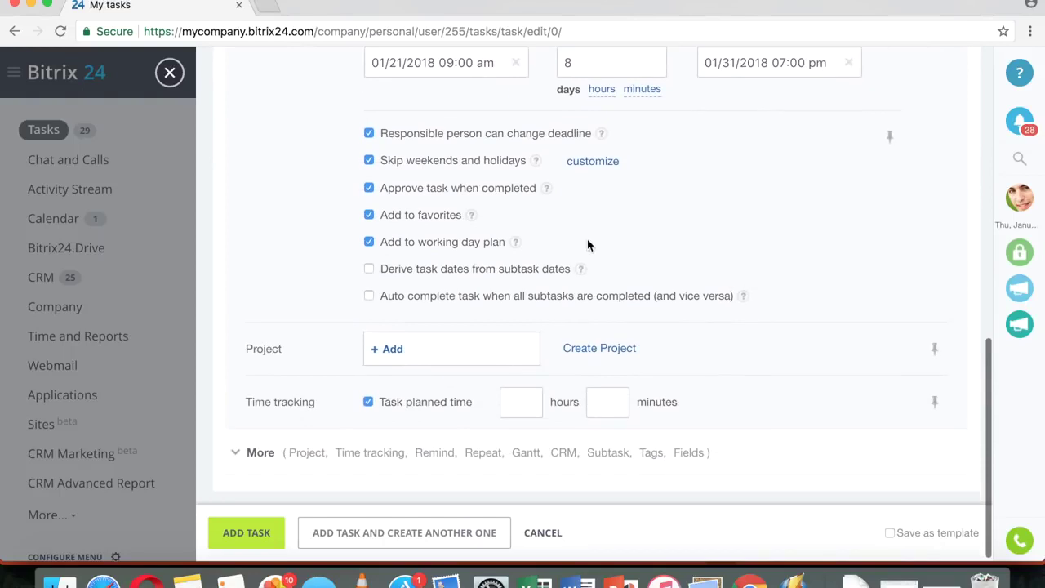
click(472, 273)
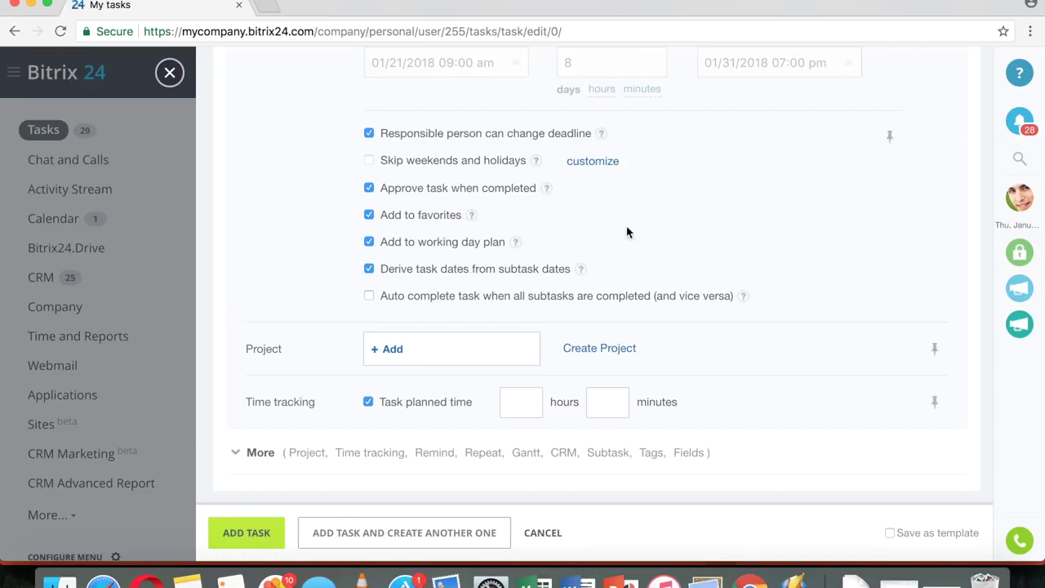
scroll(626, 231, down, 1)
click(405, 299)
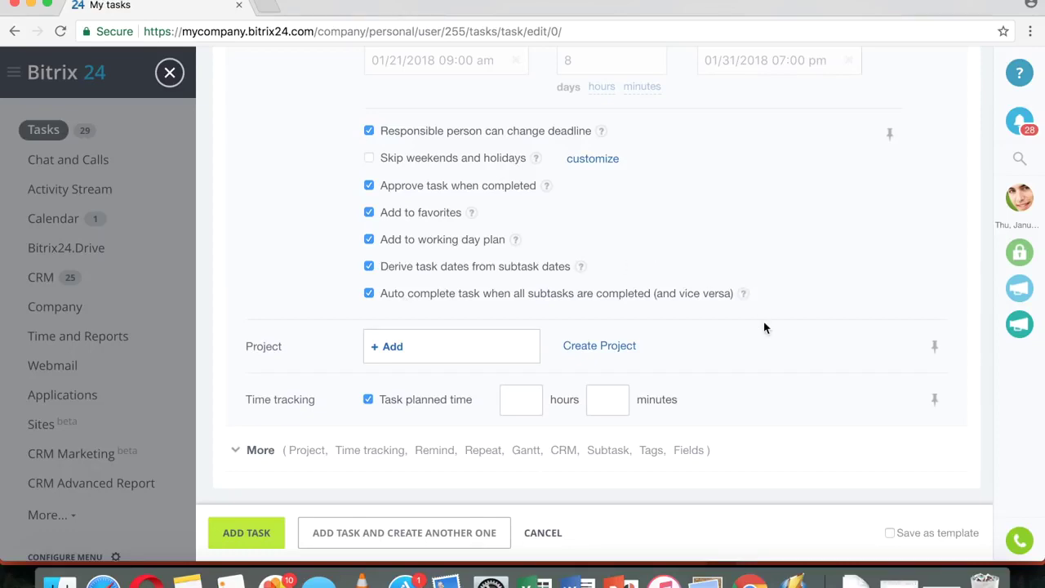
click(392, 347)
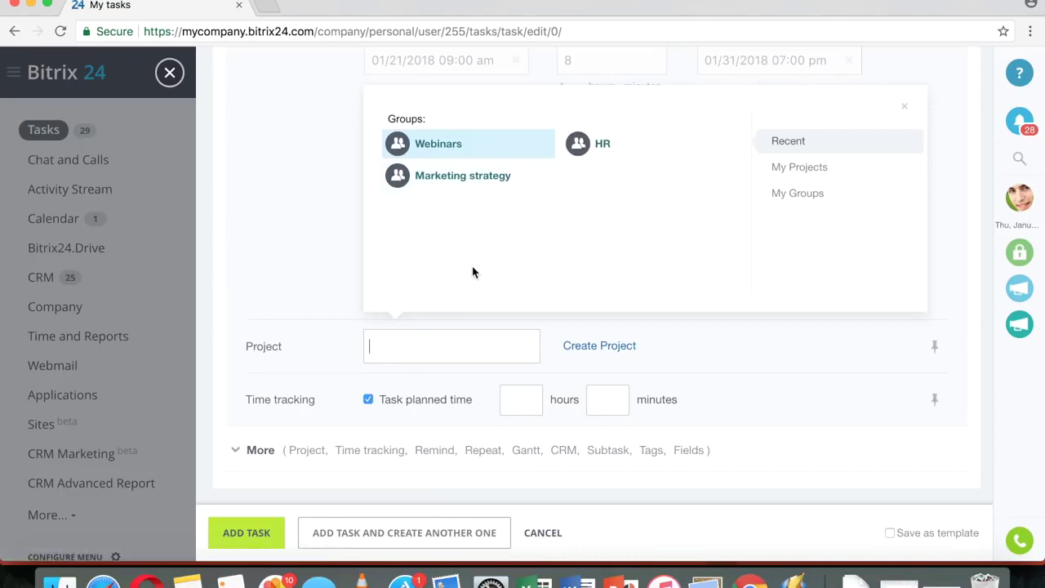
- Assign the task to the Webinars project with 2 planned hours
click(462, 147)
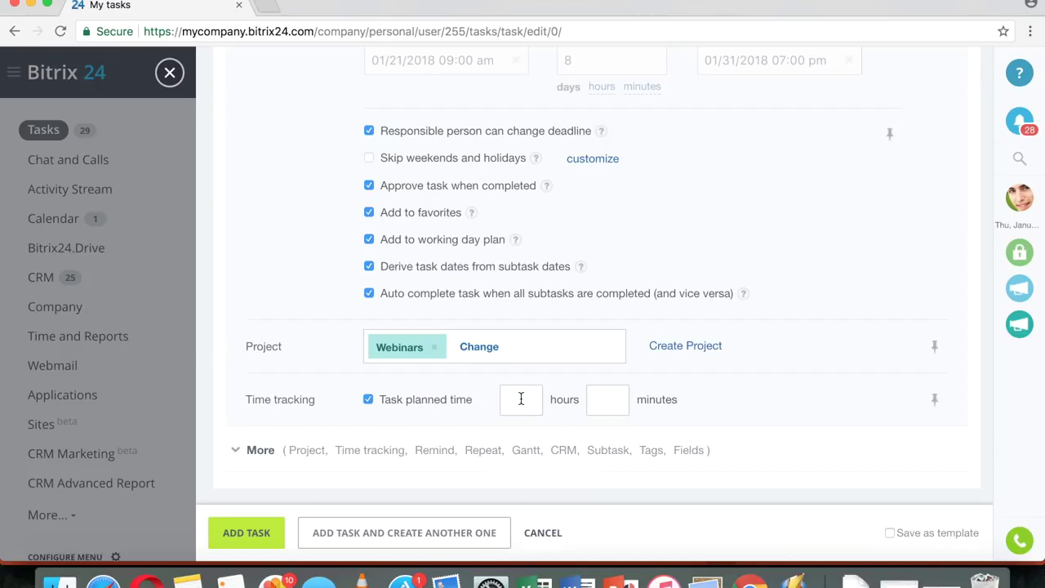
text(2)
click(626, 406)
- Reveal the extra task fields and start adding a reminder
click(259, 451)
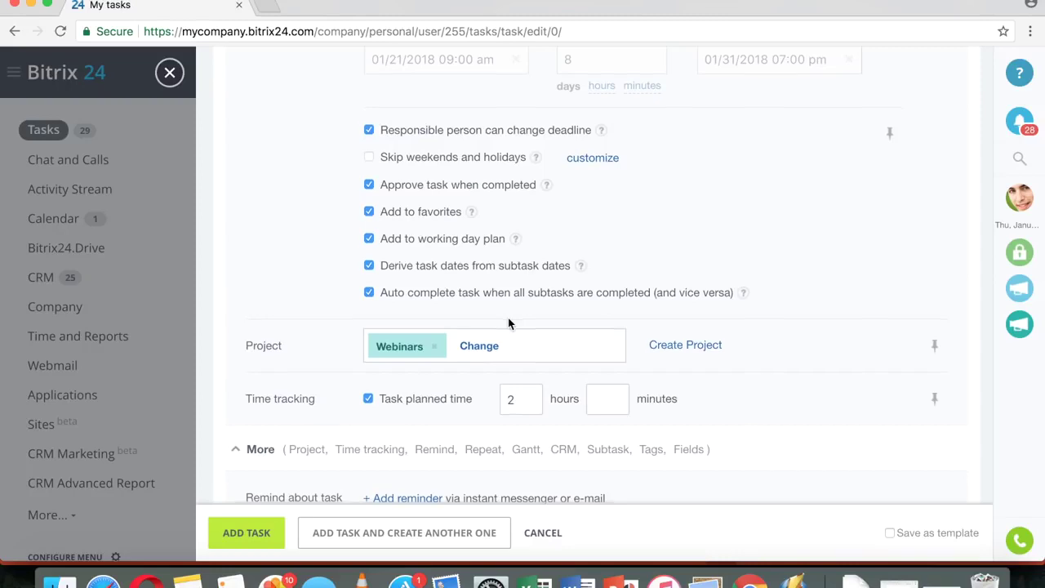
scroll(541, 319, down, 5)
scroll(724, 322, down, 3)
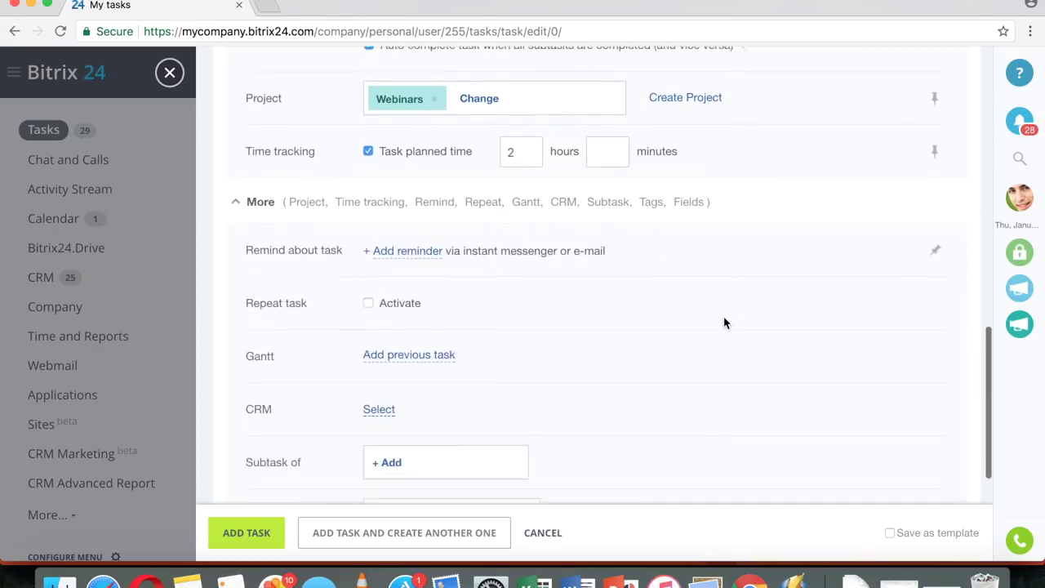
click(424, 174)
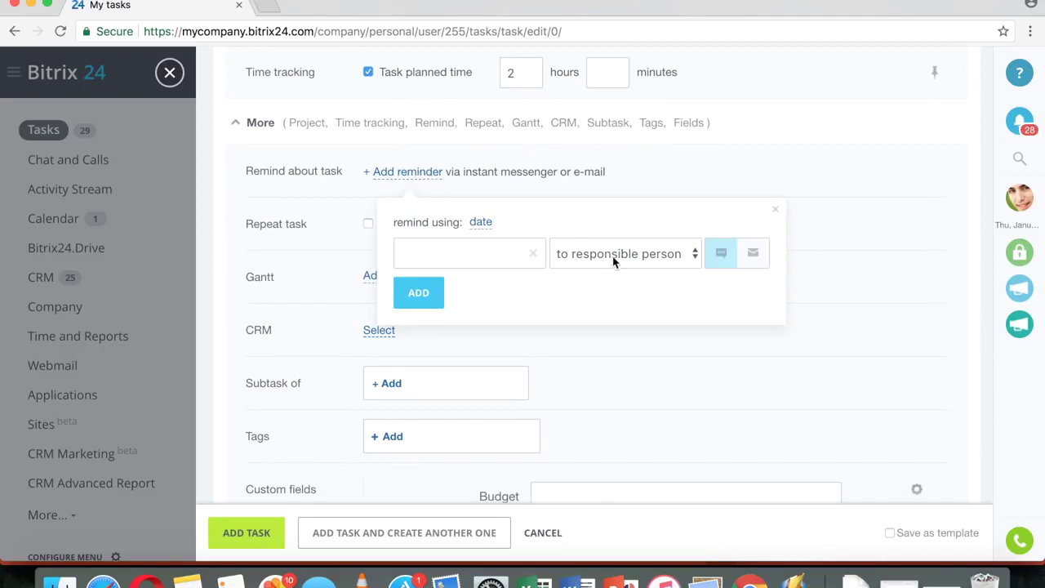
- Add an e-mail reminder for 01/19/2018 09:00 am to the responsible person
click(622, 254)
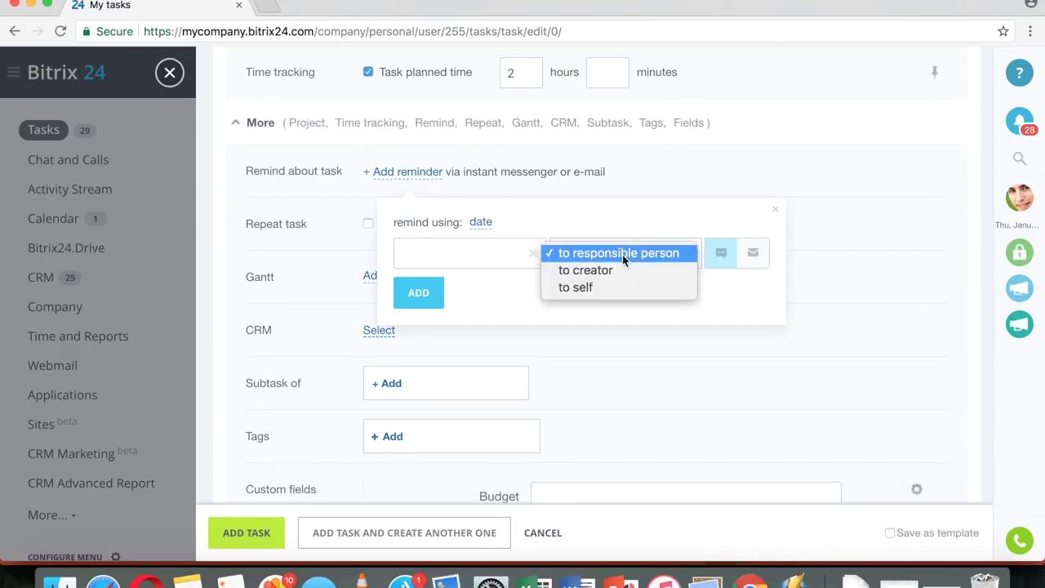
click(608, 275)
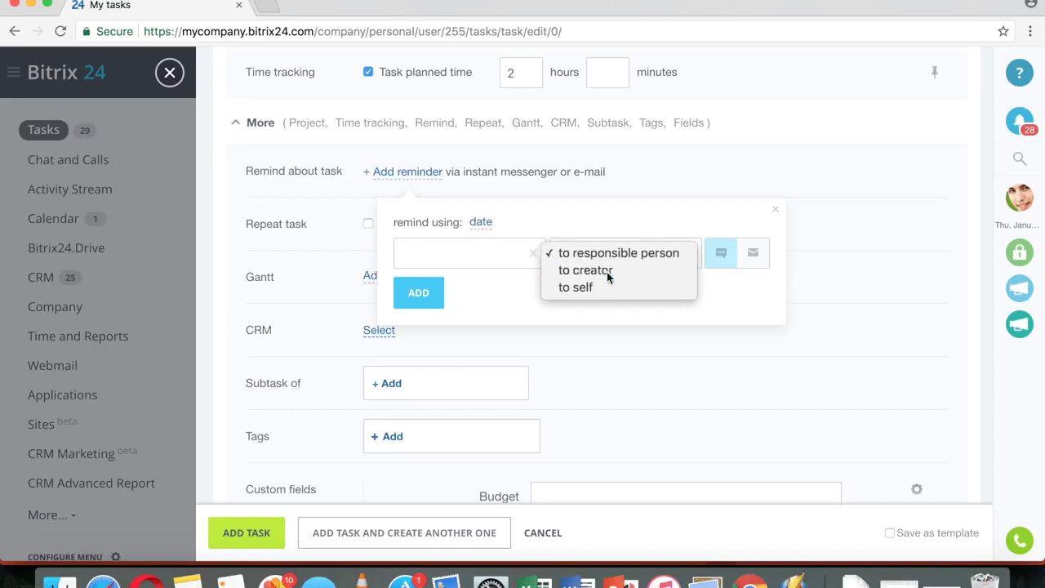
click(639, 261)
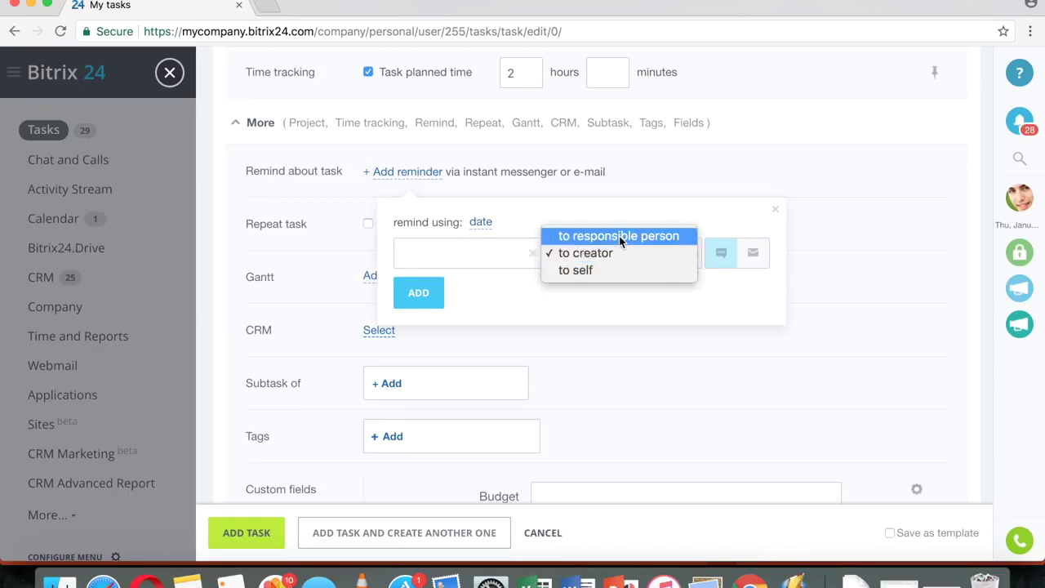
click(618, 236)
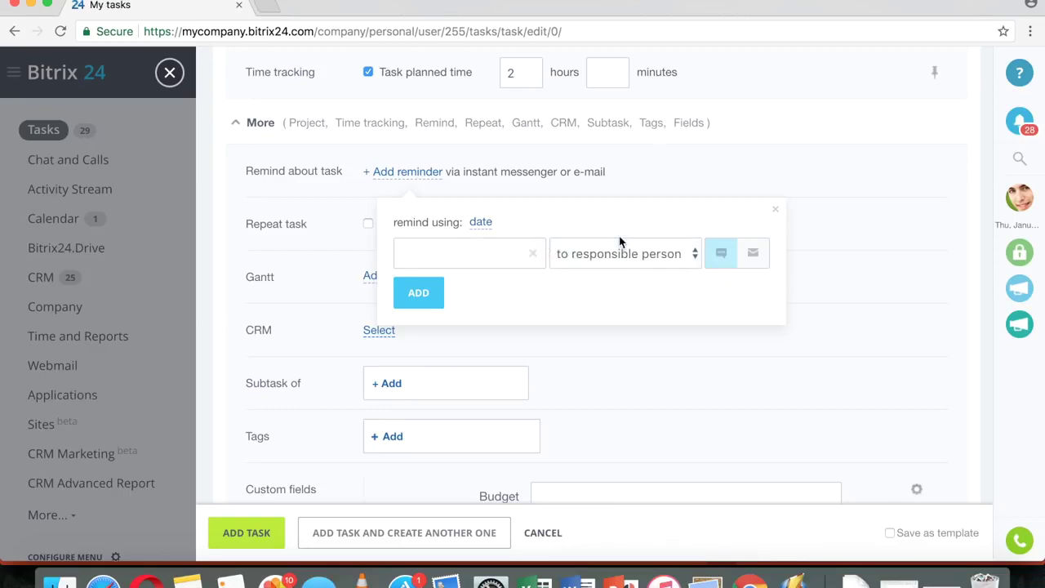
click(748, 260)
click(448, 249)
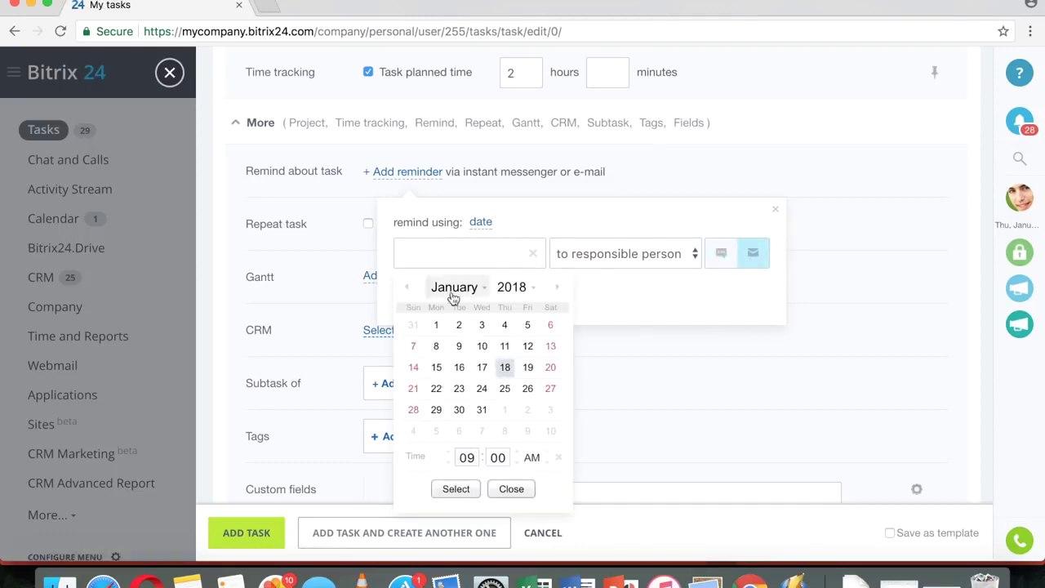
click(528, 367)
click(450, 490)
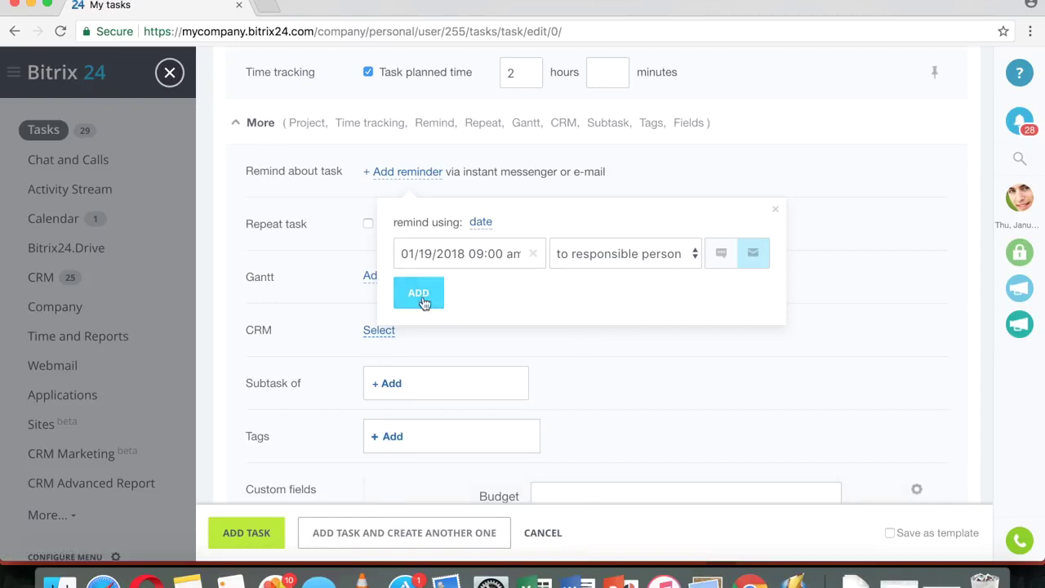
click(419, 294)
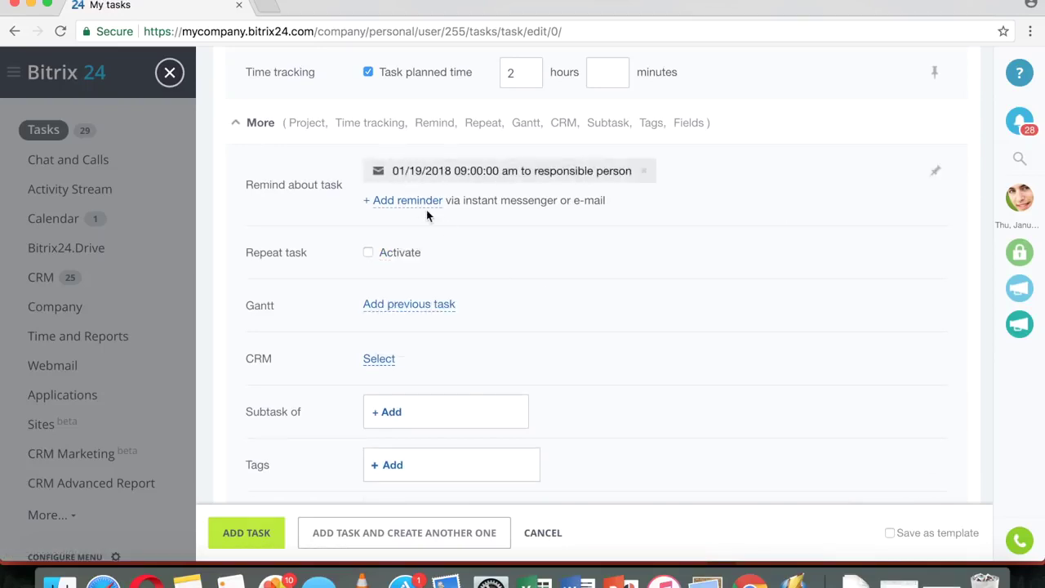
- Add a second e-mail reminder for 01/20/2018 09:00 am addressed to self
click(400, 207)
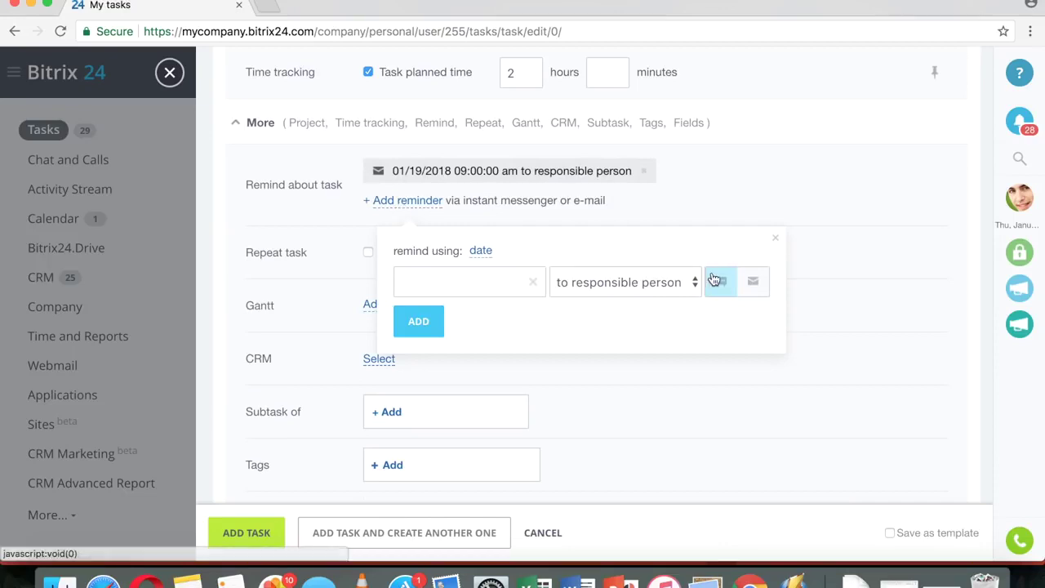
click(752, 286)
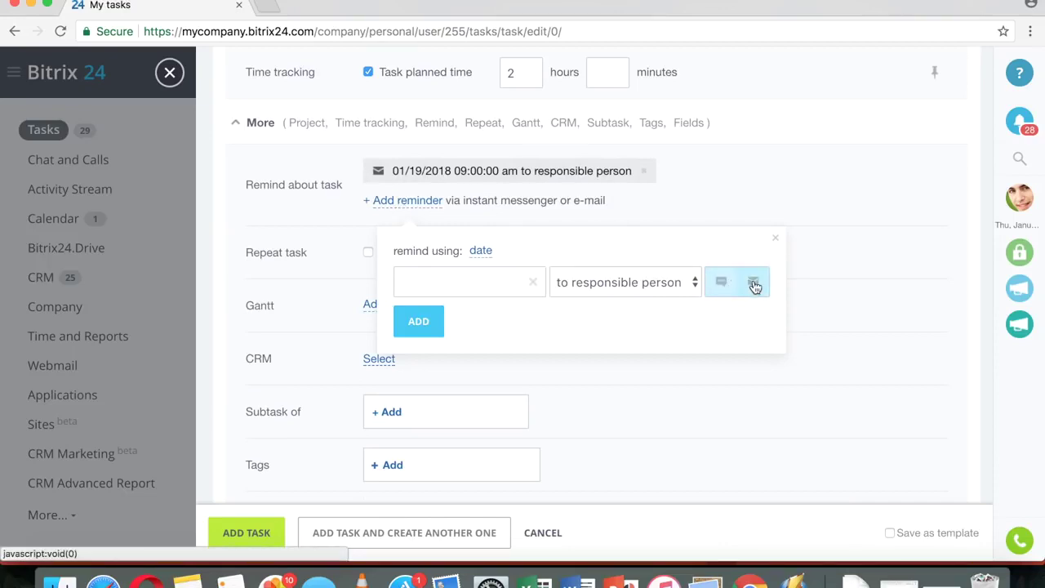
click(610, 283)
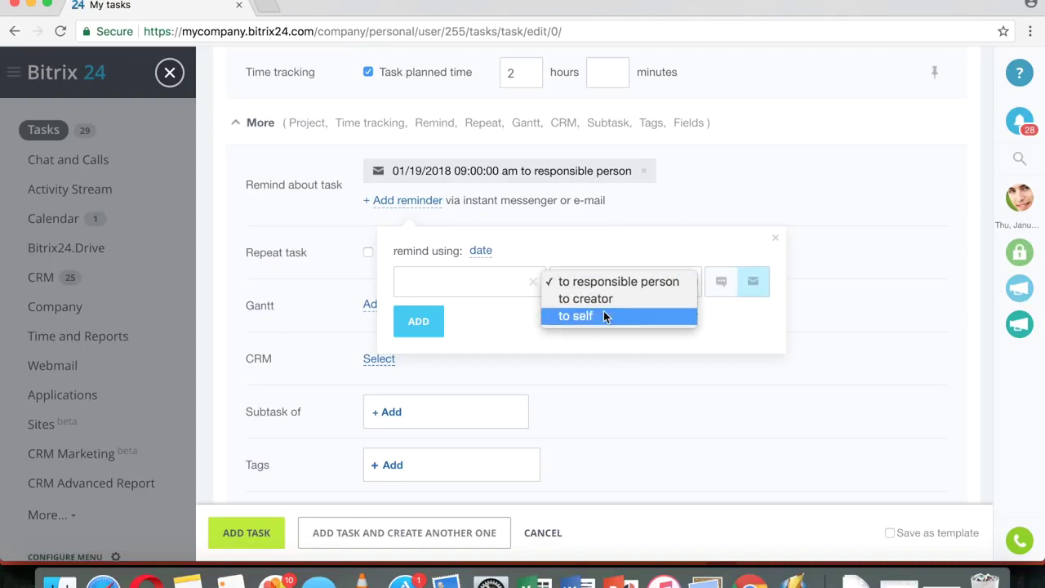
click(605, 317)
click(485, 283)
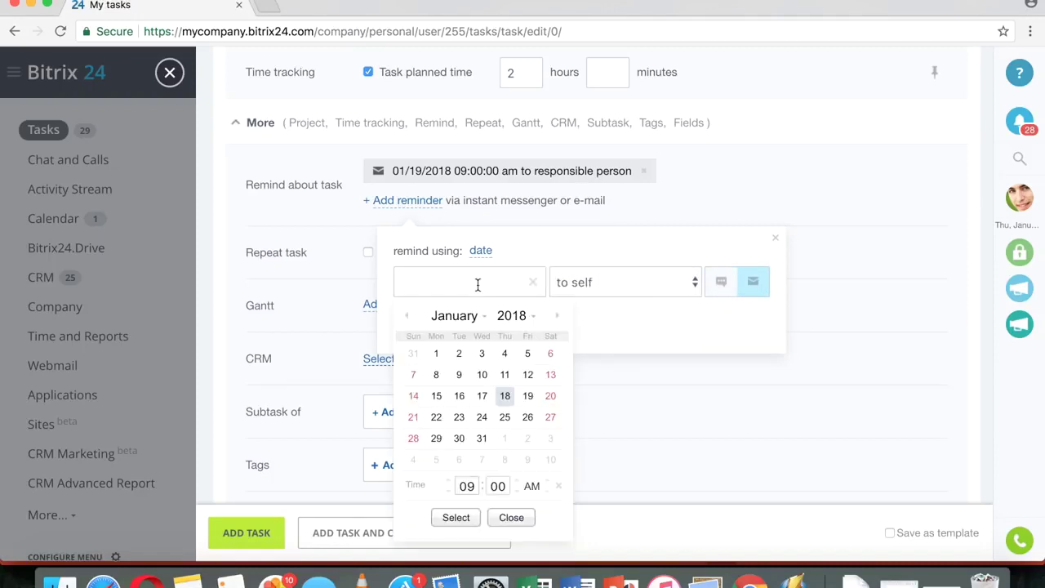
click(547, 397)
click(460, 518)
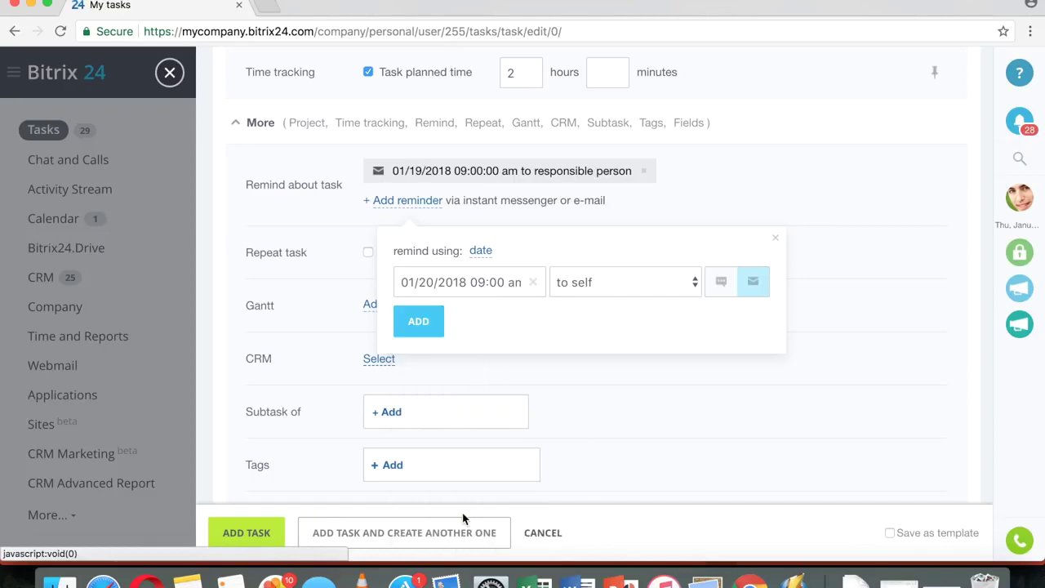
click(435, 323)
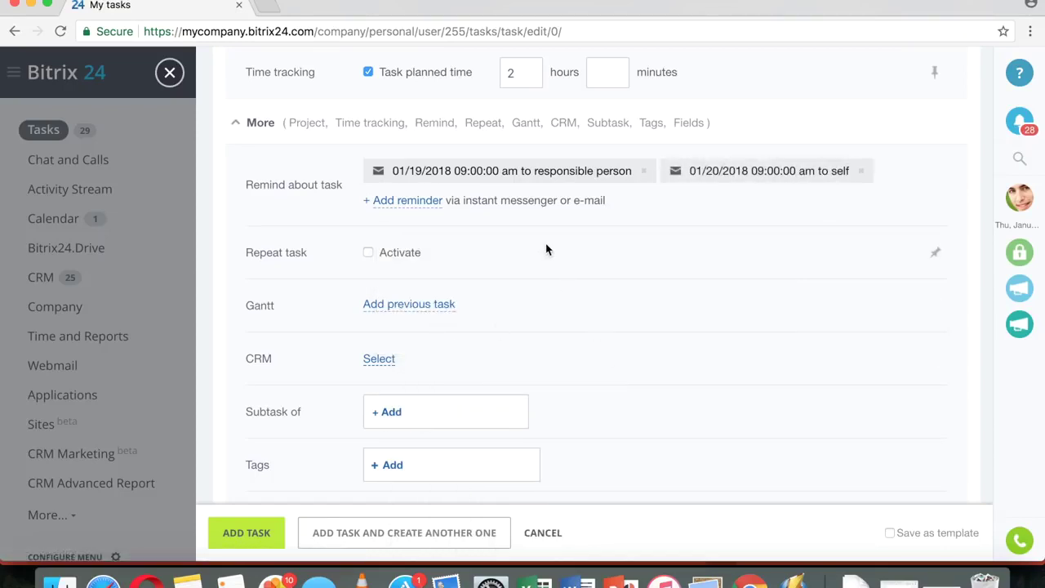
scroll(547, 249, down, 1)
- Activate daily task repetition with no end date, then open the previous-task picker
click(369, 243)
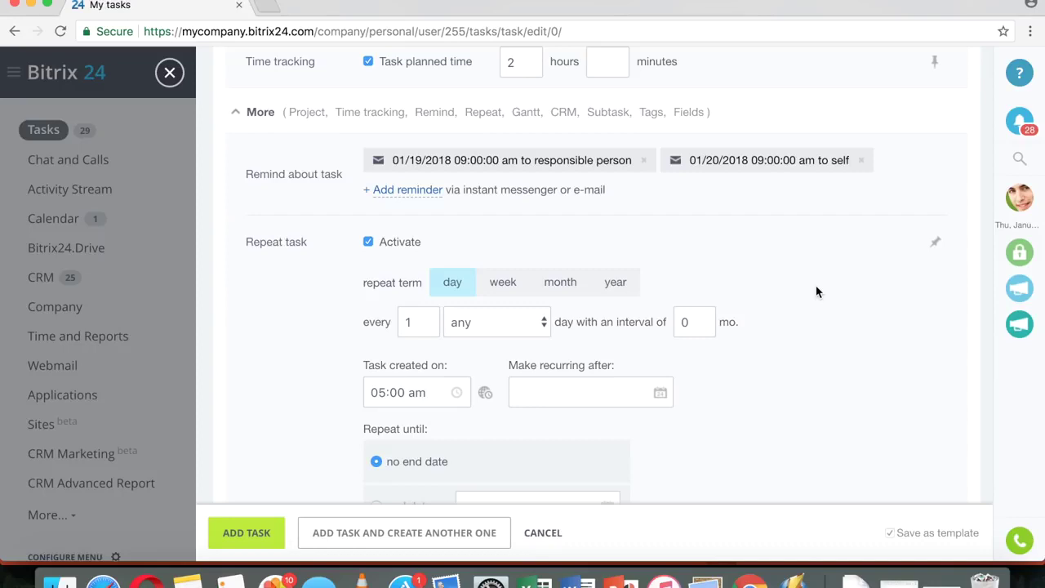
scroll(816, 291, down, 5)
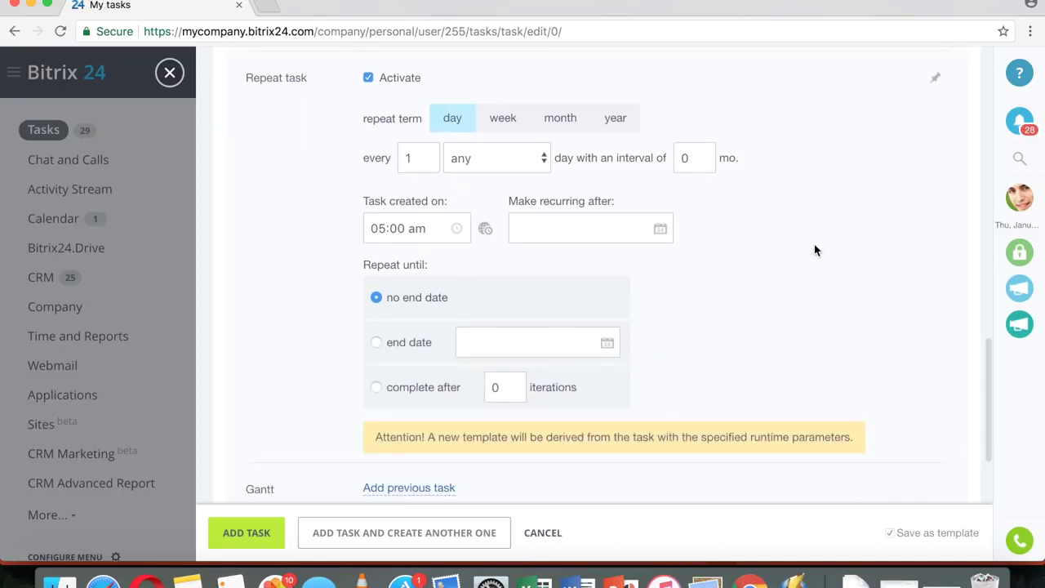
scroll(815, 250, up, 1)
scroll(815, 250, down, 4)
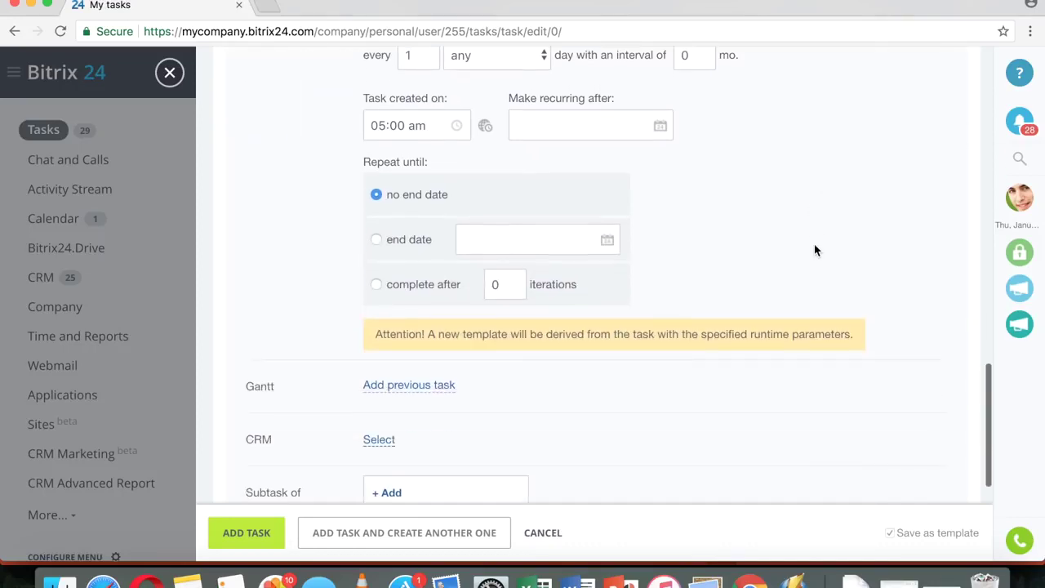
scroll(814, 208, down, 4)
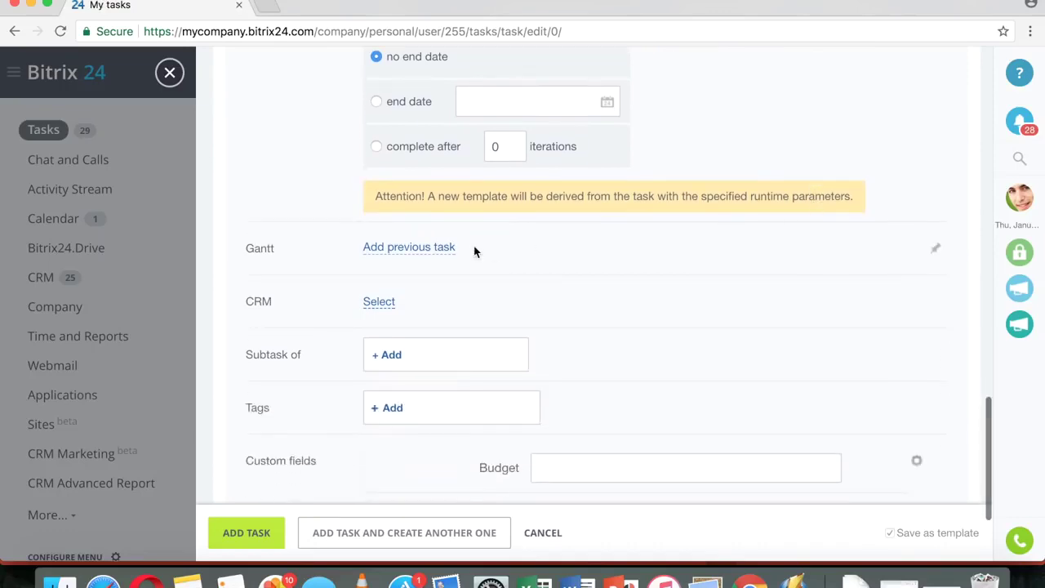
click(412, 249)
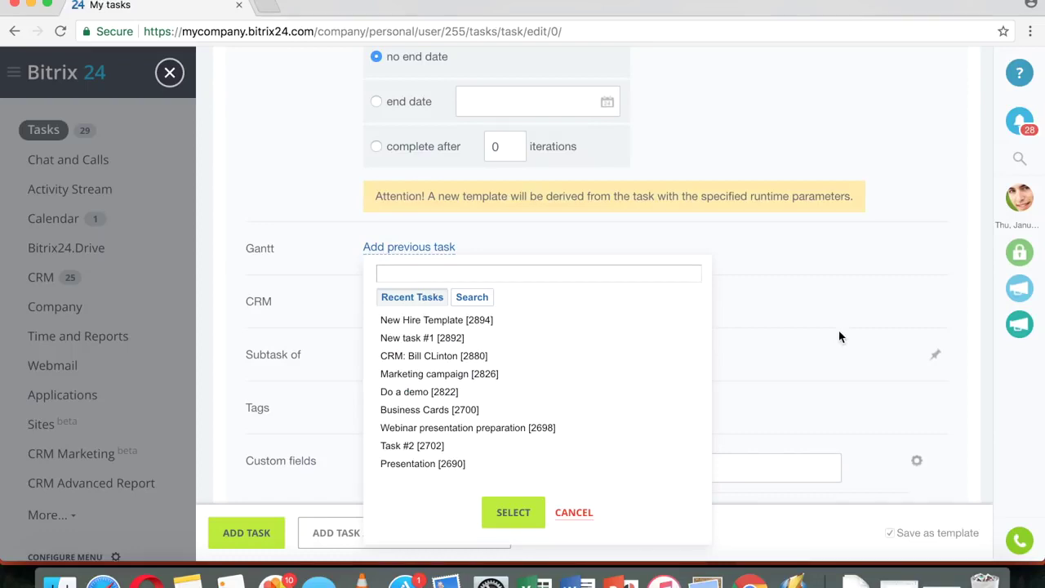
- Dismiss the previous-task picker and link the CRM deal Annual checkup to the task
click(789, 245)
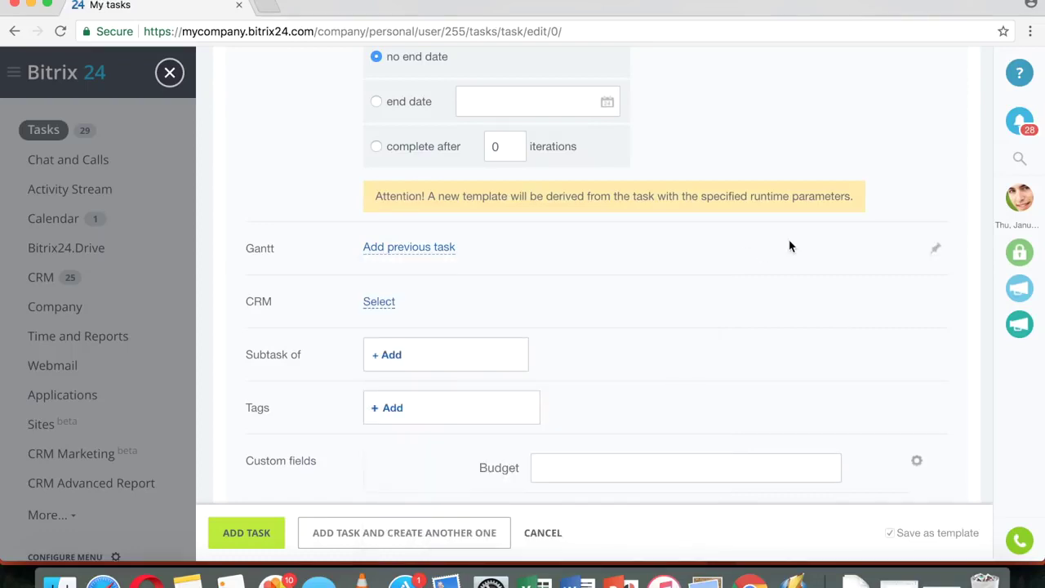
click(375, 304)
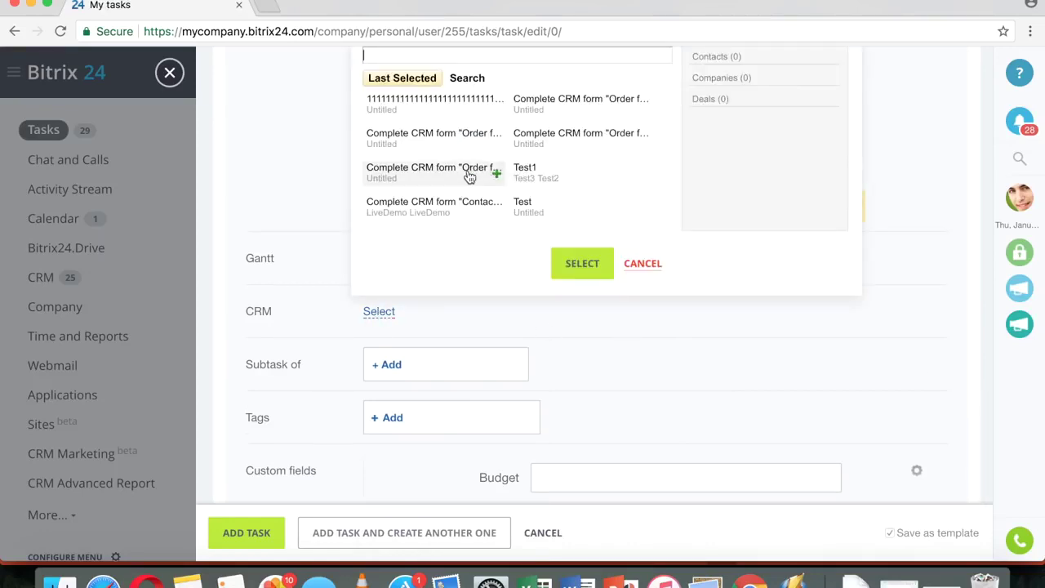
scroll(467, 177, up, 3)
click(562, 166)
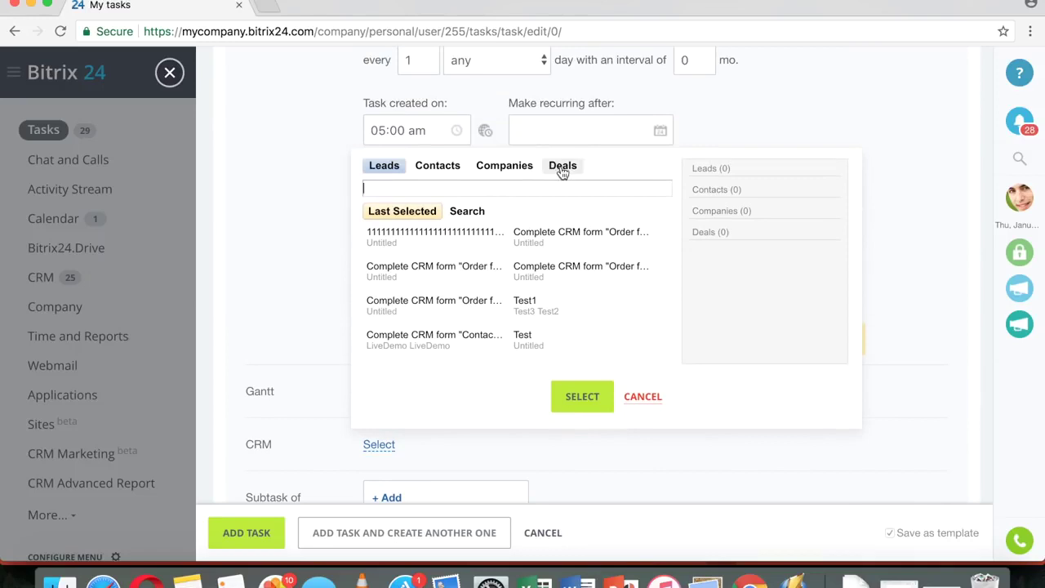
click(429, 238)
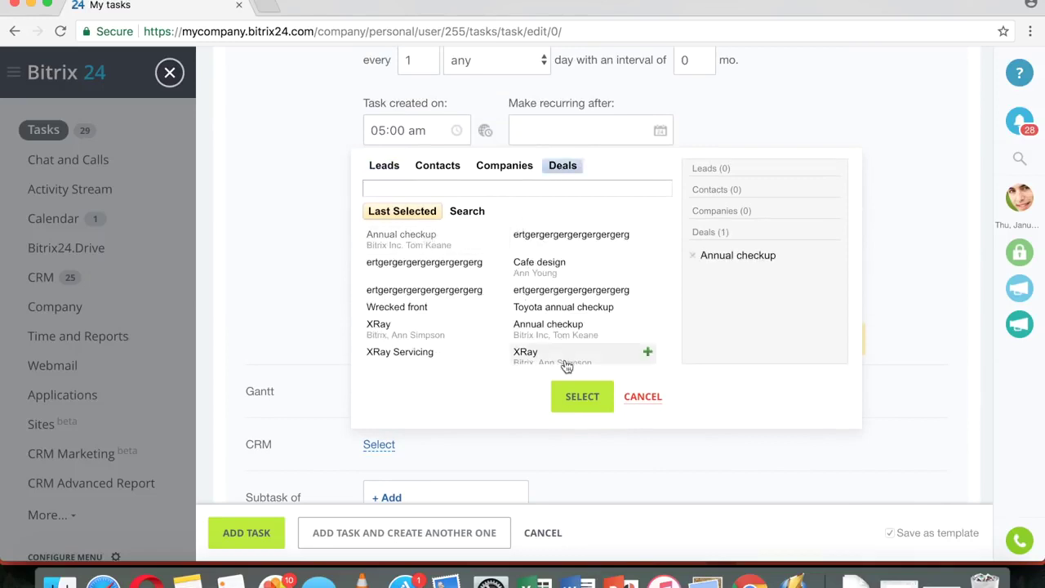
click(583, 397)
scroll(623, 310, down, 2)
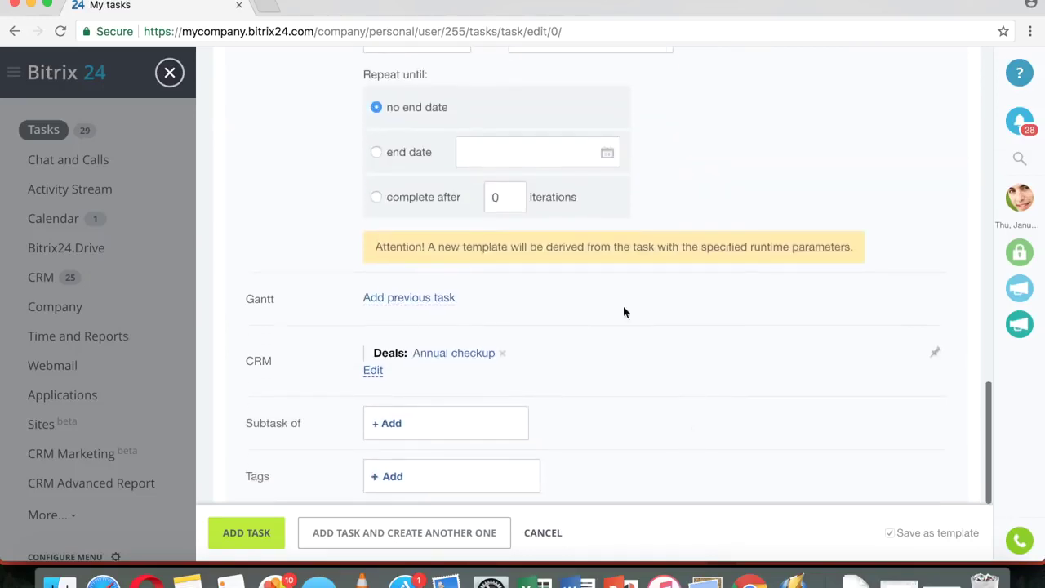
scroll(654, 351, down, 4)
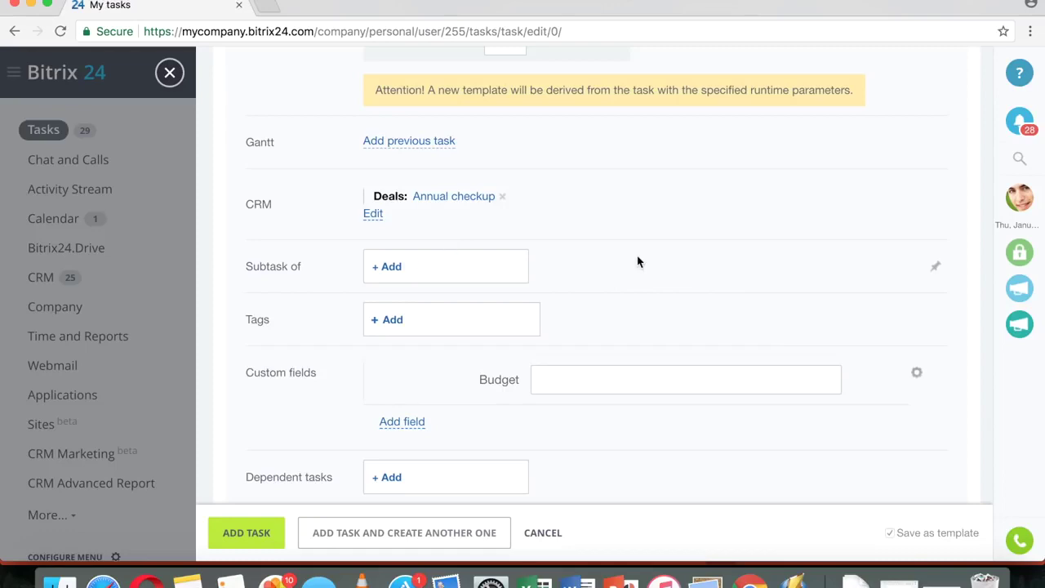
- Add the tag 'demo' to the task and save it
scroll(638, 261, down, 2)
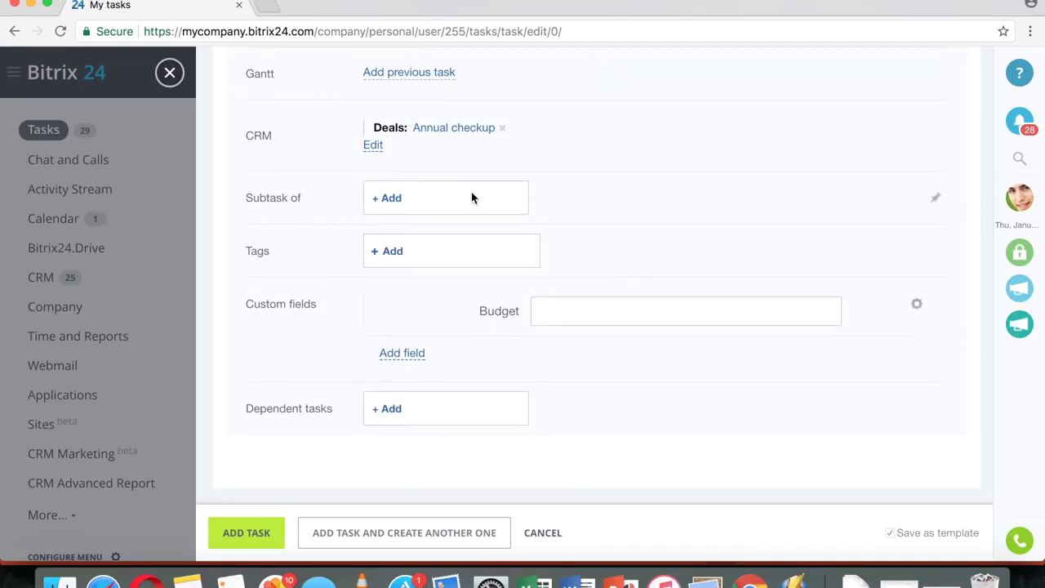
click(392, 252)
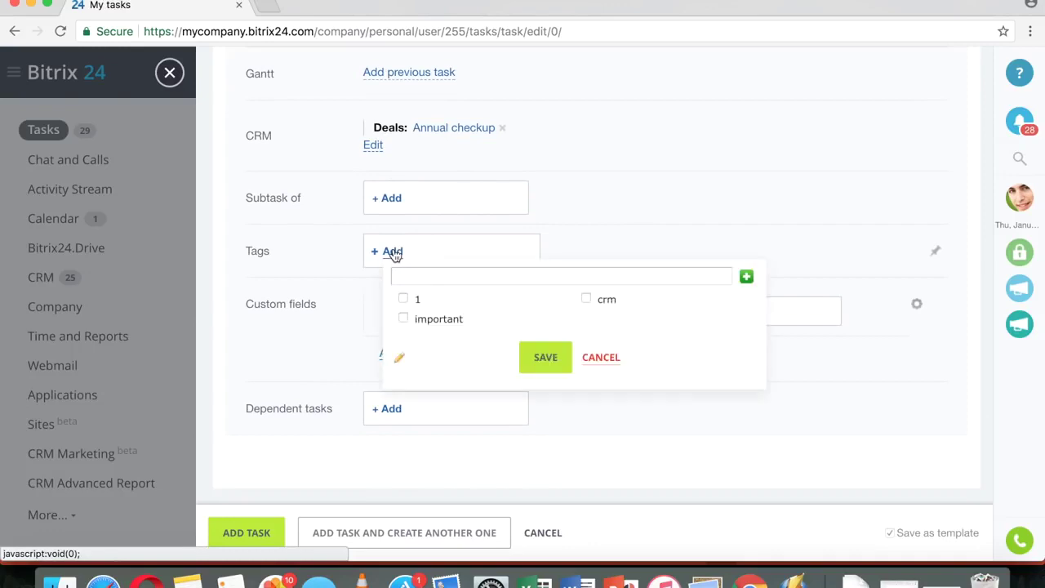
text(demo)
click(544, 356)
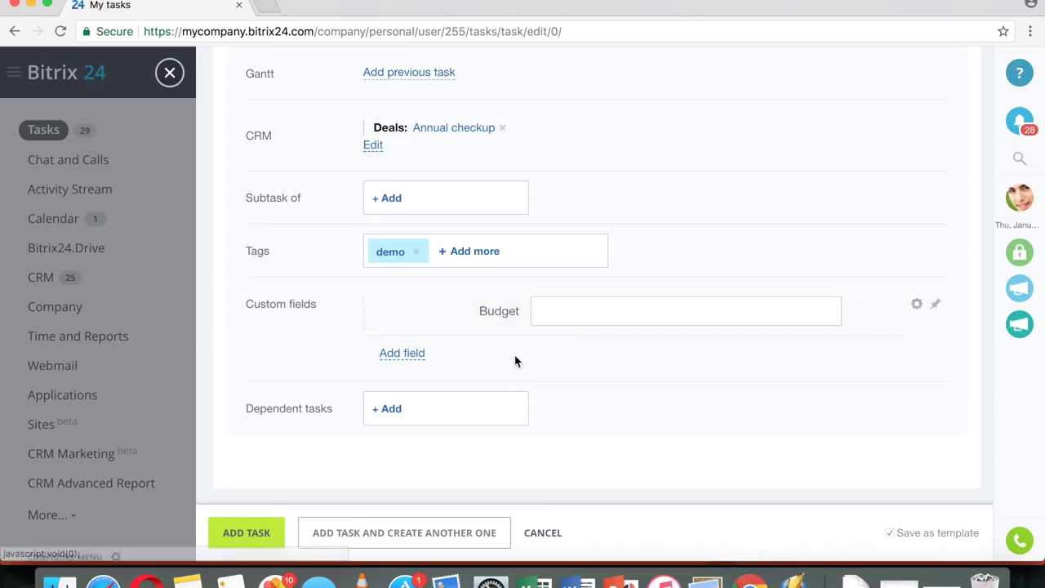
click(414, 359)
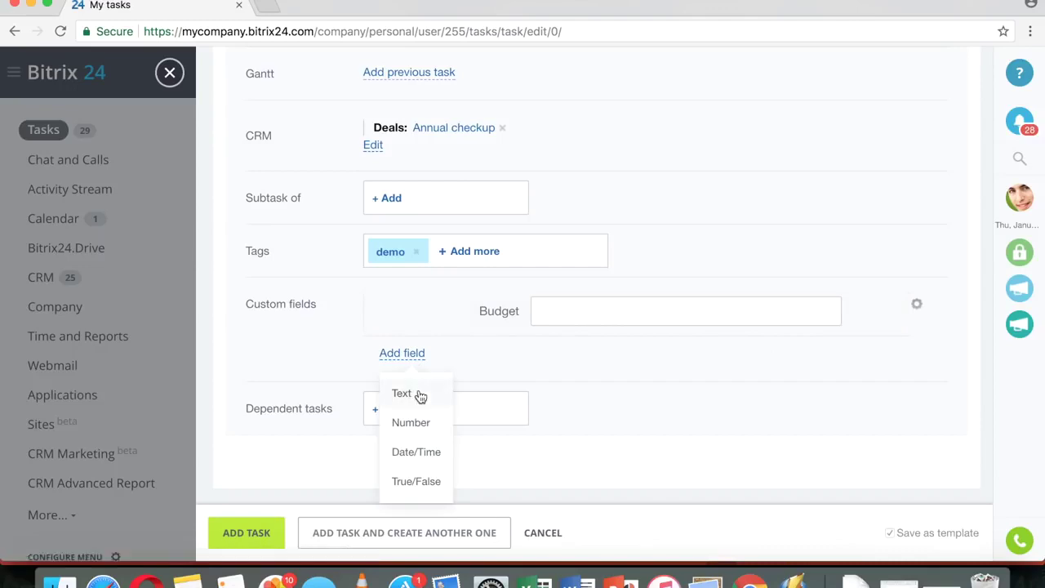
- Create a new text custom field named 'Color'
click(404, 396)
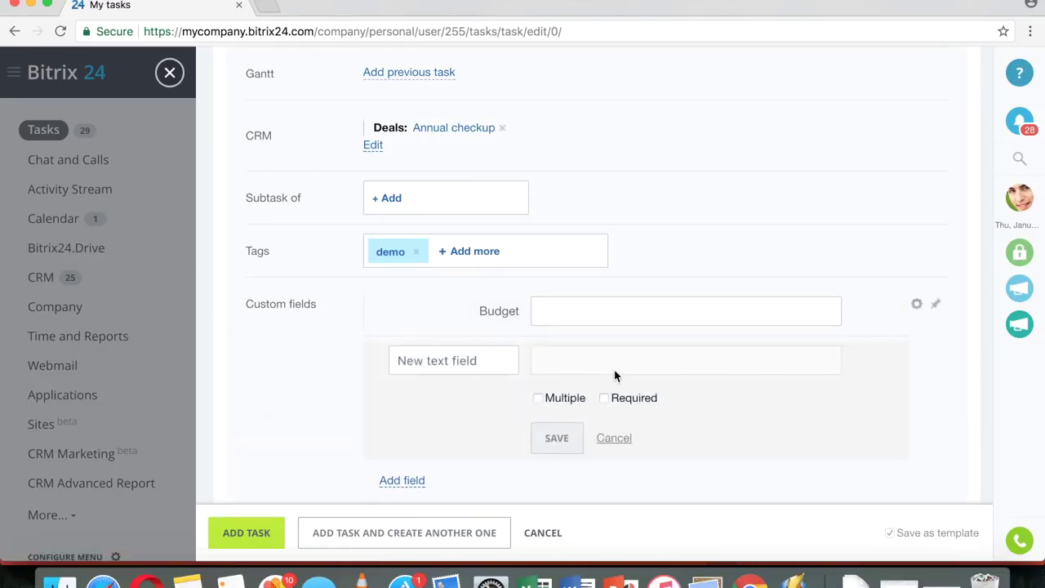
drag(502, 361, 360, 360)
text(Color)
click(559, 438)
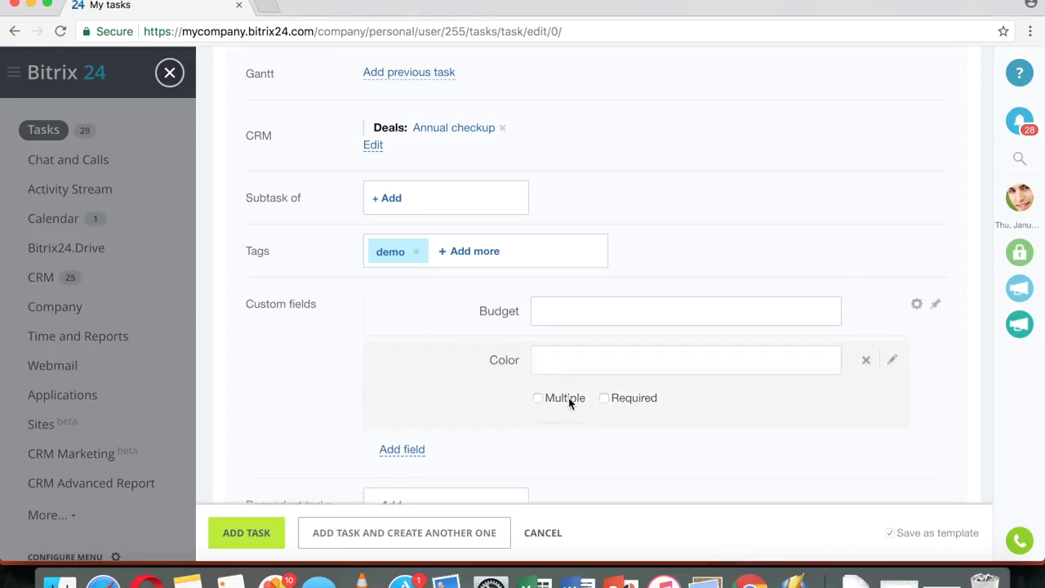
- Enter 1000 USD in the Budget field and Green in the Color field
click(622, 310)
text(1000)
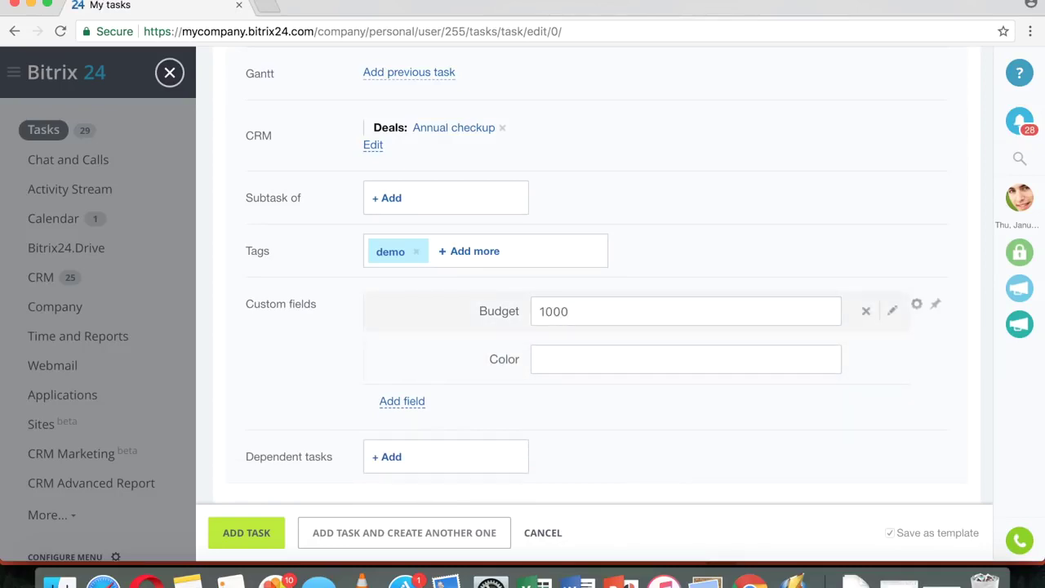
click(637, 358)
text(Green)
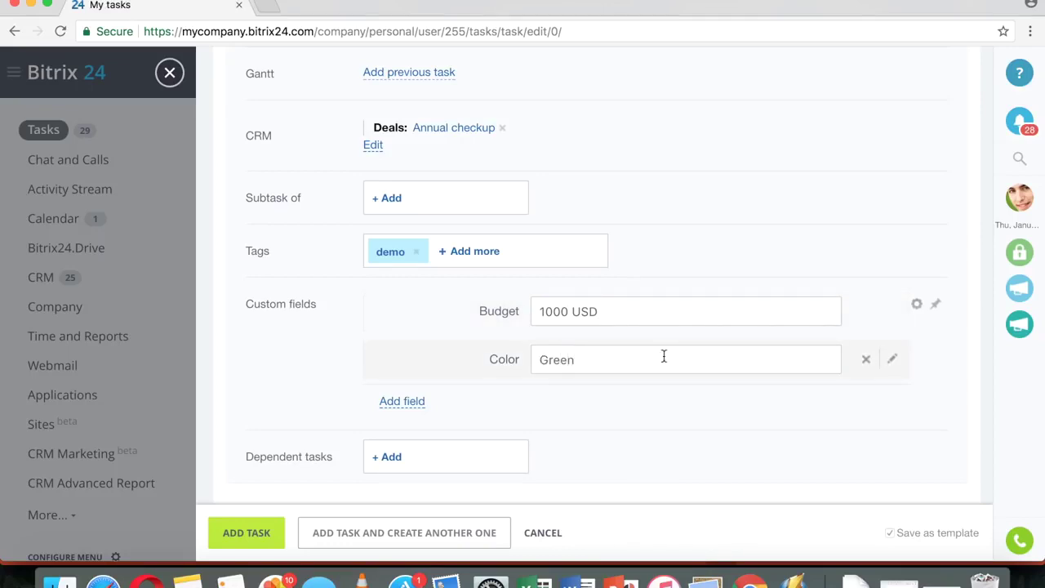
scroll(675, 357, down, 1)
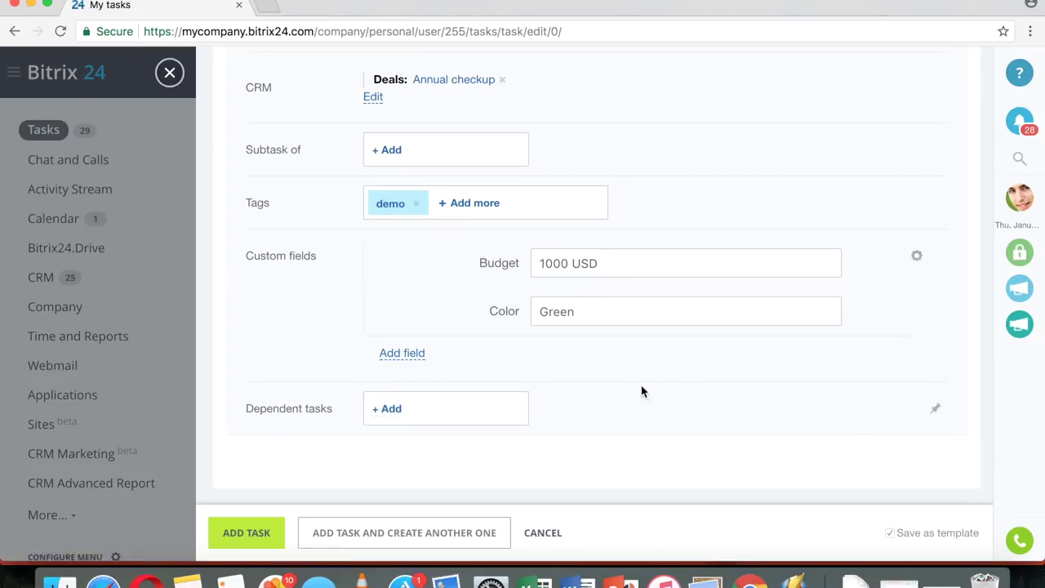
scroll(642, 392, up, 10)
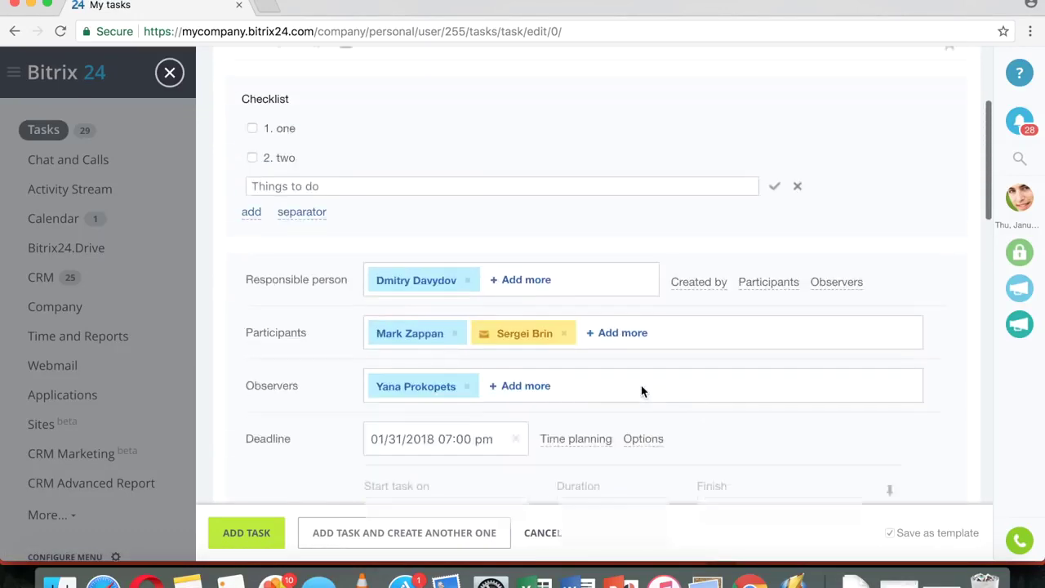
- Uncheck Activate under Repeat task so the task no longer repeats
scroll(642, 392, down, 2)
scroll(641, 392, up, 7)
scroll(642, 392, down, 2)
scroll(642, 387, down, 10)
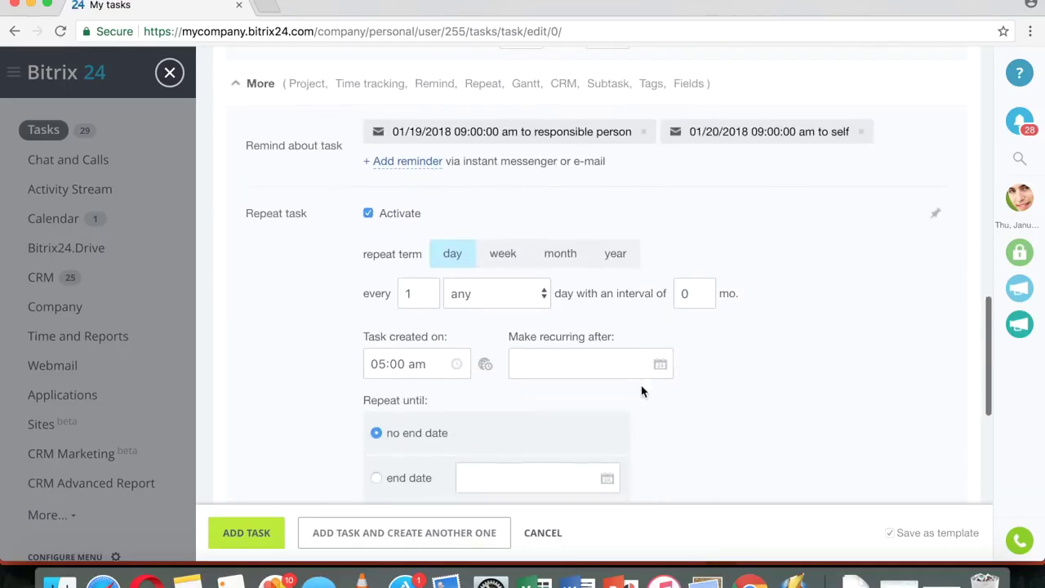
scroll(641, 387, up, 2)
scroll(643, 391, up, 1)
scroll(643, 388, down, 6)
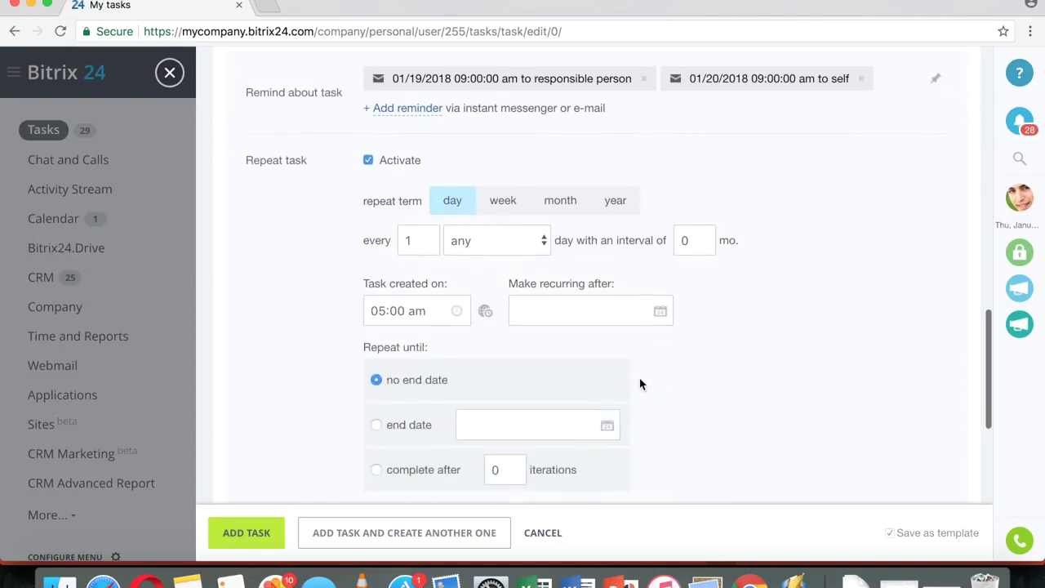
click(368, 160)
- Create the task with ADD TASK
scroll(645, 205, down, 2)
scroll(648, 180, up, 1)
scroll(646, 179, down, 4)
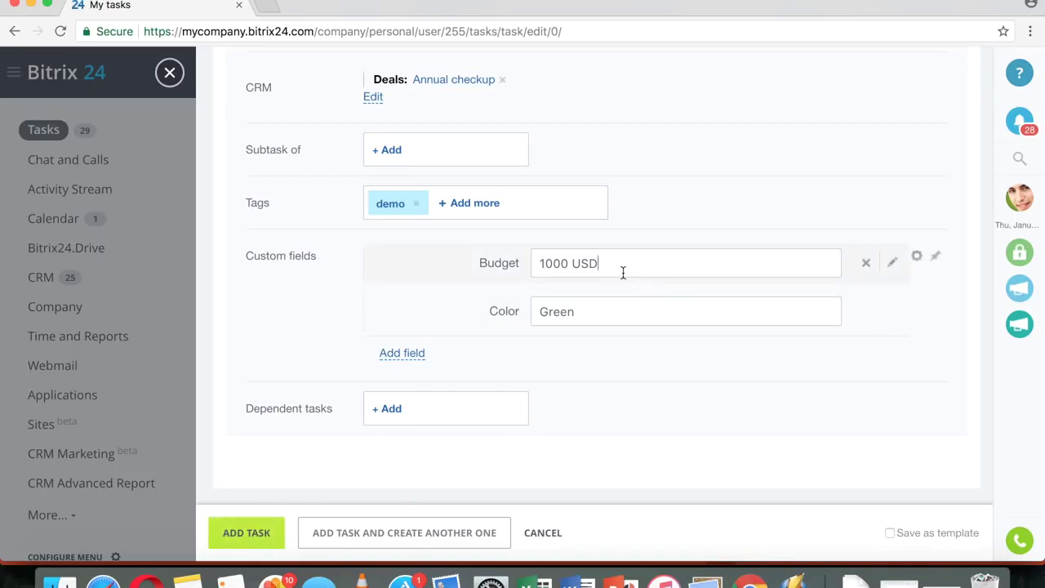
click(249, 532)
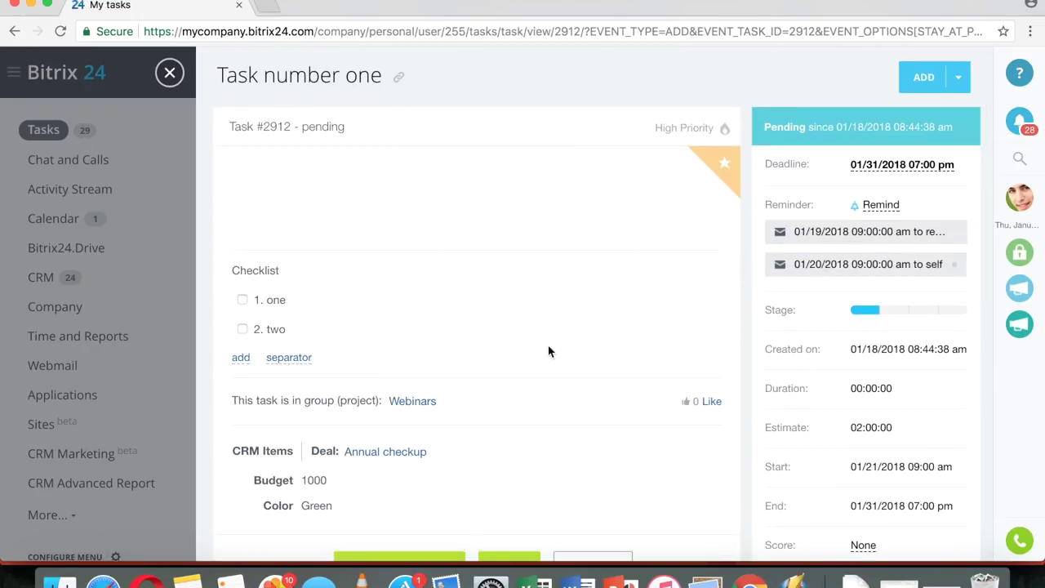
- Close the new task's detail page to return to My tasks
click(172, 74)
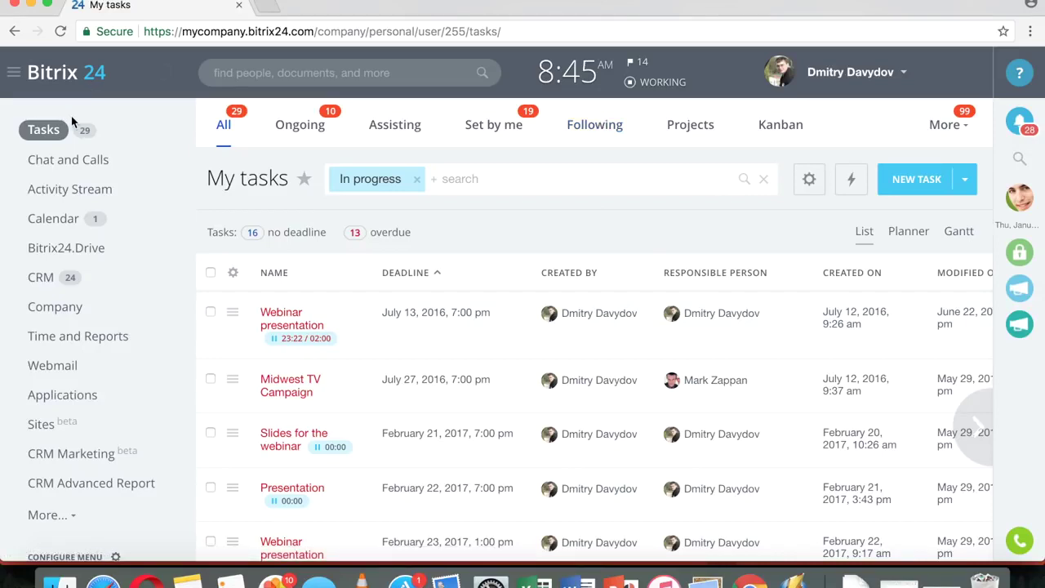
- Open the Webinar presentation task's edit form, then close it without saving
click(271, 313)
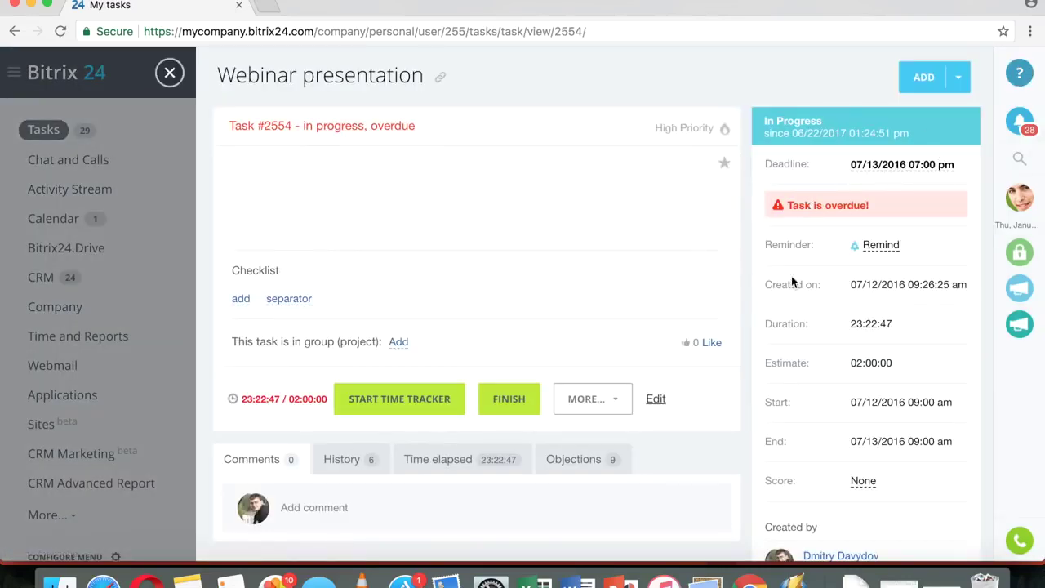
scroll(896, 290, down, 1)
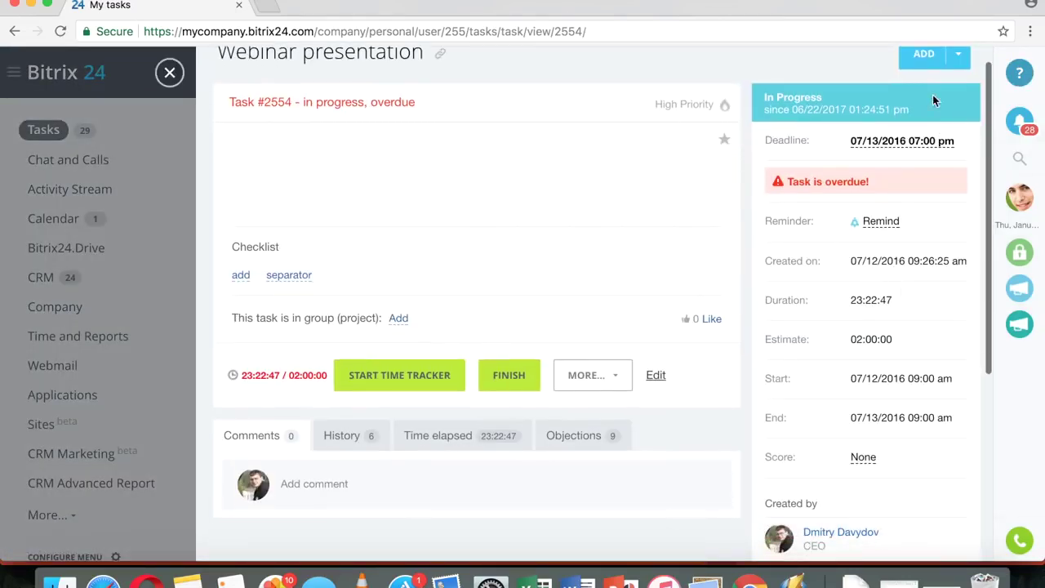
scroll(934, 321, down, 3)
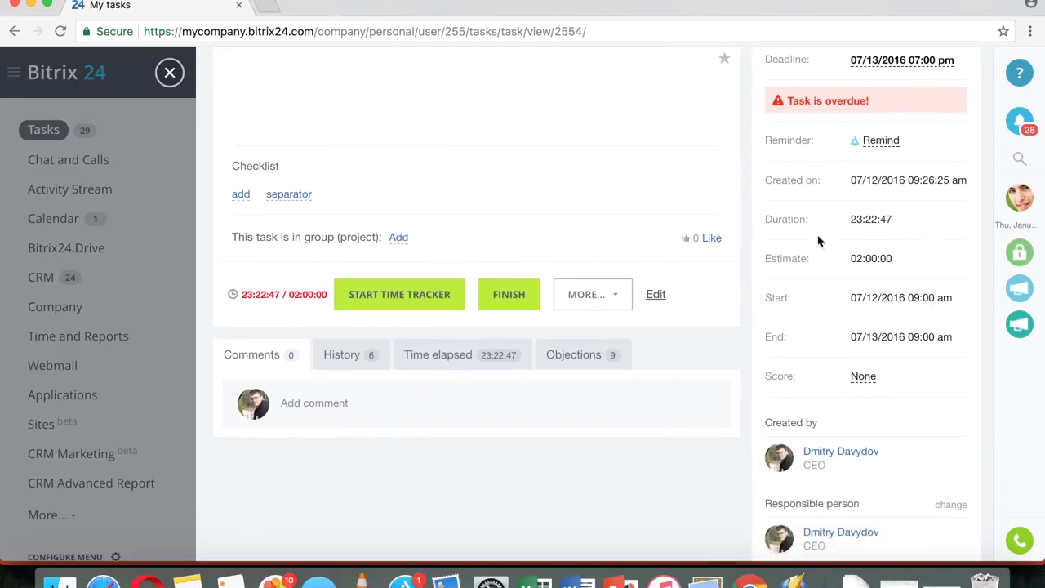
click(656, 296)
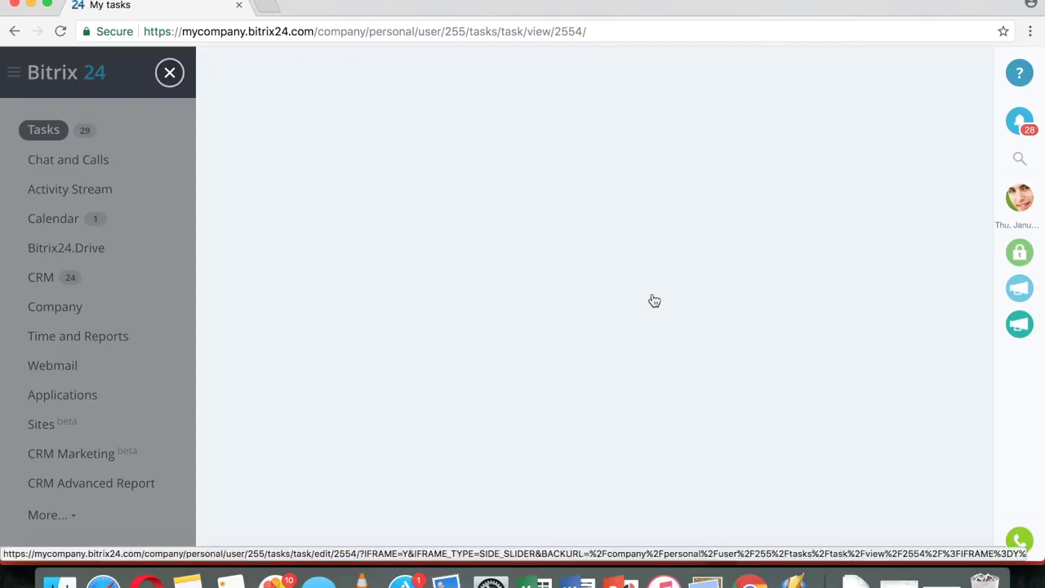
click(170, 74)
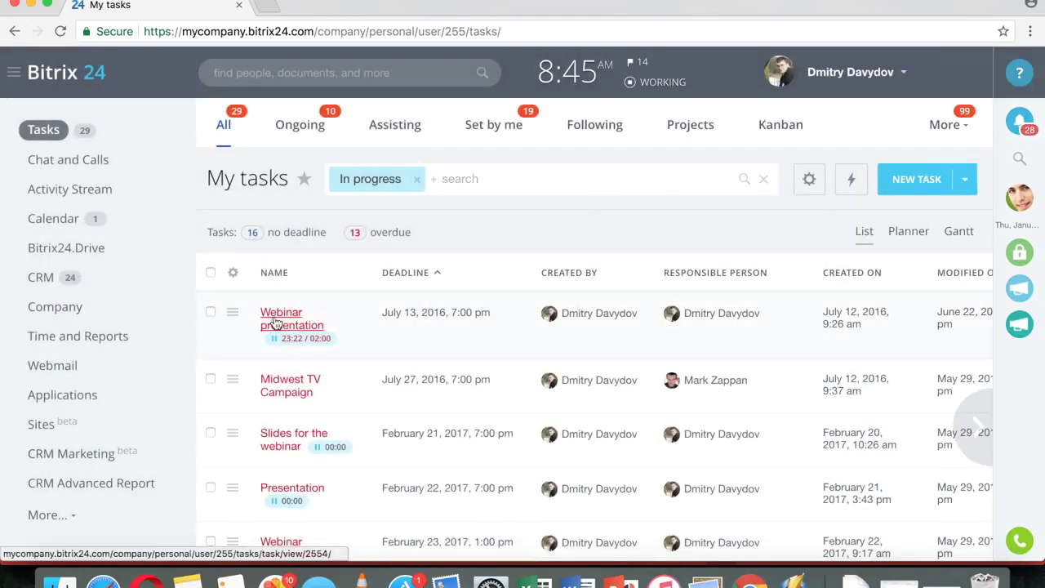
- Open Webinar presentation and start then pause its time tracker
click(275, 323)
scroll(870, 237, down, 1)
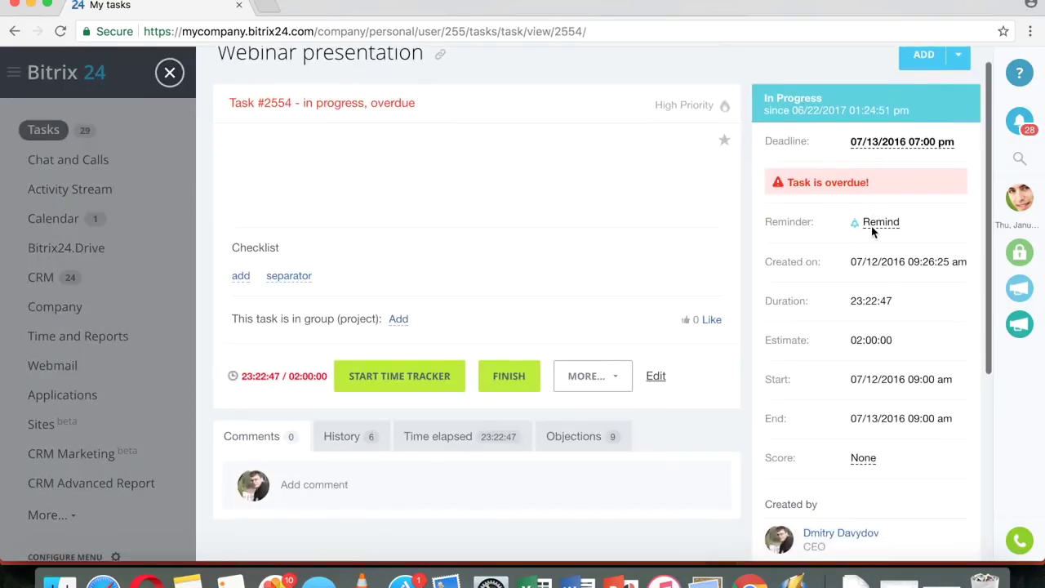
scroll(872, 231, down, 5)
scroll(870, 229, up, 4)
scroll(907, 209, down, 4)
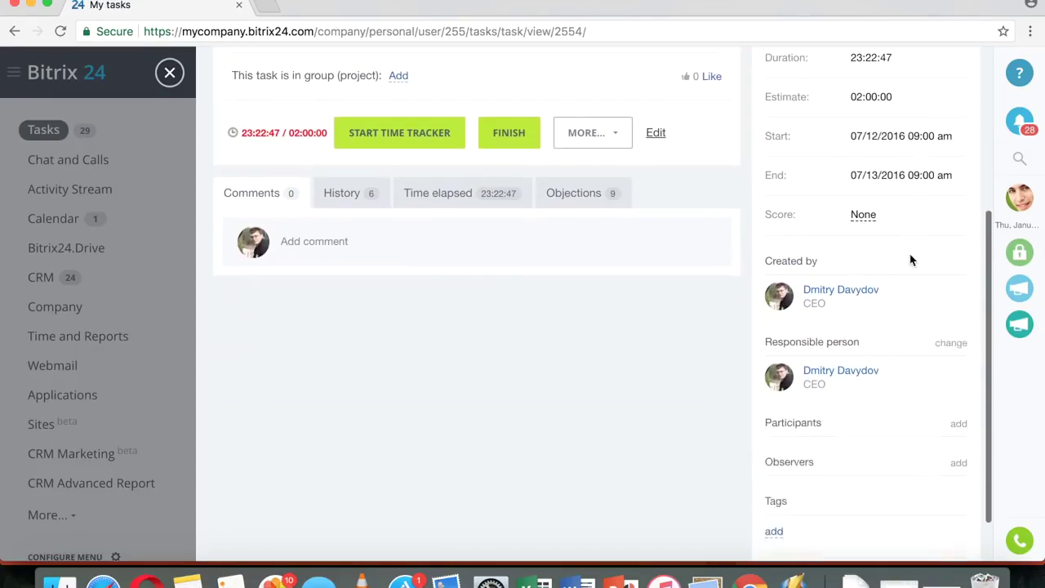
scroll(912, 260, down, 1)
scroll(931, 327, down, 1)
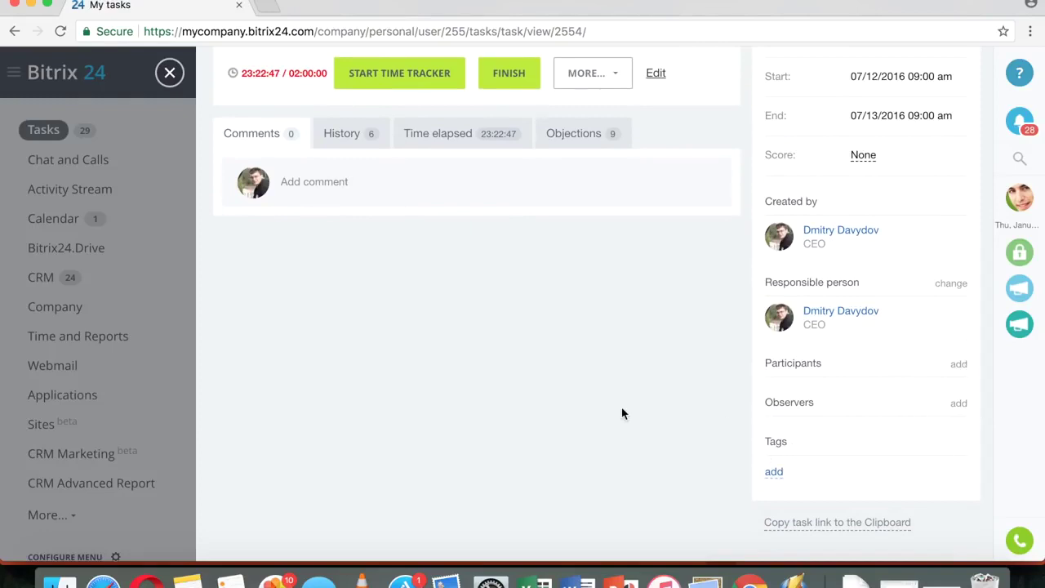
scroll(622, 413, up, 5)
scroll(441, 319, up, 1)
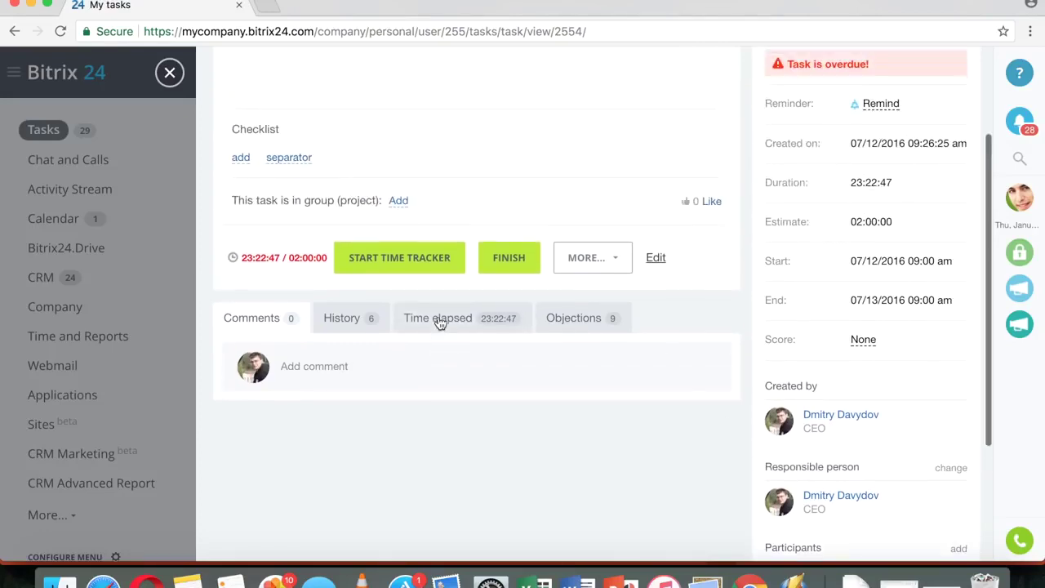
scroll(439, 323, up, 1)
click(385, 300)
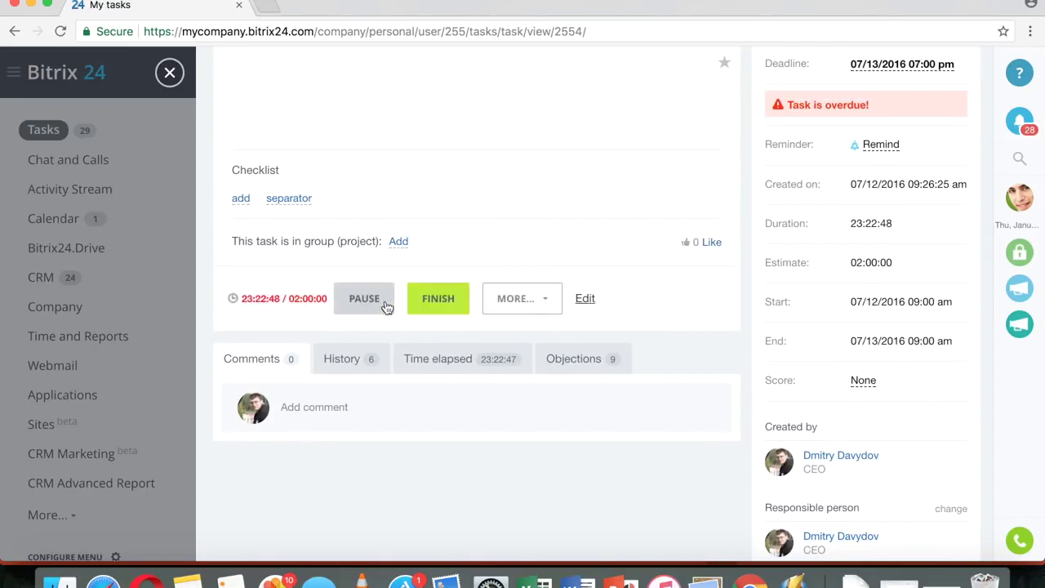
click(360, 300)
- Review the task's Time elapsed and History tabs, then close the task page
click(438, 360)
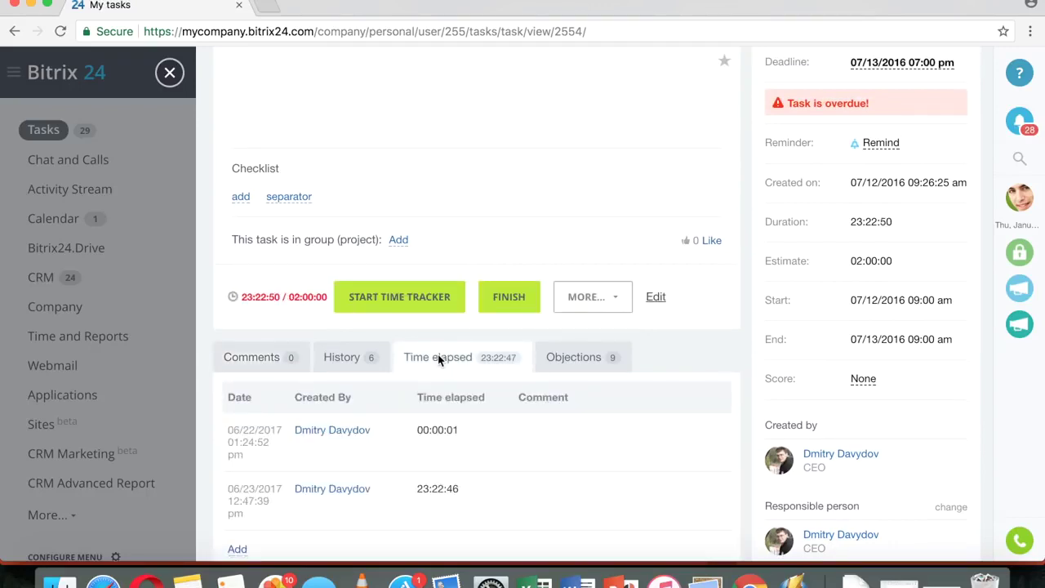
scroll(439, 360, down, 5)
scroll(479, 412, up, 3)
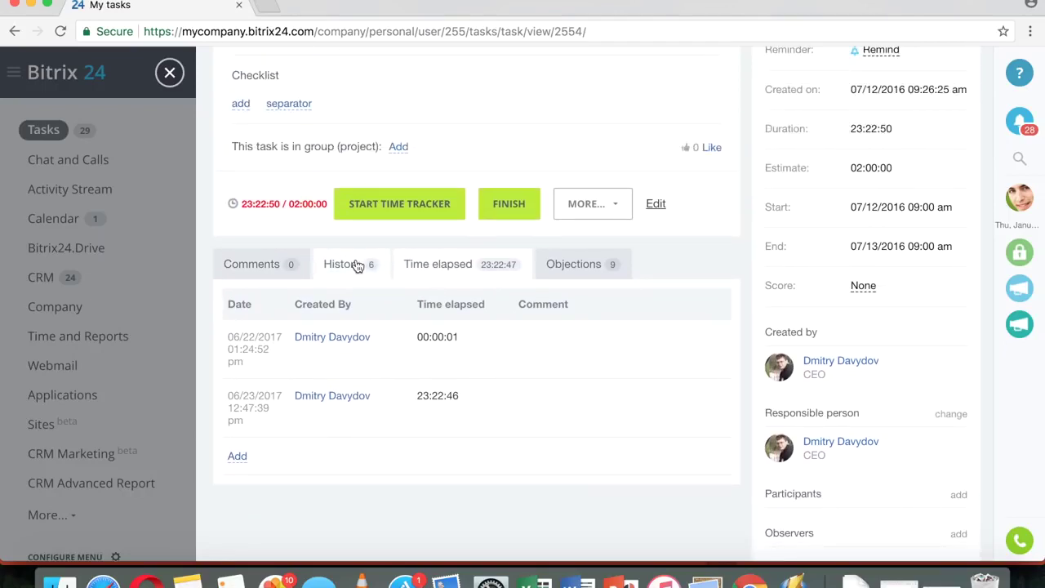
click(357, 265)
scroll(472, 378, down, 3)
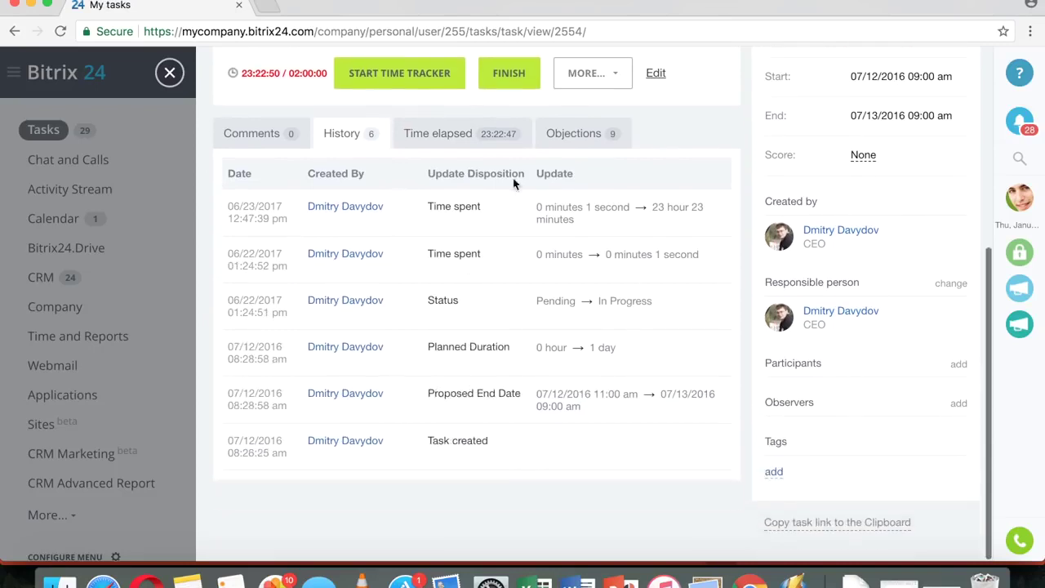
scroll(506, 418, up, 7)
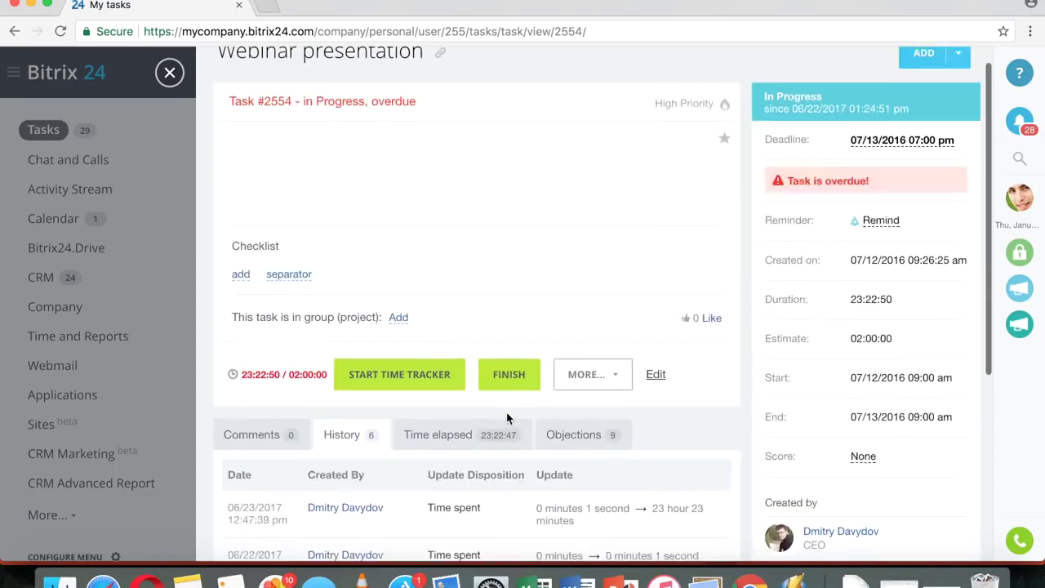
scroll(506, 418, up, 1)
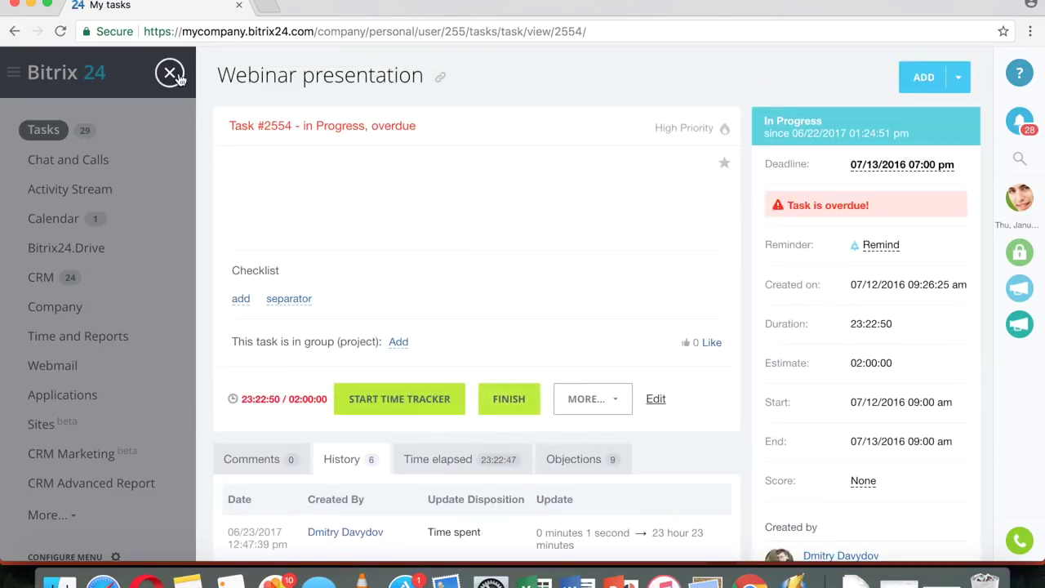
click(170, 72)
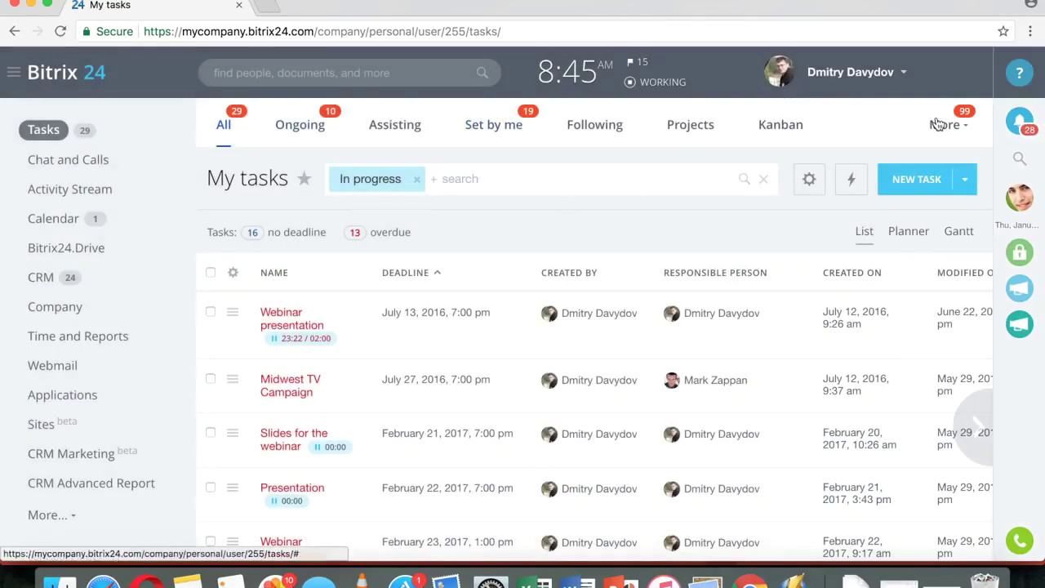
click(943, 124)
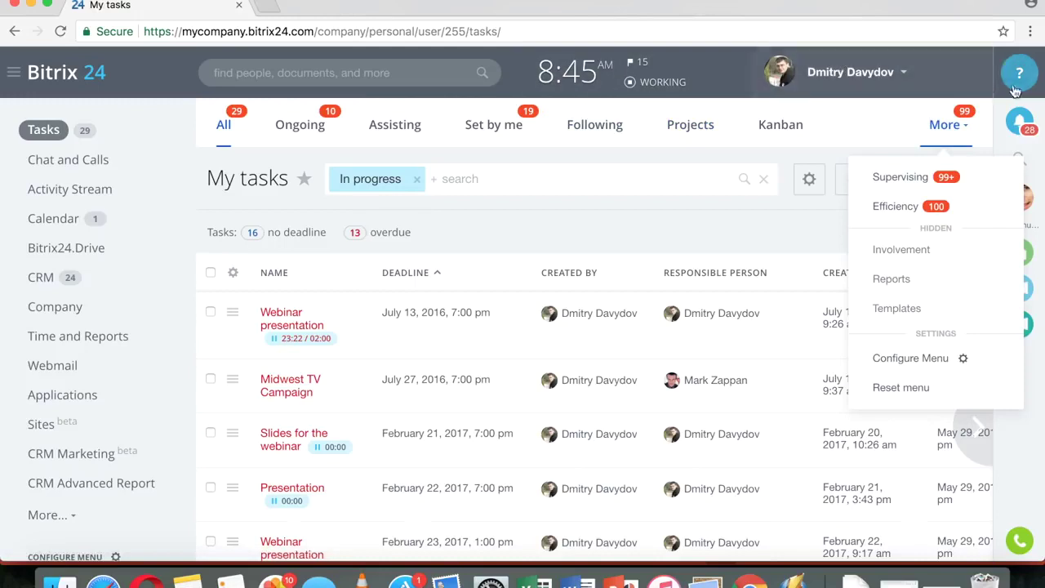
- Close the More menu, check all tasks in My tasks, and open the Select Action dropdown
click(133, 90)
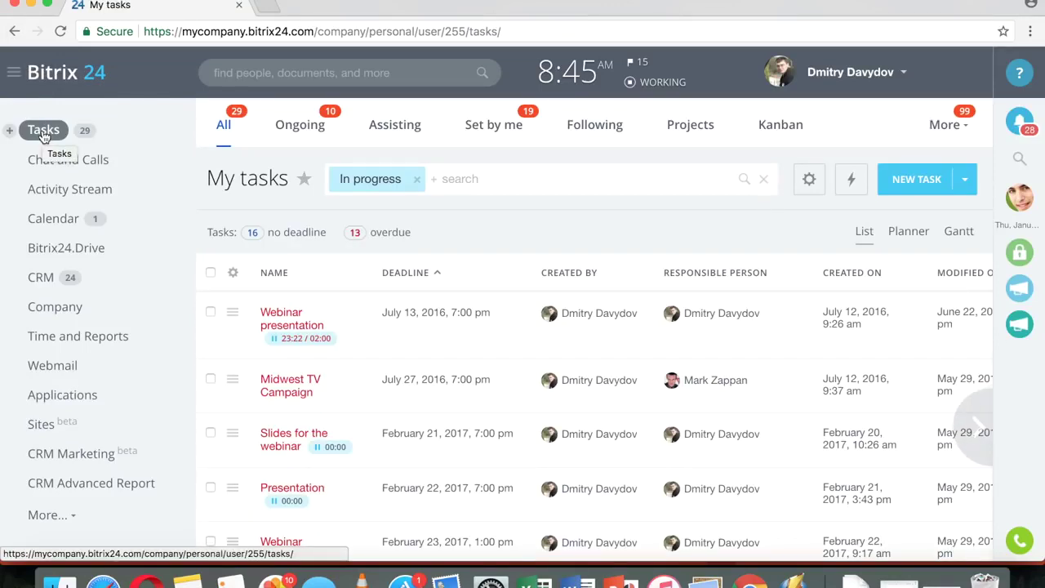
scroll(427, 272, down, 2)
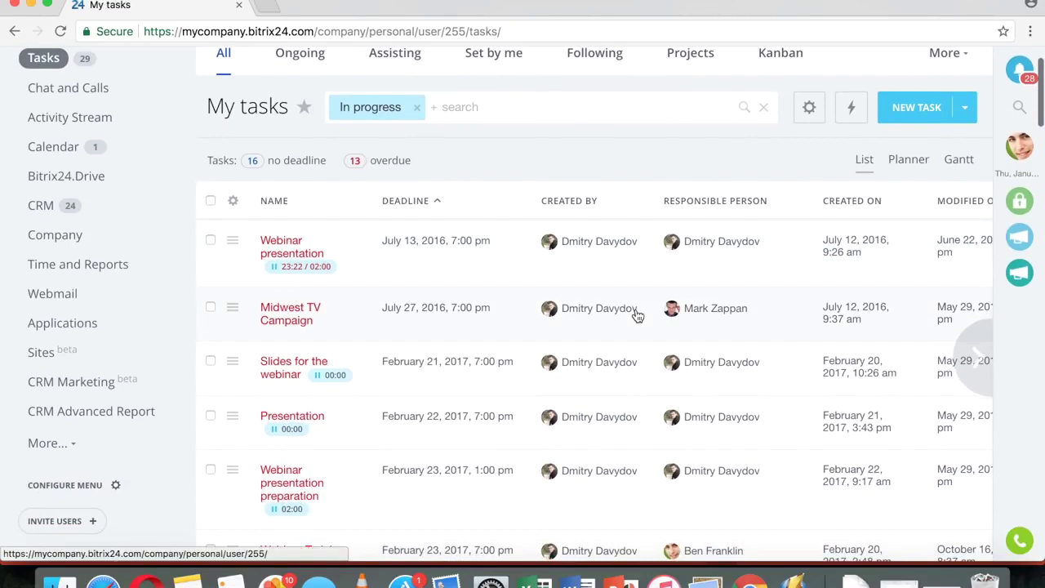
scroll(637, 316, up, 2)
scroll(577, 380, down, 7)
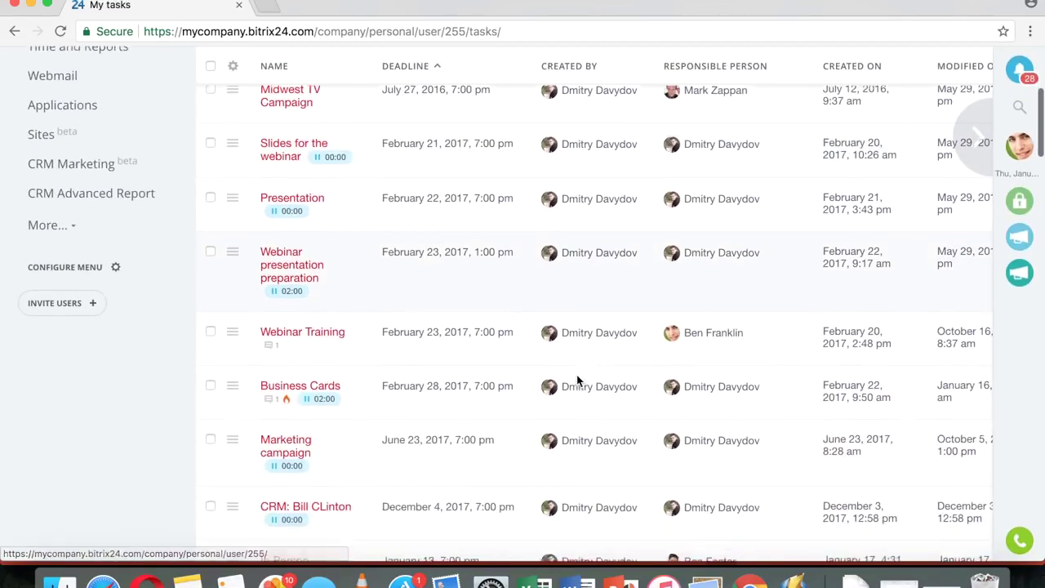
scroll(577, 380, up, 8)
scroll(602, 248, down, 7)
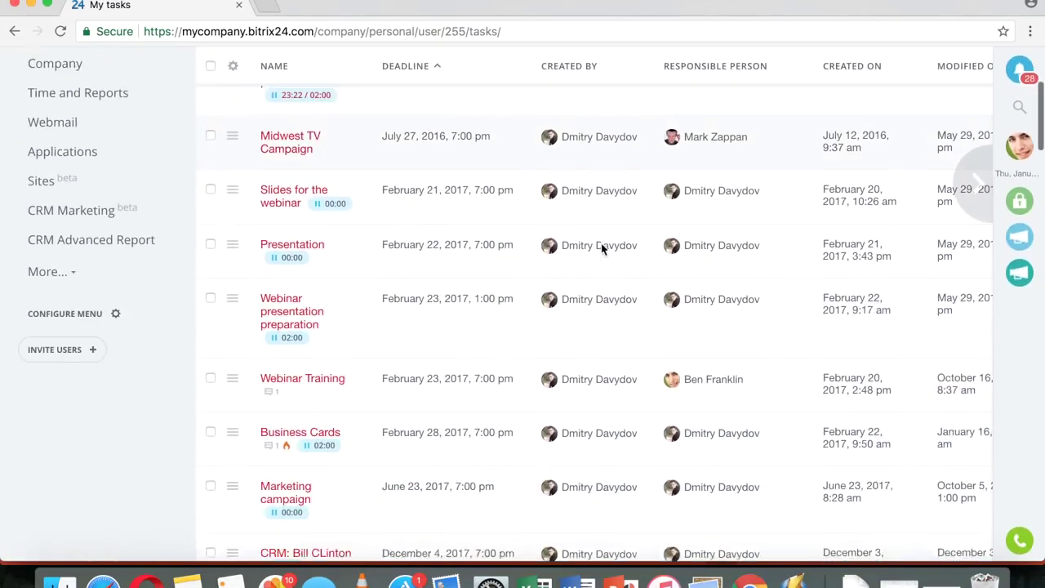
scroll(601, 247, down, 8)
scroll(602, 248, up, 10)
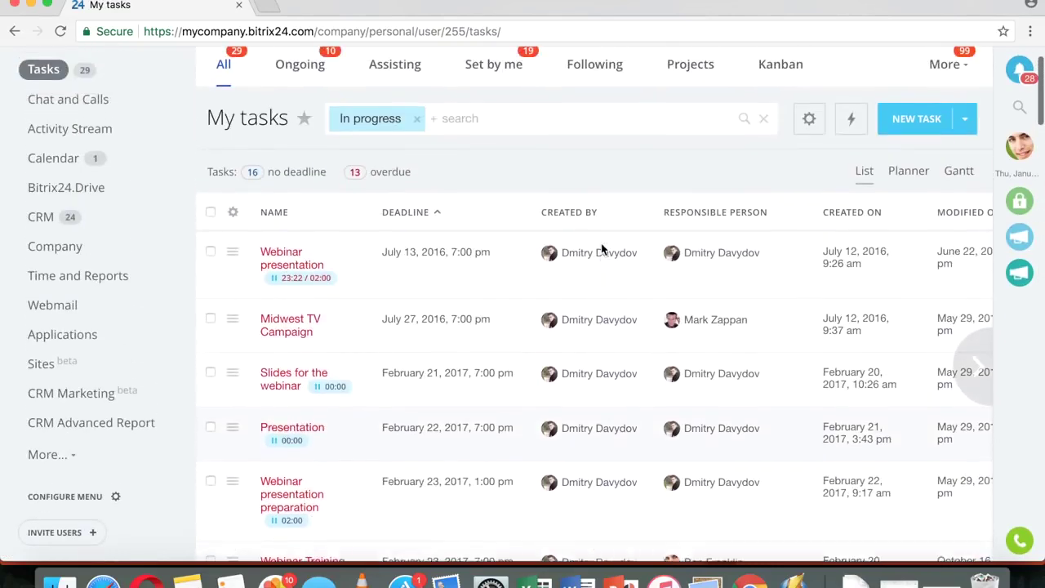
click(210, 217)
scroll(572, 278, down, 15)
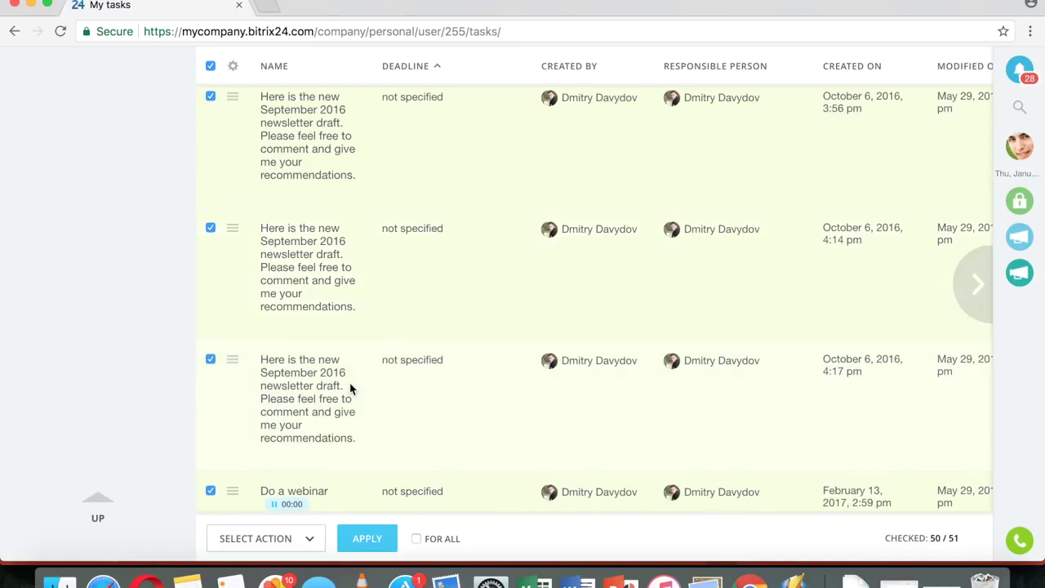
click(312, 541)
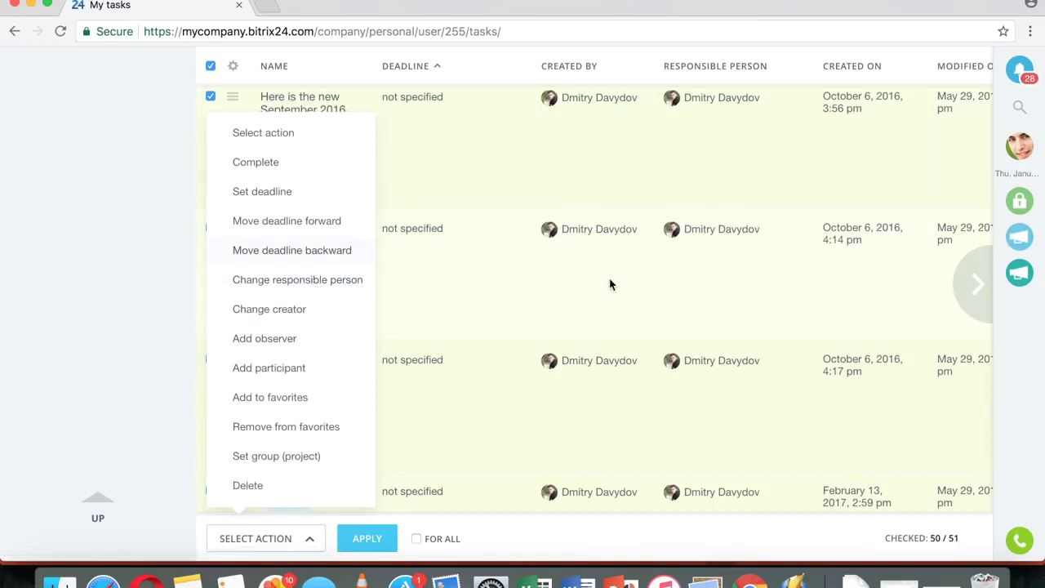
scroll(567, 331, up, 20)
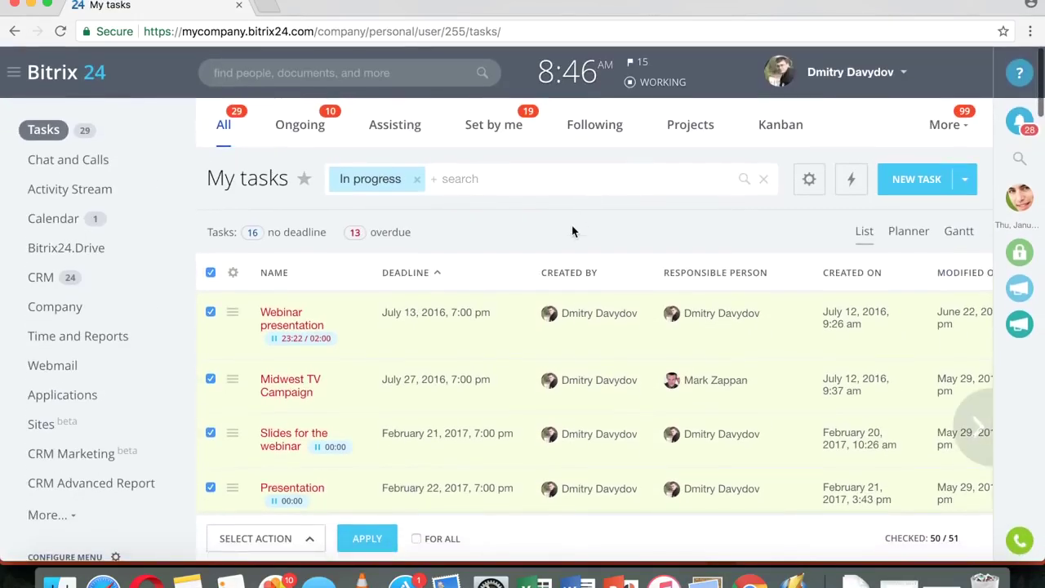
click(232, 274)
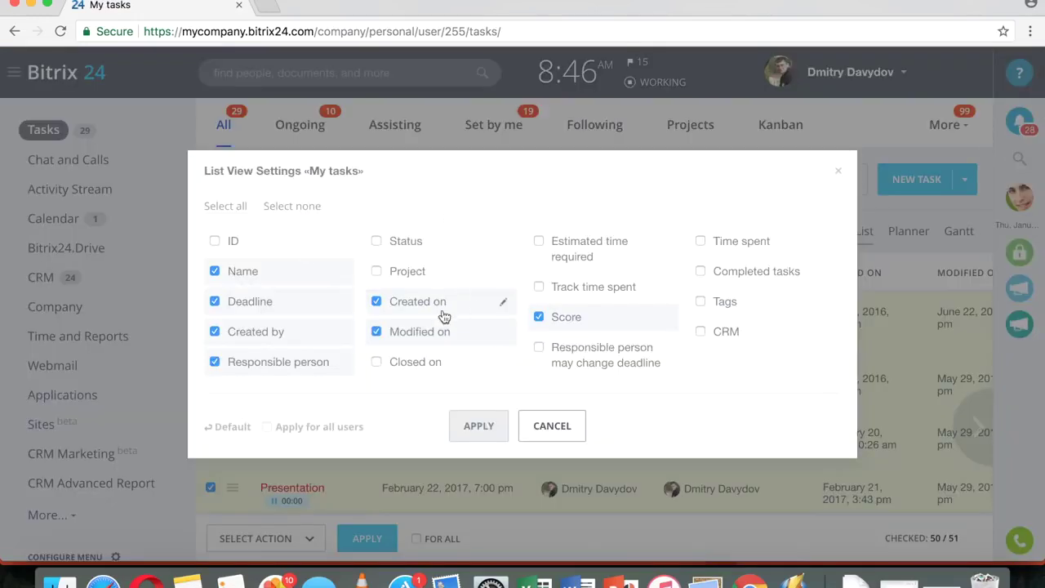
- Swap the Modified on and Score columns for Status, Completed tasks and Closed on, then view as Gantt
click(376, 331)
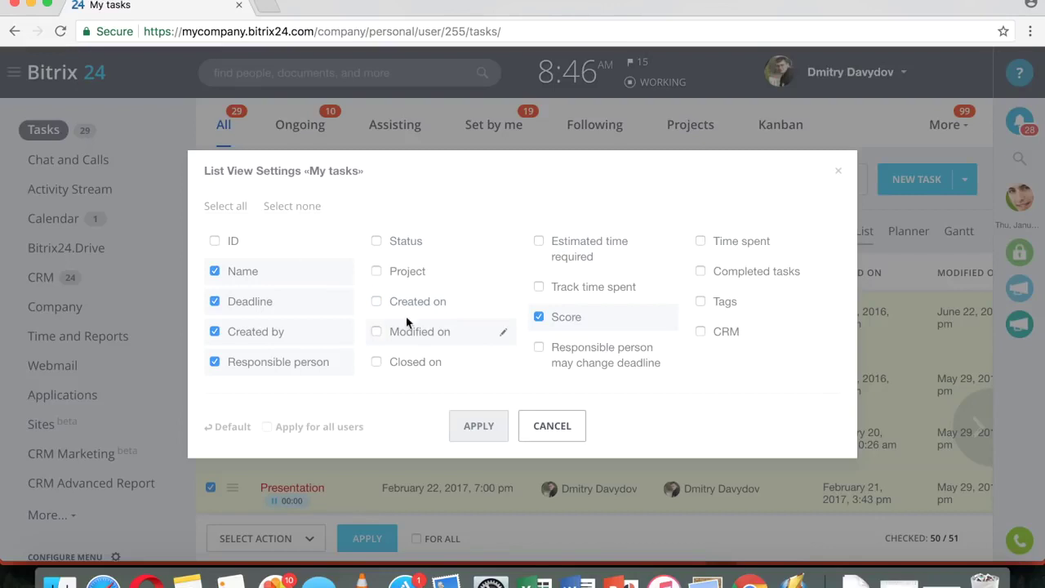
click(405, 250)
click(538, 316)
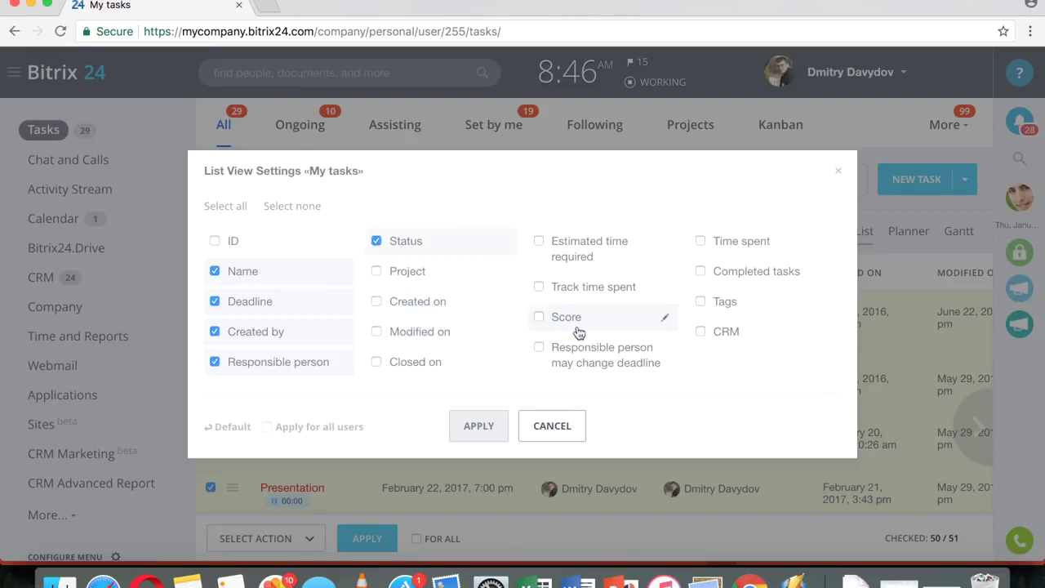
click(703, 273)
click(377, 362)
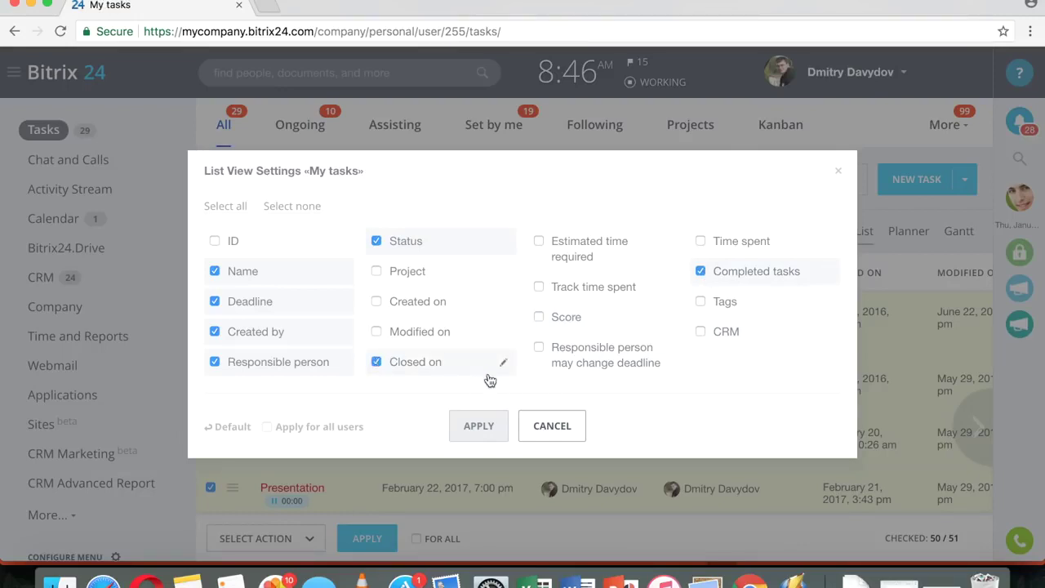
click(477, 428)
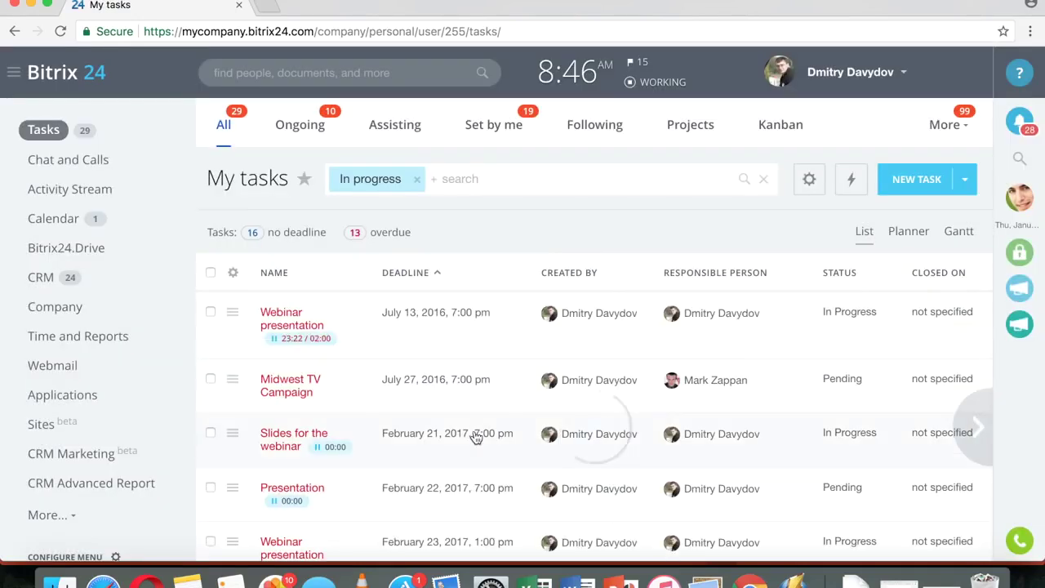
click(961, 232)
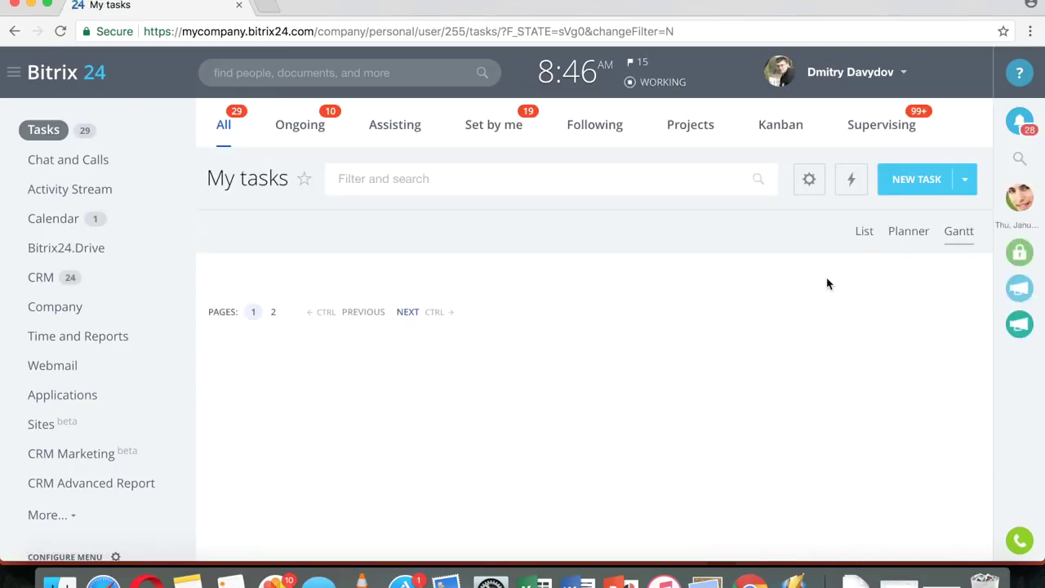
- Link the long newsletter task's Gantt bar to Discuss something
scroll(827, 283, down, 5)
scroll(828, 284, up, 3)
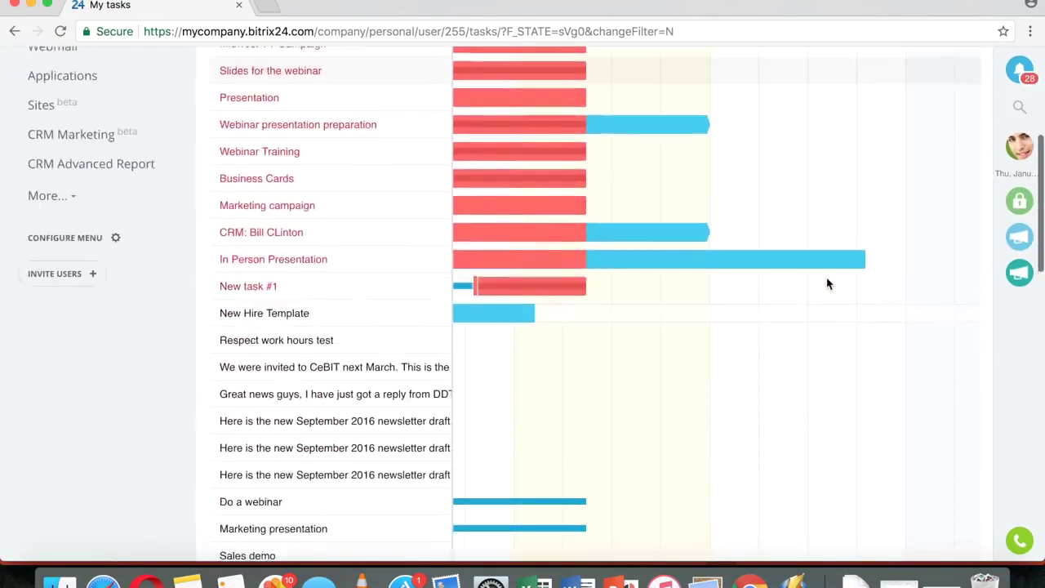
scroll(679, 256, down, 5)
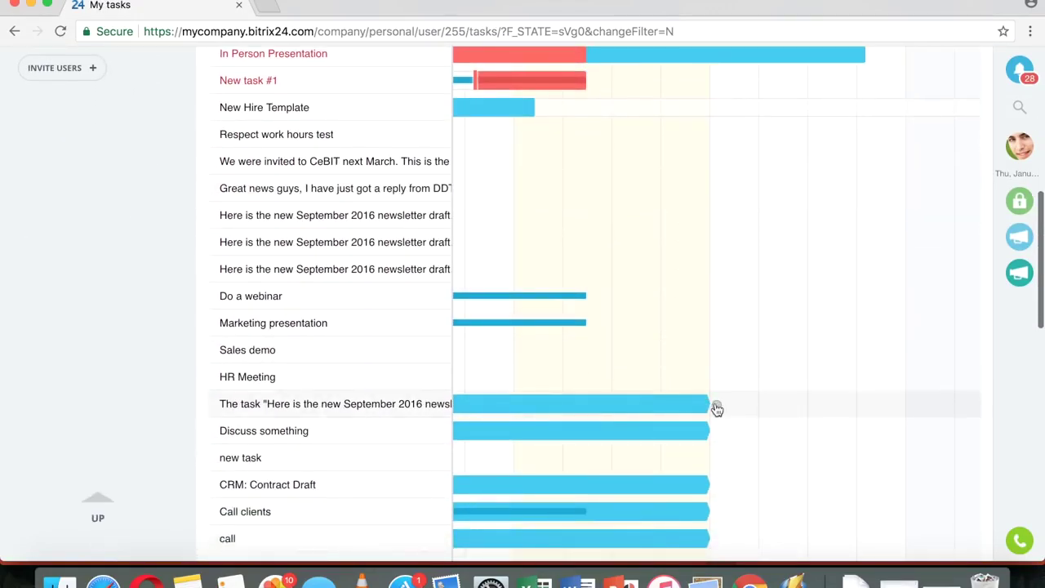
click(712, 409)
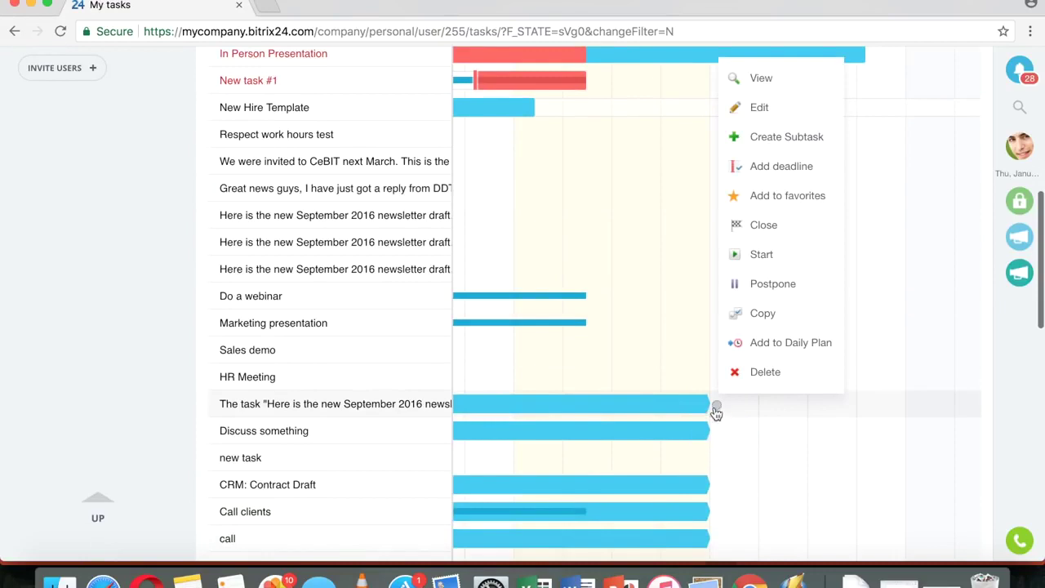
click(717, 408)
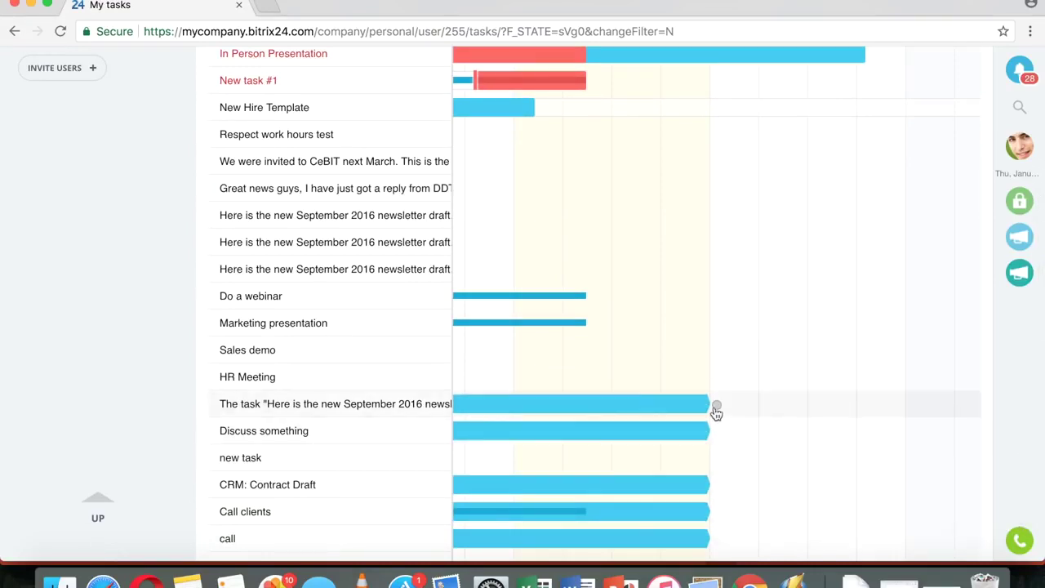
drag(716, 407, 765, 392)
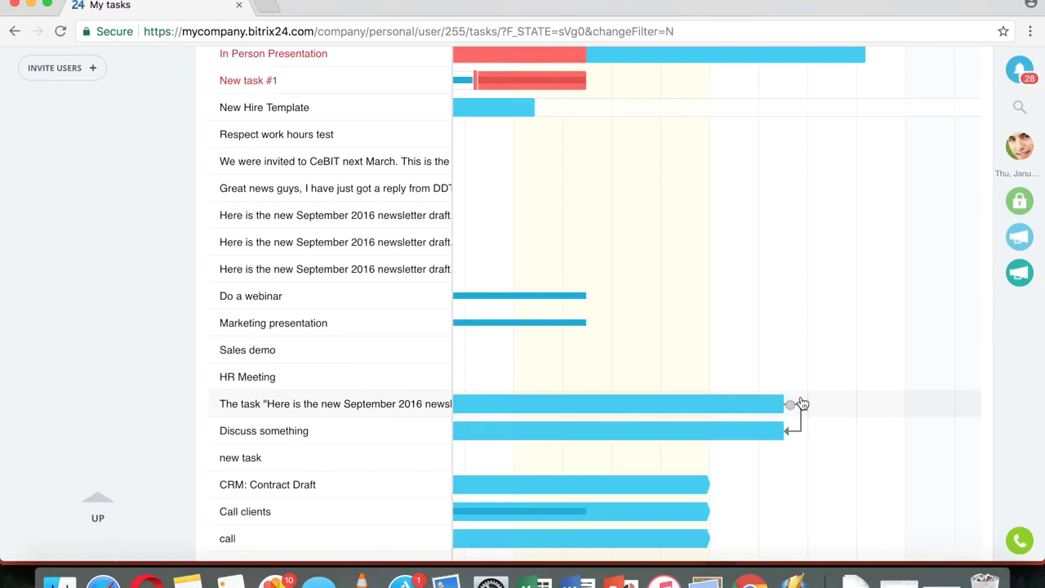
- Delete that dependency link and return to the top of the Gantt chart
click(802, 426)
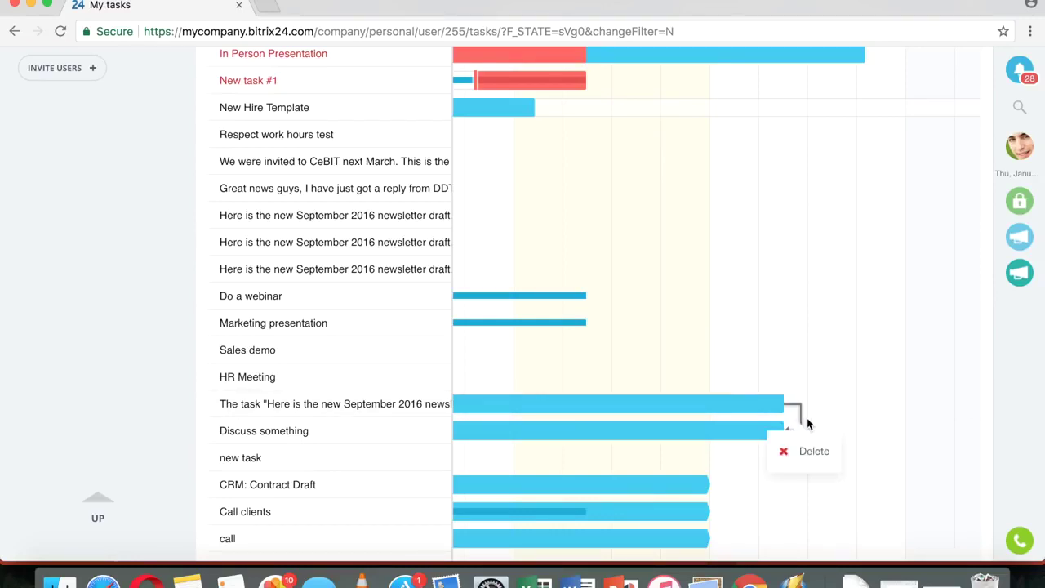
click(809, 451)
scroll(768, 278, up, 10)
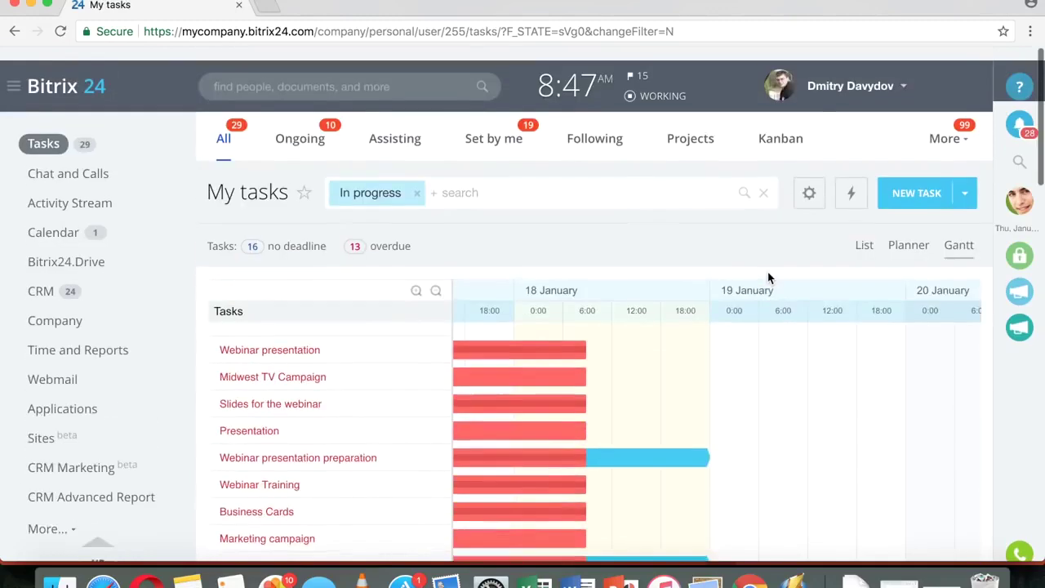
- On the Planner board, add a light green column named Two weeks before Next month
click(907, 237)
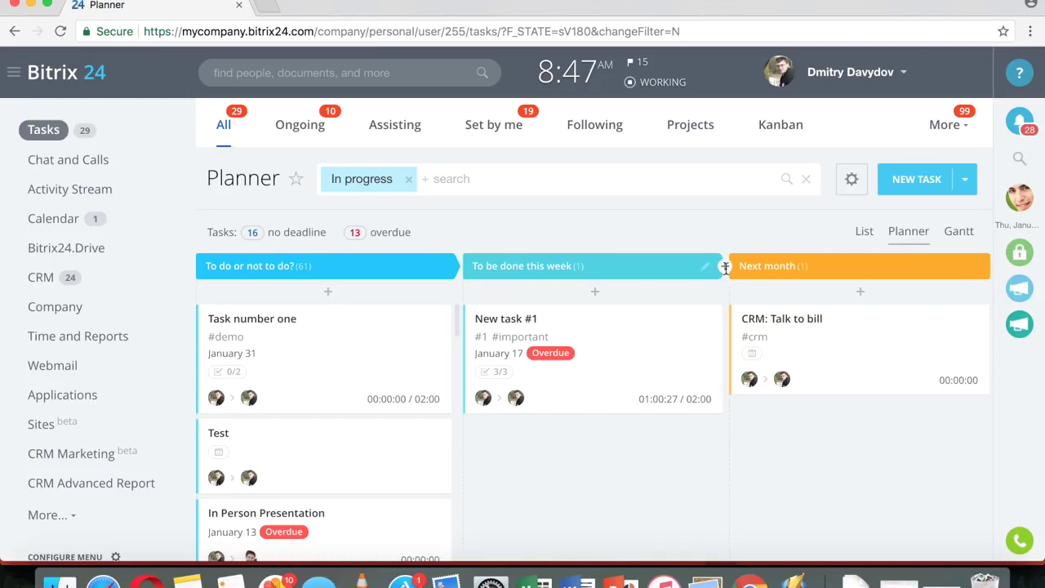
click(724, 266)
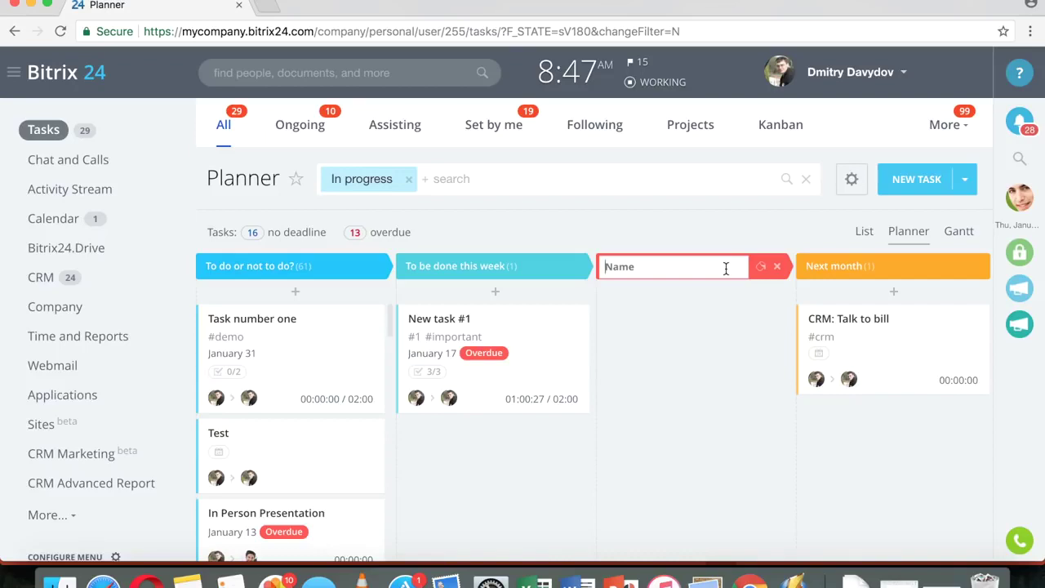
text(Two weeks)
click(761, 268)
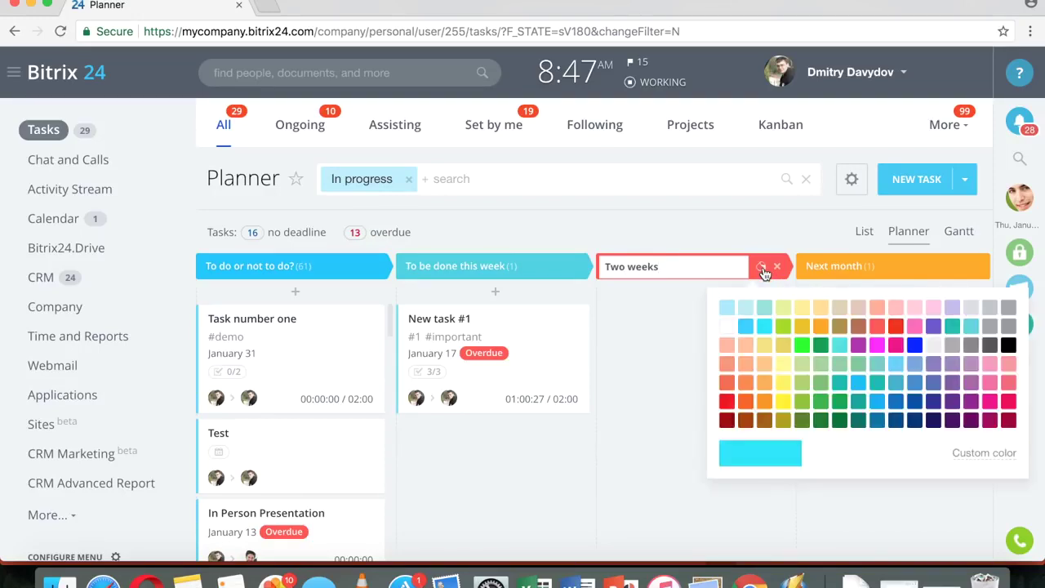
click(822, 381)
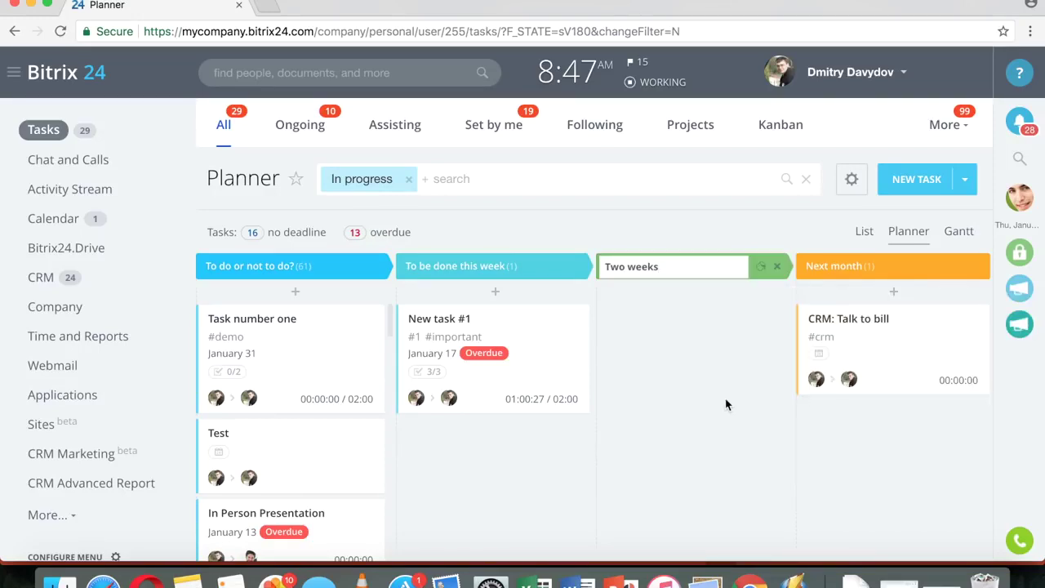
key(Return)
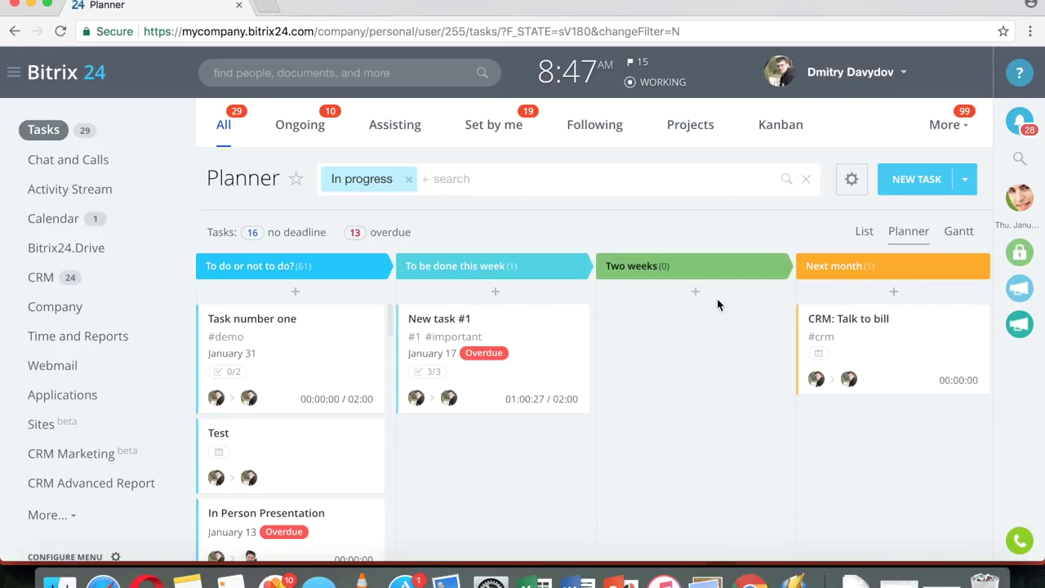
- Start a new task card in Two weeks, then discard it empty
click(695, 293)
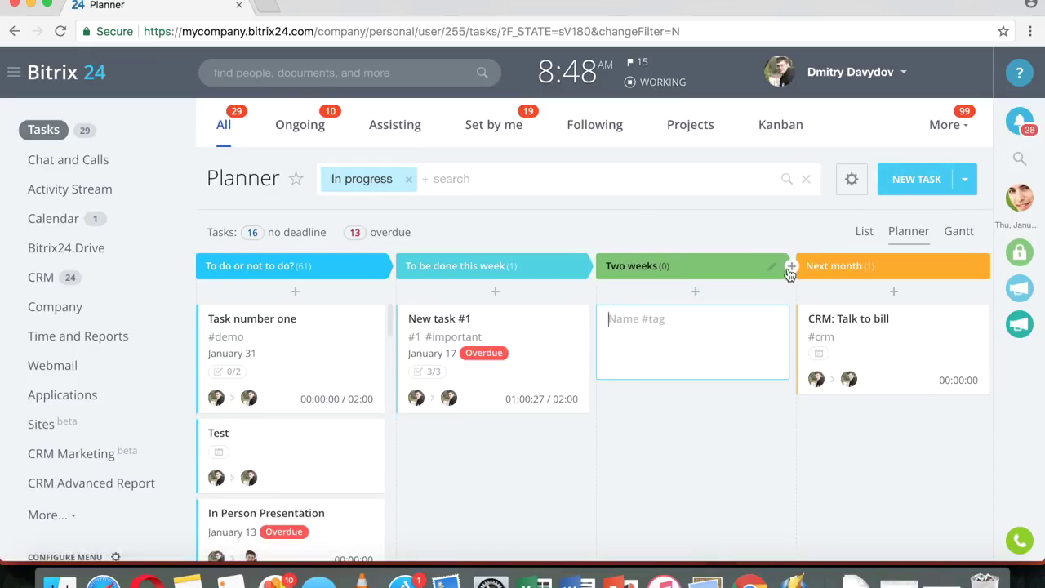
click(774, 268)
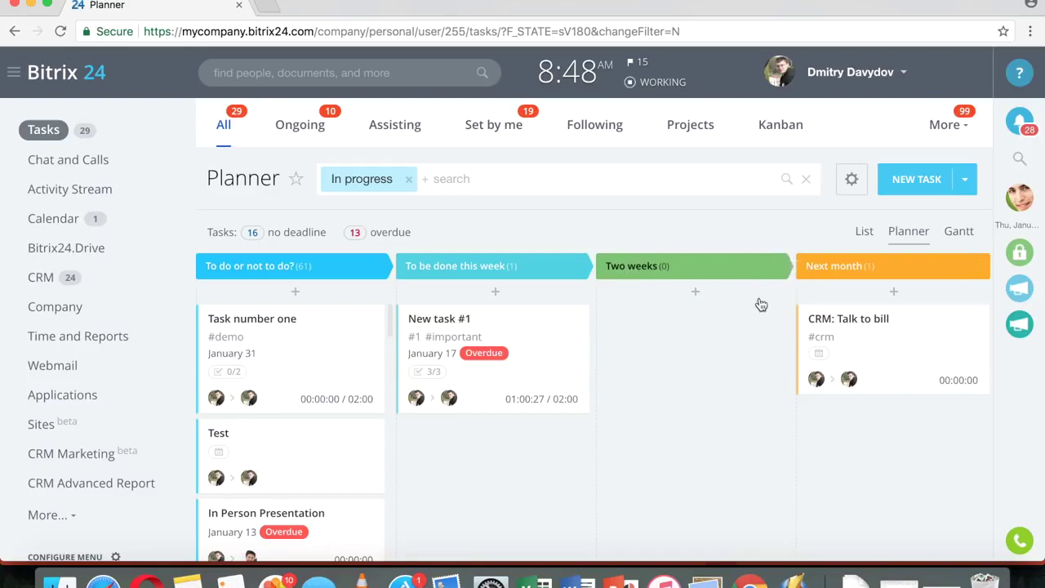
mouse_move(972, 271)
scroll(663, 391, down, 1)
scroll(663, 392, down, 5)
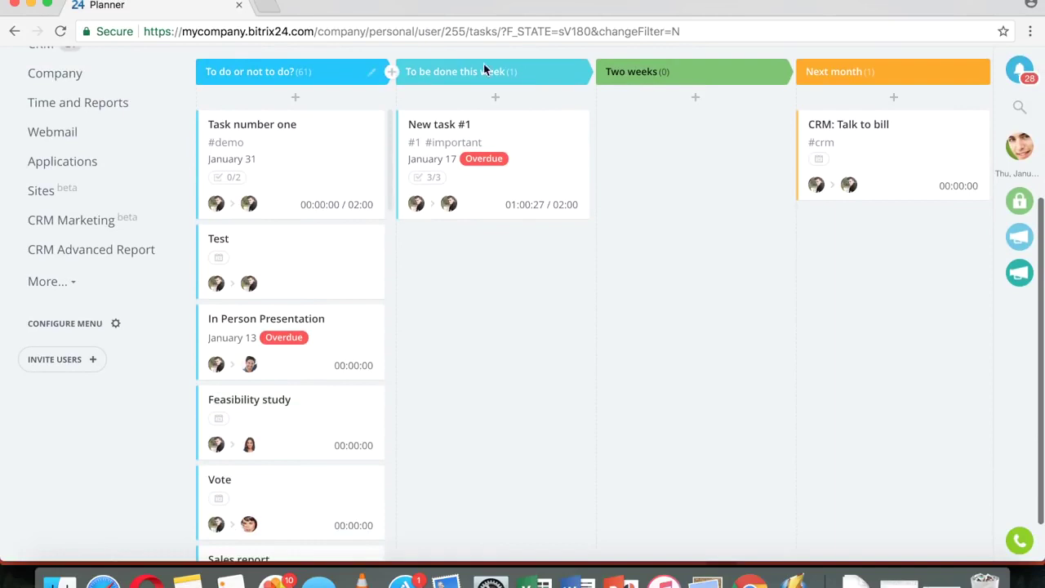
scroll(752, 285, up, 3)
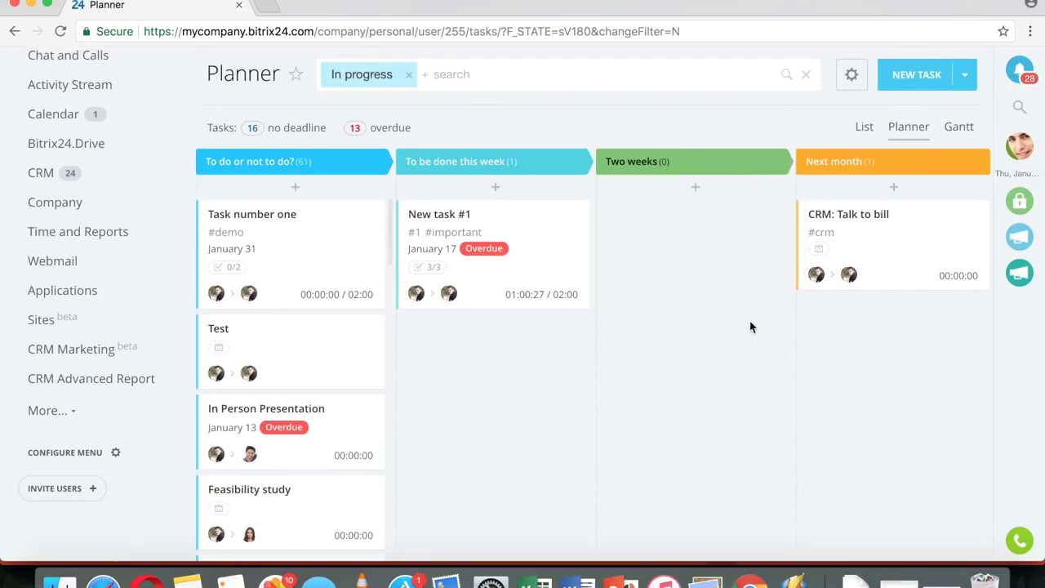
scroll(751, 327, up, 3)
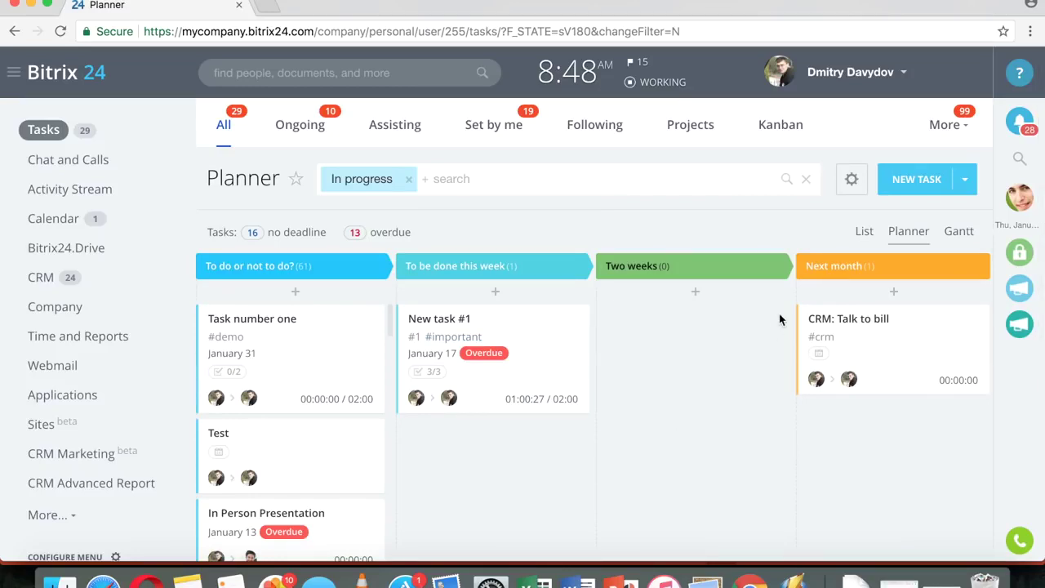
- Delete the Two weeks column and switch to the Kanban board
click(775, 268)
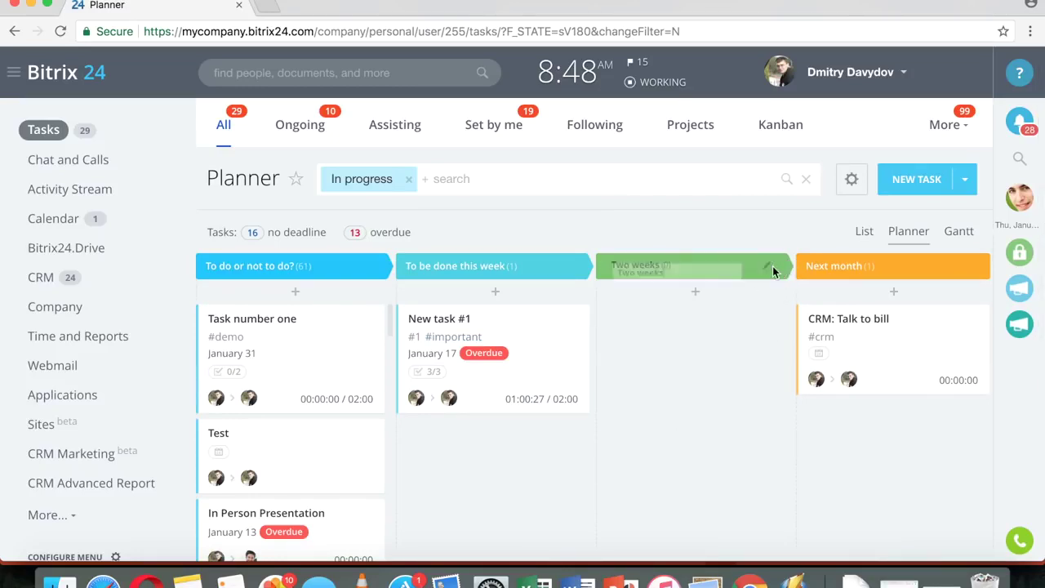
click(778, 267)
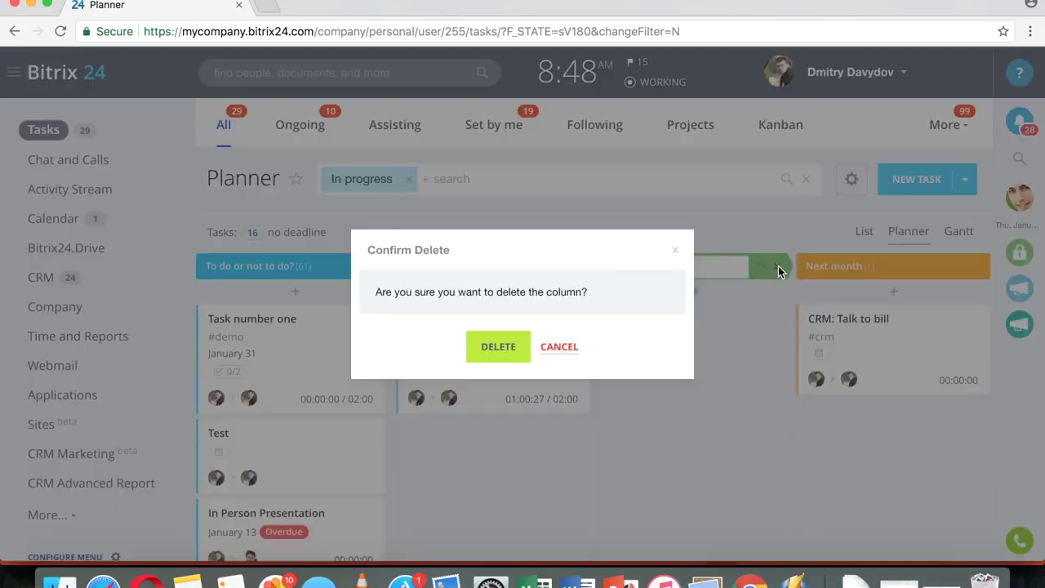
click(497, 347)
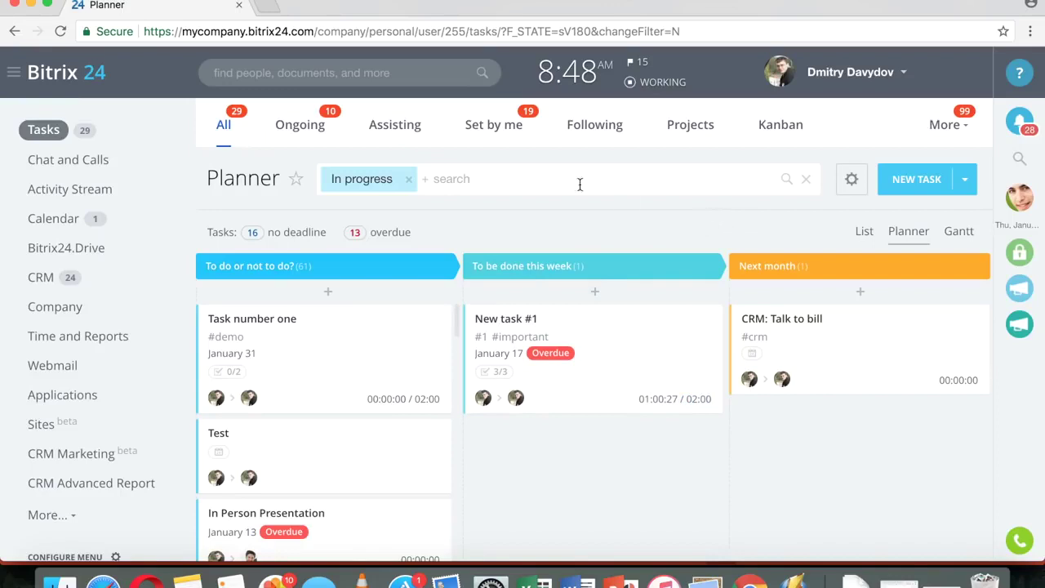
click(789, 136)
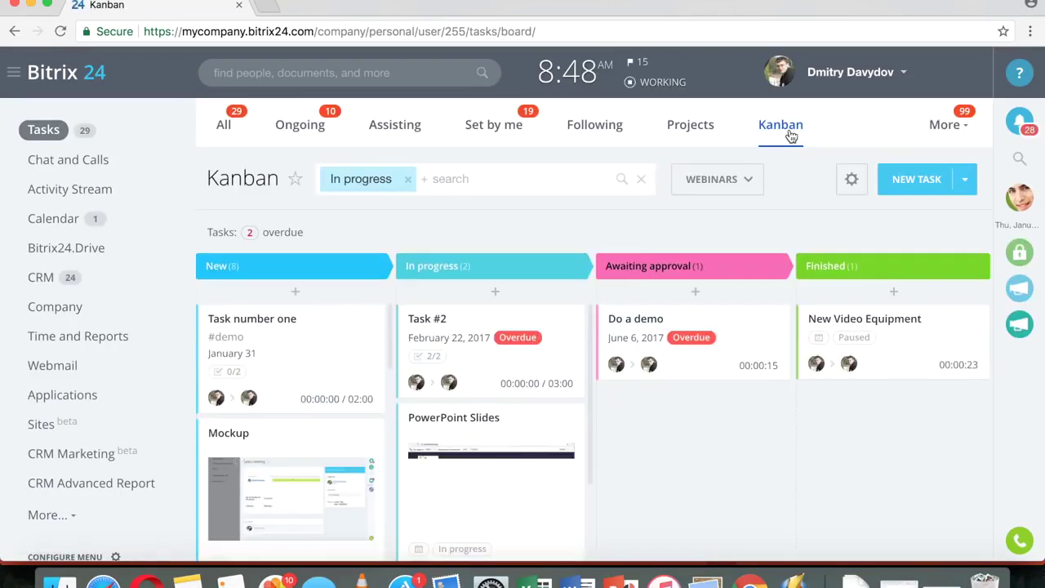
- Browse the Kanban board's project list without choosing one, then return to all tasks
scroll(725, 382, down, 2)
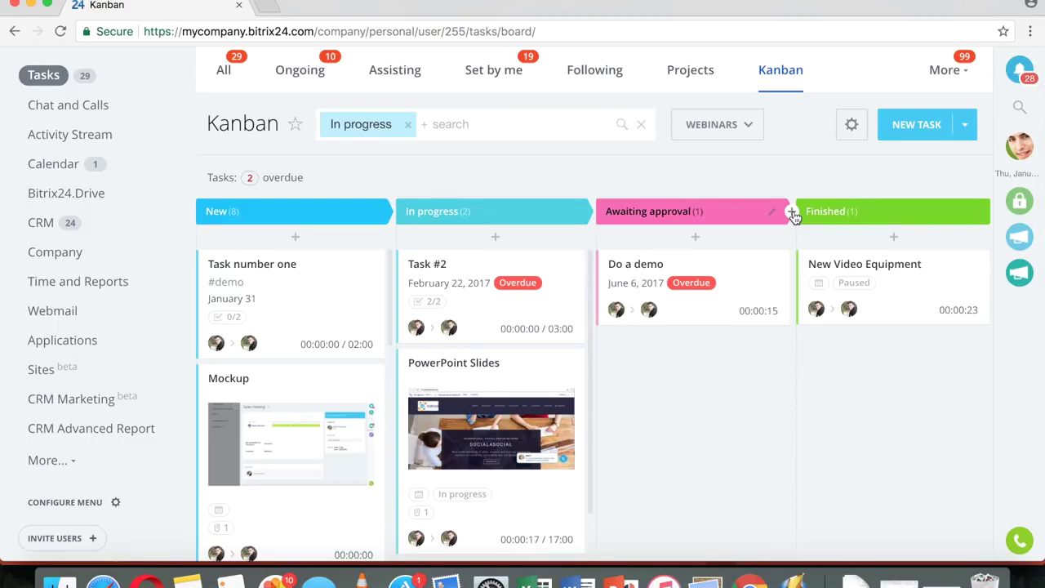
click(725, 133)
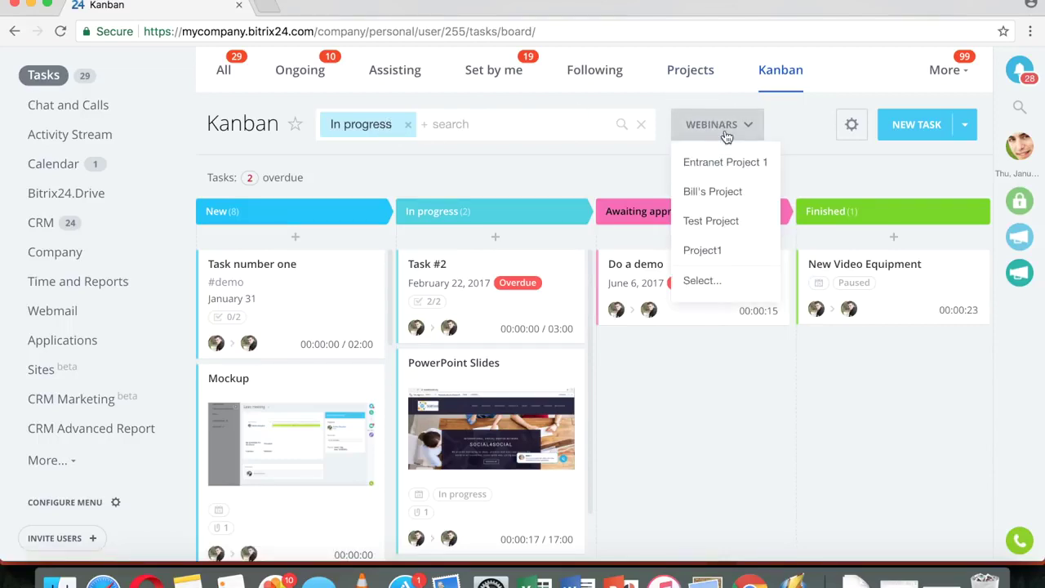
click(593, 178)
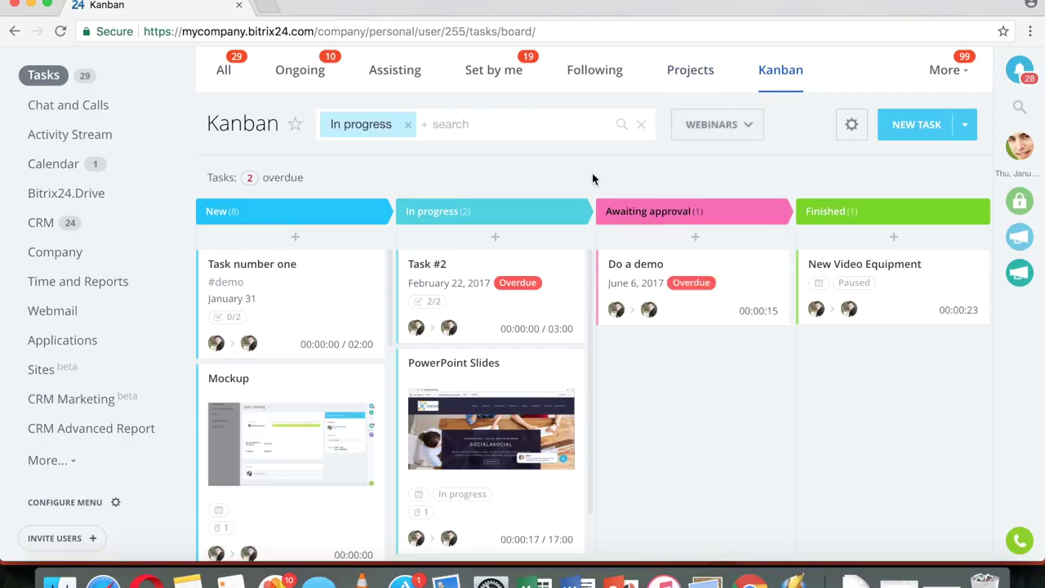
scroll(653, 394, down, 2)
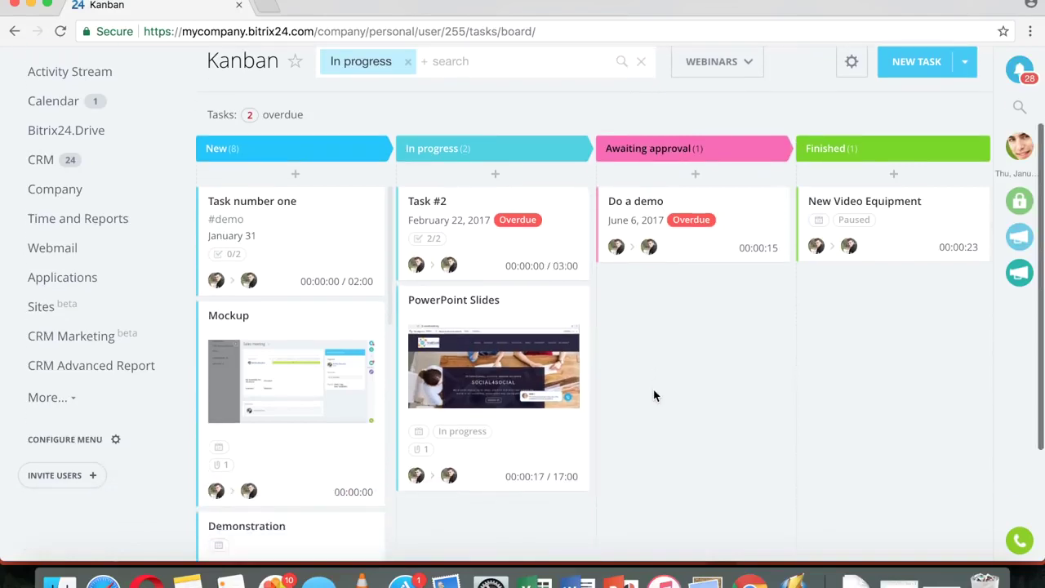
scroll(653, 396, up, 4)
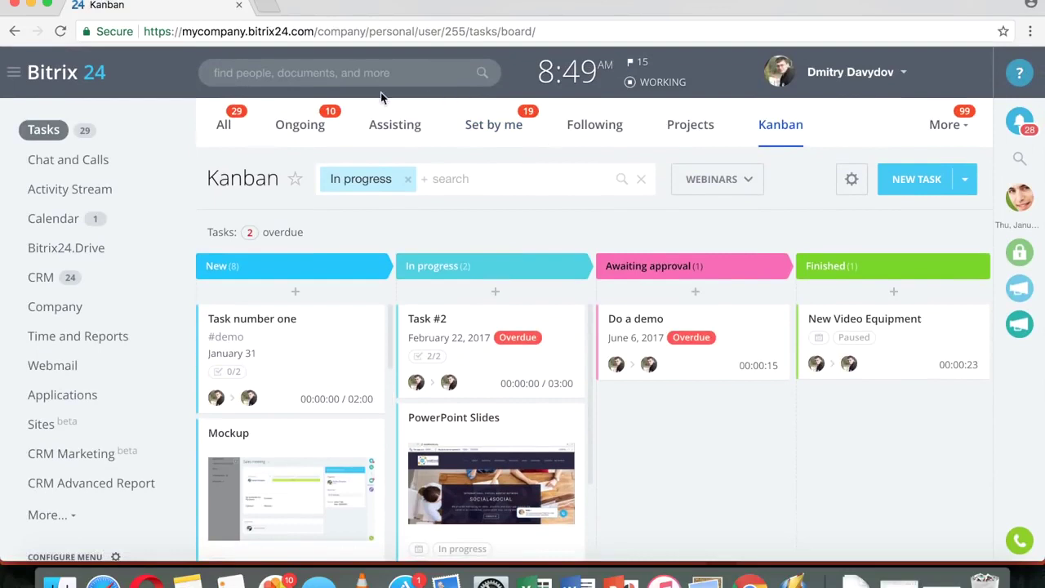
click(230, 129)
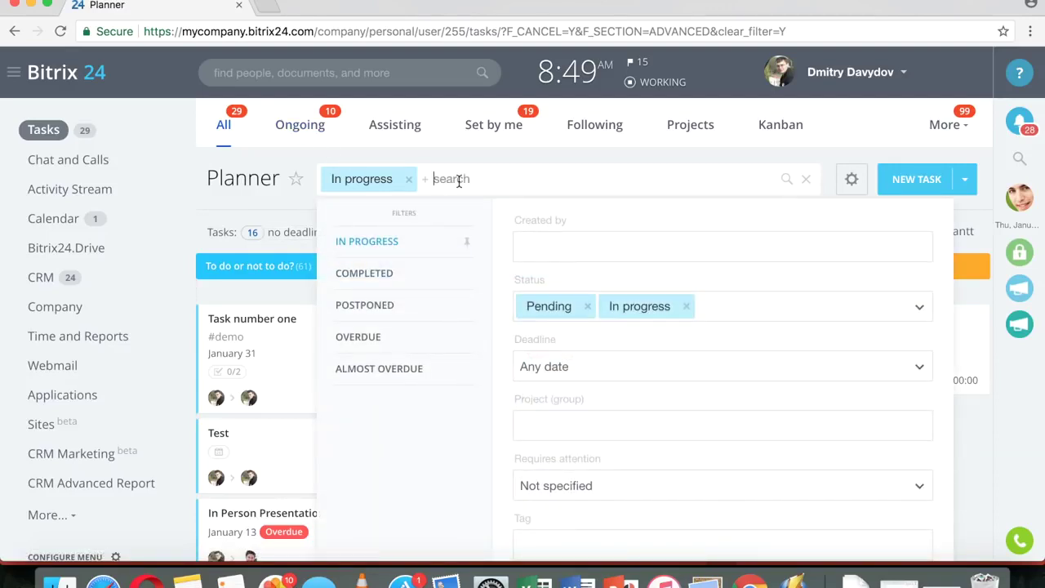
- Search the Planner for 'number' and look through the detailed filter options
text(number)
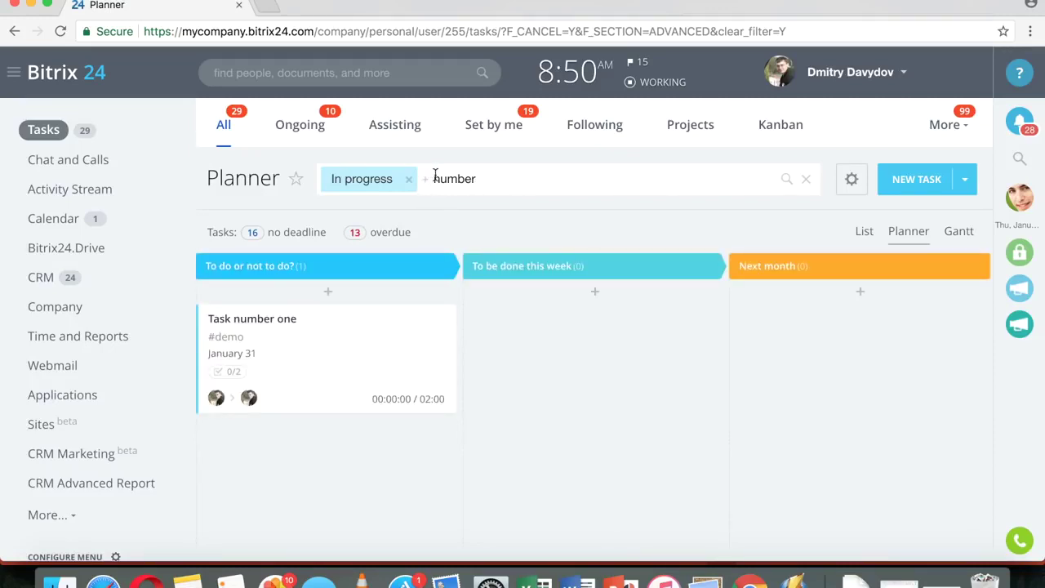
click(500, 189)
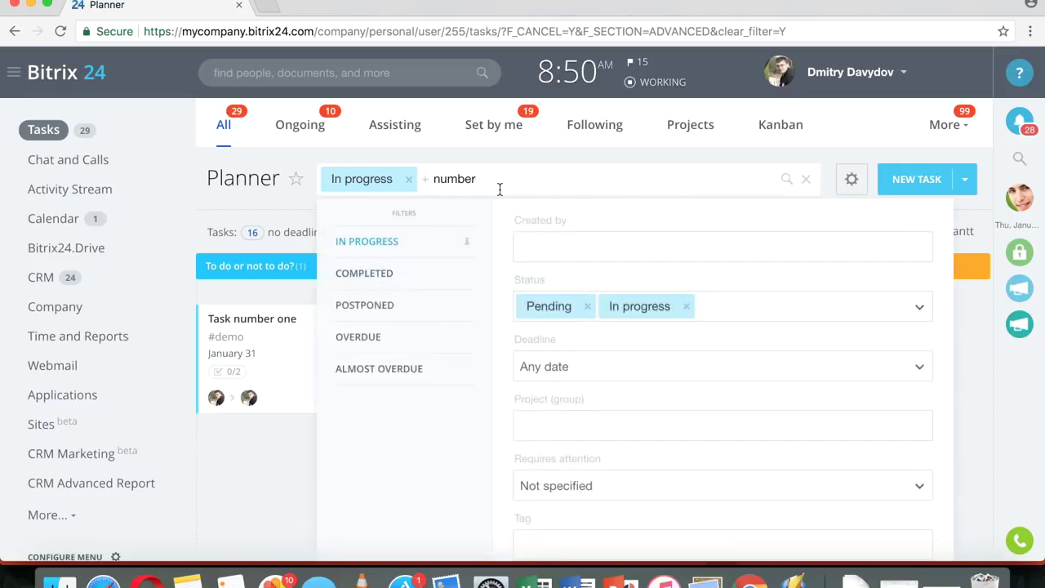
scroll(378, 444, down, 7)
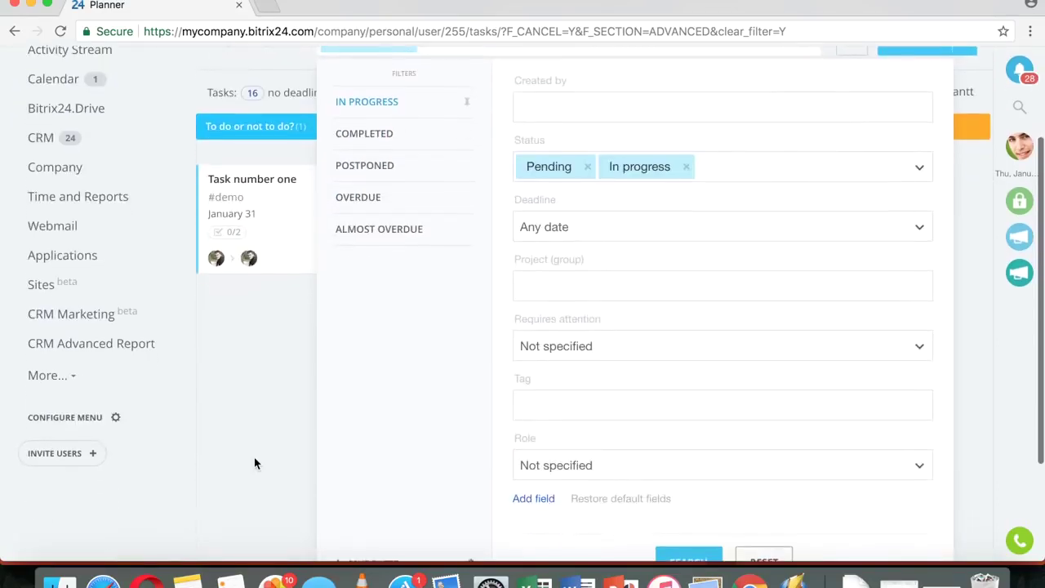
scroll(735, 294, up, 4)
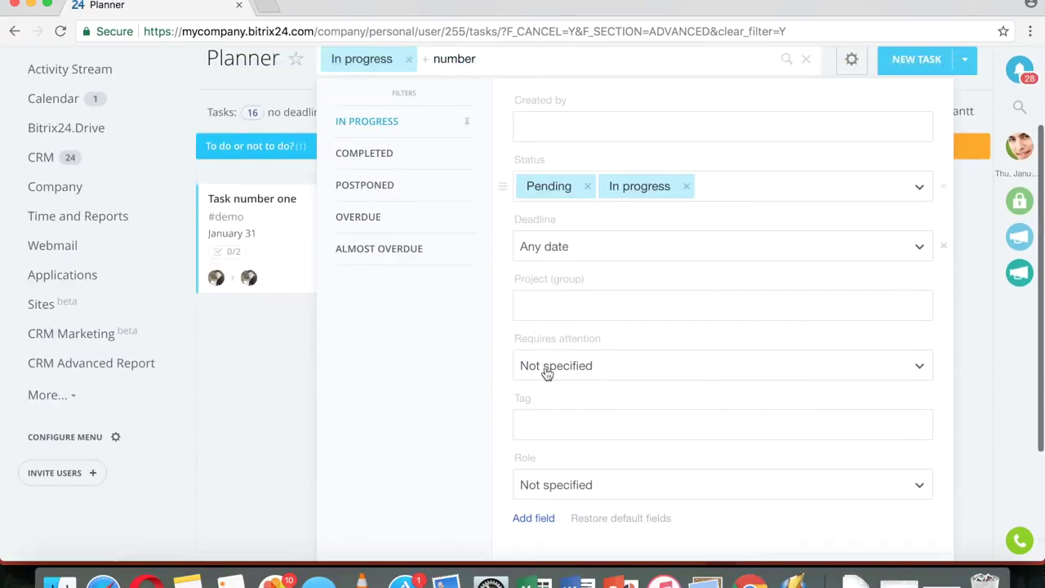
scroll(547, 372, down, 1)
scroll(459, 408, up, 5)
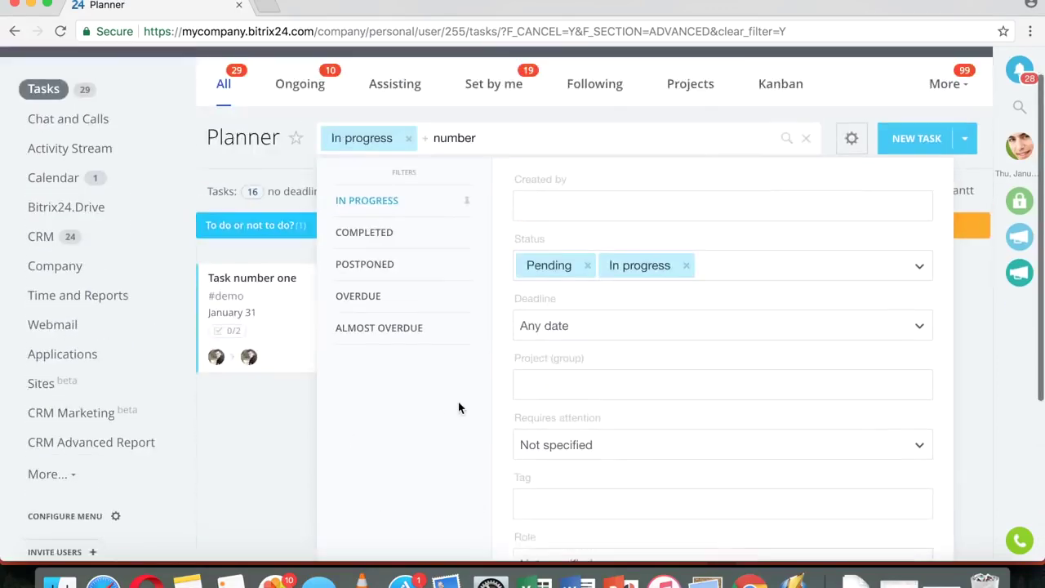
click(315, 160)
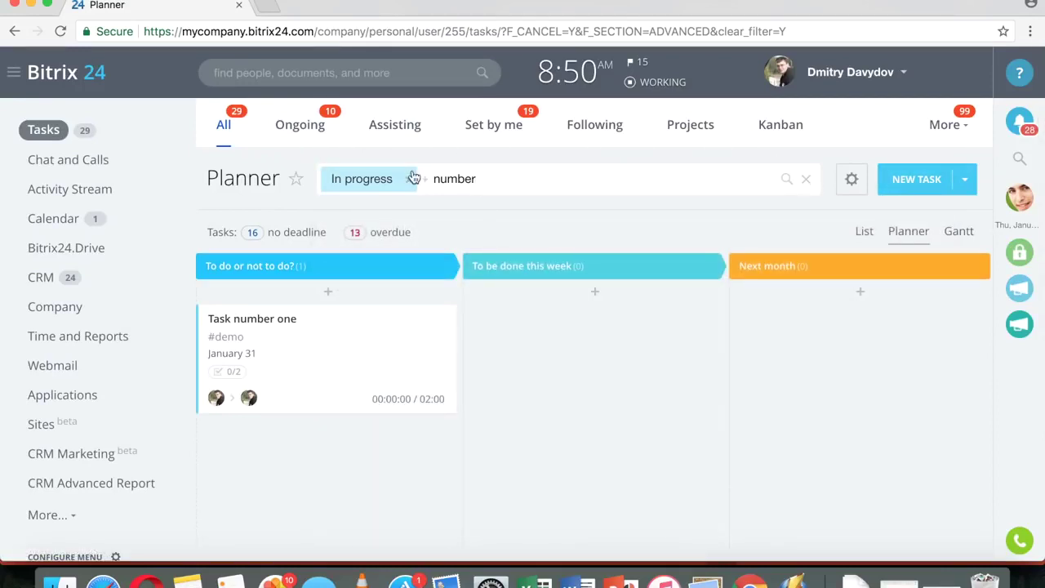
- Remove the In progress filter, clear the 'number' search, and open Task number one
click(410, 180)
click(365, 186)
click(384, 187)
drag(384, 186, 326, 177)
key(BackSpace)
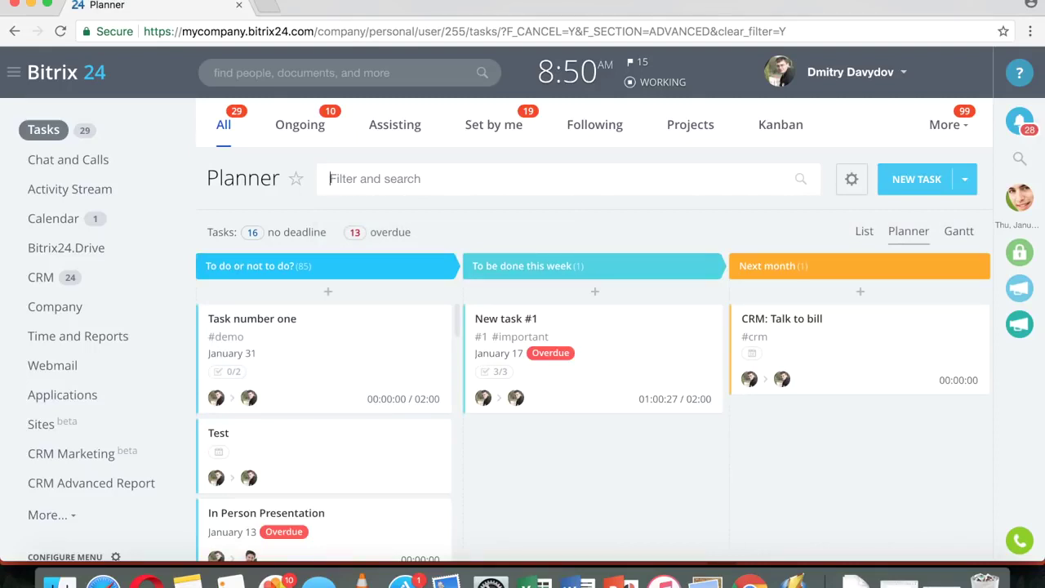
click(272, 319)
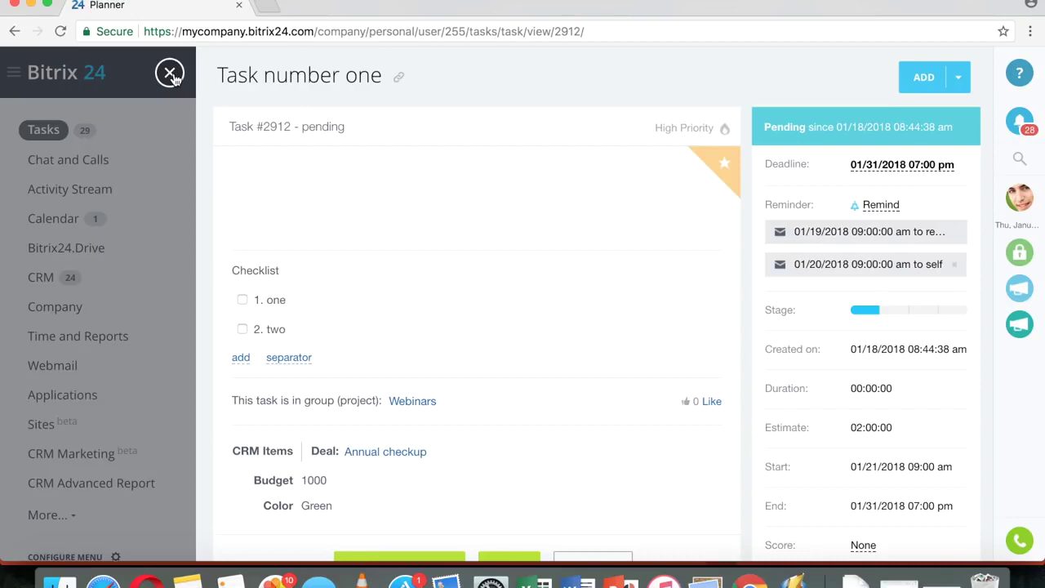
- Close Task number one's details and search the Planner for 2912
click(170, 73)
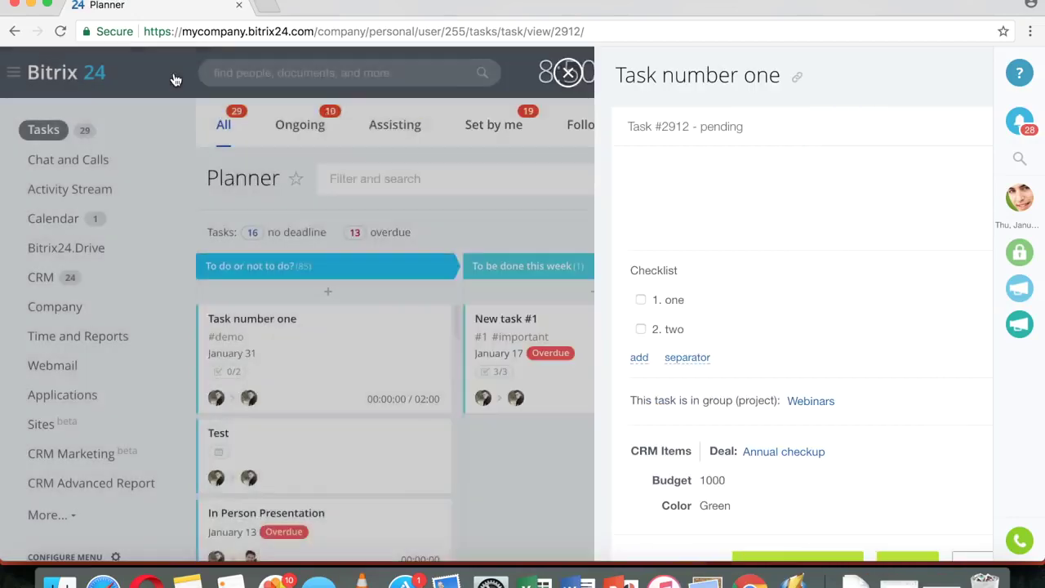
click(520, 184)
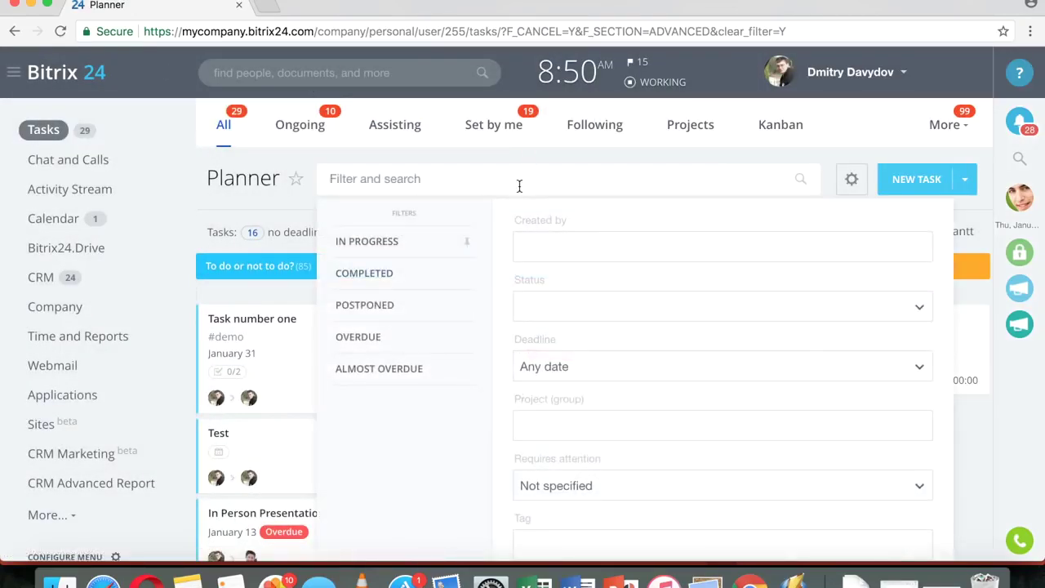
text(2912)
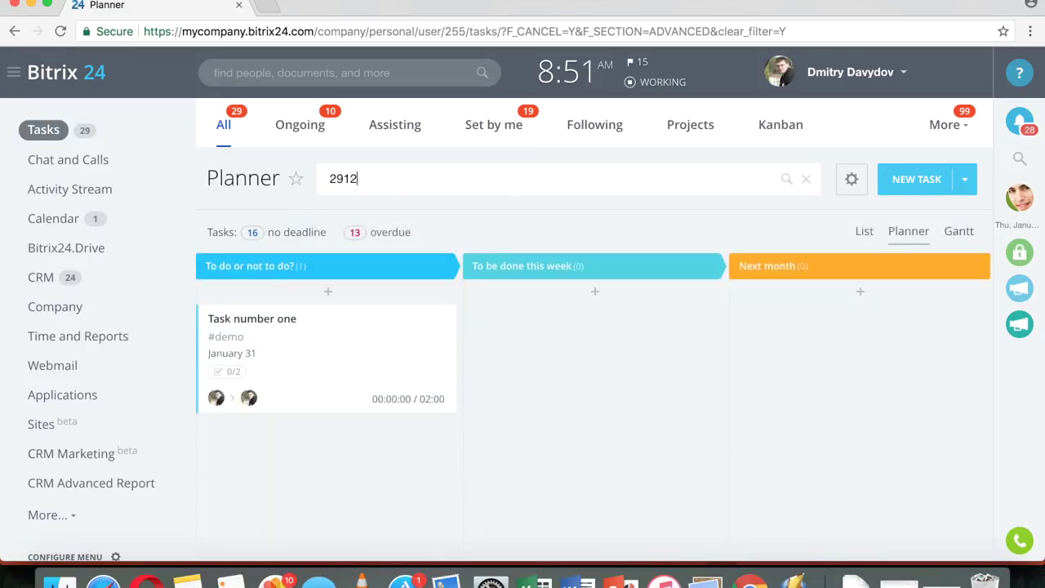
- Show Set by me tasks matching 2912, without the In progress filter, as a list
click(299, 124)
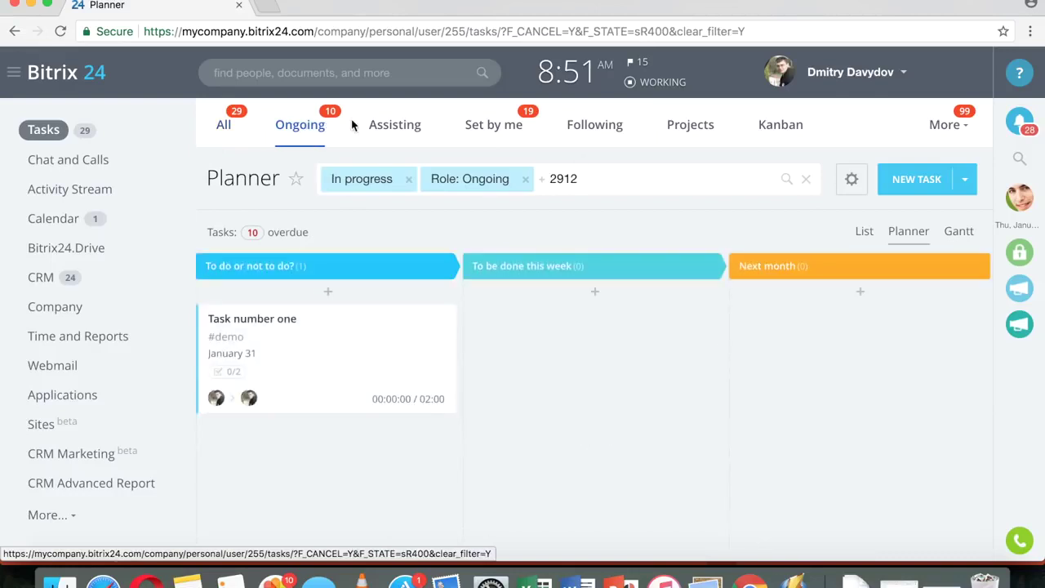
click(411, 129)
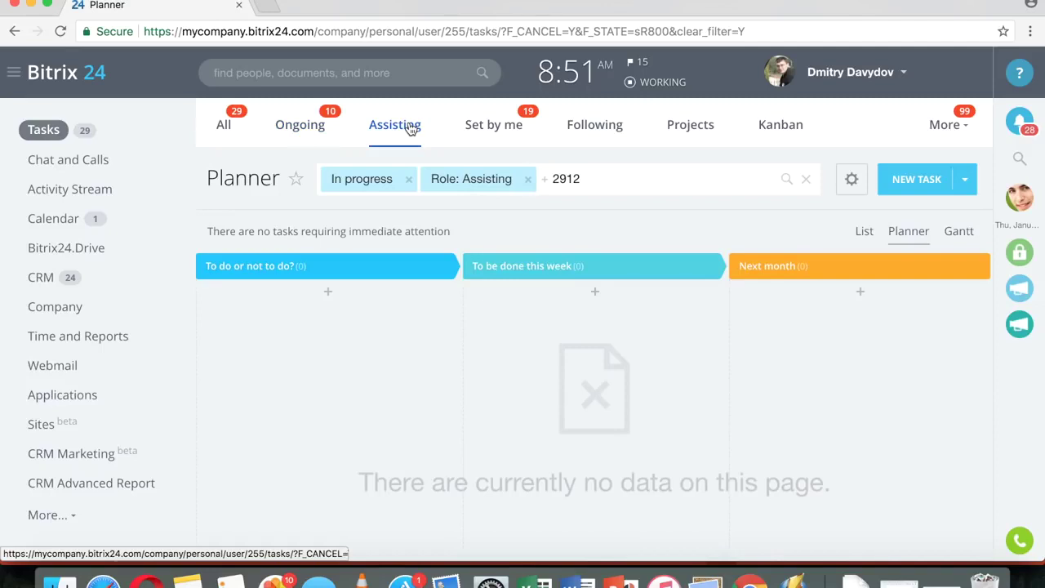
click(406, 182)
click(425, 180)
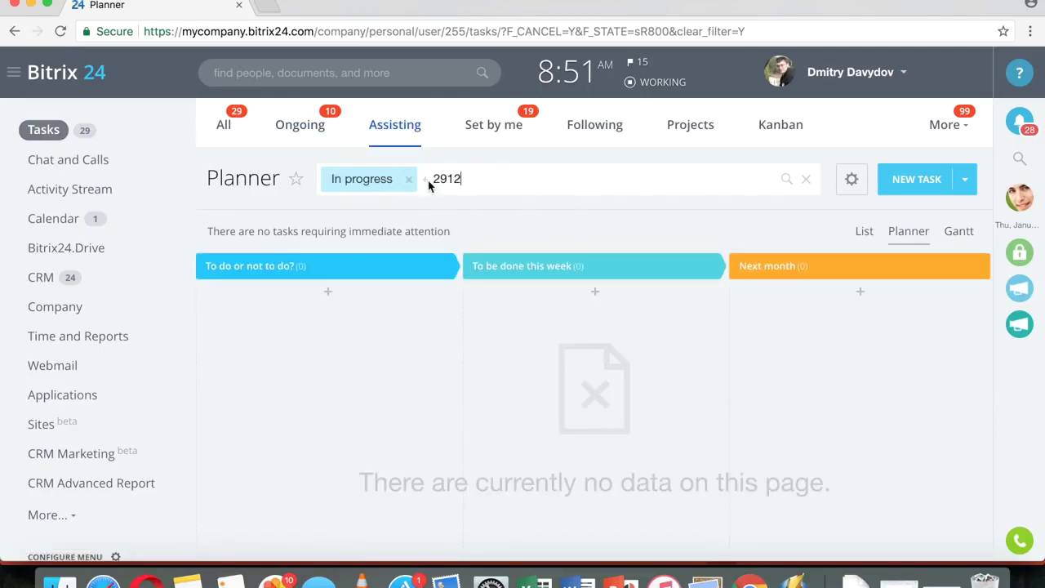
click(507, 127)
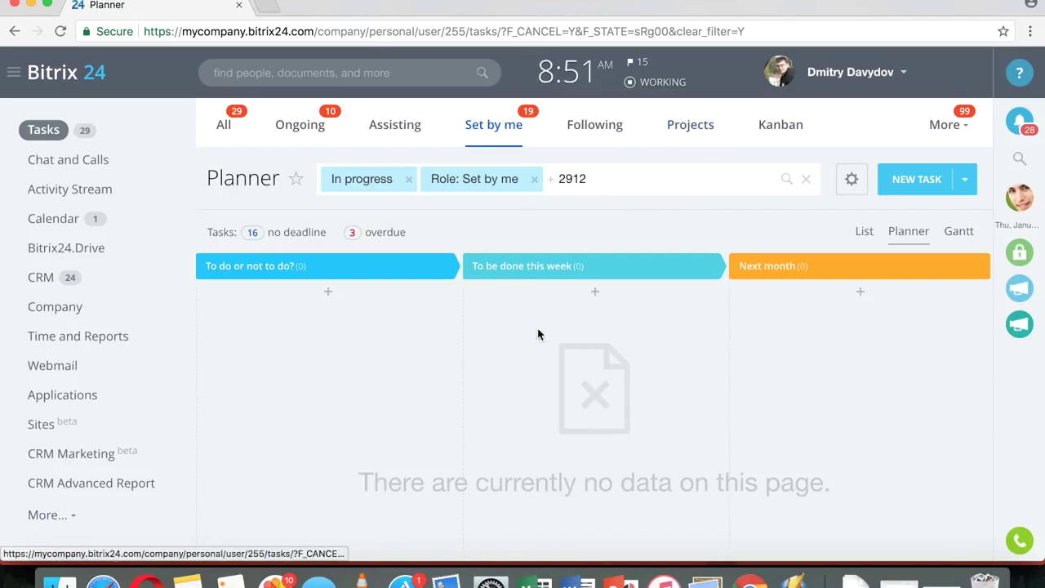
click(410, 179)
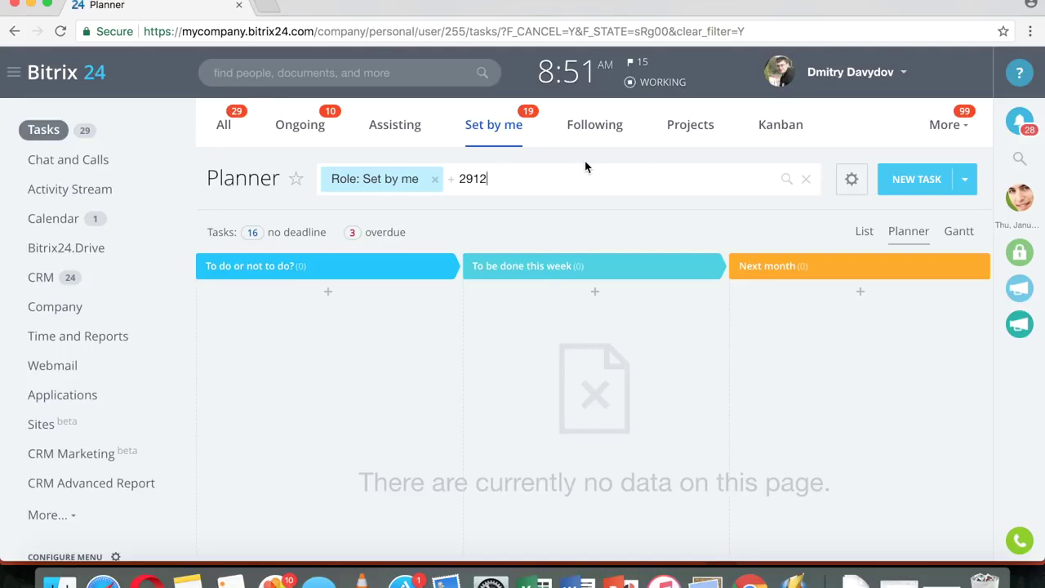
click(864, 235)
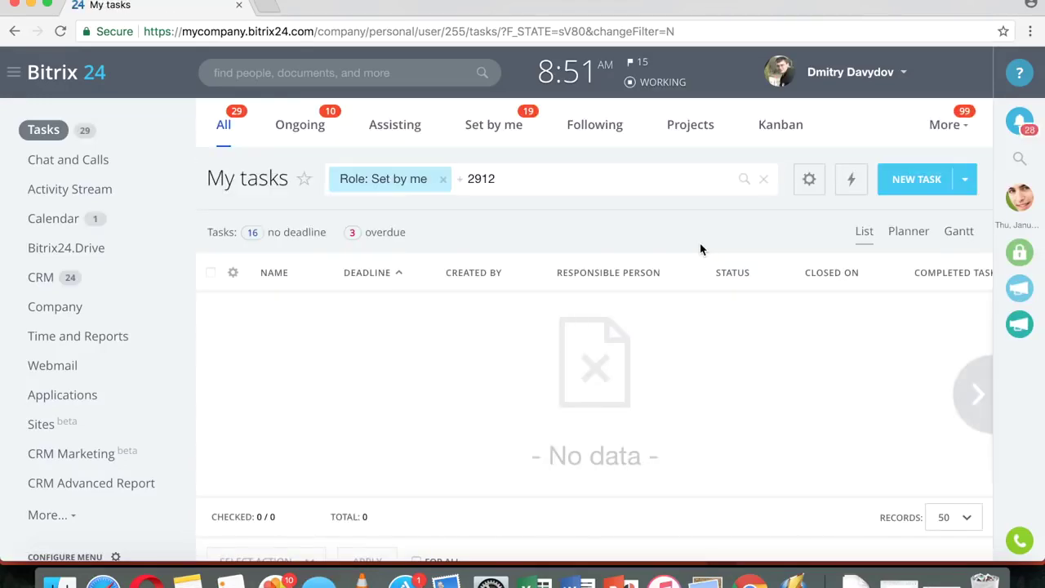
- Clear 2912 from the task search
click(502, 180)
drag(497, 179, 454, 180)
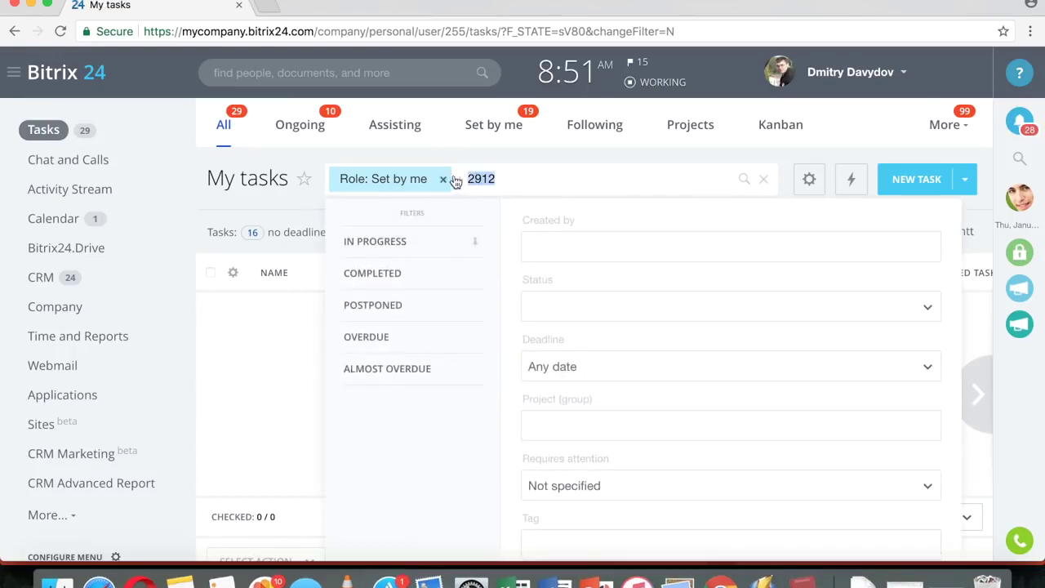
key(super+Tab)
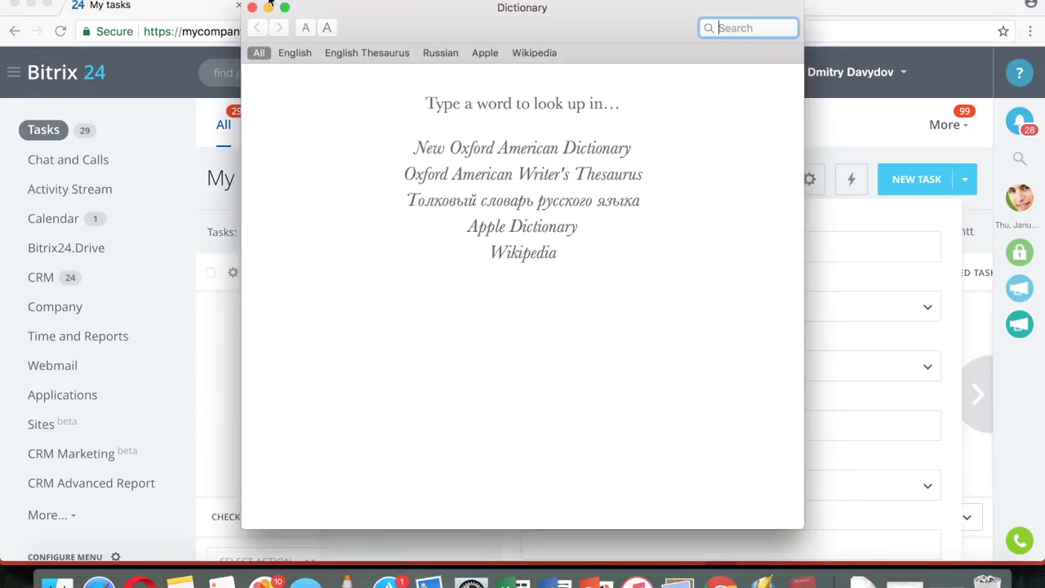
click(253, 8)
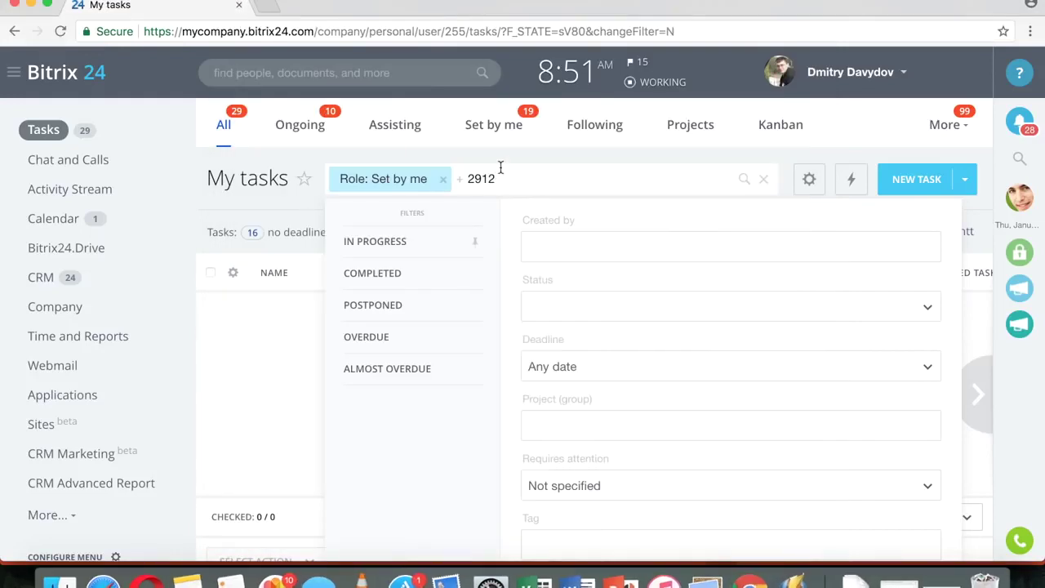
key(BackSpace)
key(BackSpace)
key(BackSpace)
key(BackSpace)
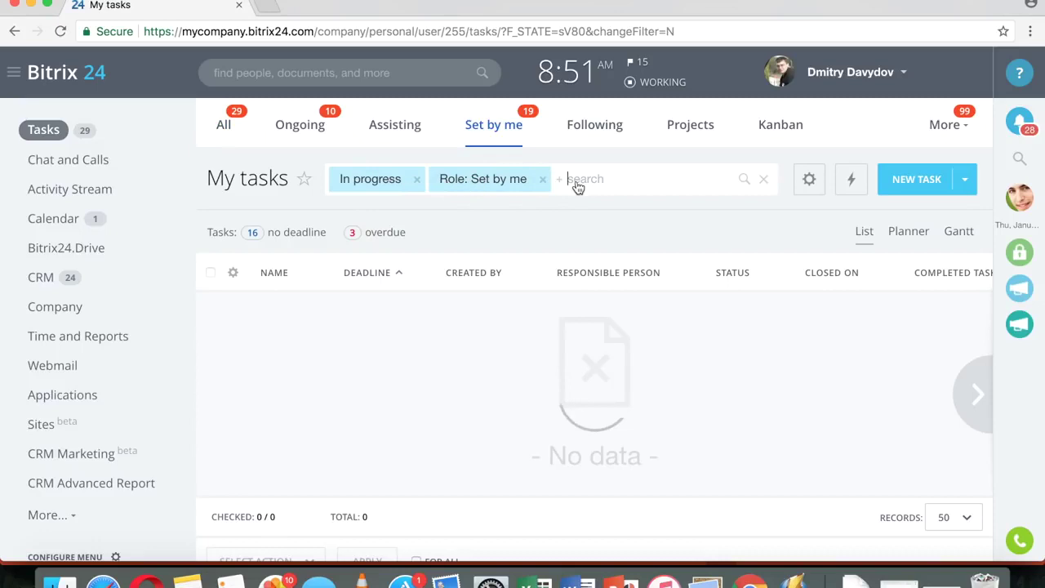
- Show followed tasks without the In progress filter, then open the Projects list
click(593, 130)
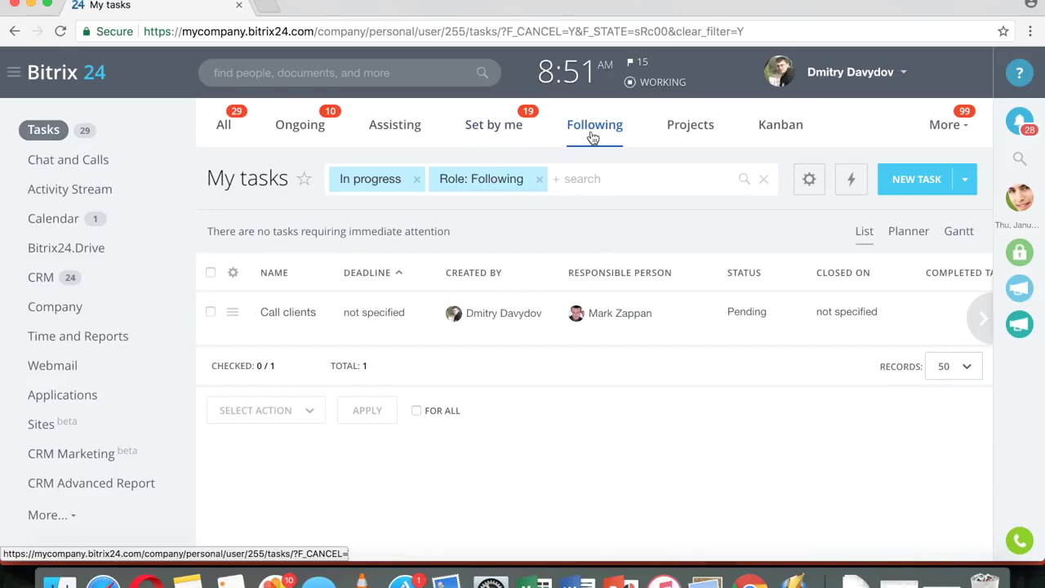
click(417, 179)
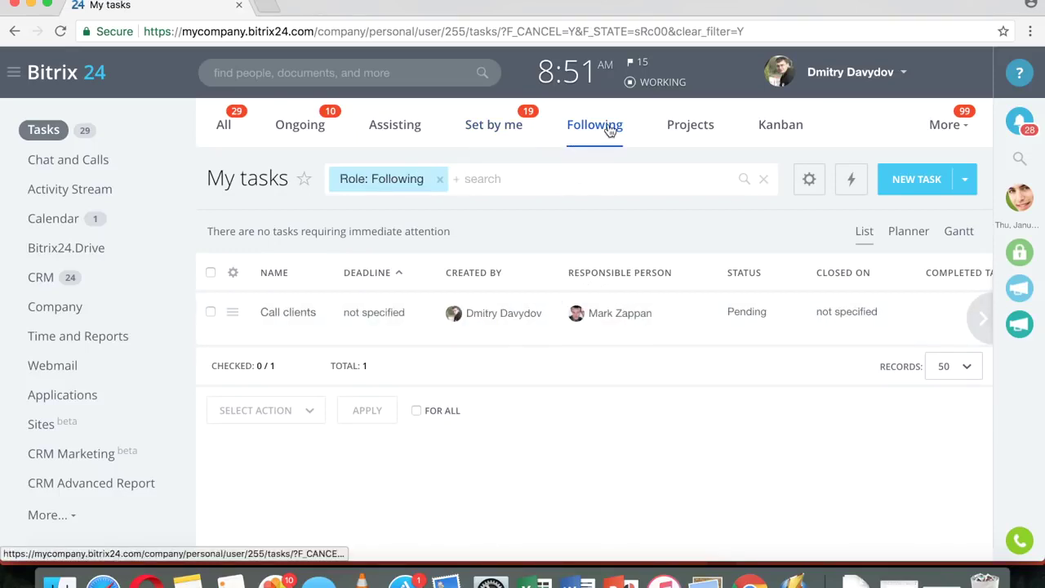
click(686, 126)
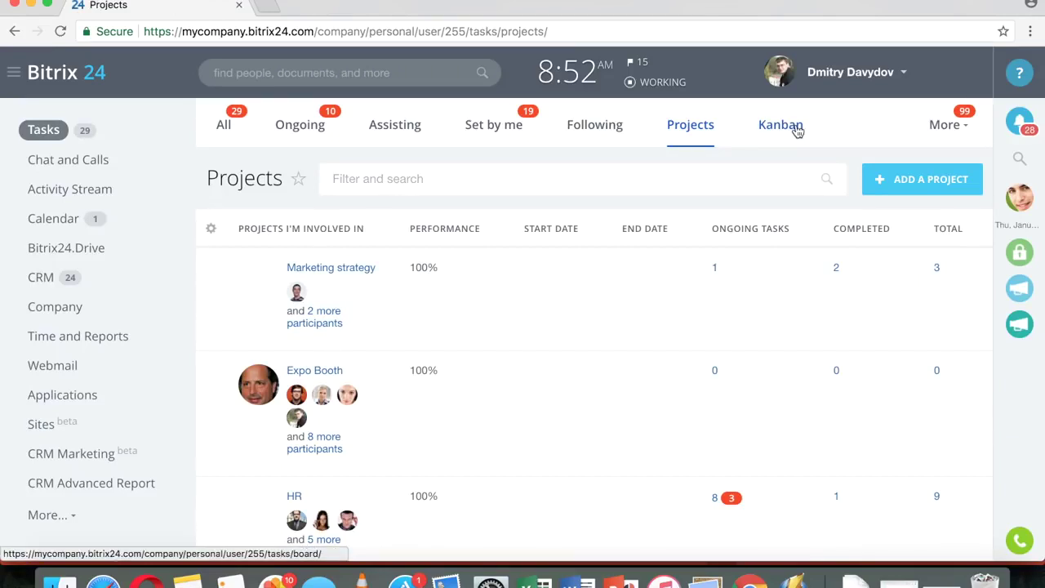
- Open the Kanban board and the Supervising overview, then browse the company structure
click(784, 132)
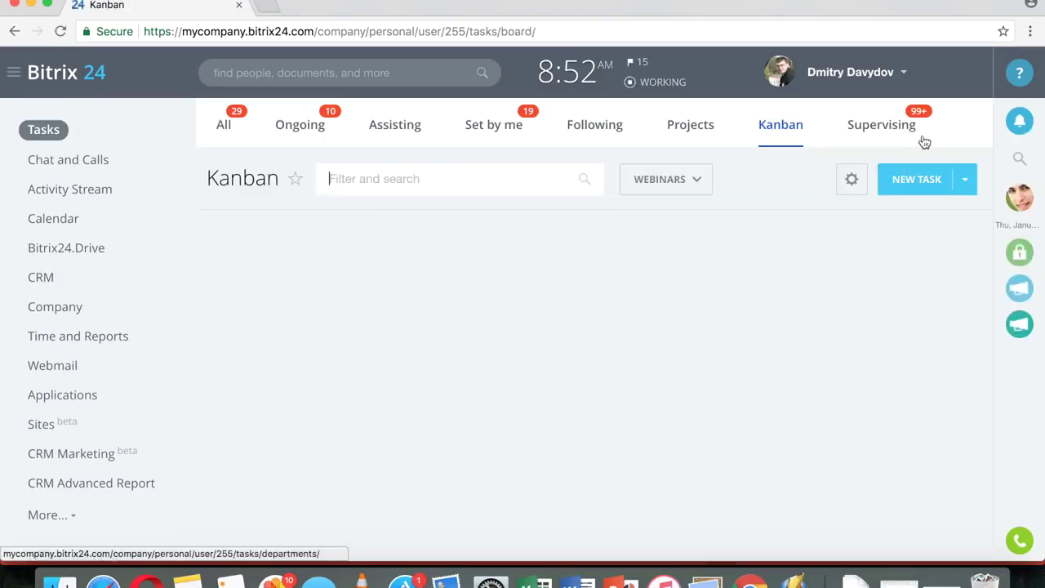
click(950, 129)
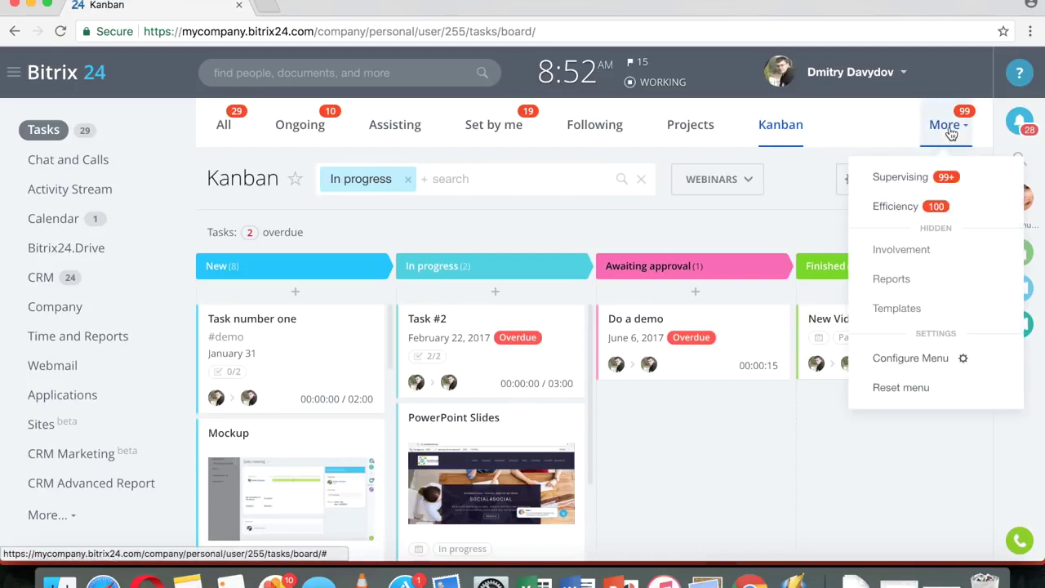
click(908, 183)
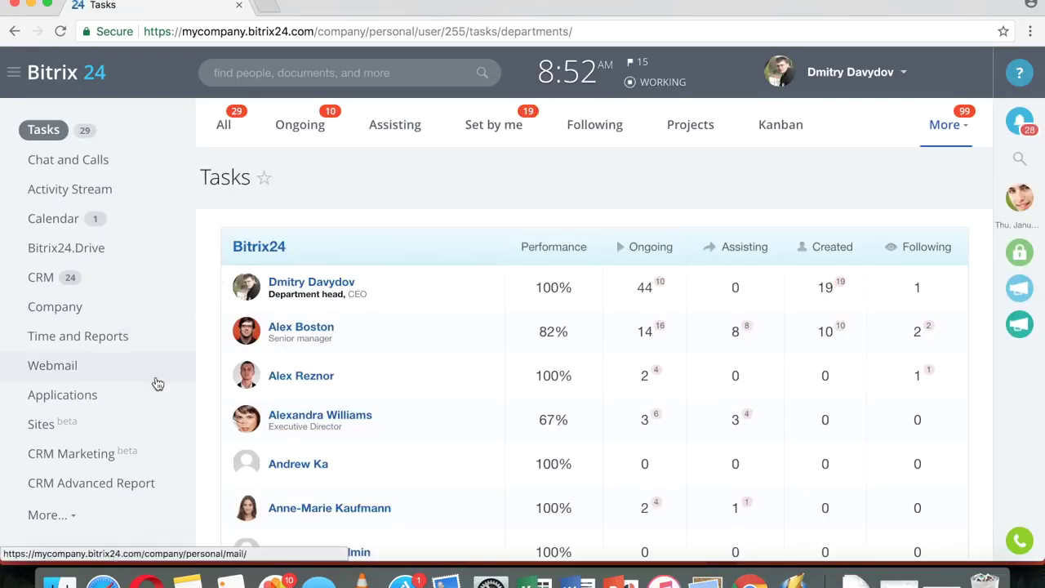
scroll(156, 384, down, 2)
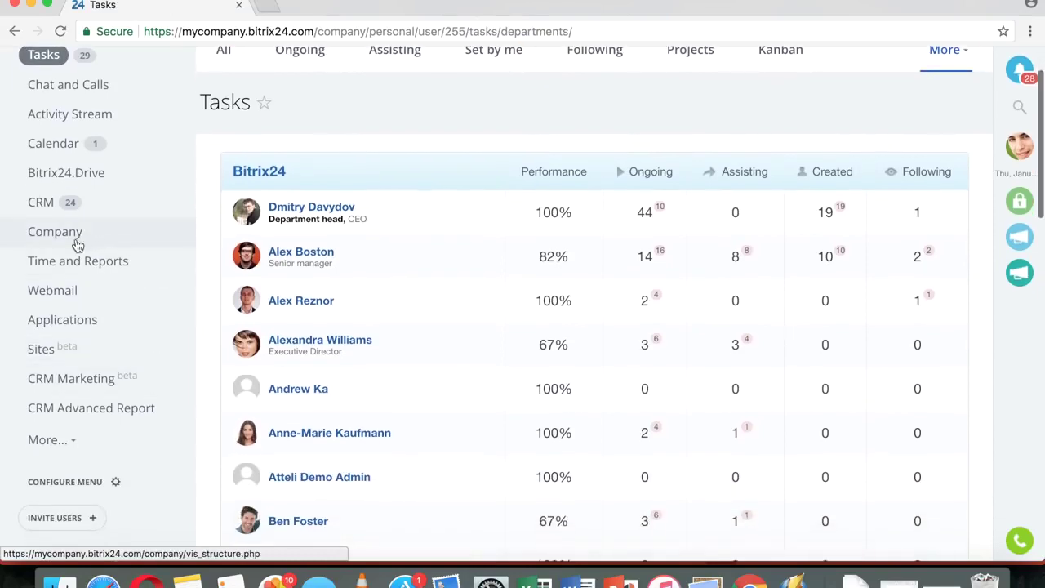
click(81, 243)
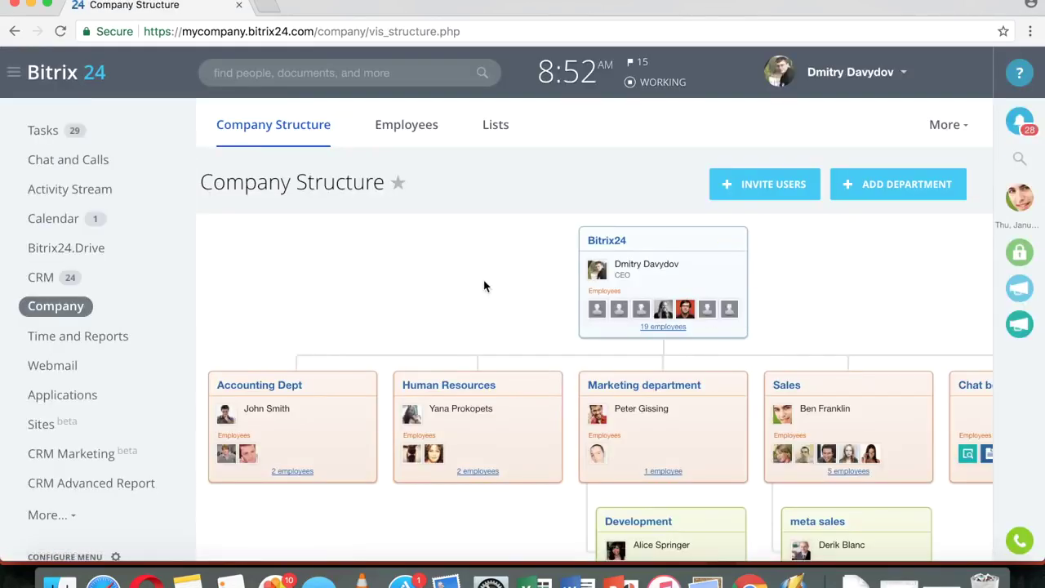
scroll(485, 285, down, 4)
scroll(810, 211, up, 3)
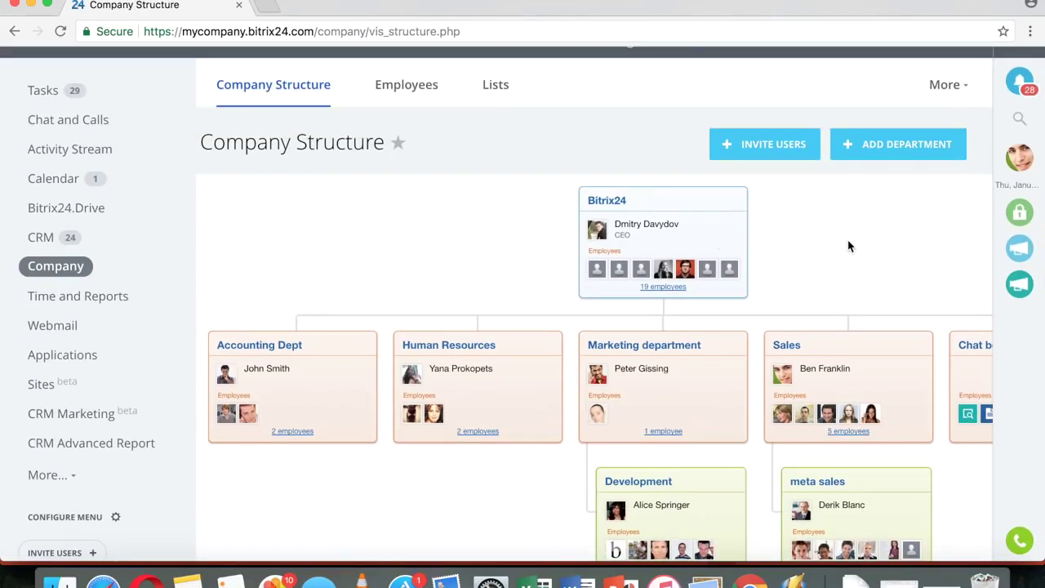
scroll(849, 246, down, 2)
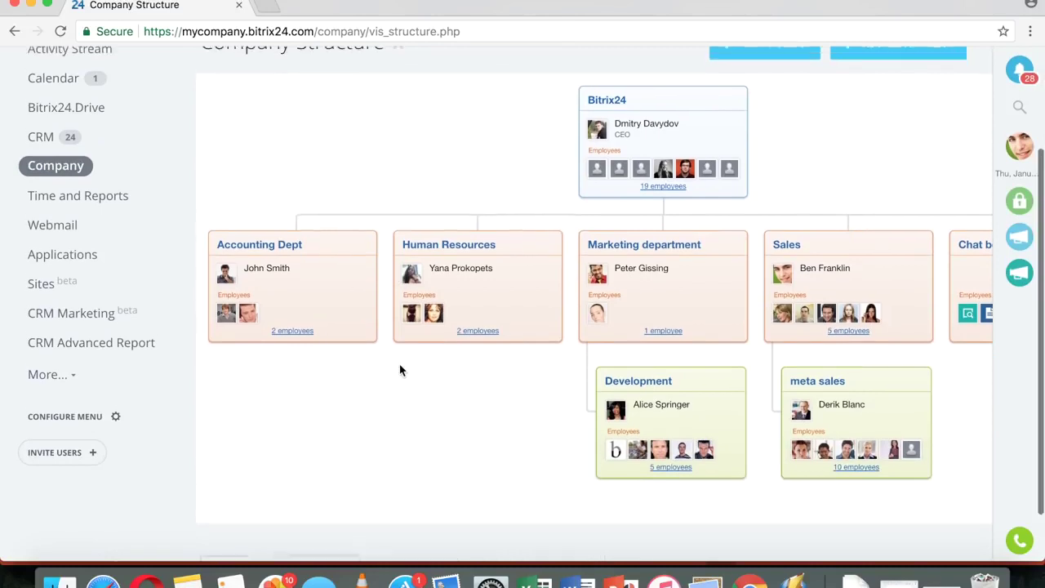
scroll(400, 371, up, 3)
click(47, 132)
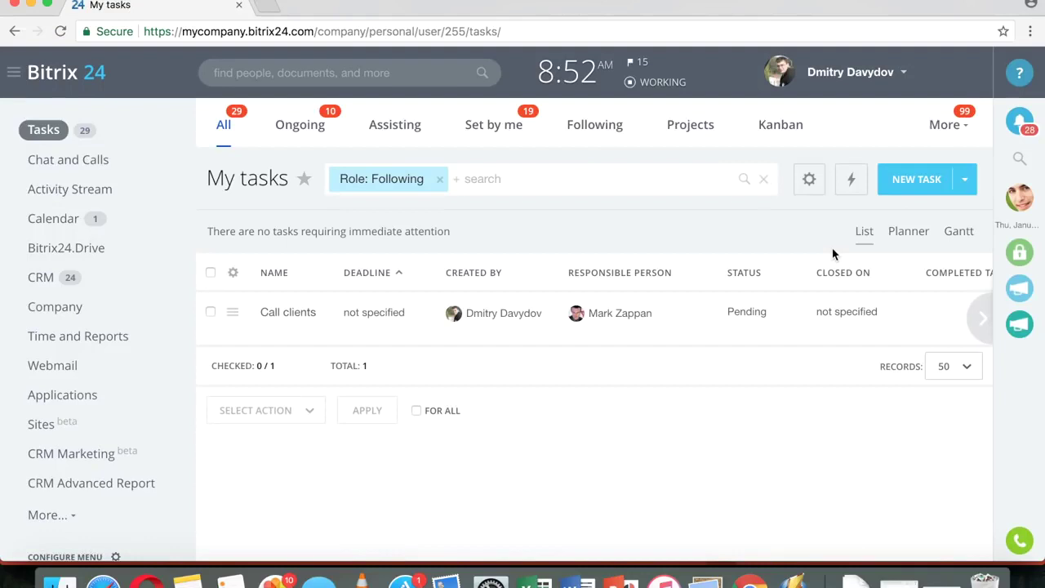
- In Supervising, view the Human Resources head's overdue tasks, then return to My tasks
click(947, 126)
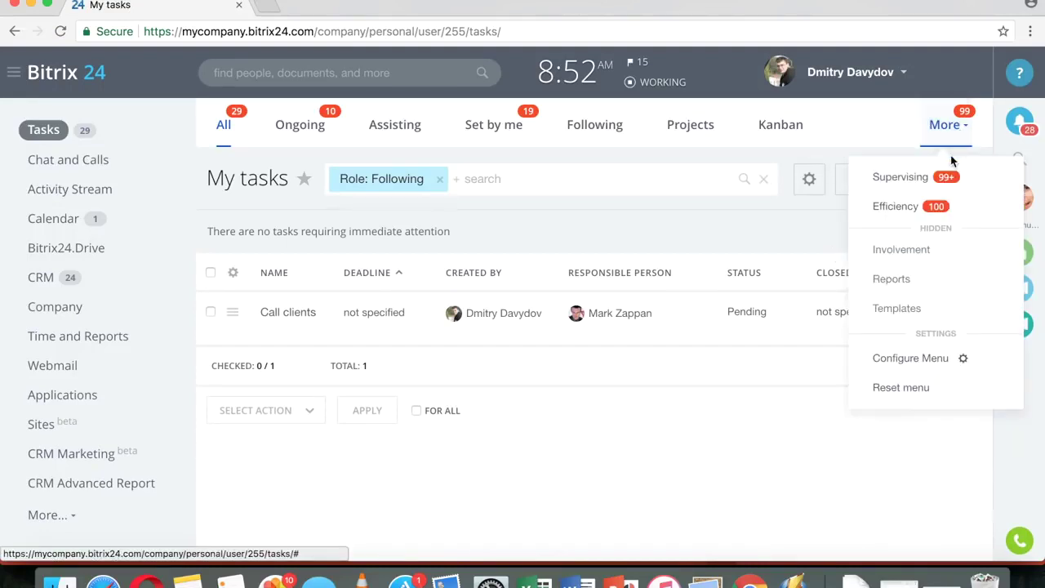
click(895, 187)
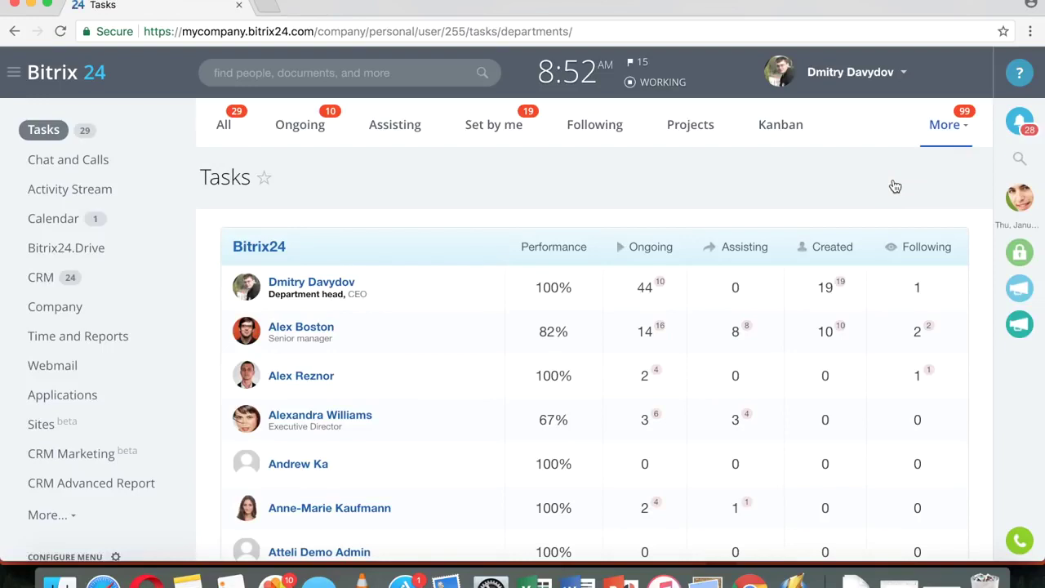
scroll(789, 242, down, 10)
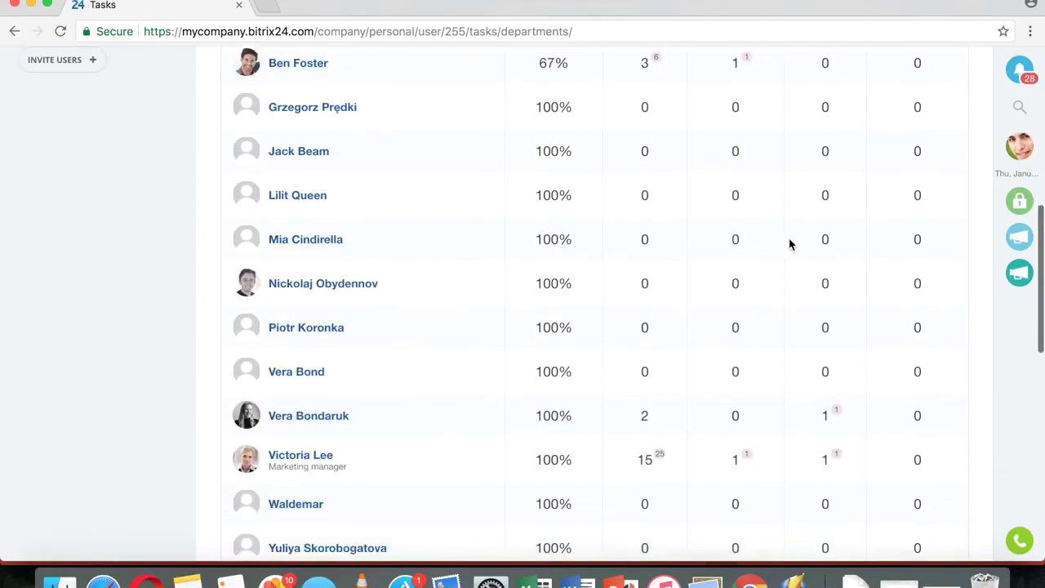
scroll(789, 242, down, 5)
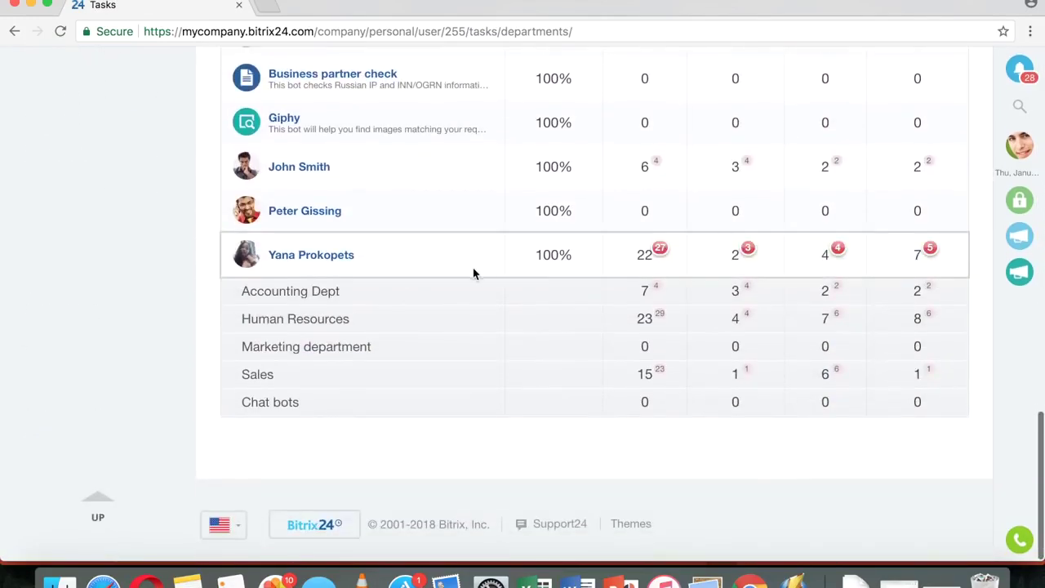
click(323, 322)
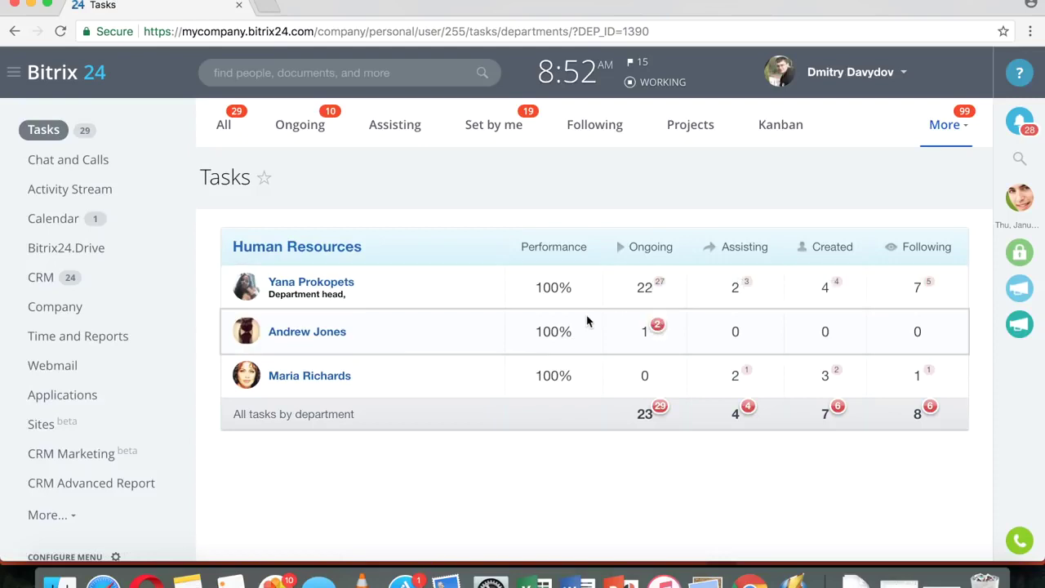
click(323, 284)
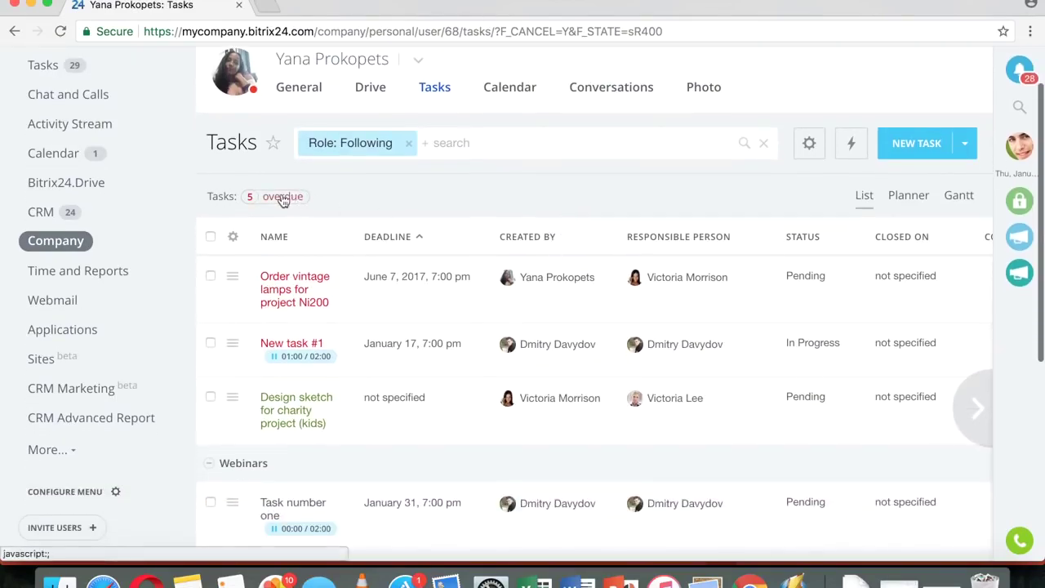
click(282, 198)
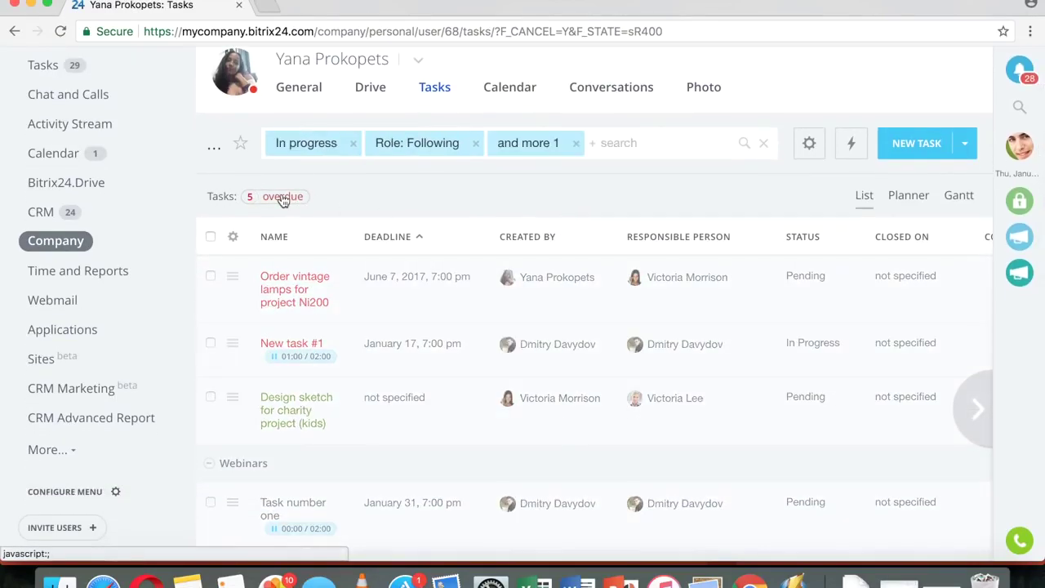
scroll(633, 308, down, 3)
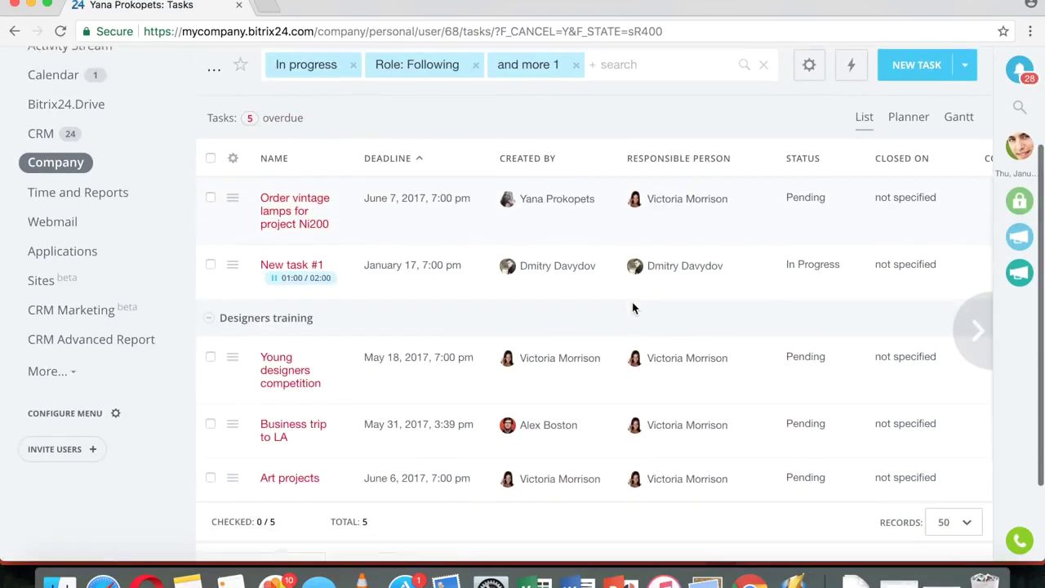
scroll(633, 308, up, 5)
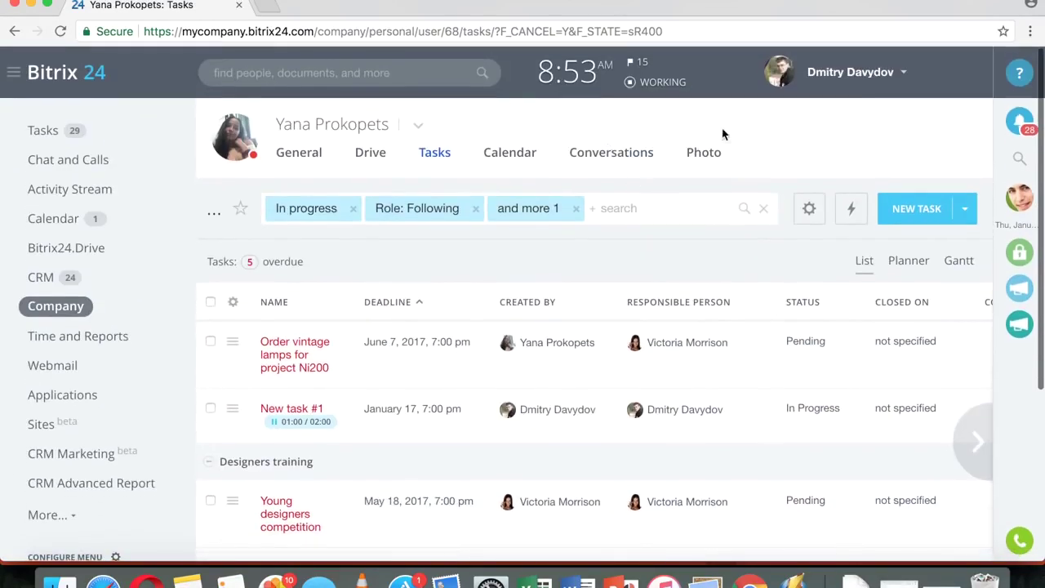
click(44, 132)
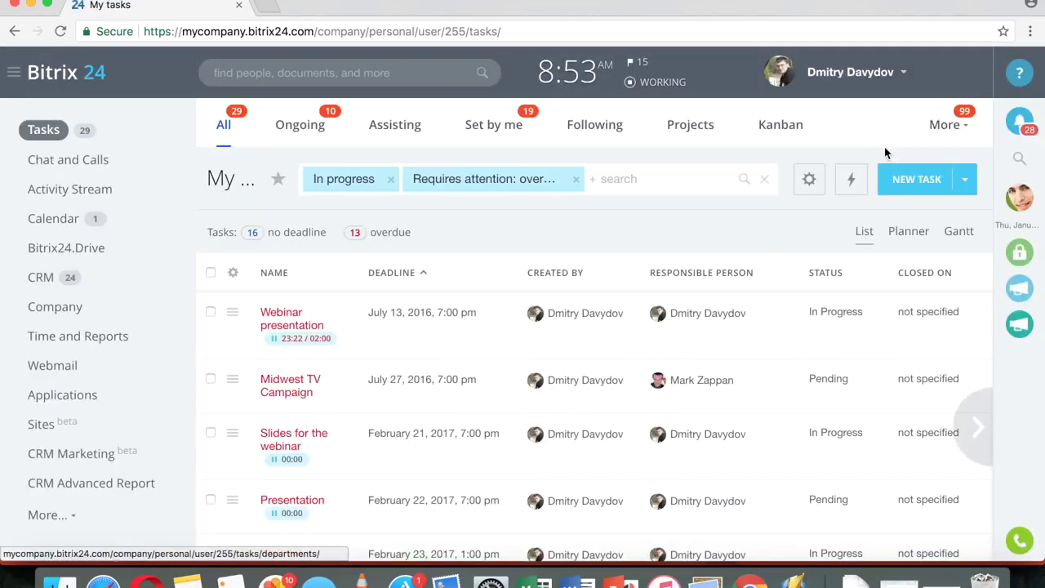
- Open the Efficiency statistics page from the extra task sections
click(960, 127)
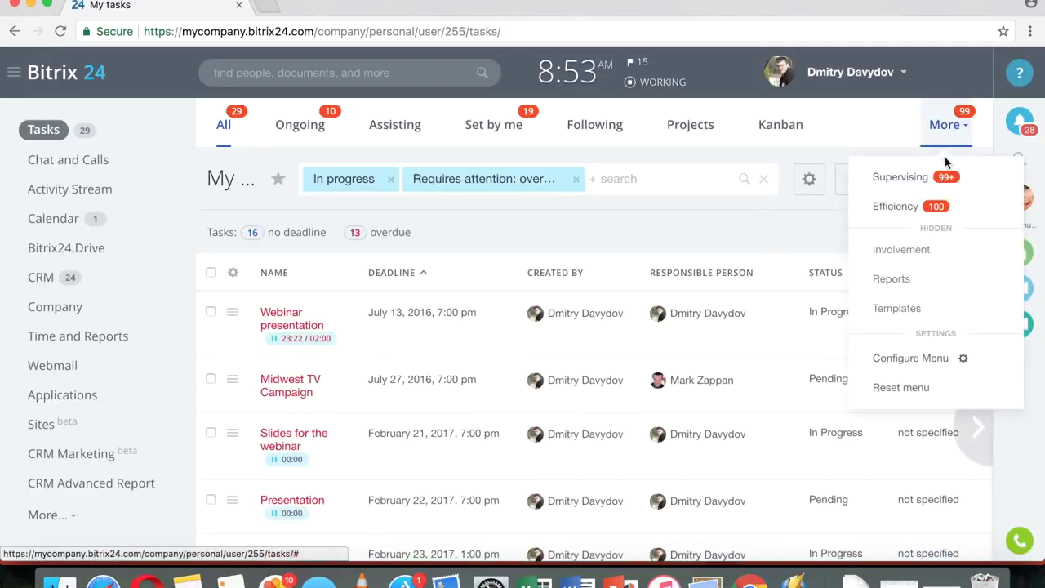
click(907, 207)
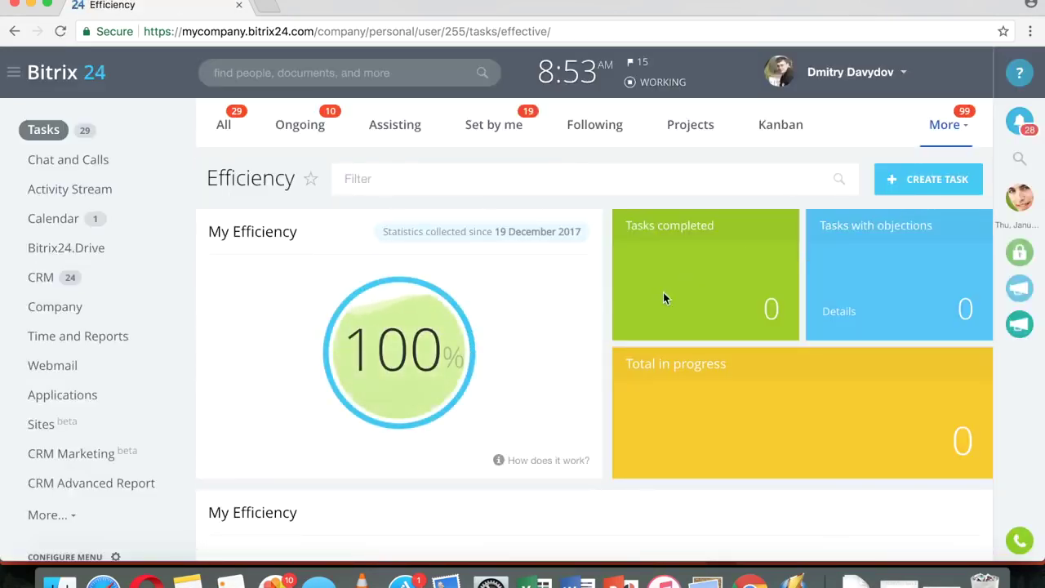
scroll(588, 309, down, 3)
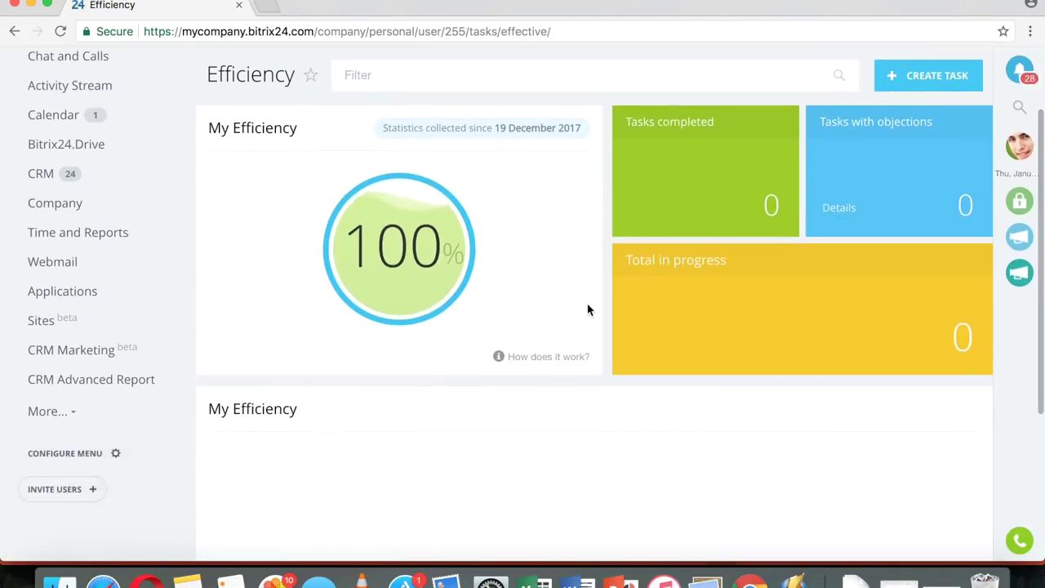
scroll(588, 308, up, 3)
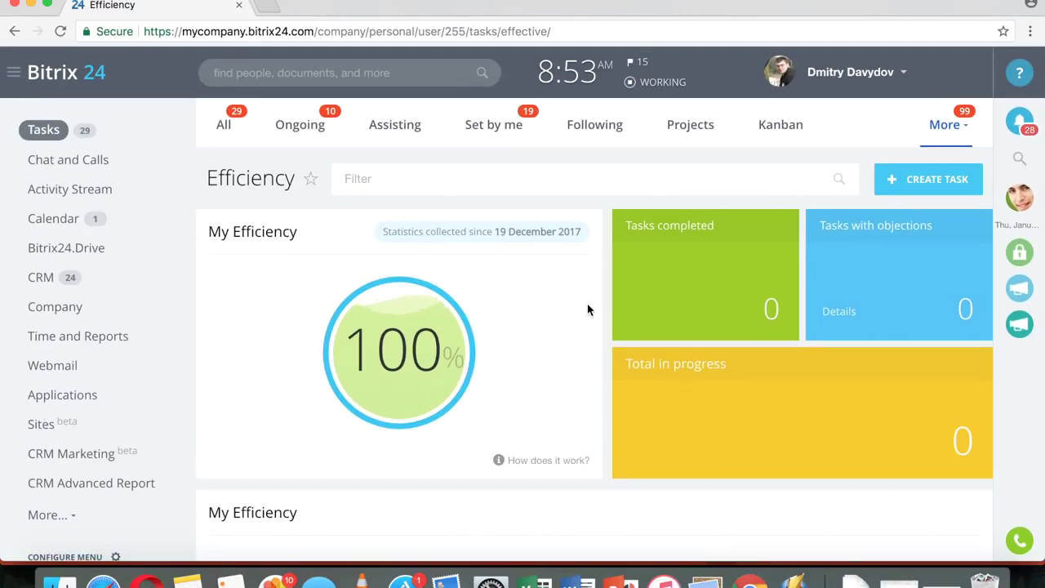
- Filter the Efficiency dashboard by the Webinars project/group
click(464, 189)
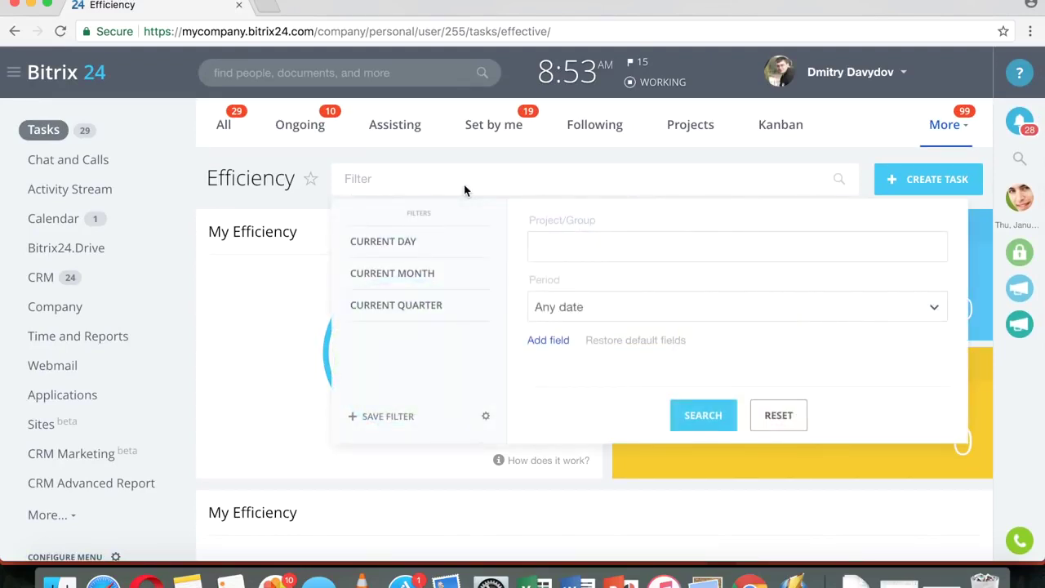
click(573, 245)
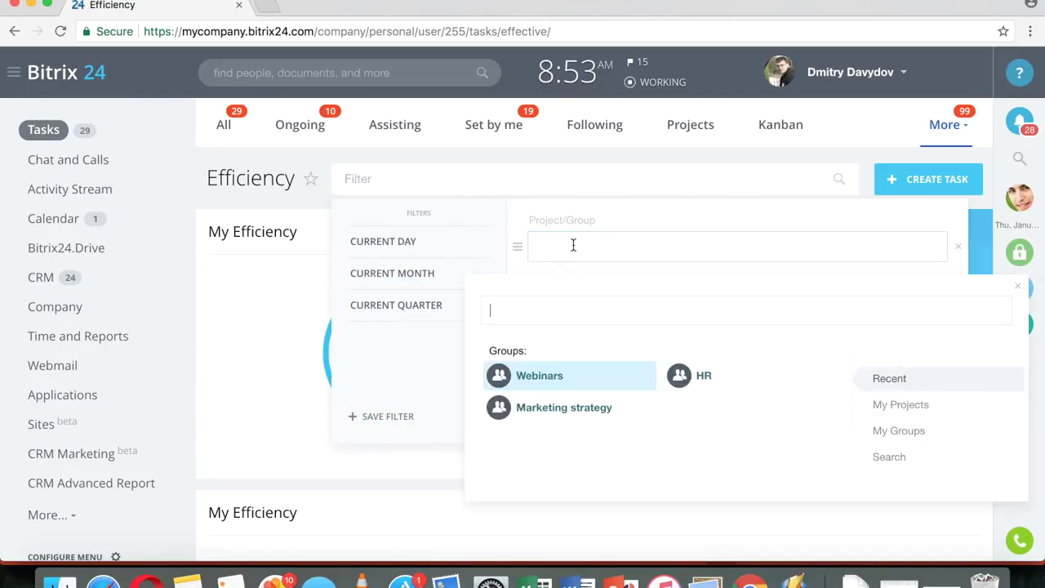
click(558, 375)
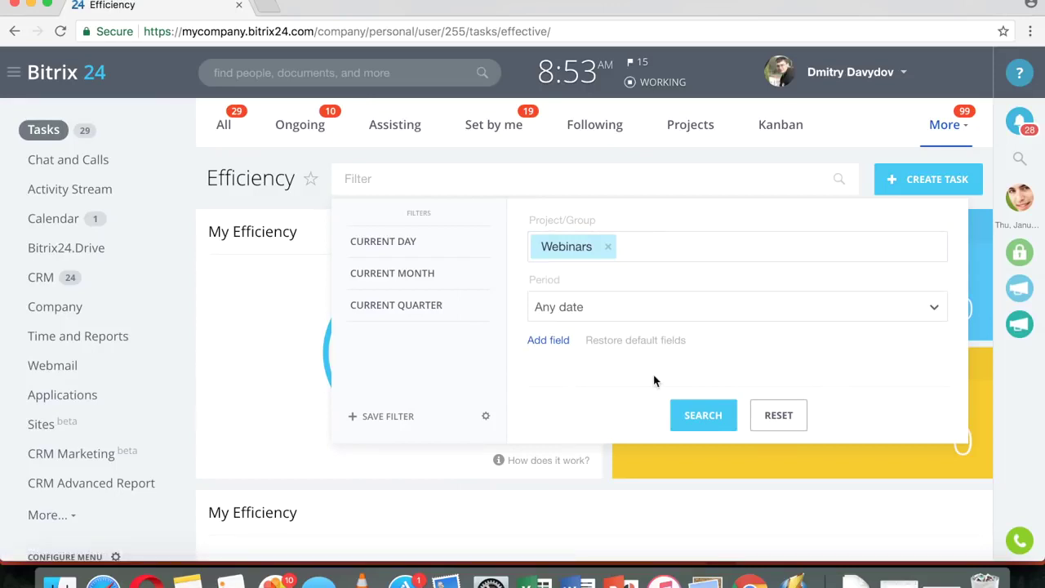
click(696, 418)
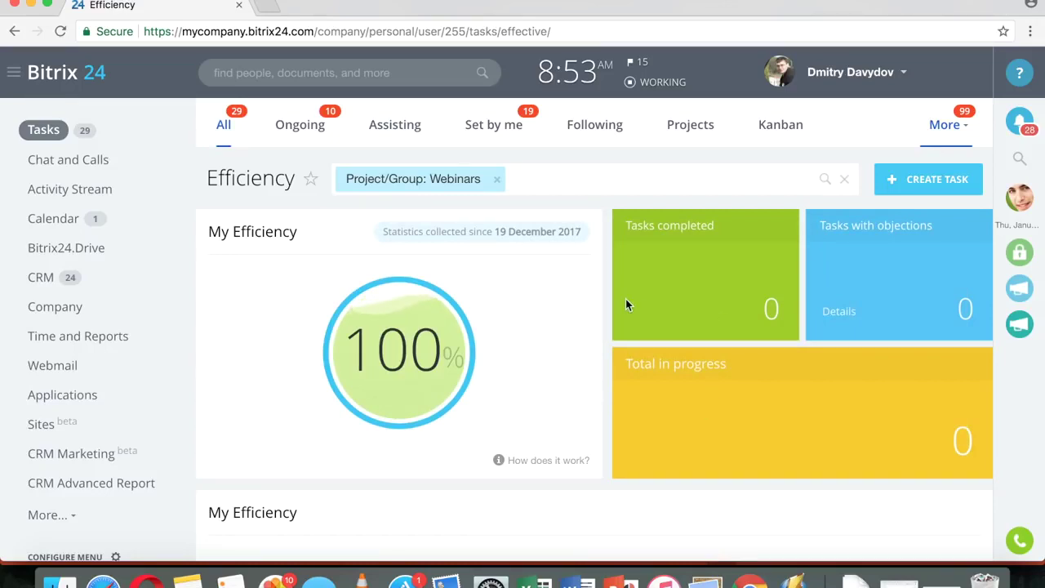
scroll(626, 299, down, 3)
scroll(625, 357, up, 3)
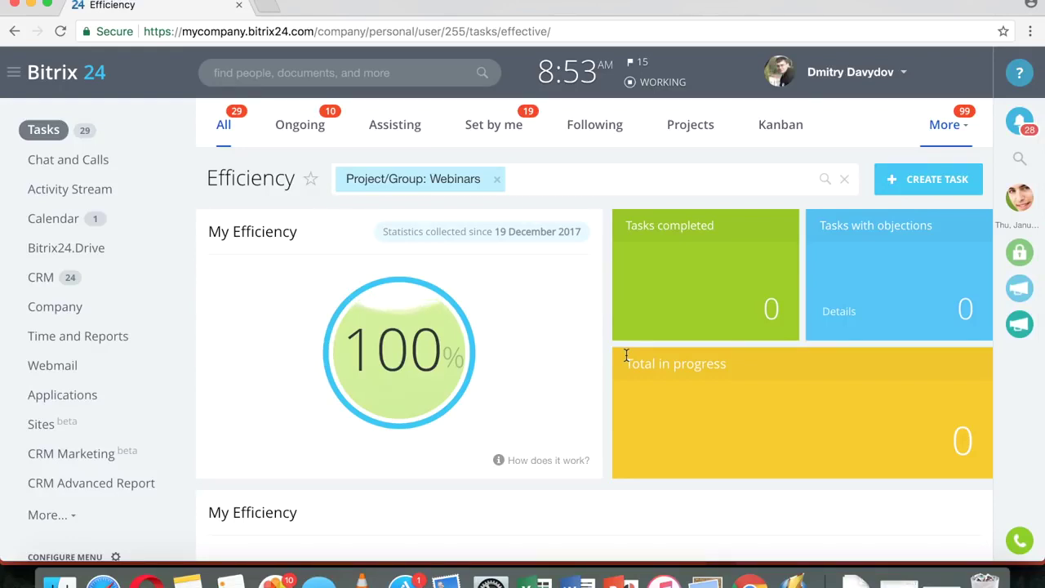
click(944, 142)
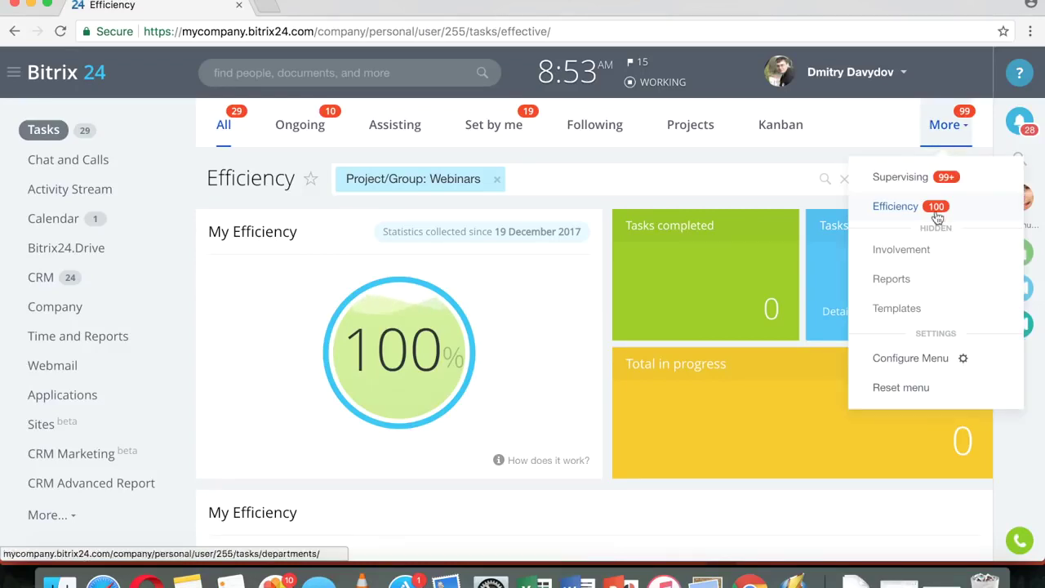
- Open the Involvement in tasks Gantt chart and expand the logged-in user's row into separate task bars
click(927, 253)
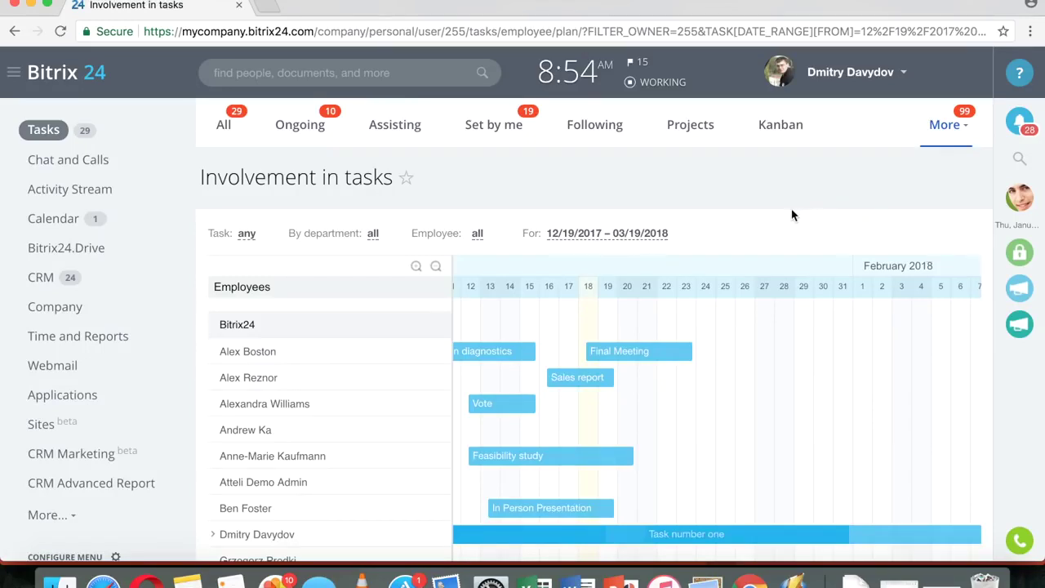
scroll(792, 215, down, 3)
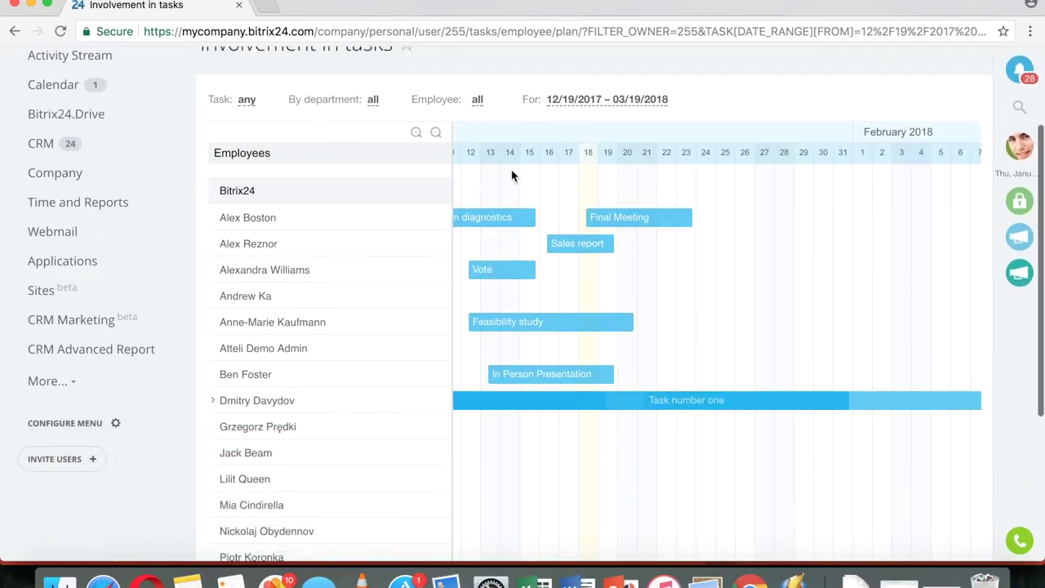
click(213, 401)
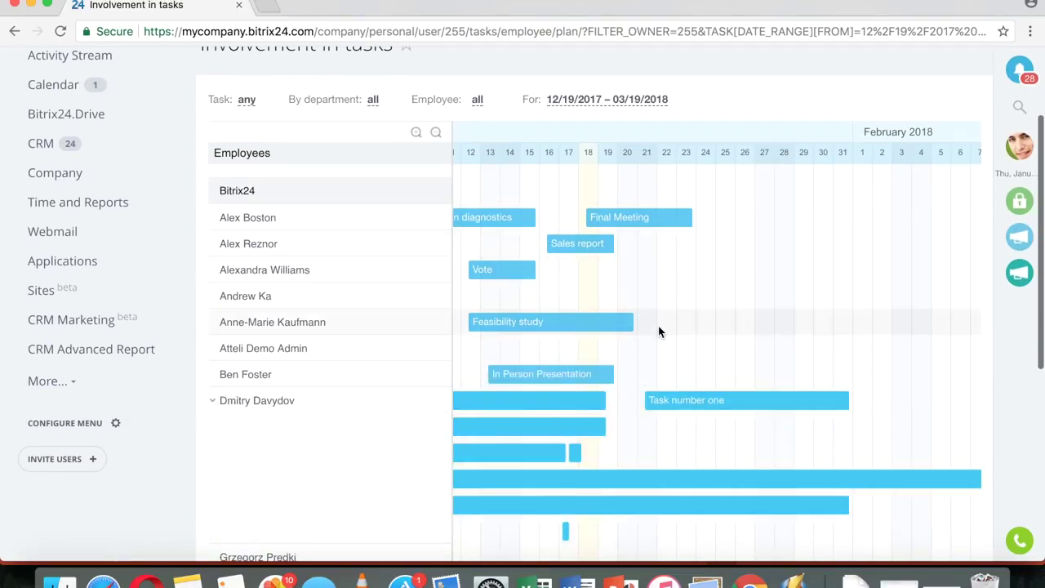
- Collapse that employee's tasks into one combined bar, then expand them into separate bars again
scroll(658, 331, down, 1)
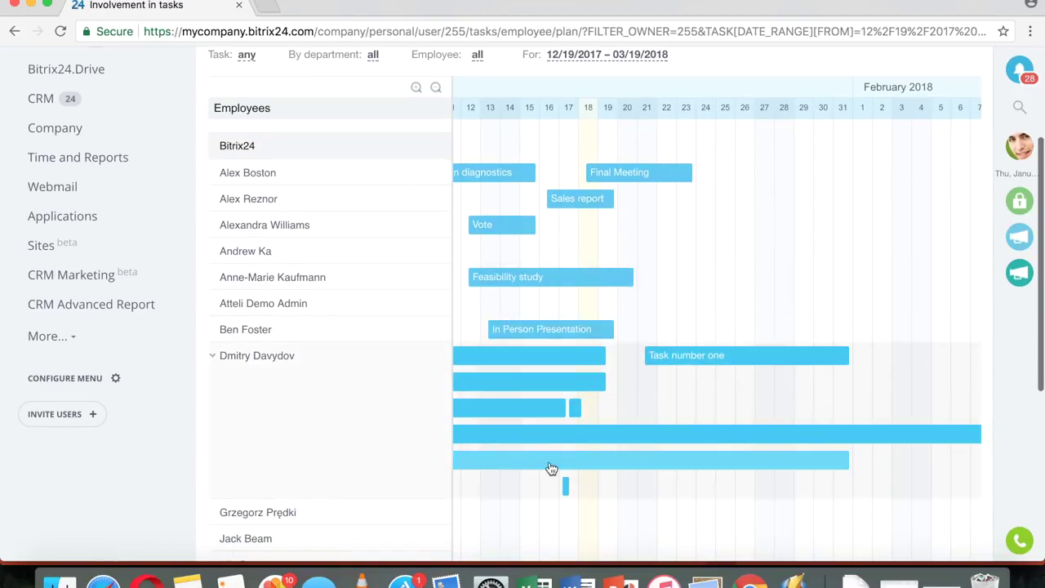
click(212, 358)
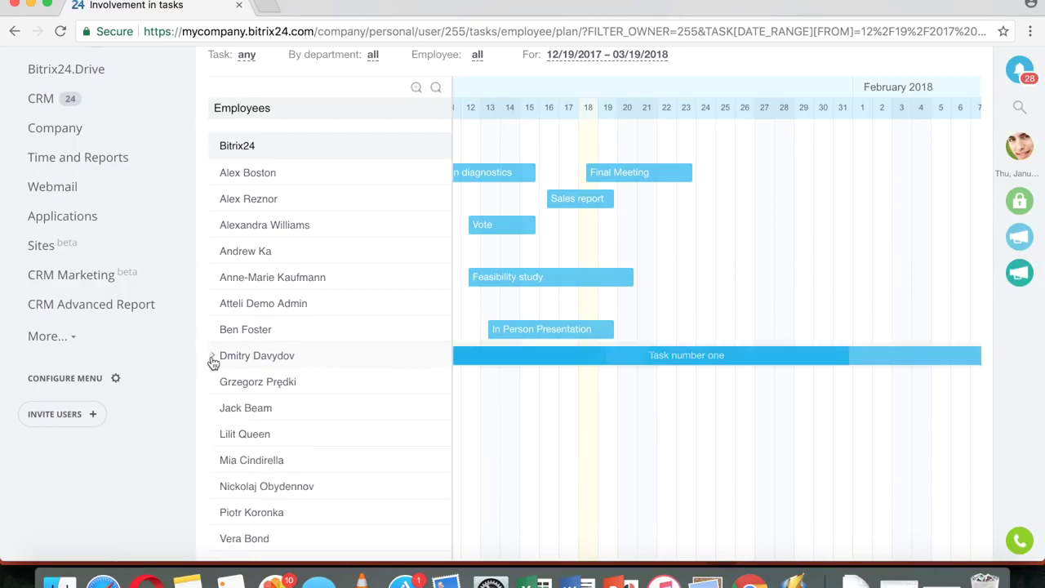
click(213, 358)
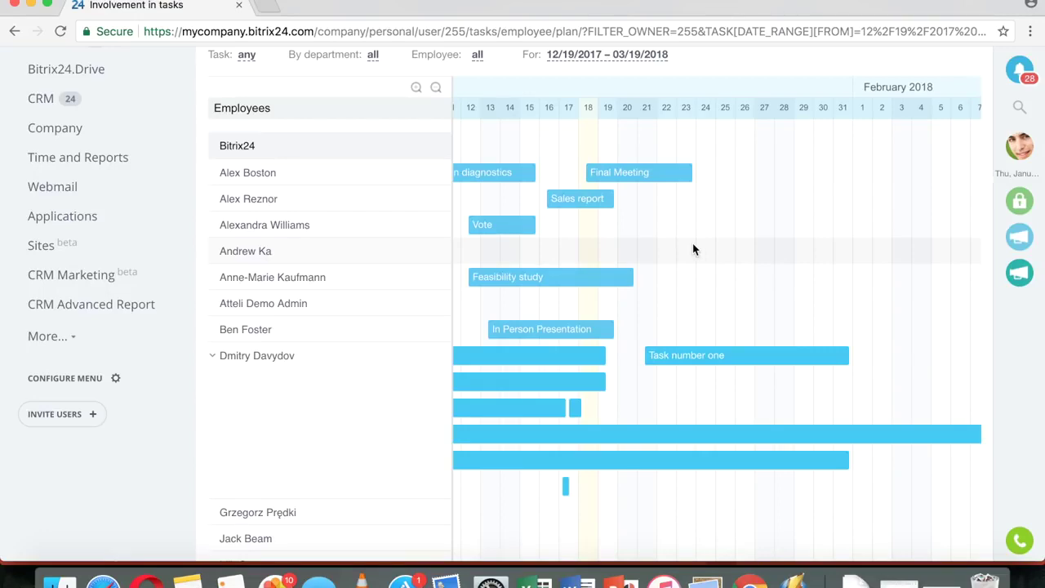
scroll(693, 249, up, 3)
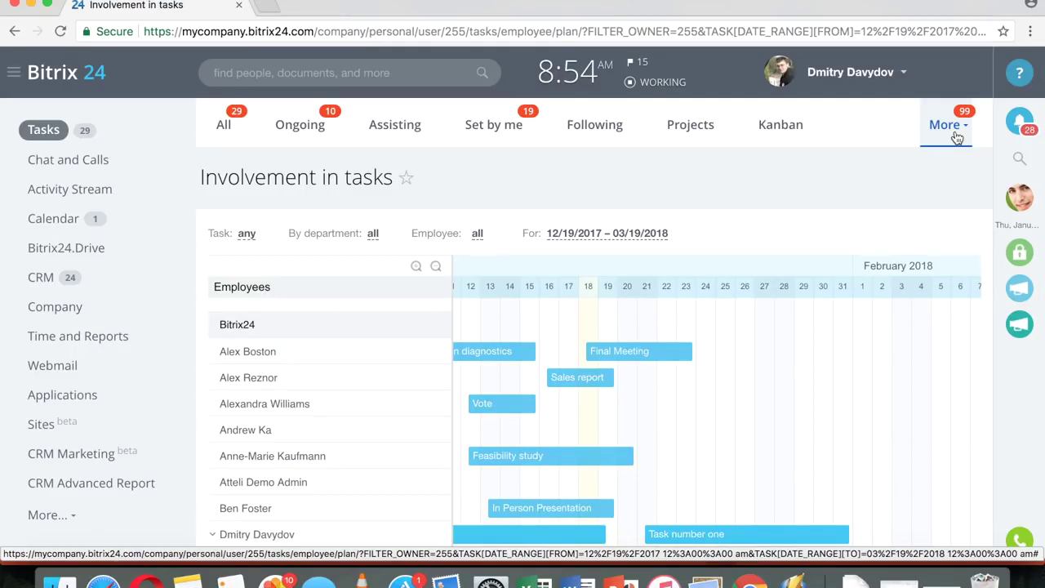
click(957, 137)
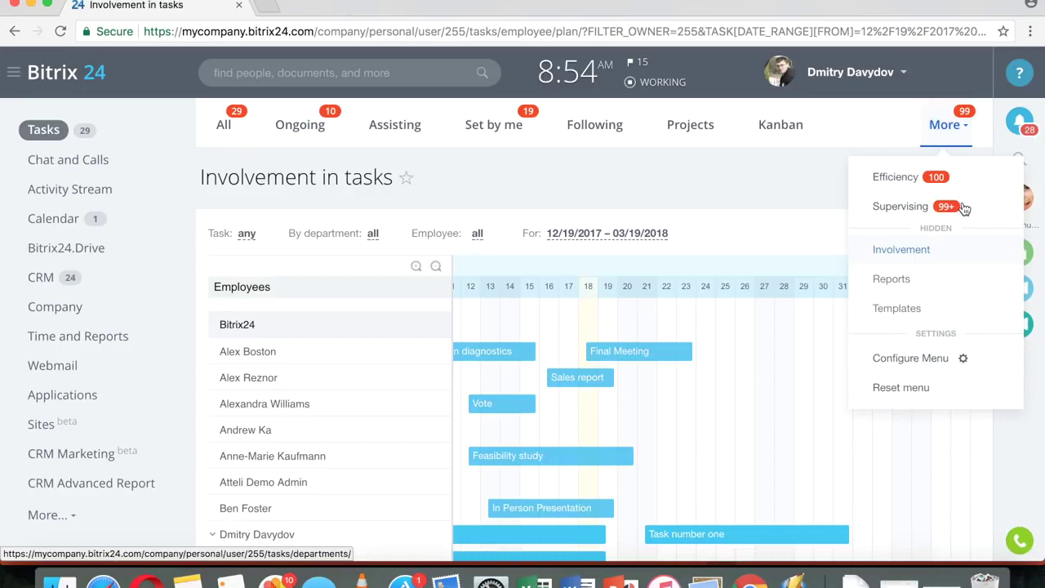
- Open the Employee resource tracking report from the Standard task reports list
click(891, 279)
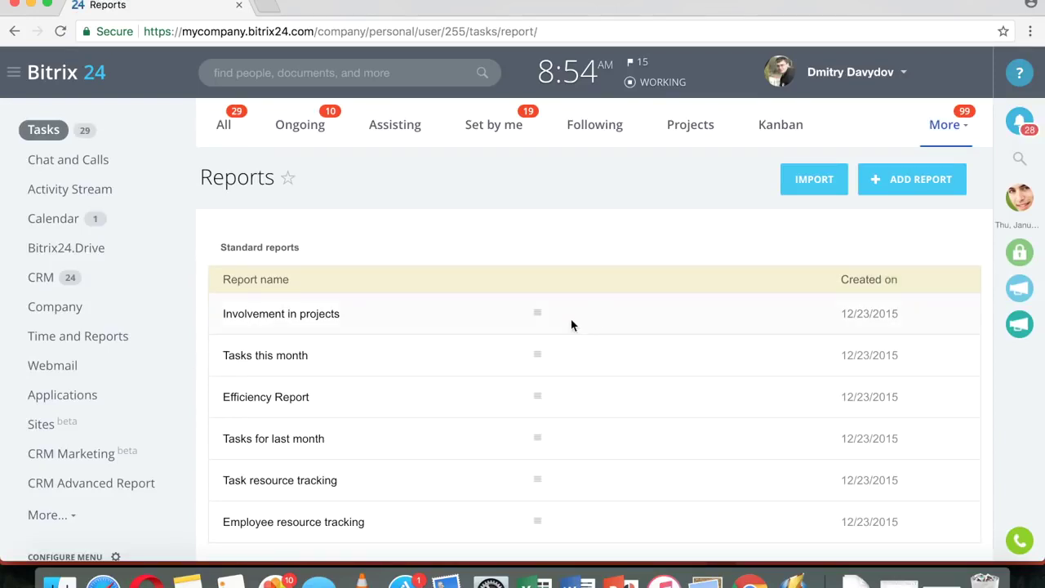
scroll(571, 324, down, 3)
scroll(737, 262, up, 3)
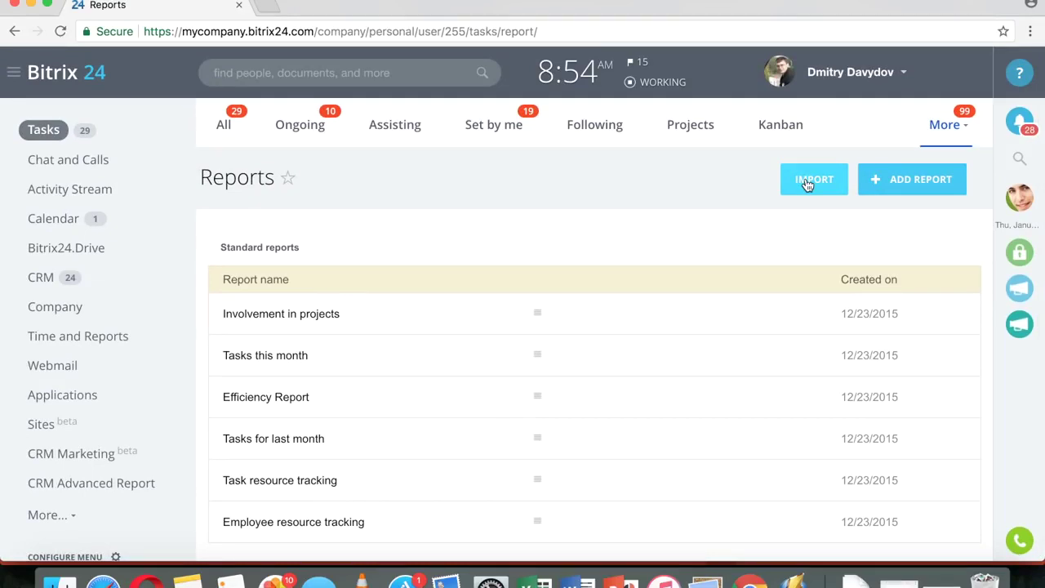
scroll(718, 252, down, 3)
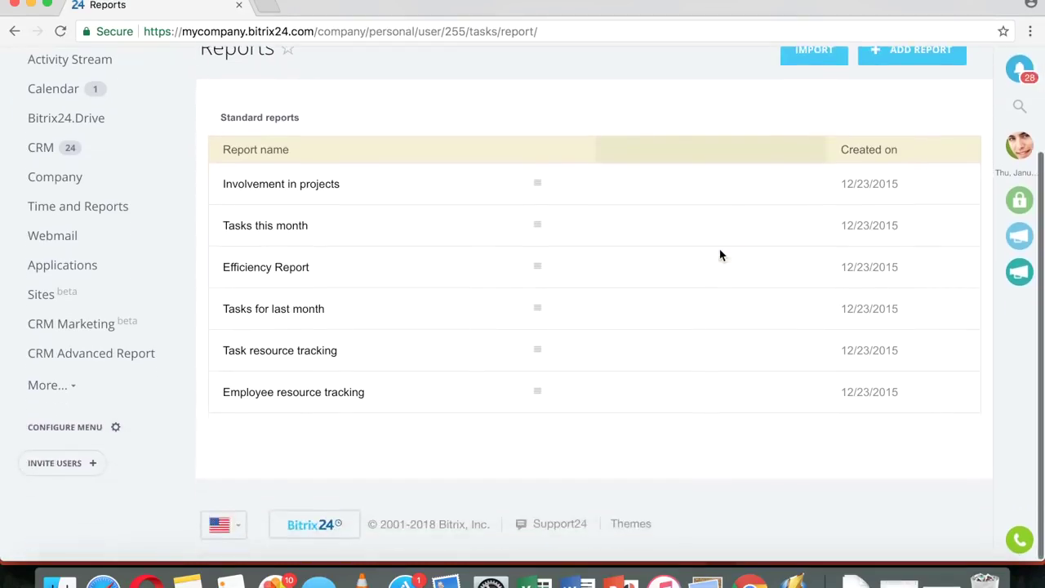
click(278, 394)
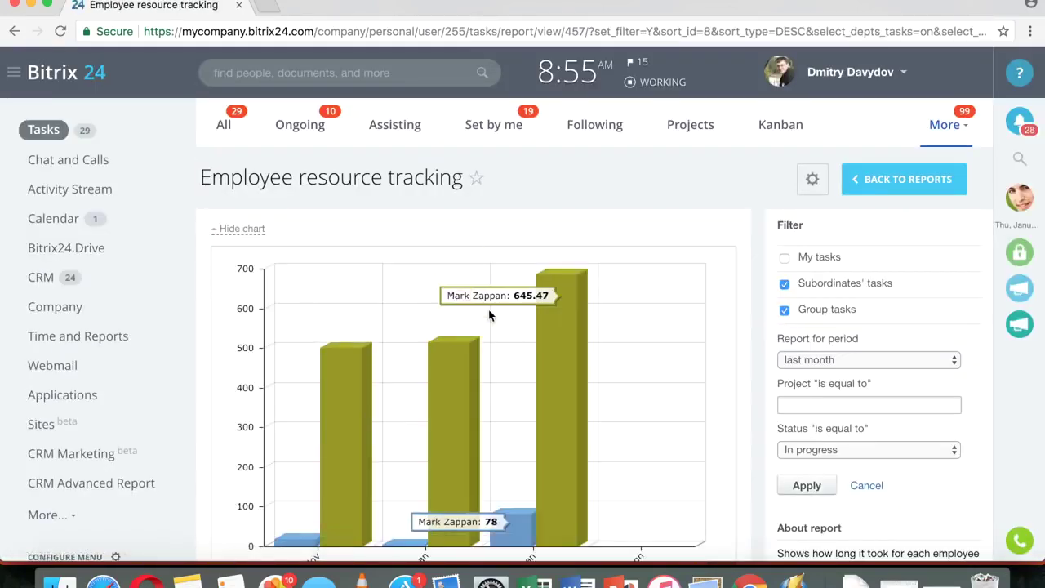
- Review the report's chart and table: 17 tasks, 101:00 planned versus 1724:50 spent
scroll(490, 316, down, 3)
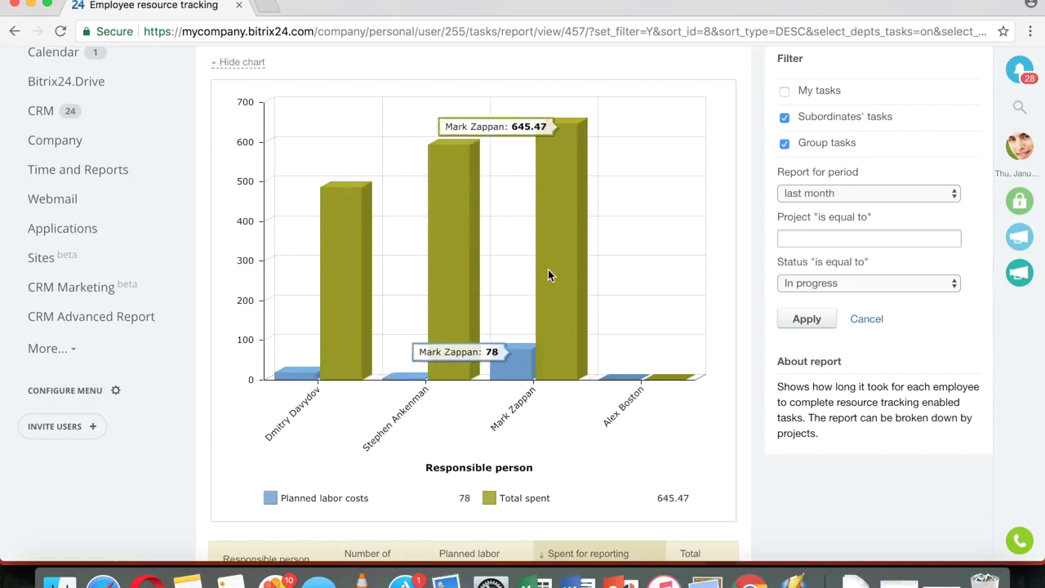
scroll(548, 270, up, 3)
scroll(632, 279, down, 1)
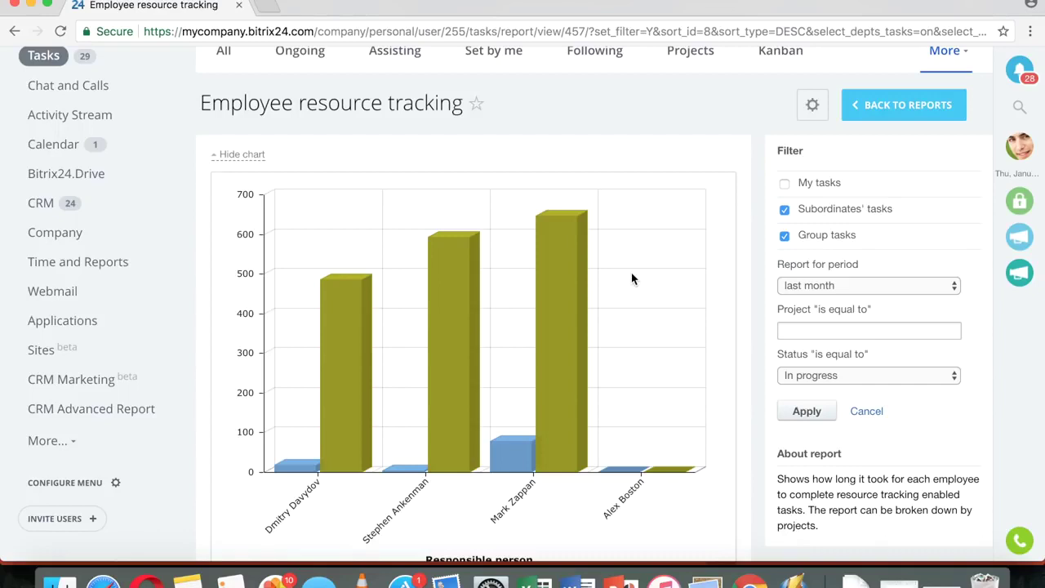
scroll(631, 279, down, 10)
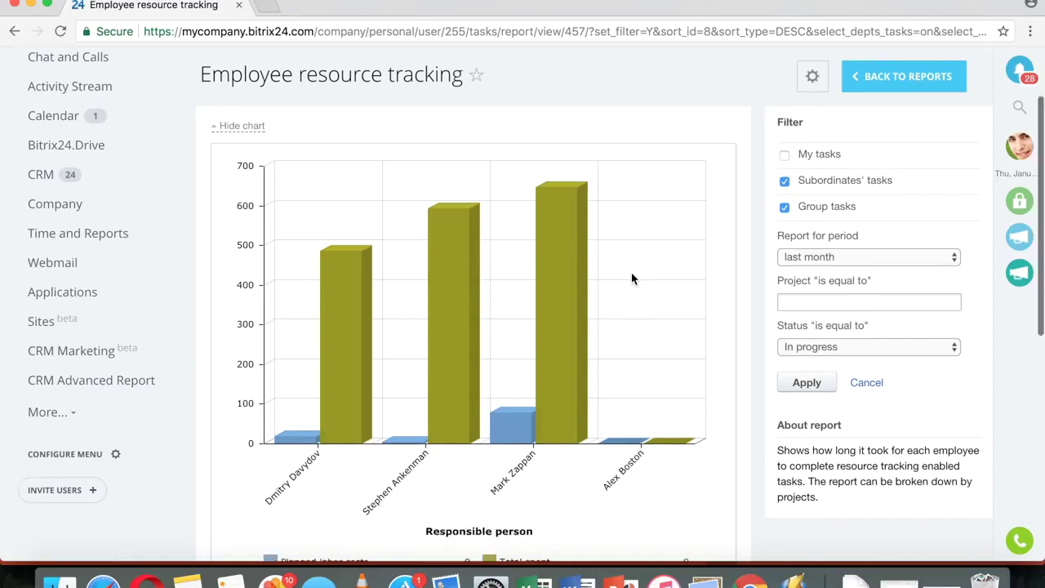
scroll(631, 279, down, 2)
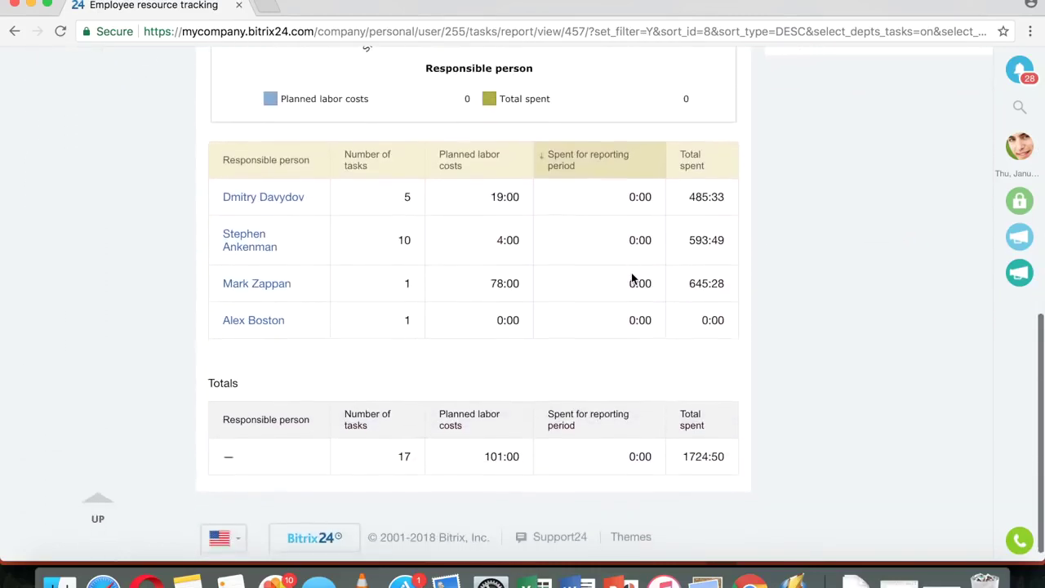
scroll(631, 279, up, 7)
scroll(631, 278, down, 2)
scroll(631, 278, down, 2)
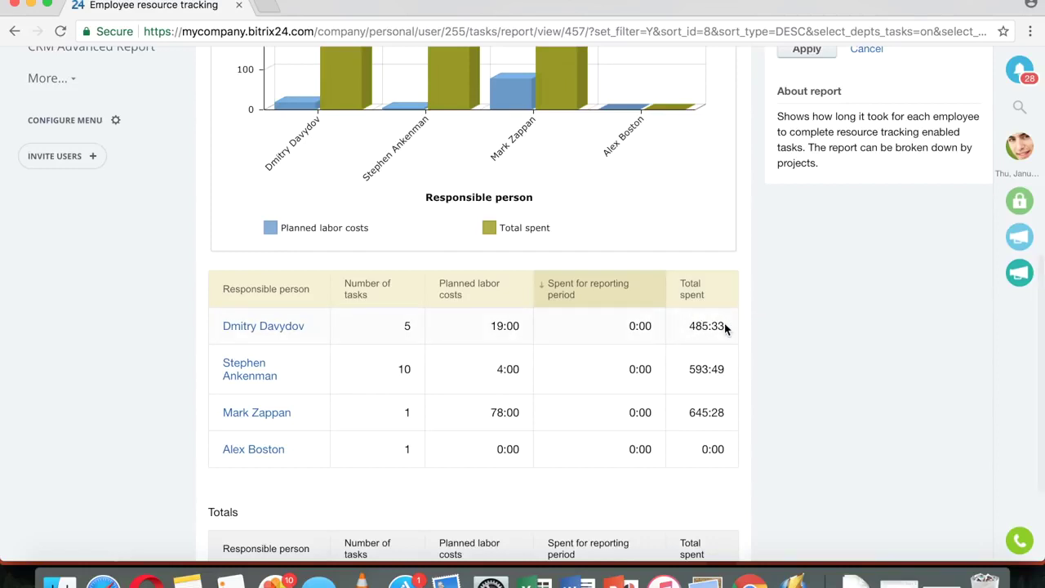
scroll(725, 319, down, 1)
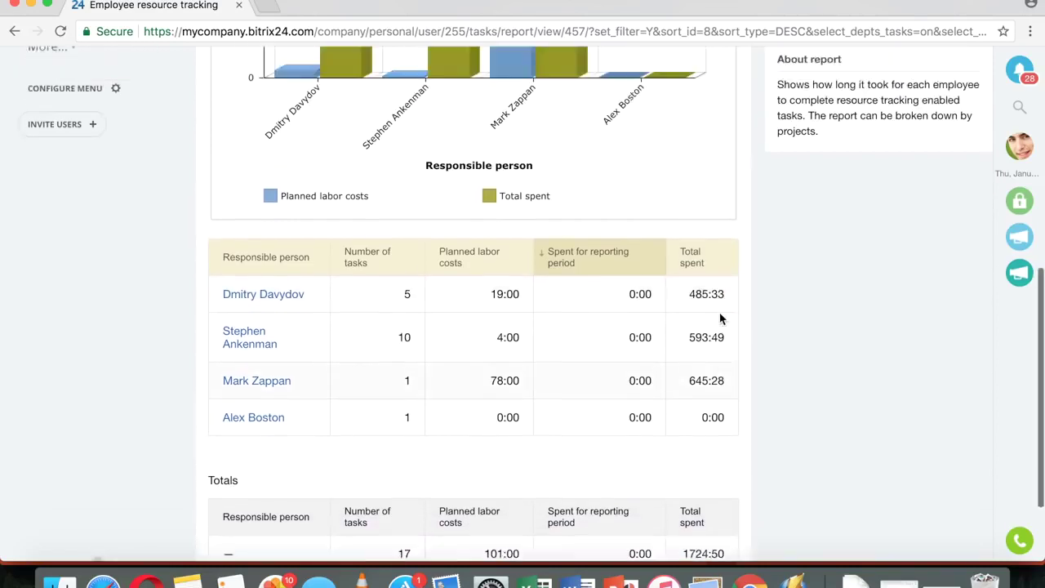
scroll(723, 319, up, 8)
scroll(720, 318, down, 2)
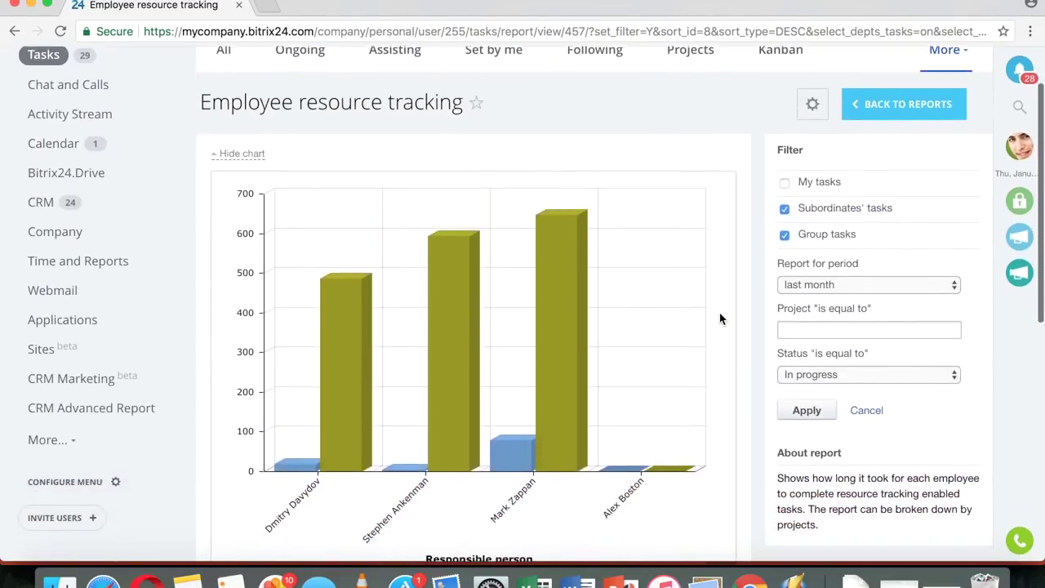
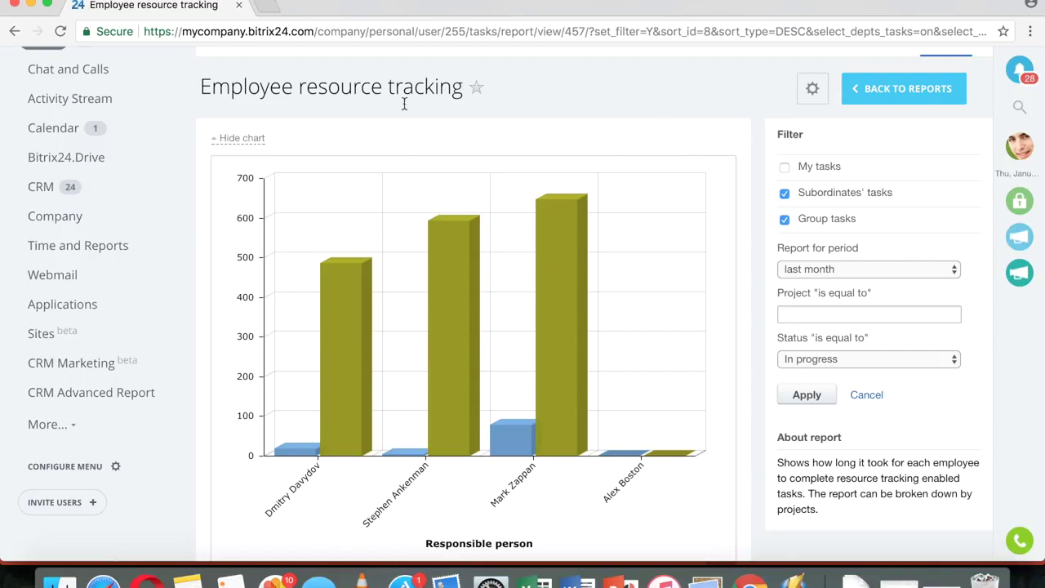
- Open the task templates page, listing New Hire Template and Test Task #1
mouse_move(463, 330)
scroll(743, 333, up, 3)
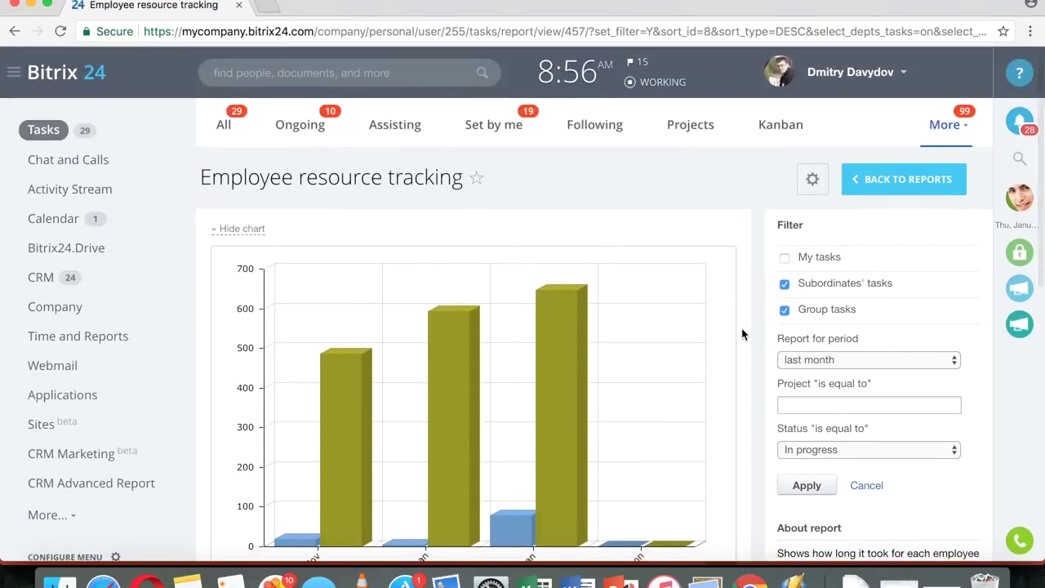
click(940, 125)
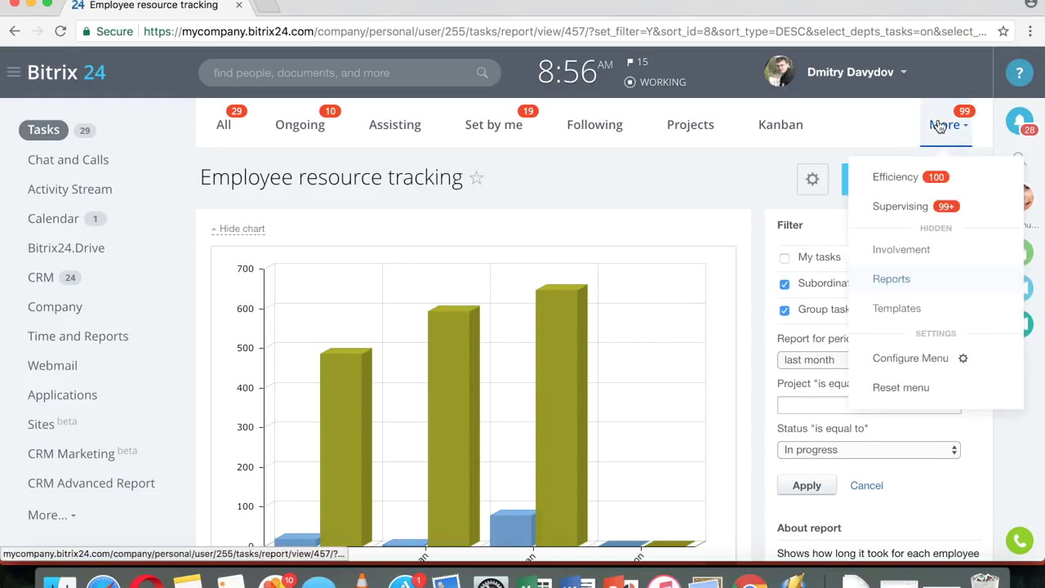
click(921, 315)
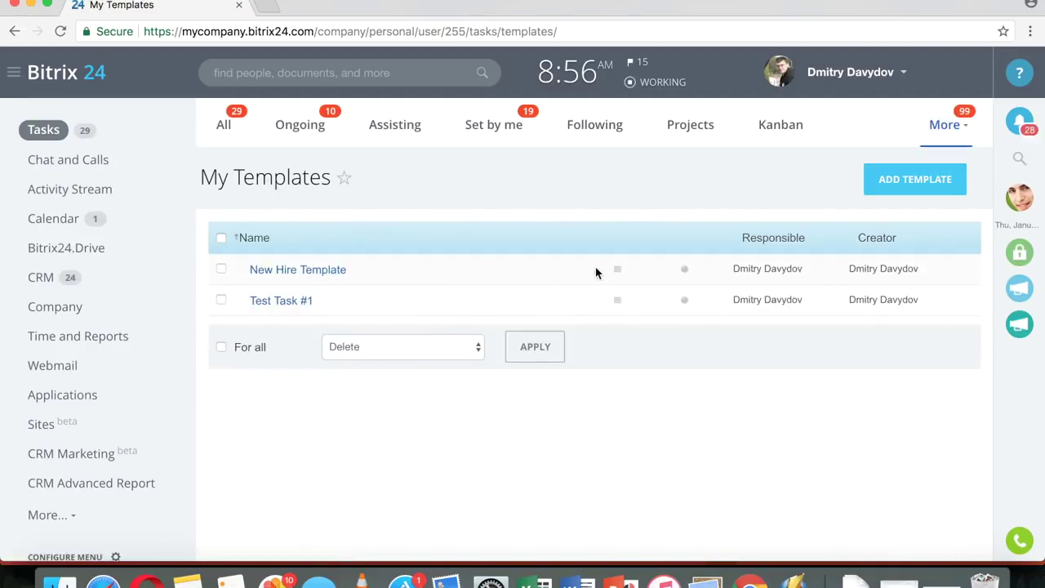
- View the New Hire Template's Orientation, Badges and Contract items, then return to the task list
click(620, 270)
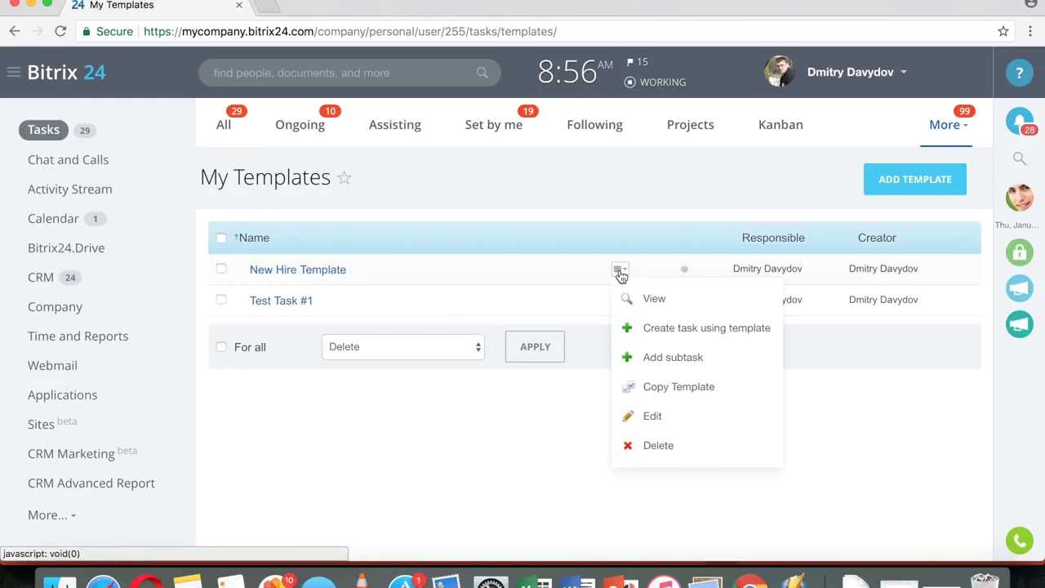
click(317, 278)
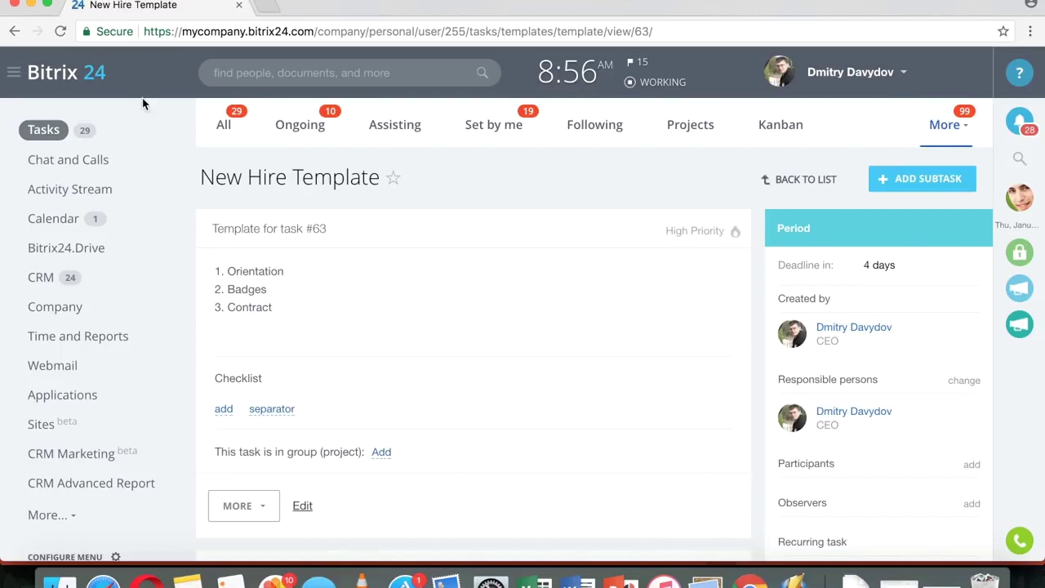
click(44, 129)
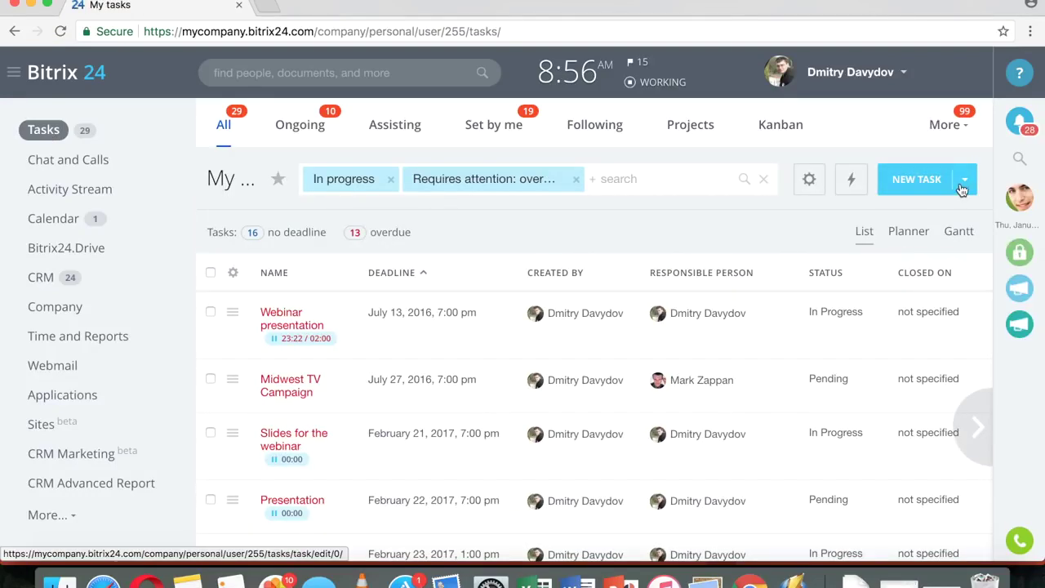
click(910, 193)
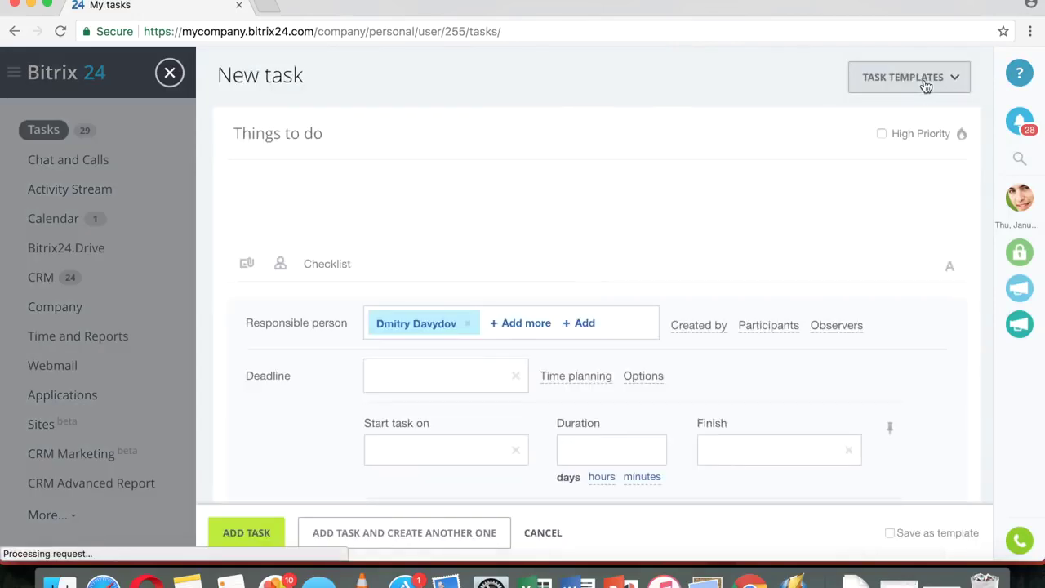
click(923, 81)
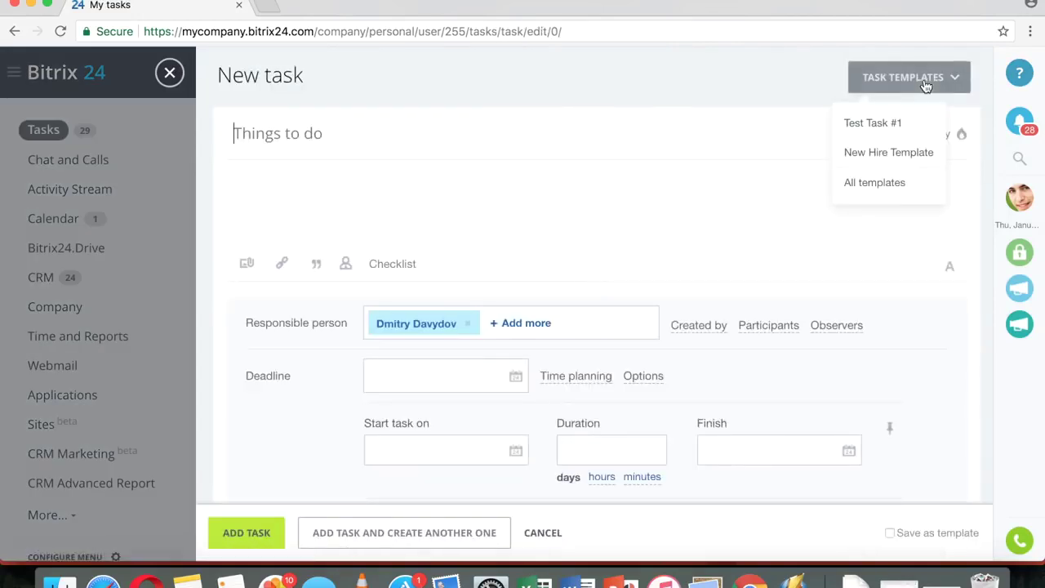
click(893, 158)
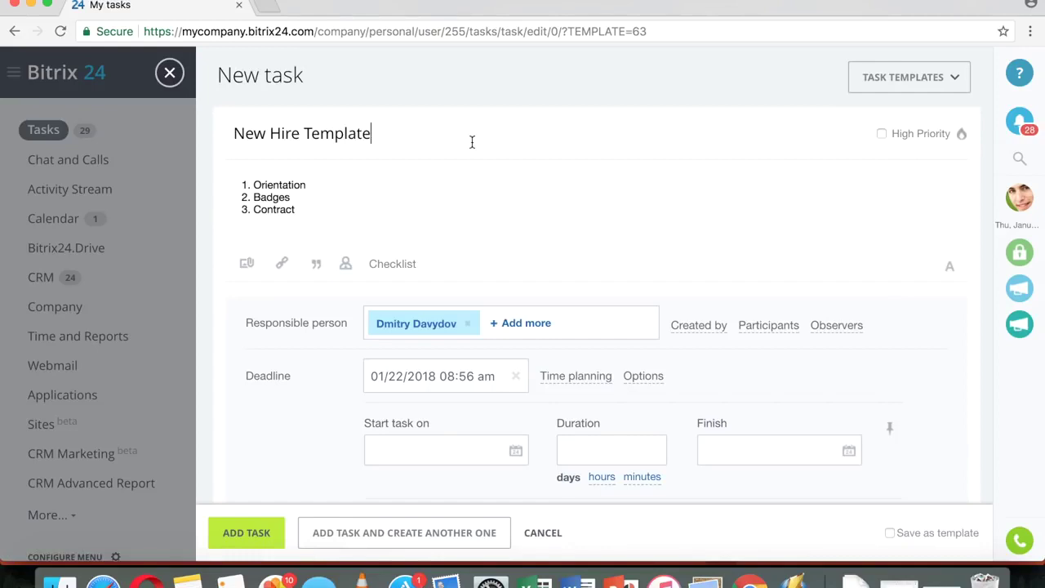
scroll(551, 272, down, 5)
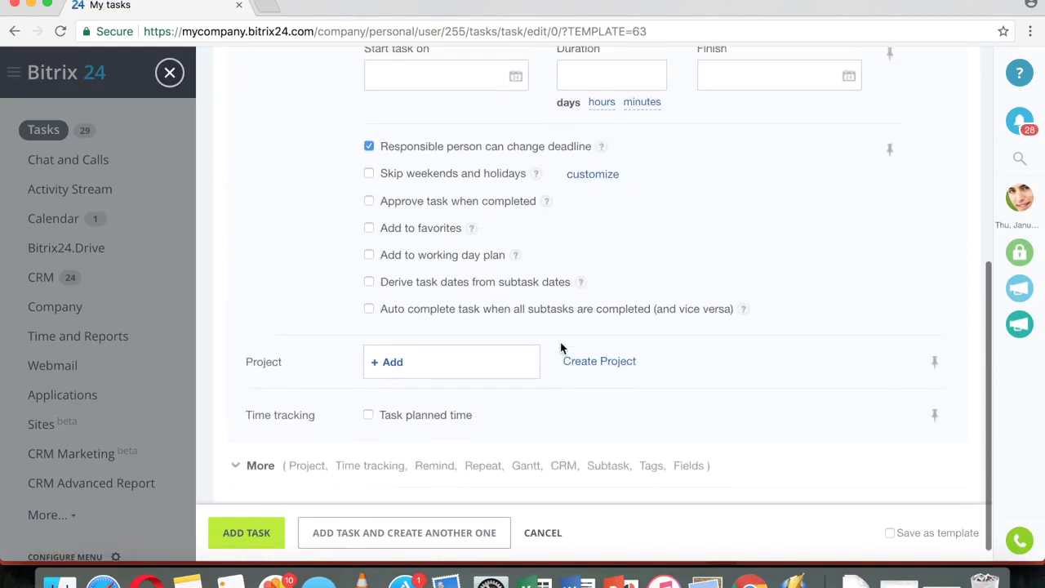
scroll(560, 347, up, 5)
click(170, 75)
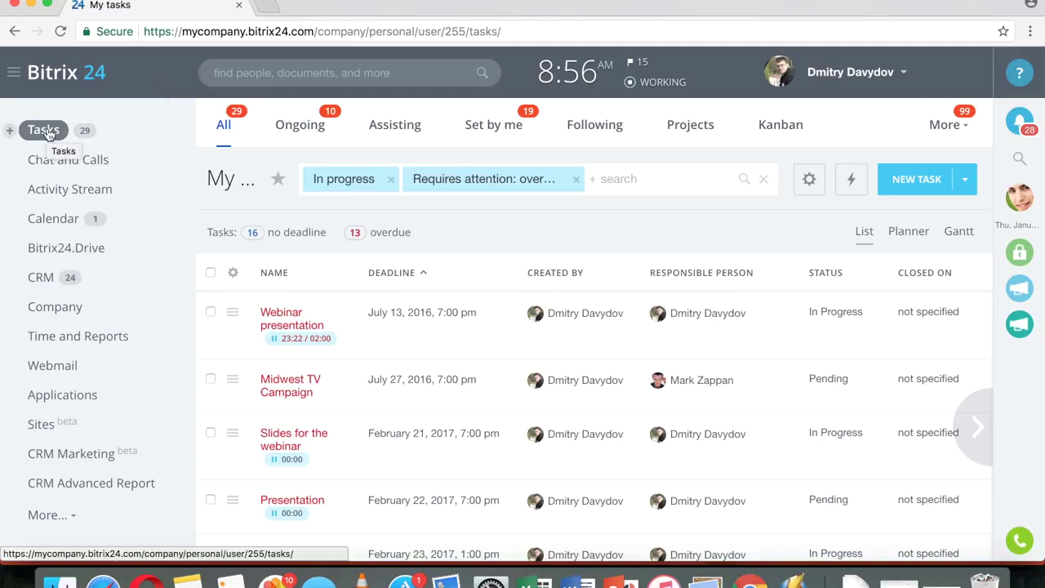
- Post the message 'Create task from this' to all employees in the Activity Stream
click(61, 190)
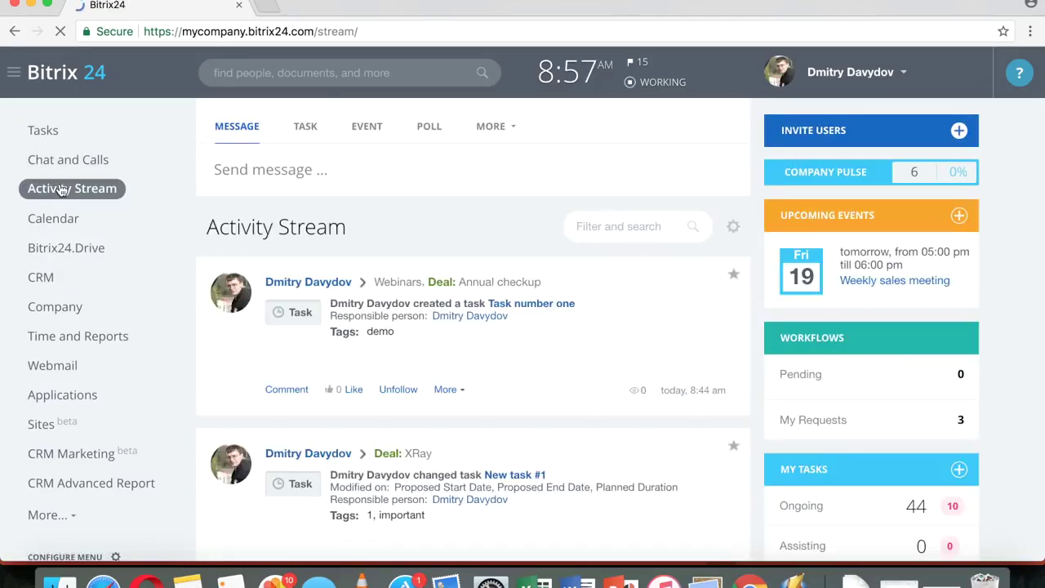
click(312, 180)
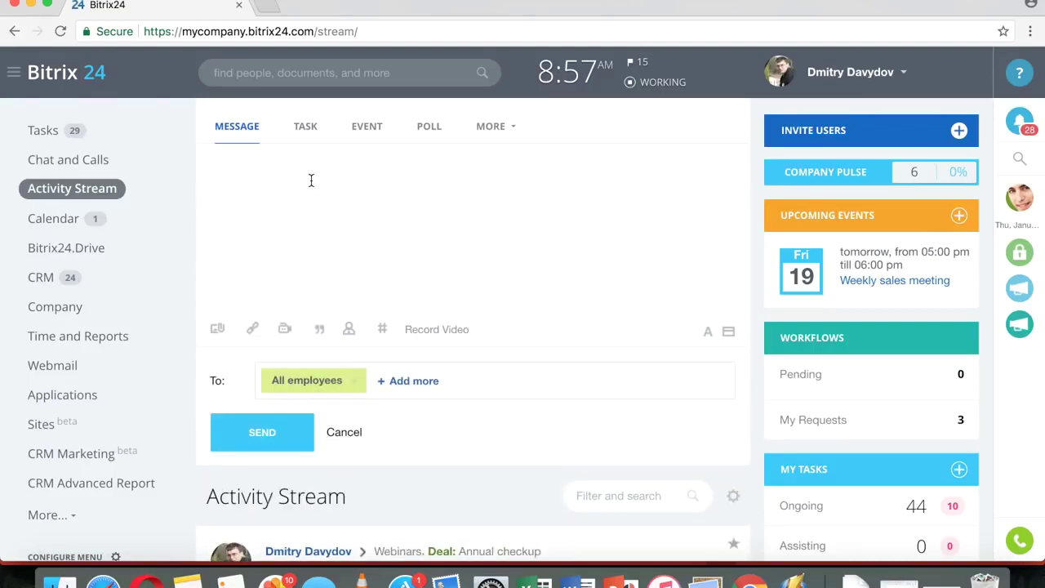
text(Create task from this)
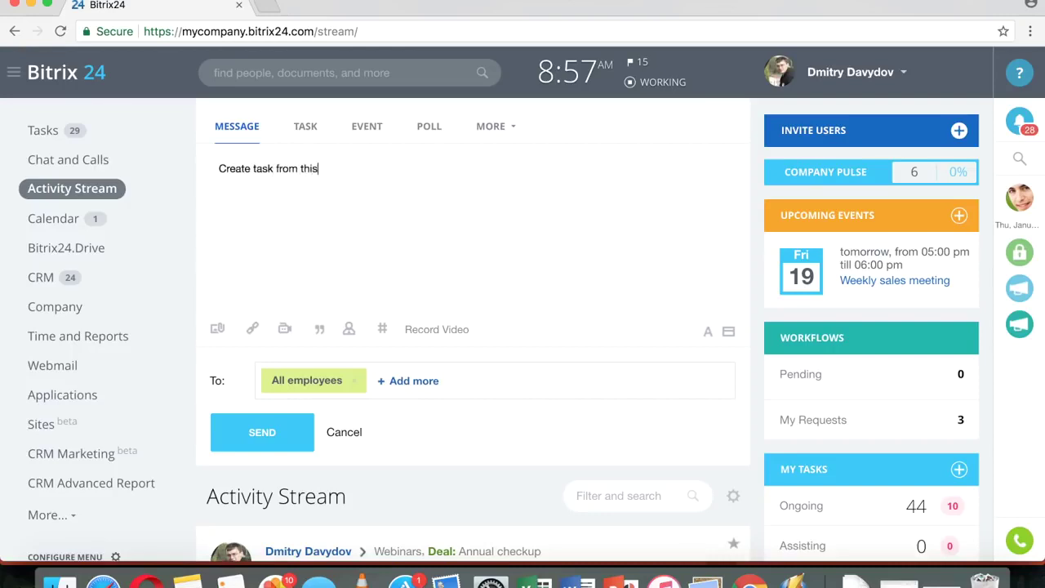
key(ctrl+Return)
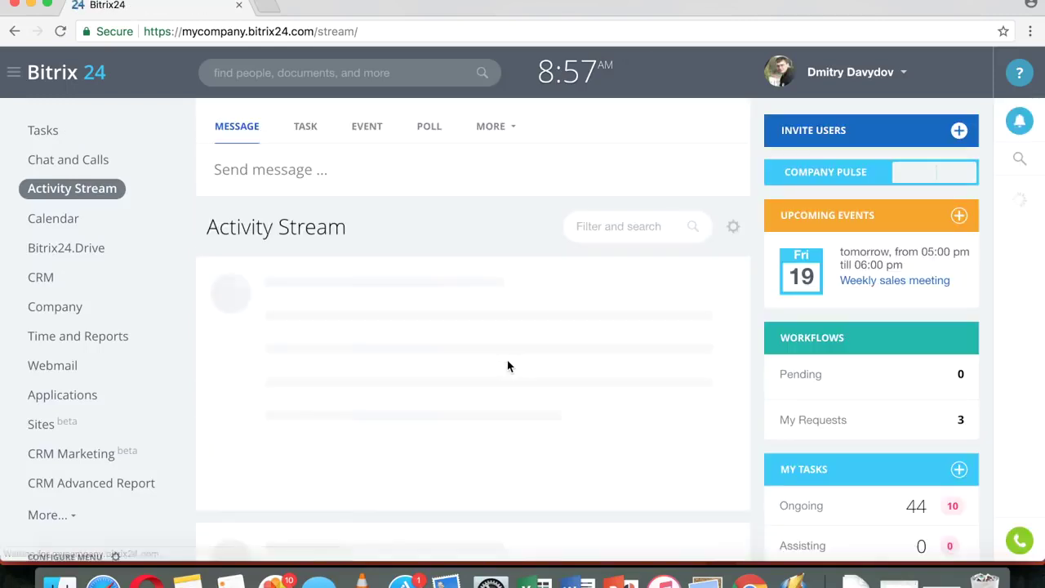
- Create a task from the new post and dismiss the task-created notice
scroll(576, 331, down, 1)
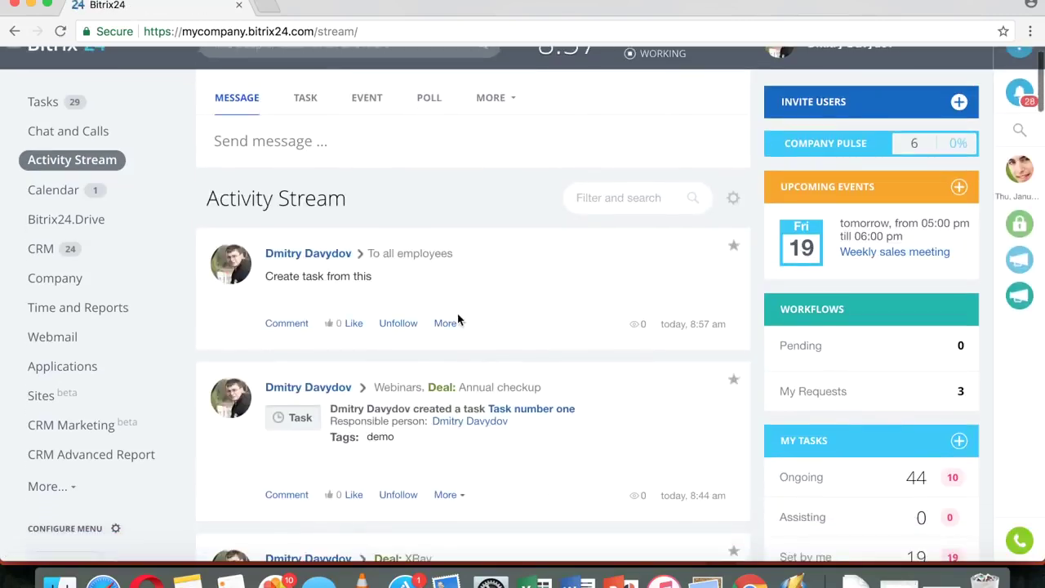
click(448, 324)
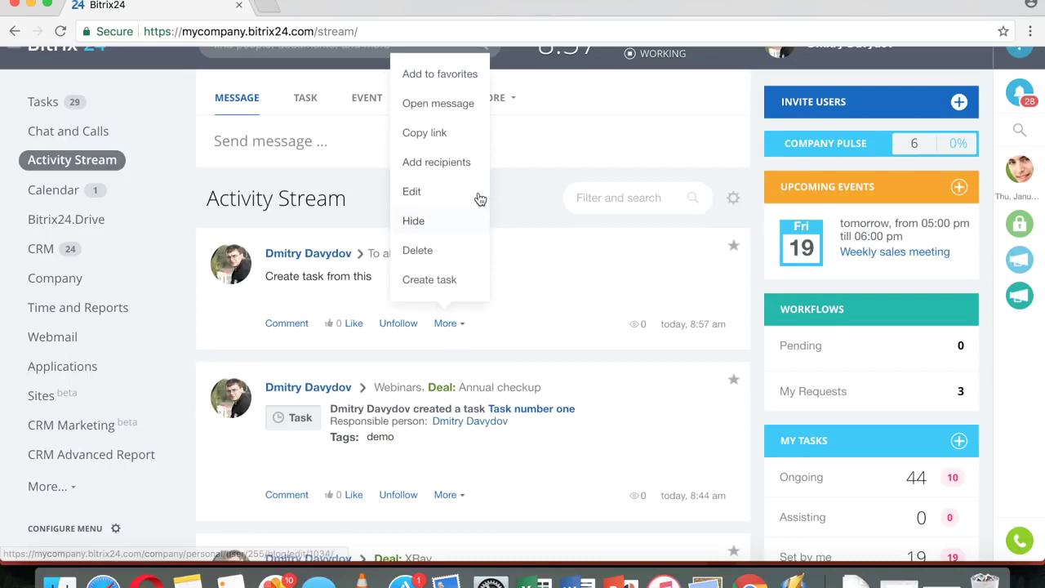
click(436, 280)
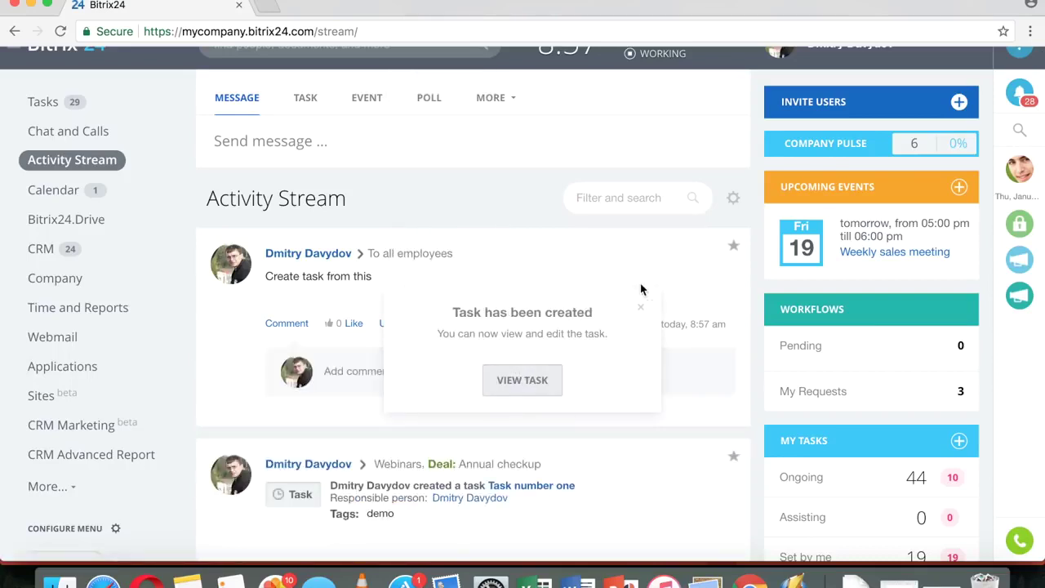
click(641, 308)
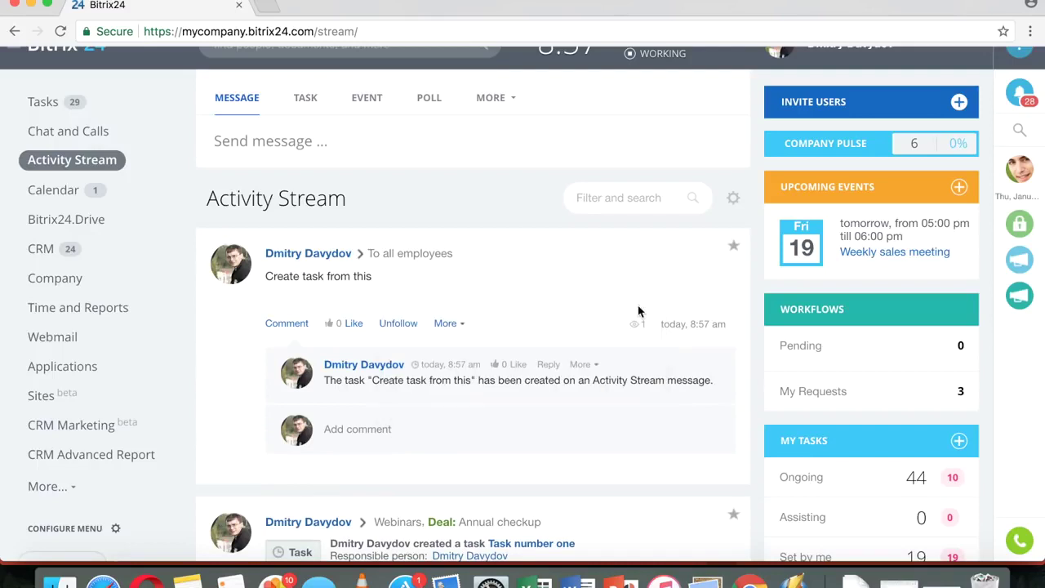
click(378, 430)
- Add the comment 'Comment' to the post
text(Comment)
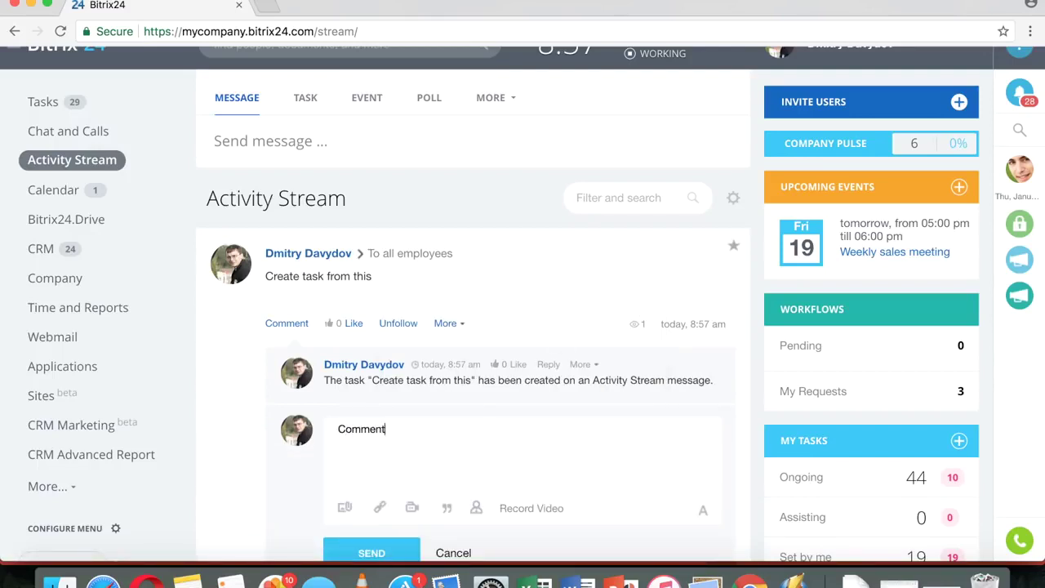
scroll(313, 478, down, 2)
click(350, 497)
scroll(670, 389, down, 1)
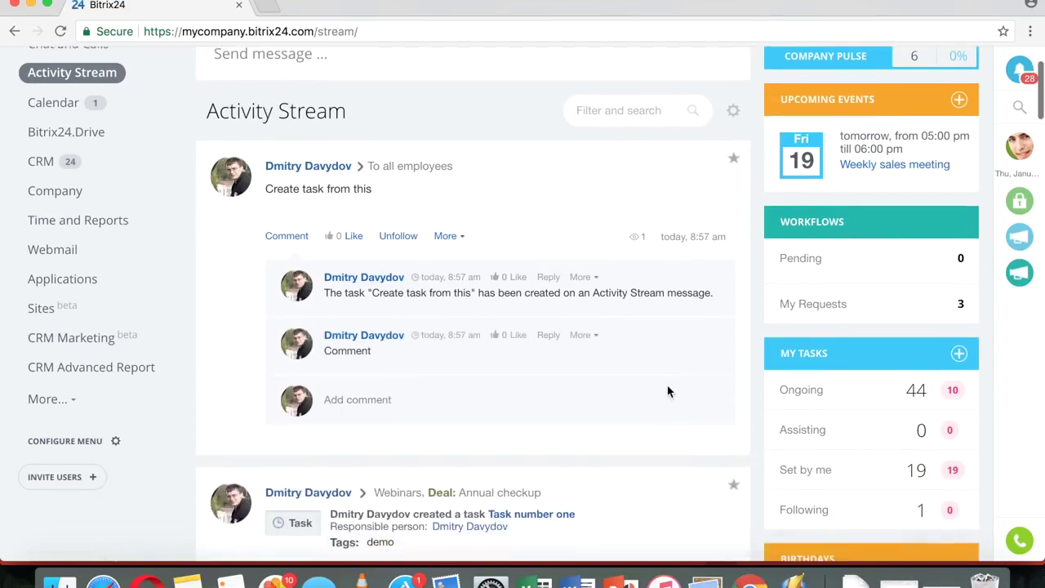
- Create a task from that comment and dismiss the task-created notice
click(585, 324)
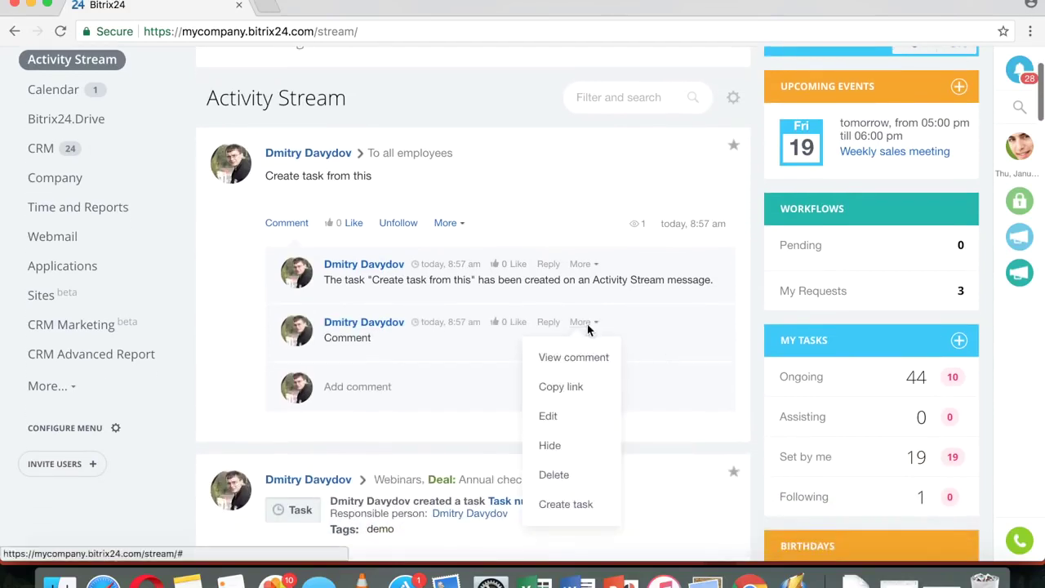
click(583, 504)
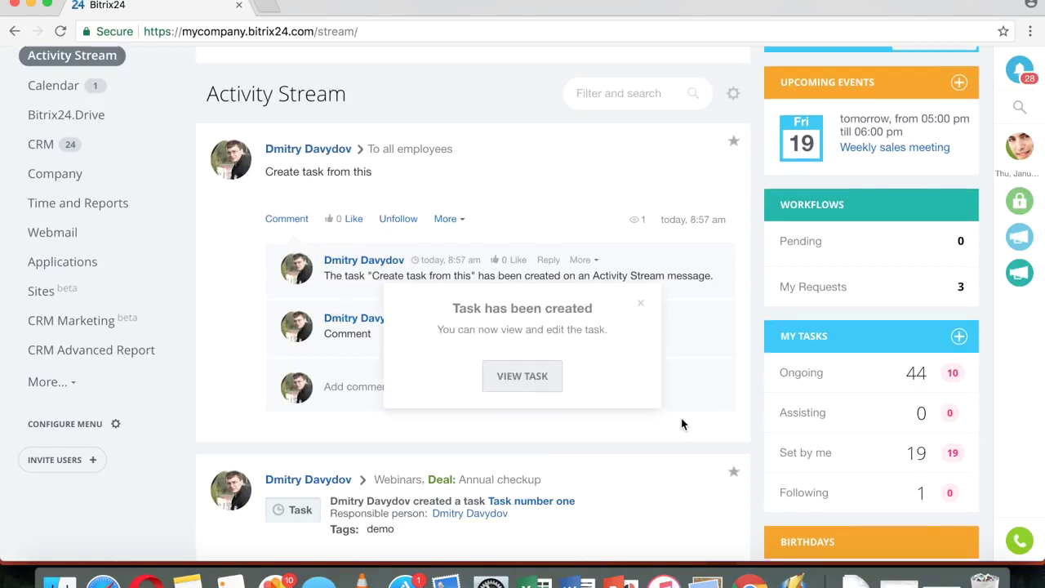
scroll(681, 424, down, 3)
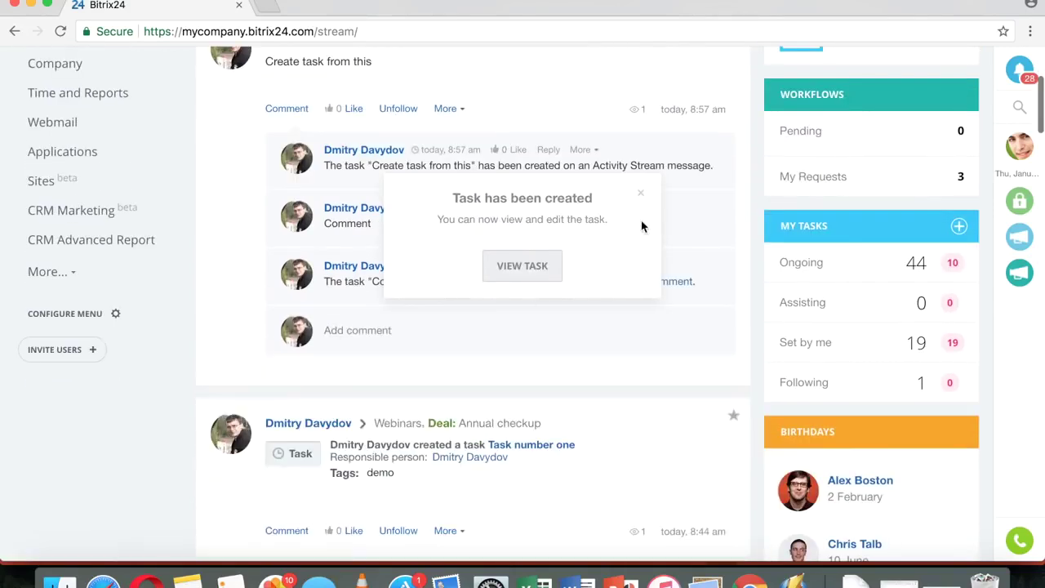
click(639, 194)
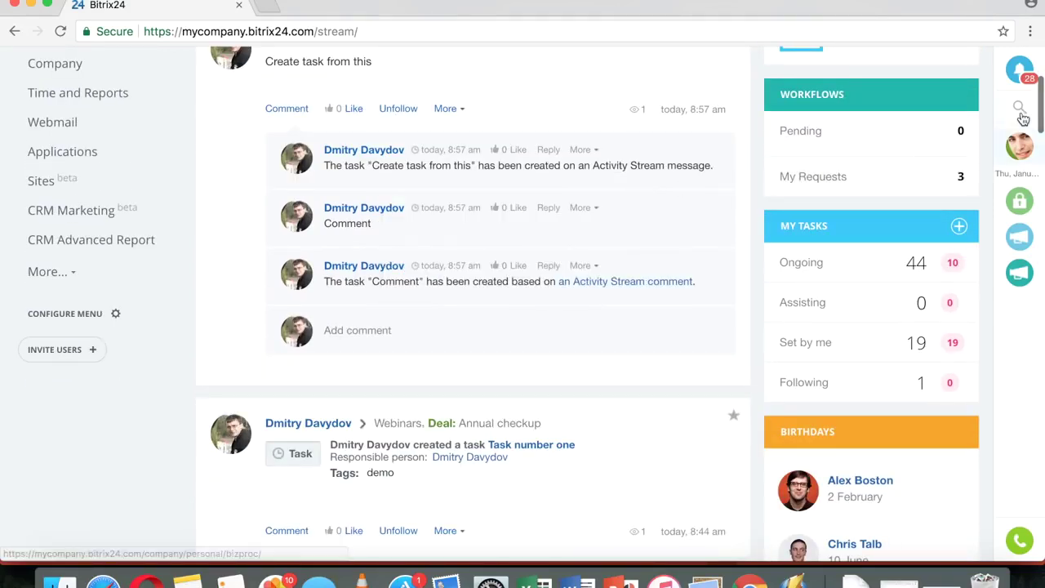
click(1020, 114)
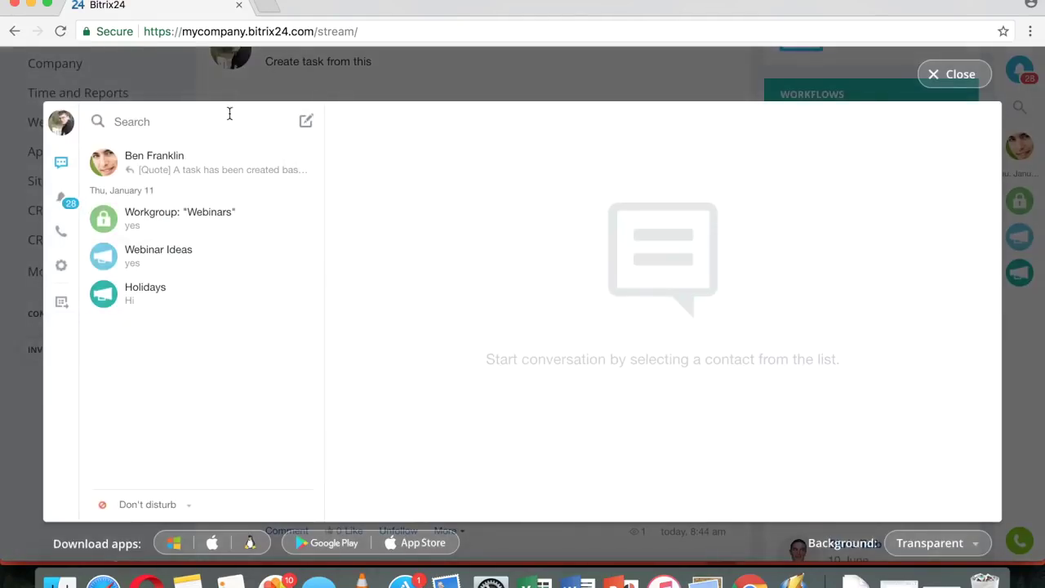
- Send the chat message 'Let's do this' to a colleague found through messenger search
click(230, 116)
text(Yana)
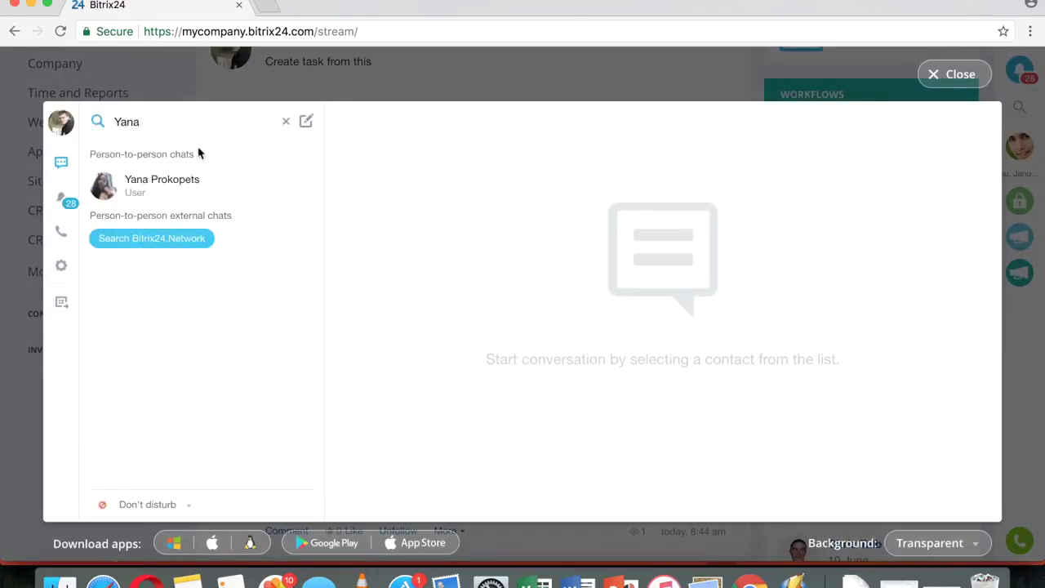
click(178, 180)
text(Let's do this)
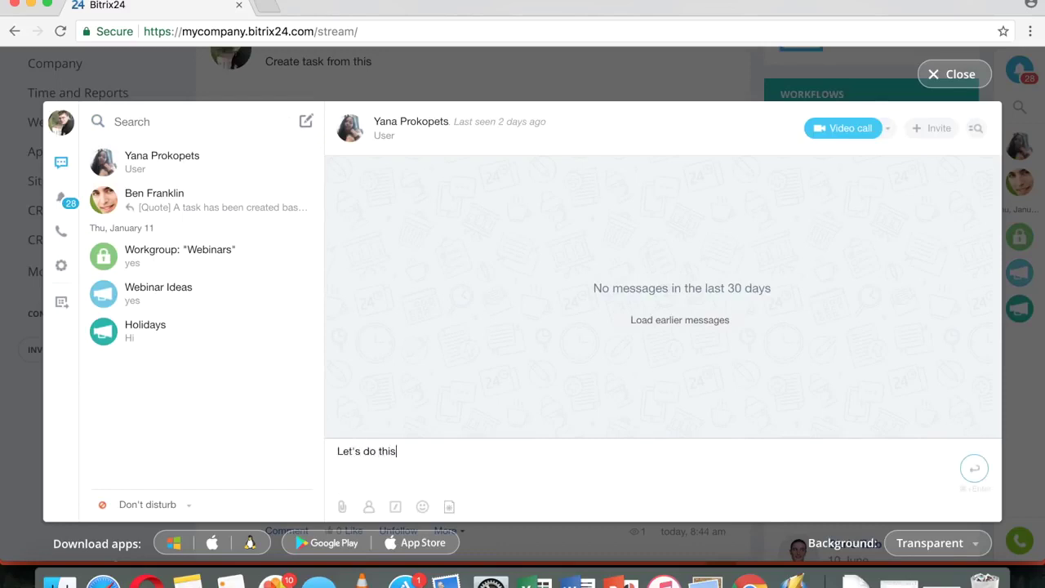
click(974, 468)
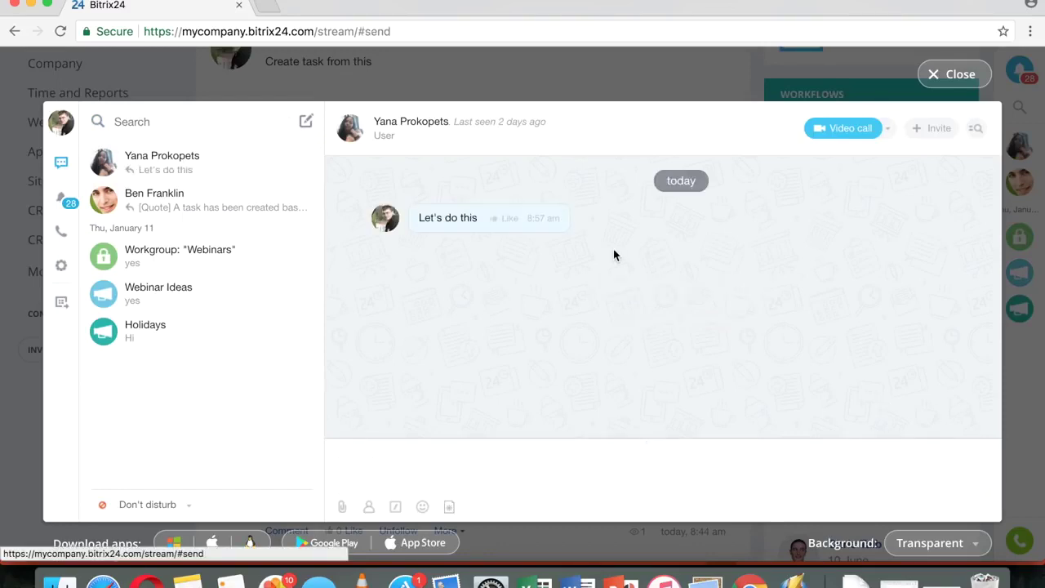
- Turn the chat message into task #2918, open it, then close it
click(597, 219)
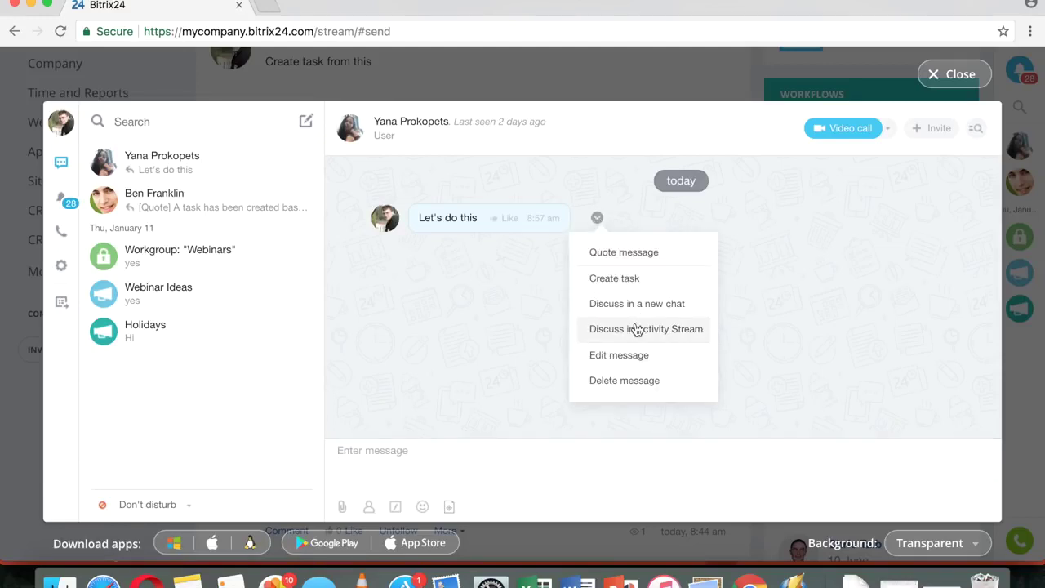
click(621, 283)
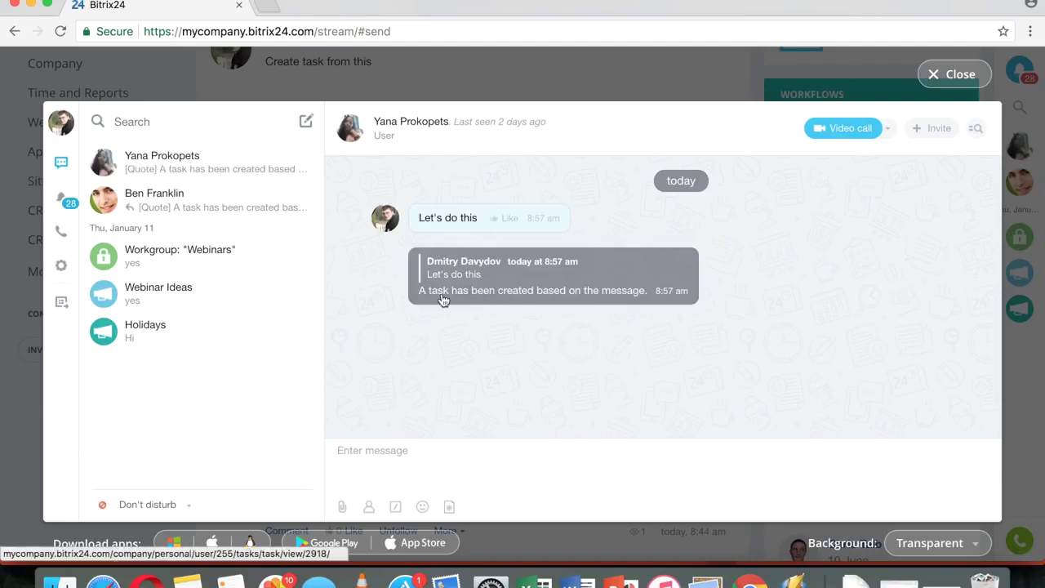
click(441, 293)
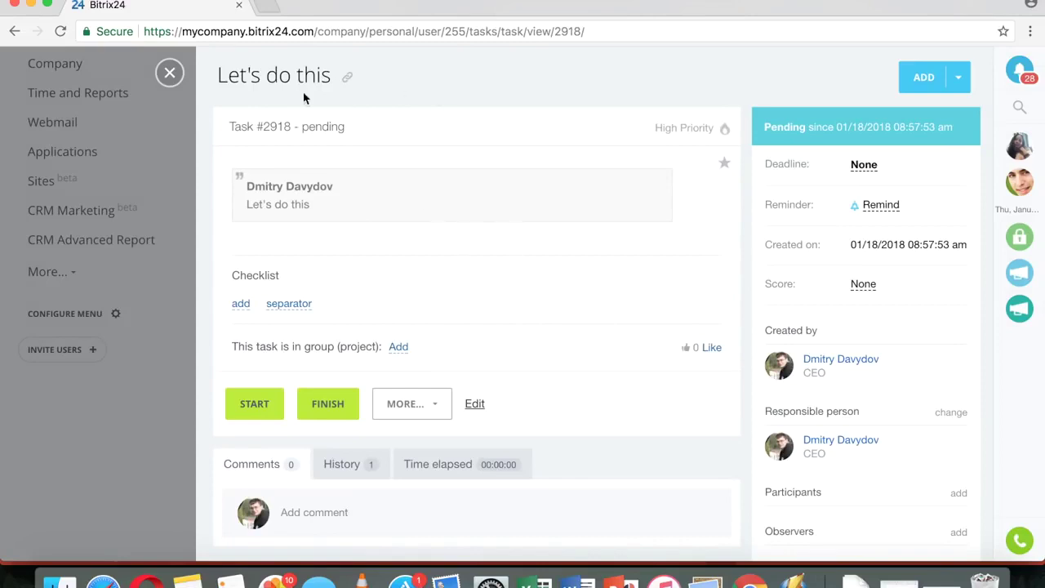
click(170, 73)
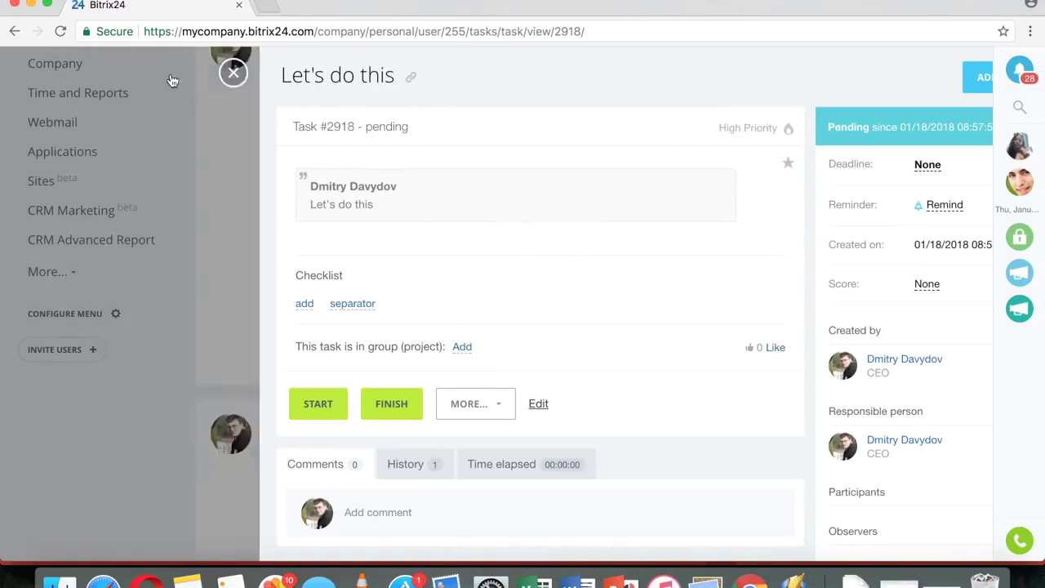
scroll(555, 255, up, 2)
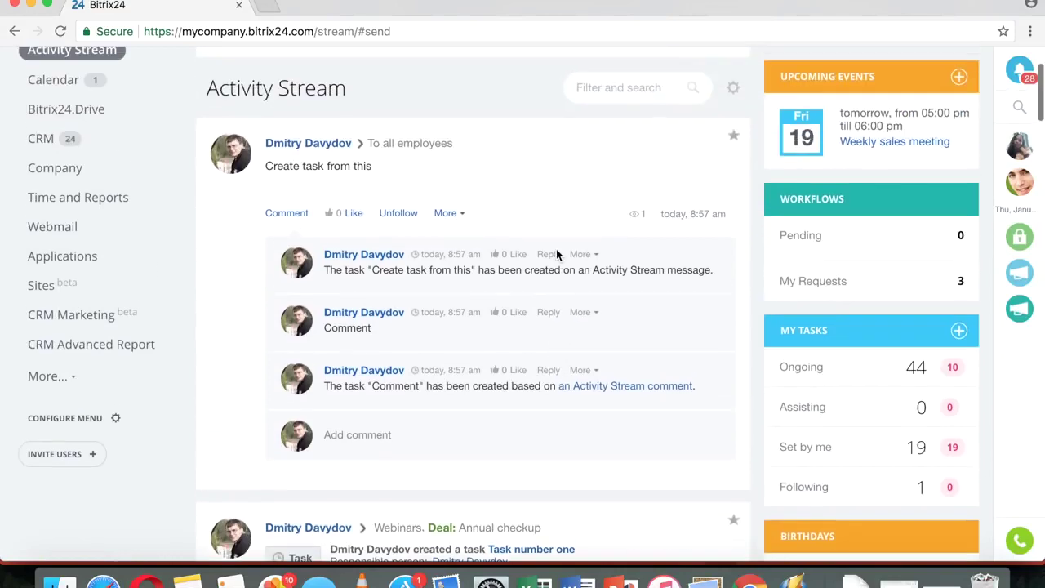
- Follow the comment's source link, then show the Tasks Projects list (Marketing strategy, Expo Booth, HR)
click(636, 386)
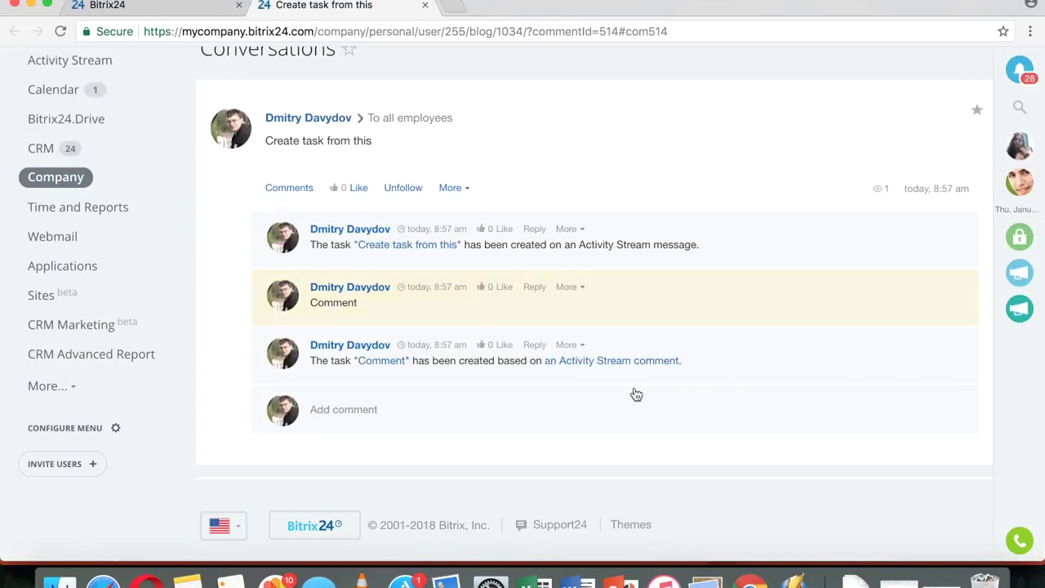
scroll(572, 326, up, 3)
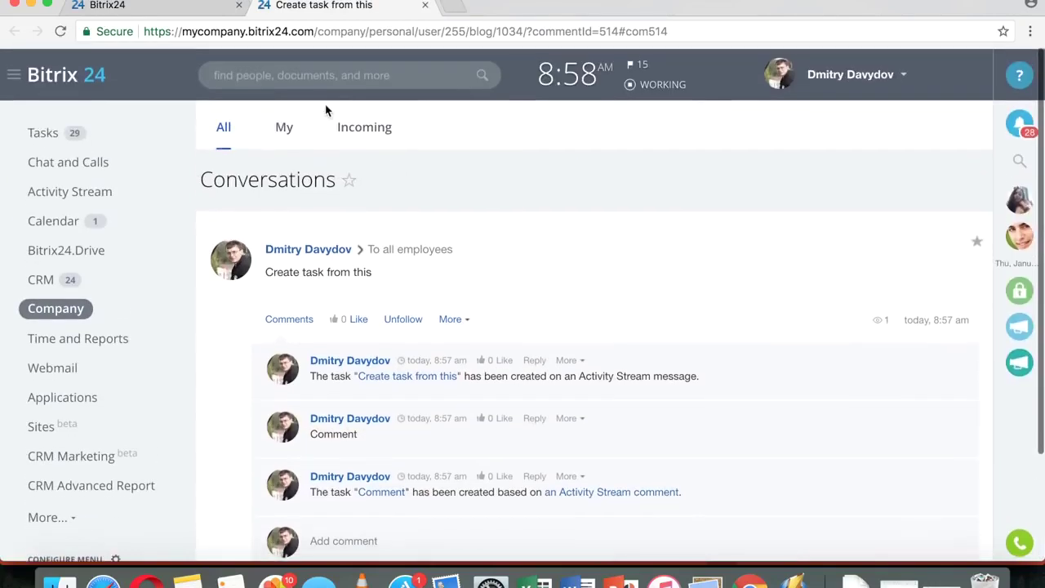
click(55, 131)
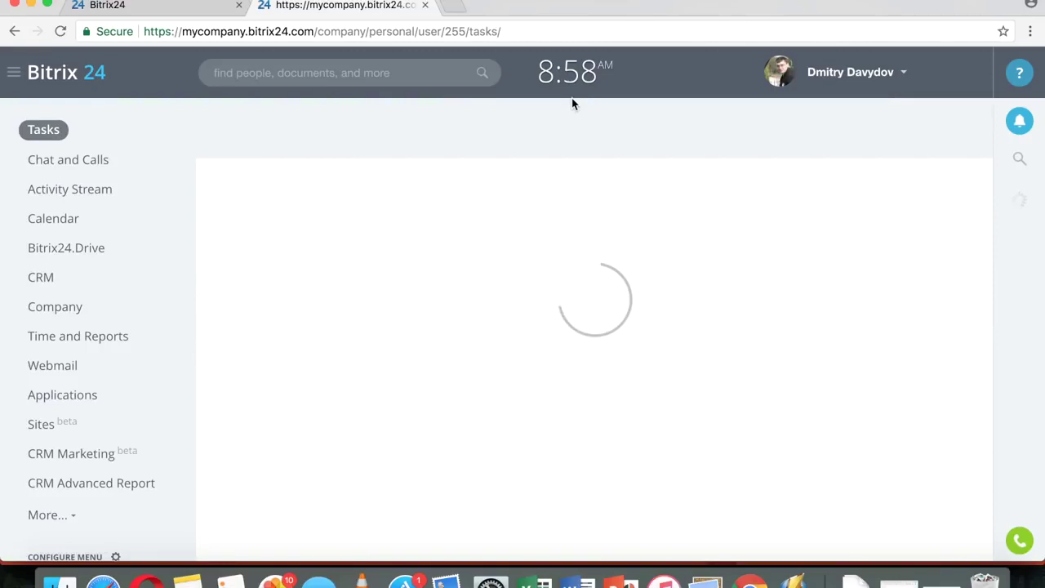
click(692, 129)
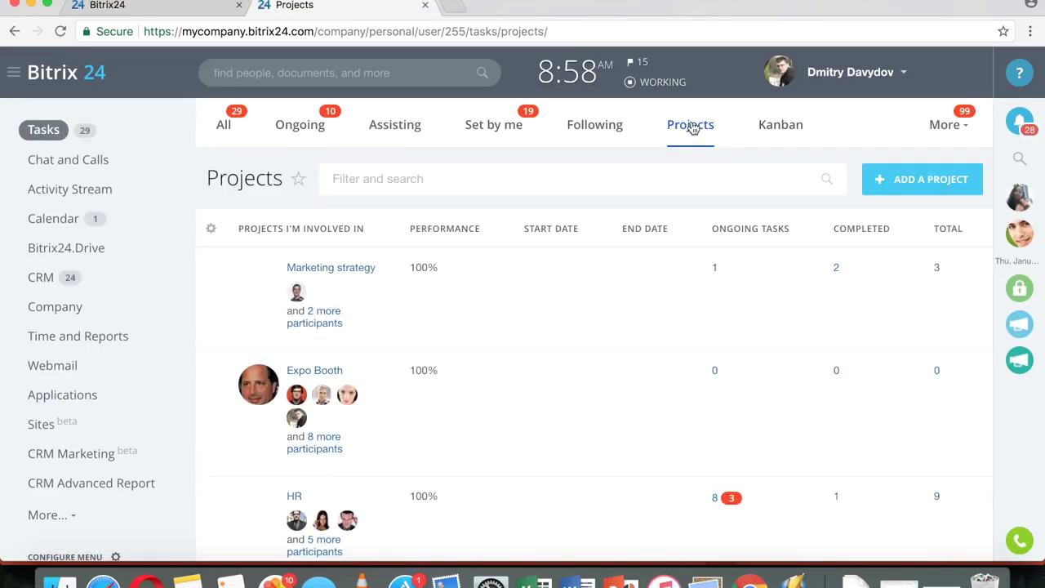
click(908, 171)
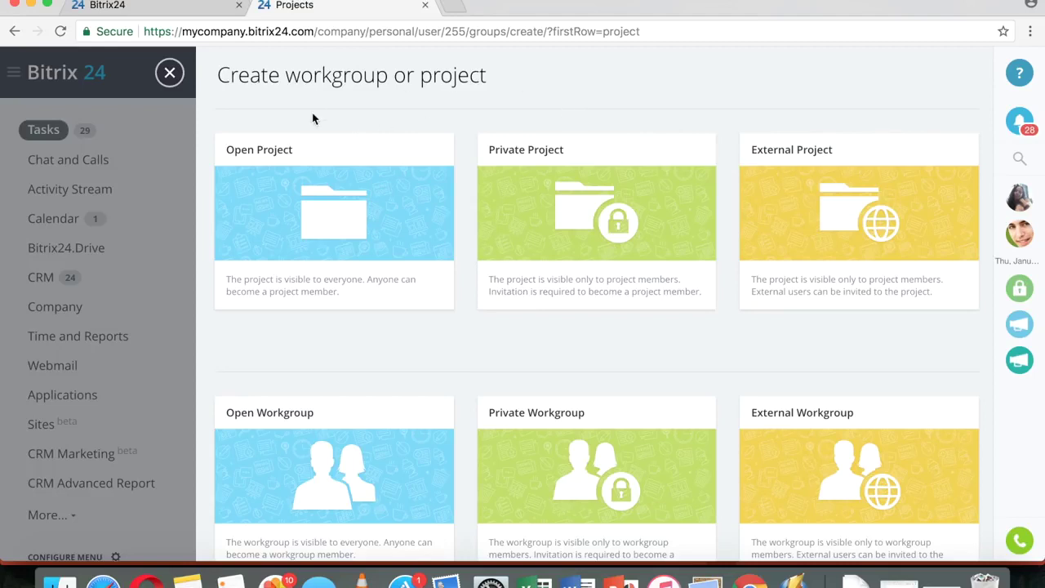
- Look over the Open, Private and External project and workgroup options
scroll(322, 349, down, 1)
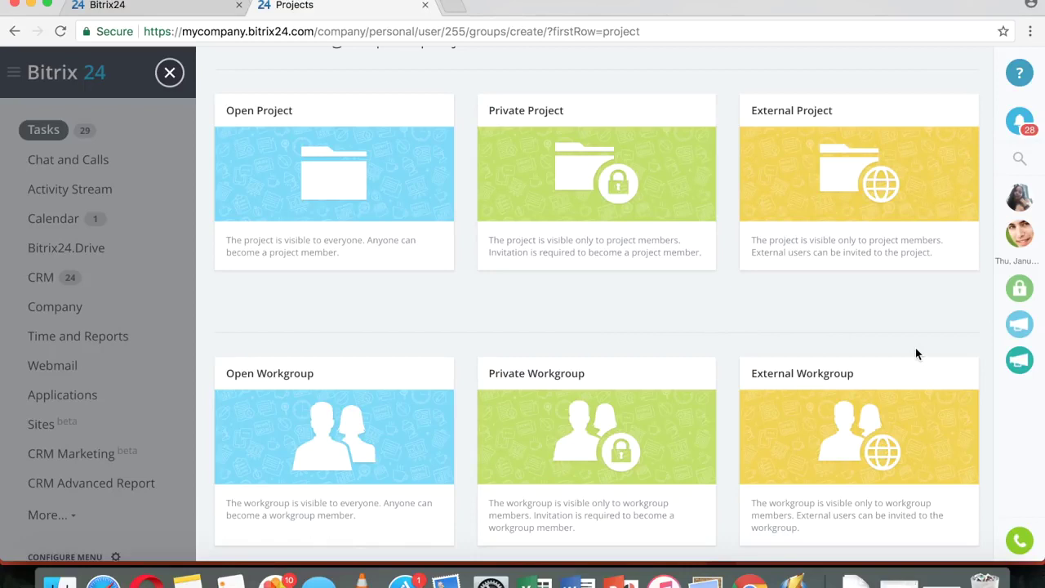
scroll(915, 354, up, 1)
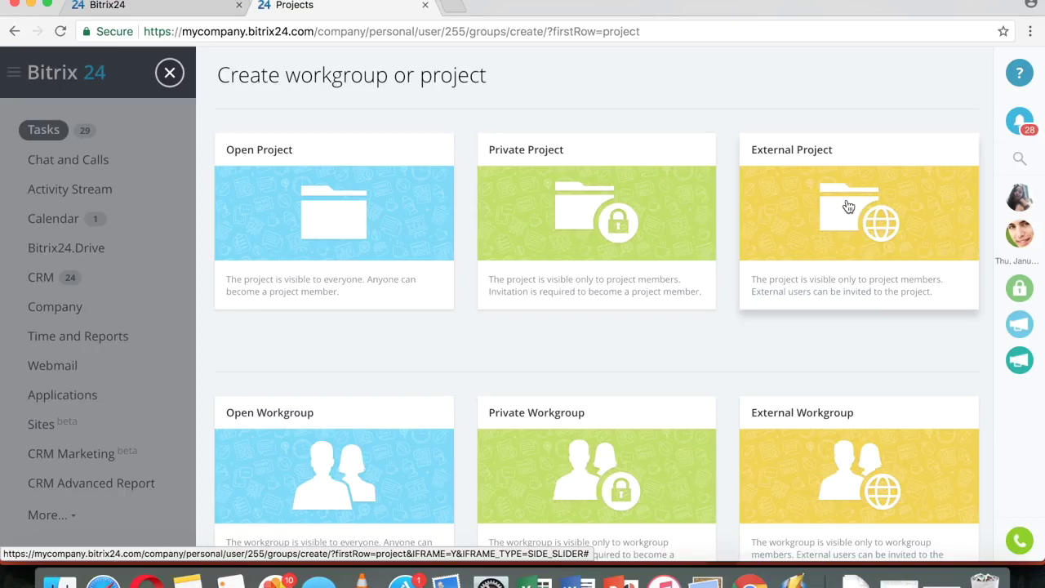
- Start an external project named 'Test project one' running 01/18/2018 to 01/31/2018
click(848, 207)
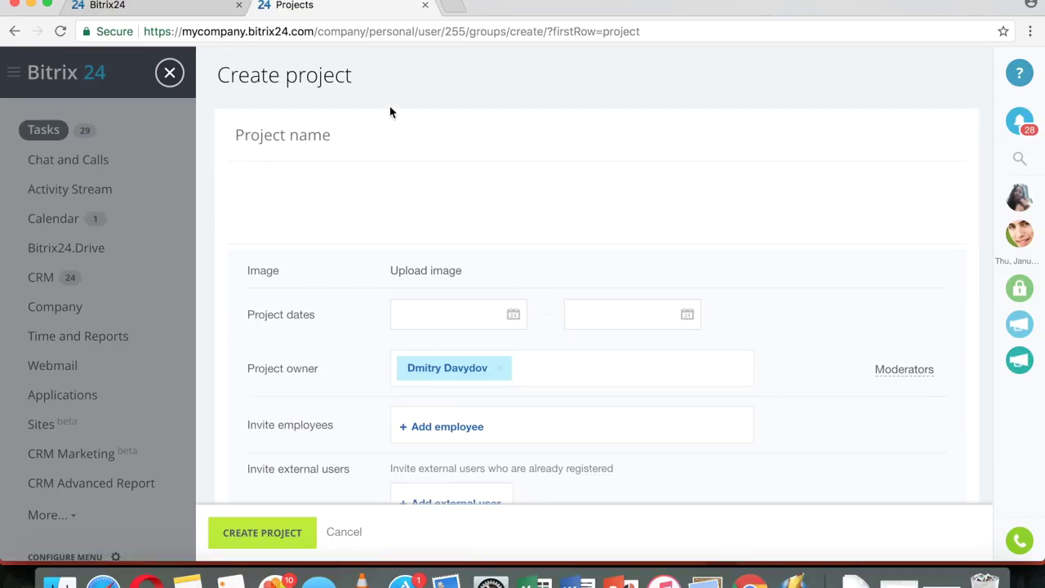
click(345, 133)
text(T)
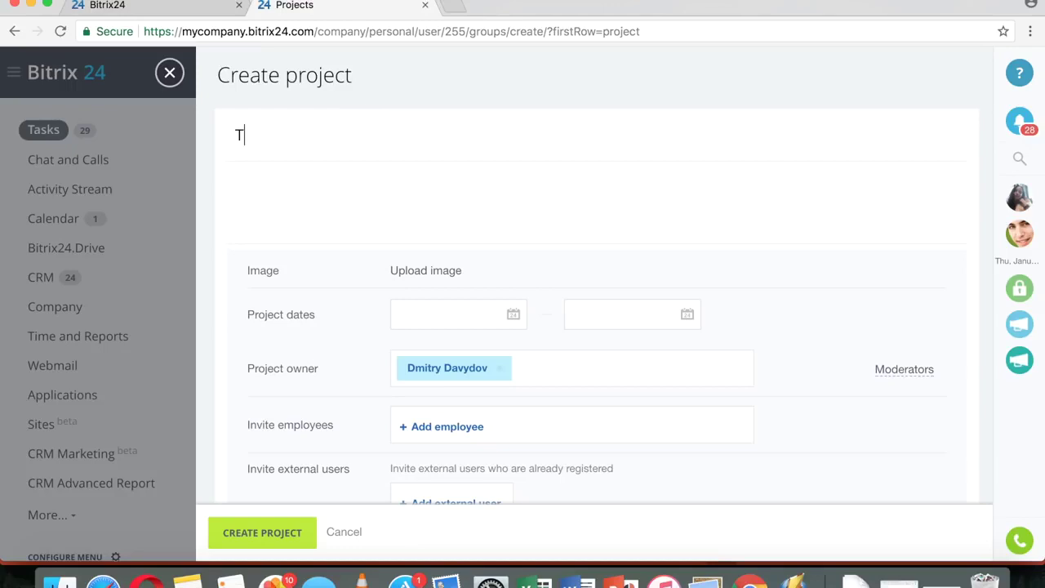
text(est project one)
click(441, 194)
scroll(490, 203, down, 1)
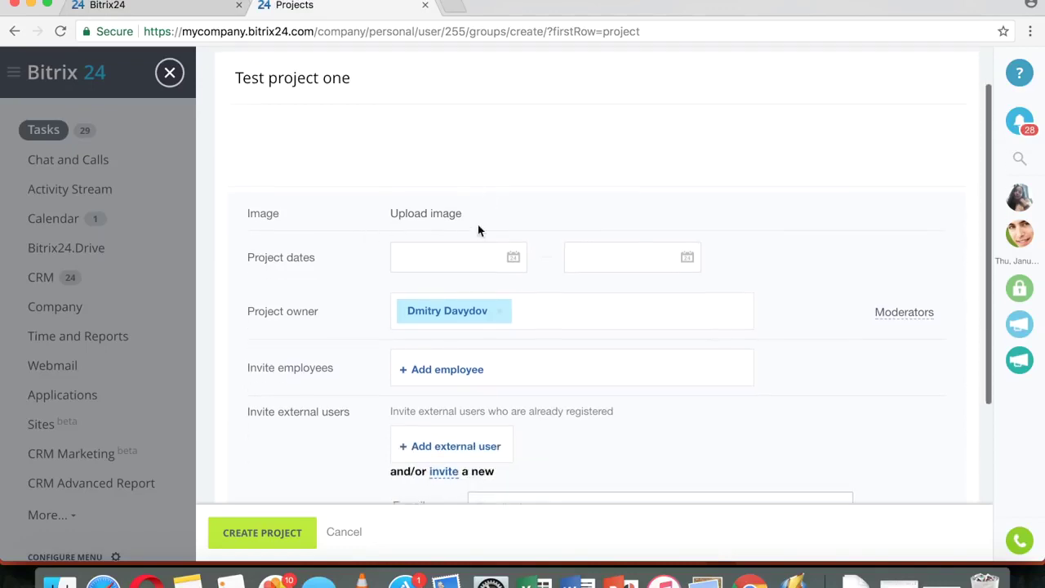
click(463, 254)
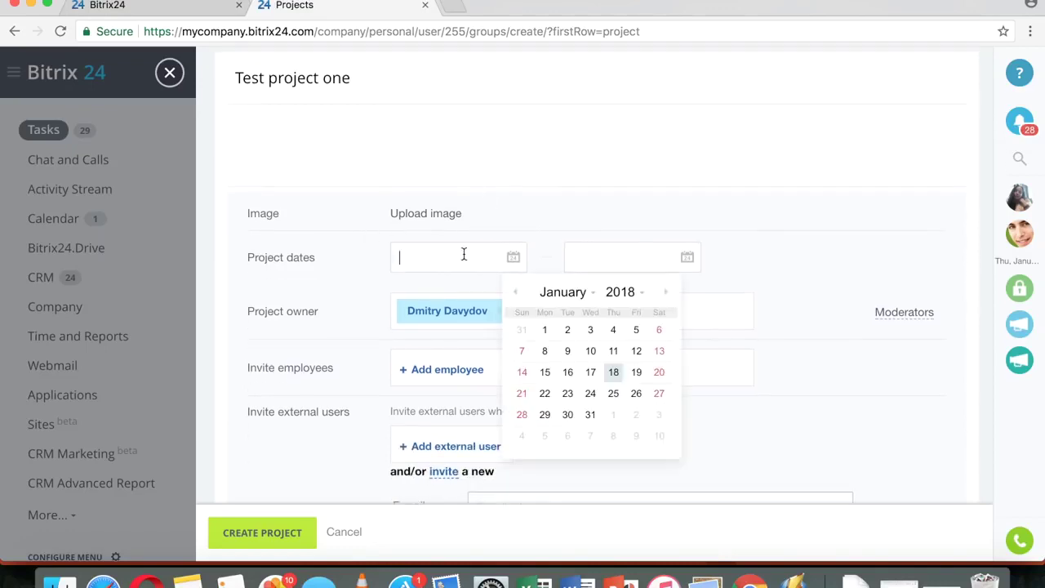
click(614, 374)
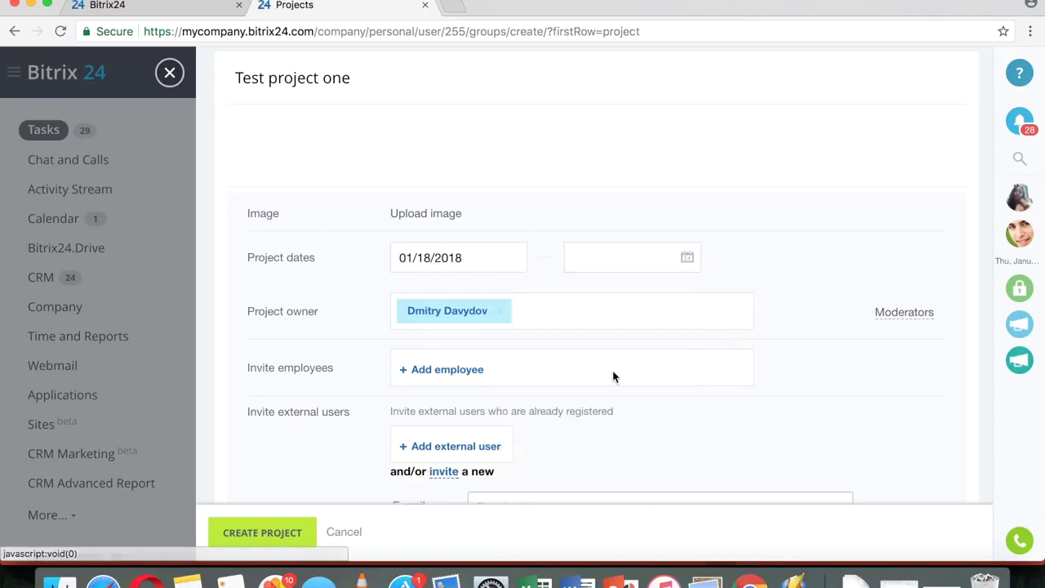
click(641, 258)
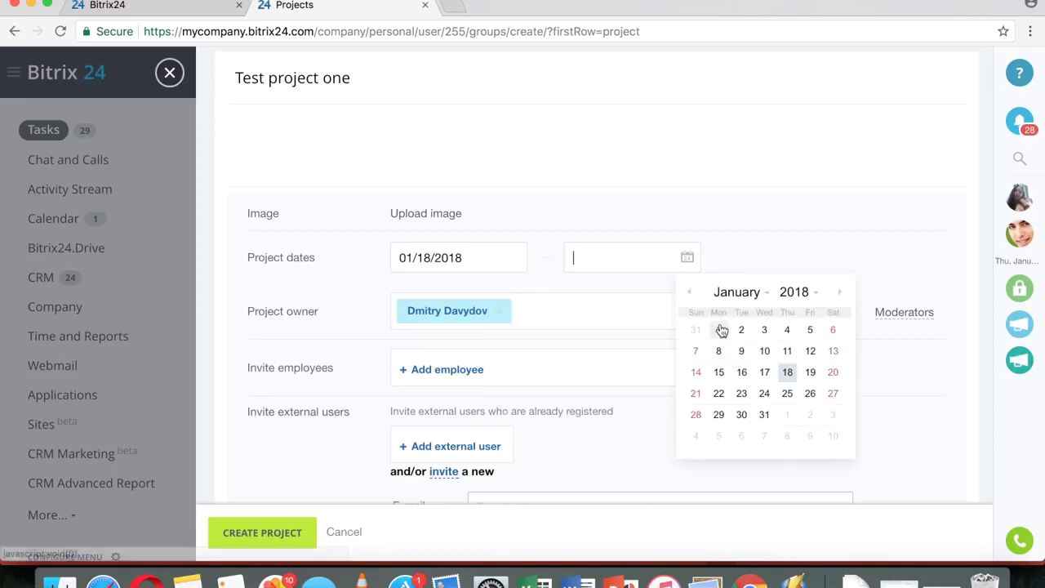
click(765, 417)
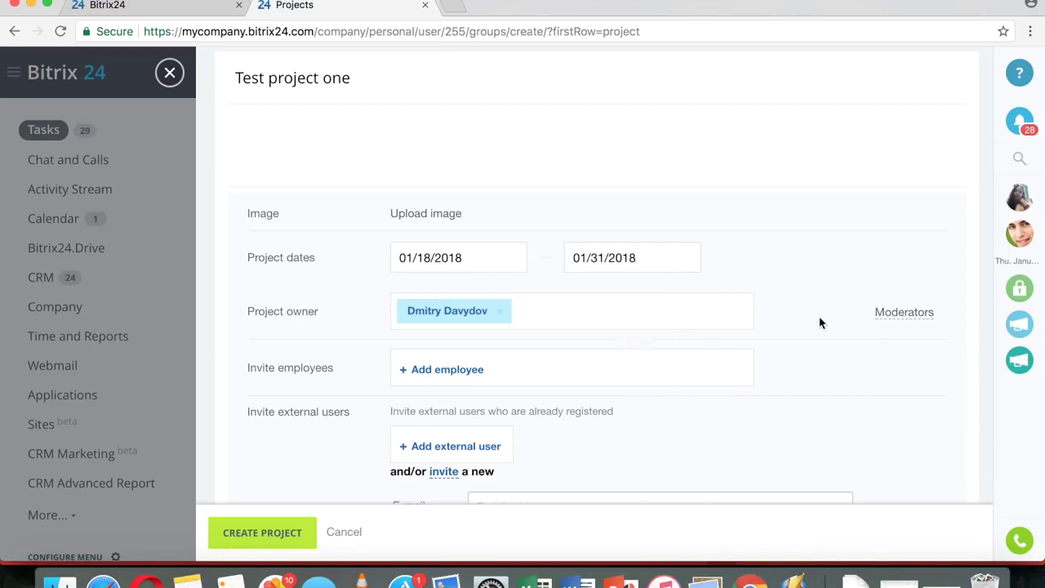
click(903, 318)
- Assign one colleague as project moderator, leaving the invited employees empty
scroll(843, 349, down, 2)
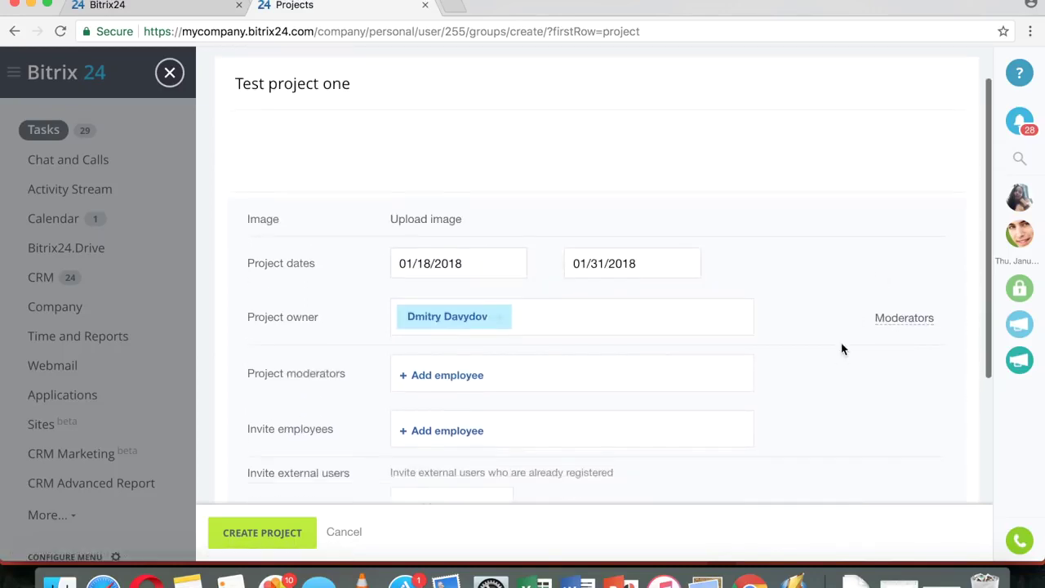
click(448, 365)
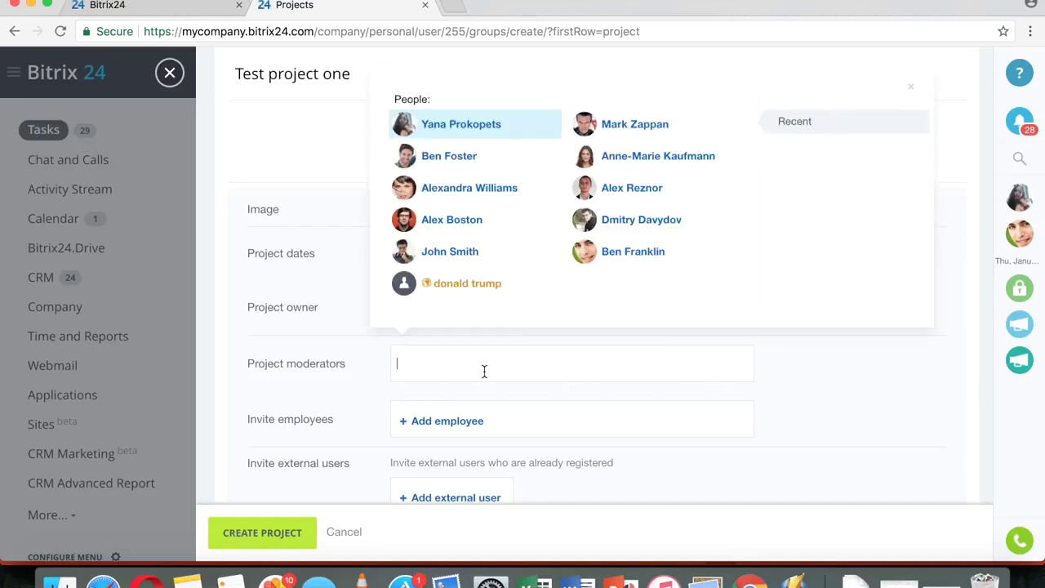
click(477, 189)
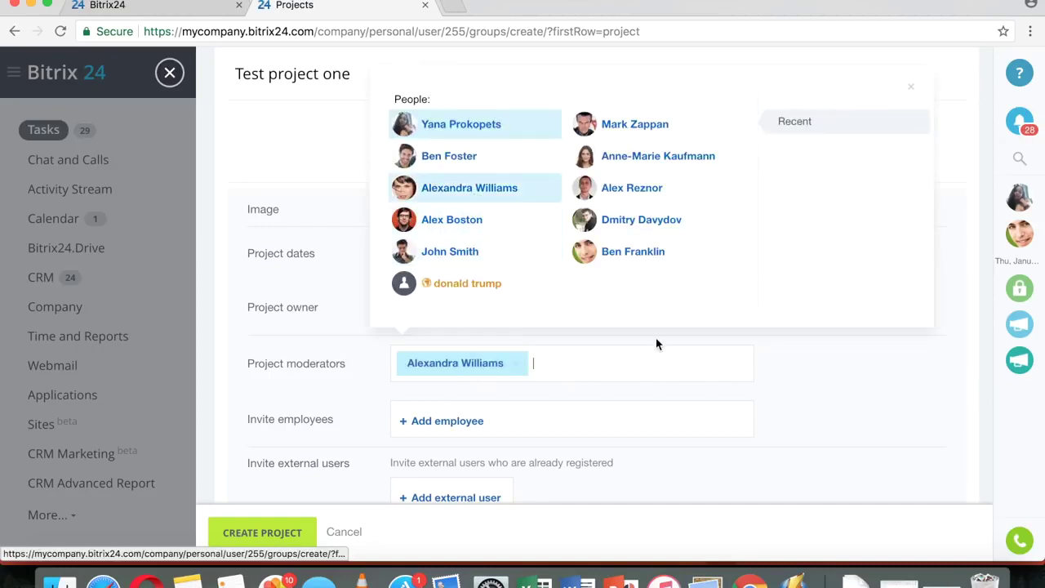
scroll(656, 343, down, 3)
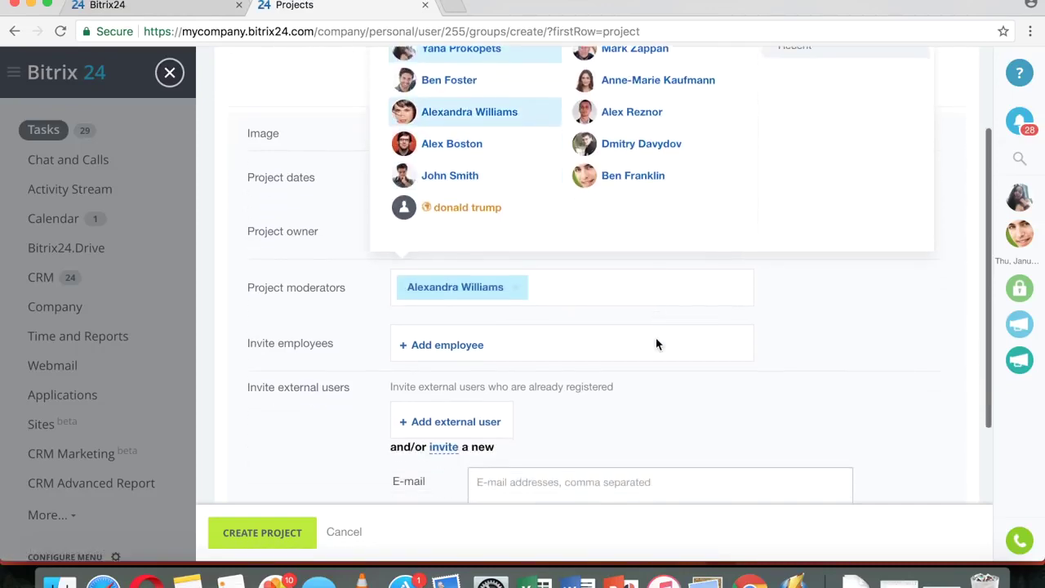
click(438, 343)
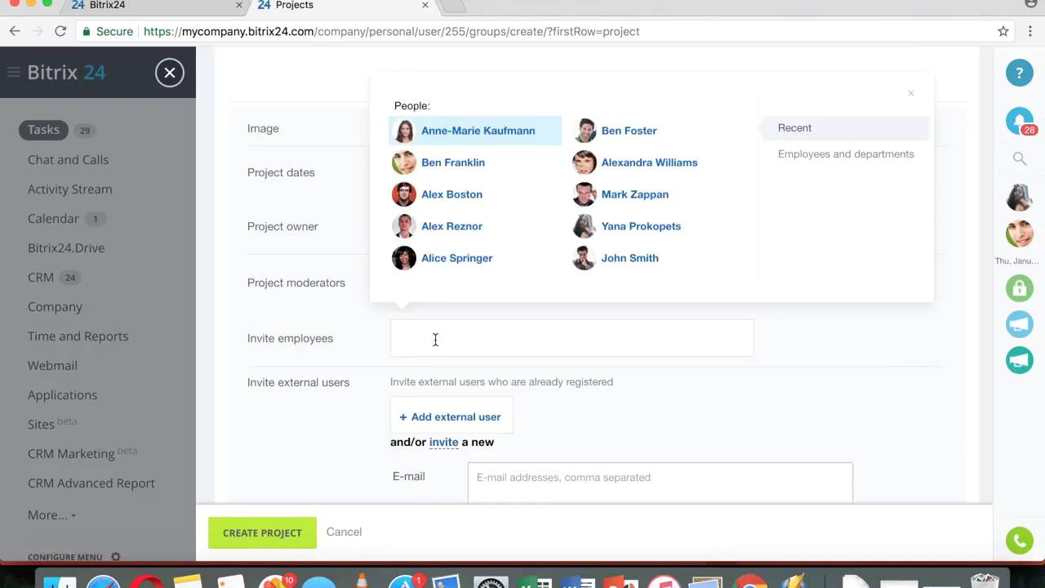
click(856, 154)
scroll(856, 155, down, 3)
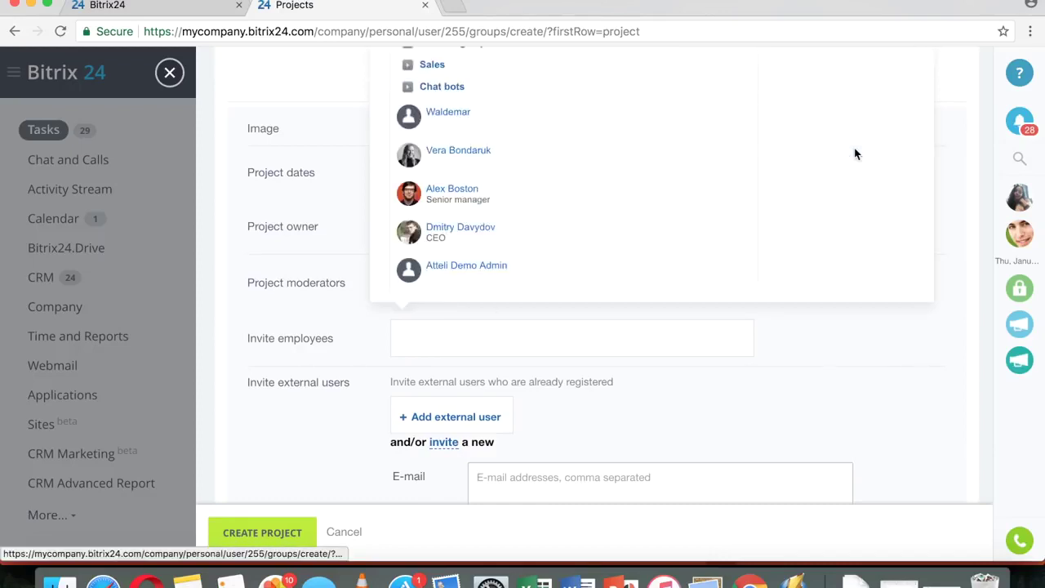
scroll(829, 180, up, 5)
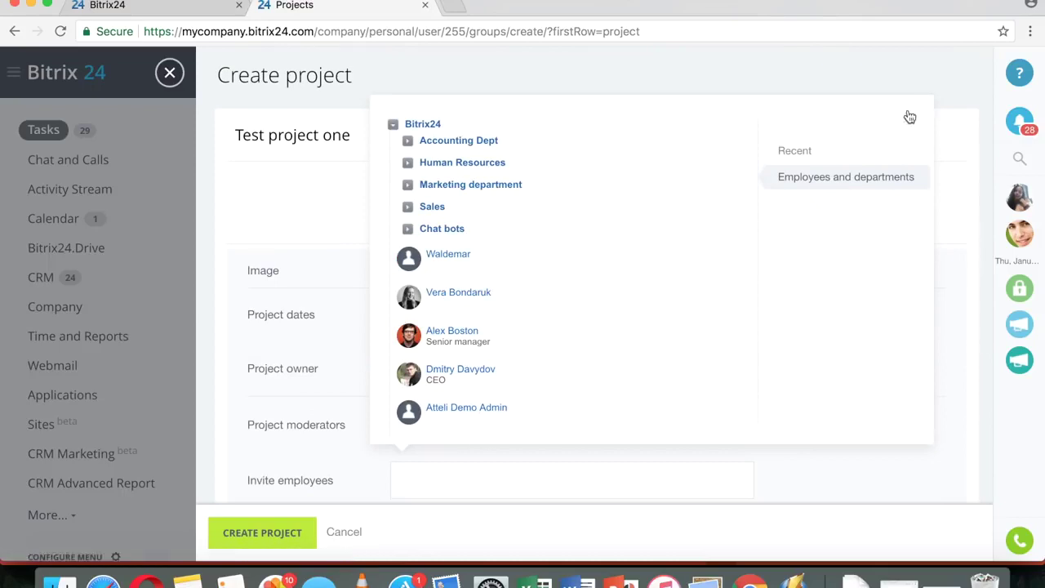
click(910, 114)
scroll(719, 276, down, 3)
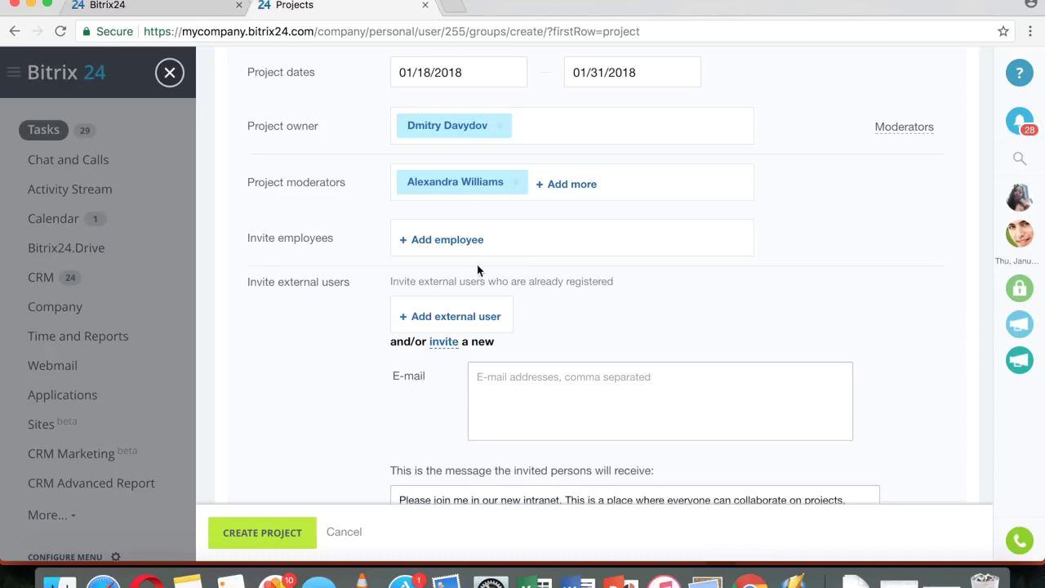
- Enter an external invitee's e-mail address and expand the project's extra settings
click(580, 396)
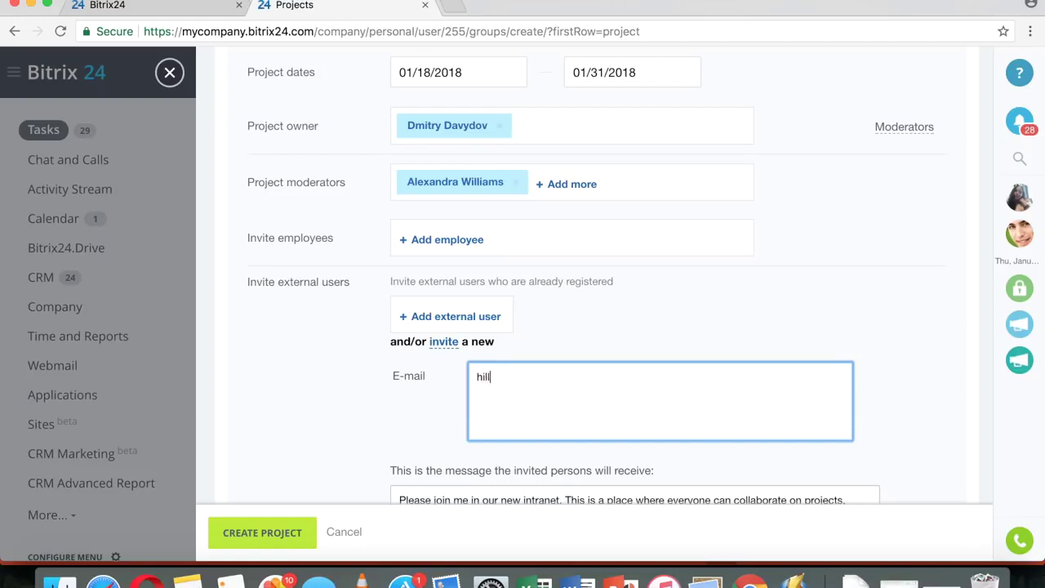
scroll(690, 376, down, 3)
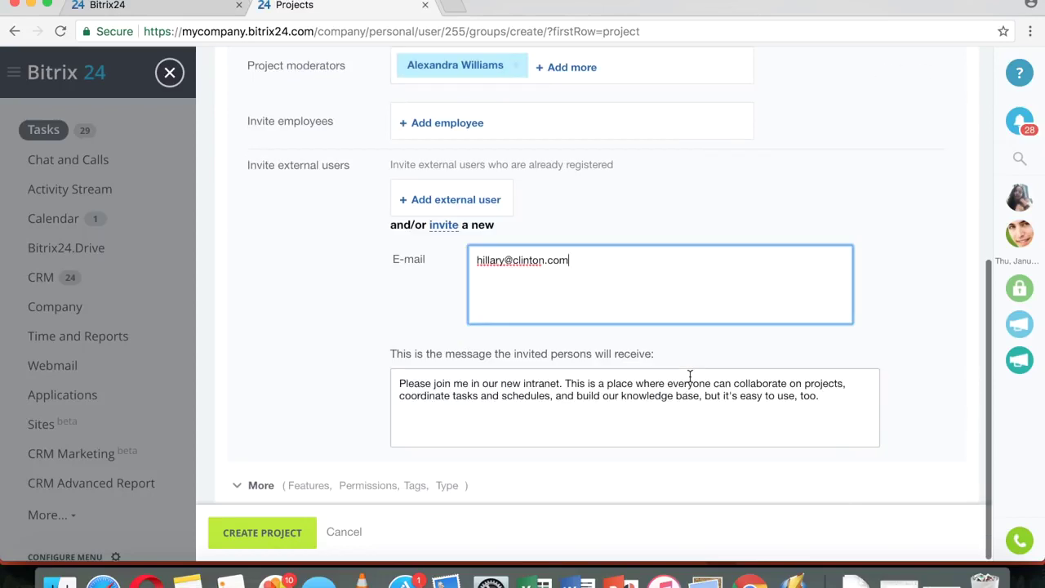
click(271, 487)
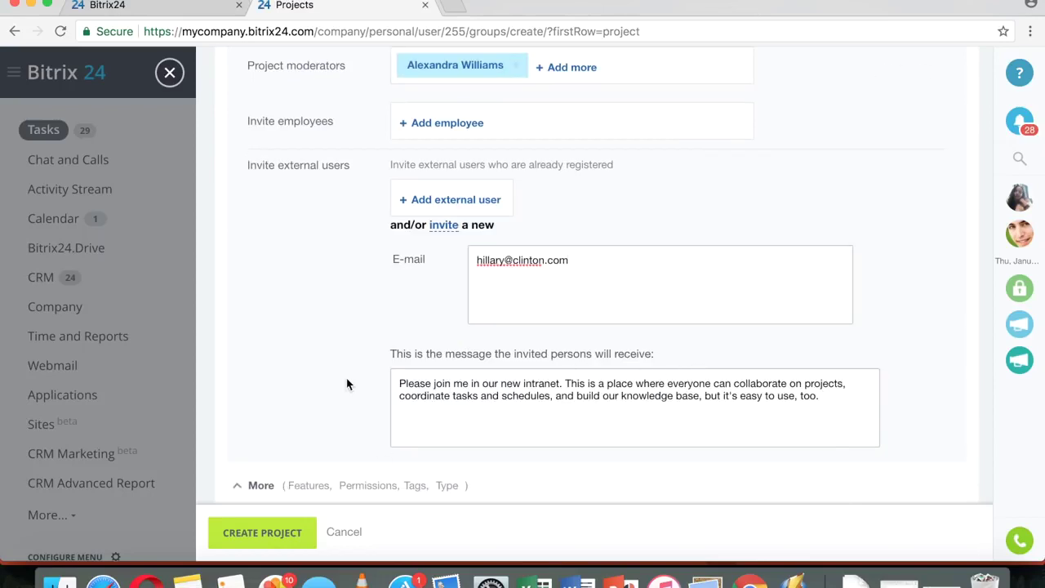
scroll(347, 381, down, 5)
scroll(347, 384, down, 1)
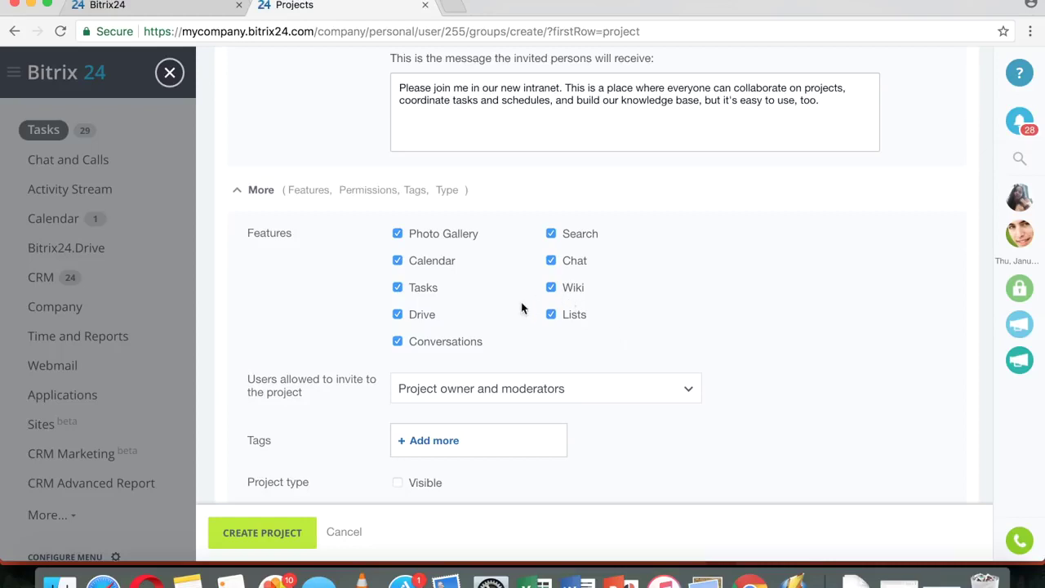
- Keep 'Users allowed to invite' as Project owner and moderators and create Test project one
scroll(751, 281, down, 3)
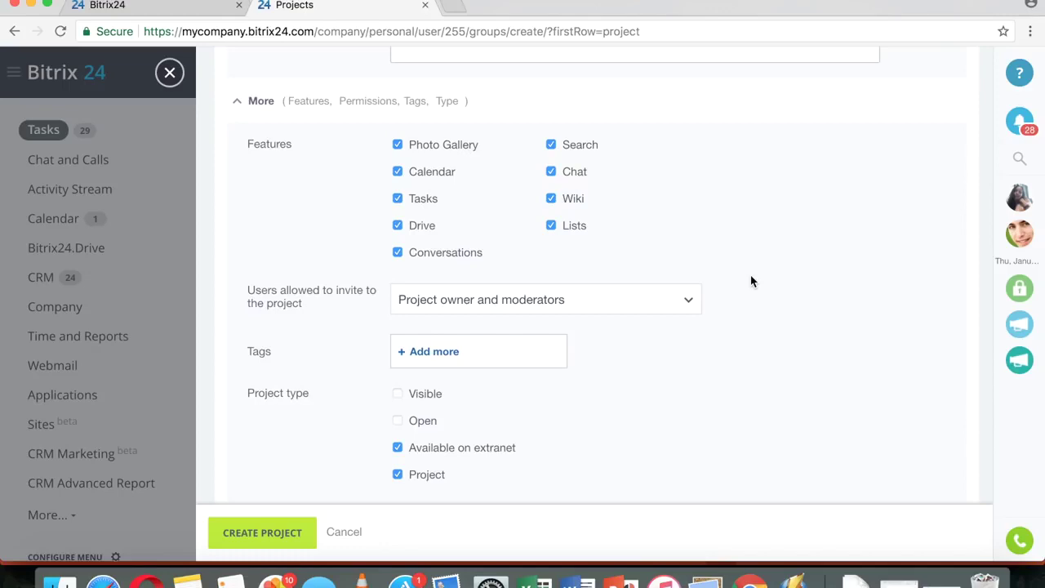
click(682, 297)
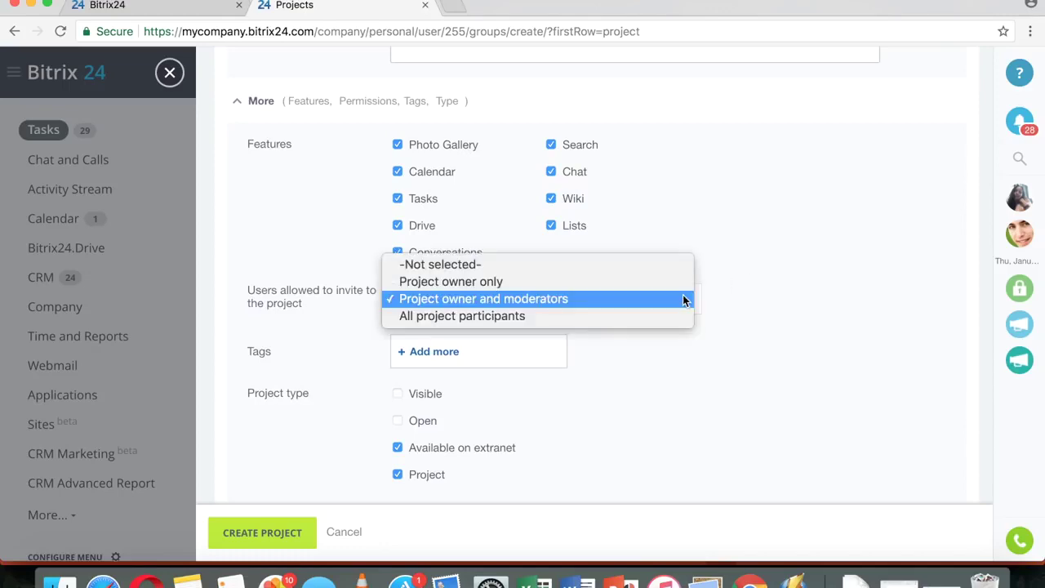
click(822, 274)
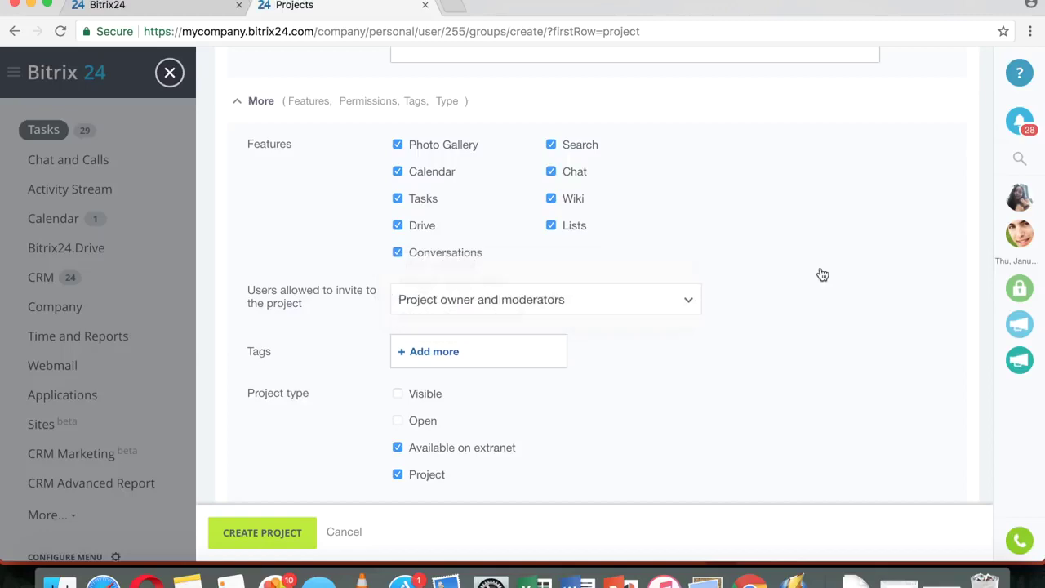
click(267, 536)
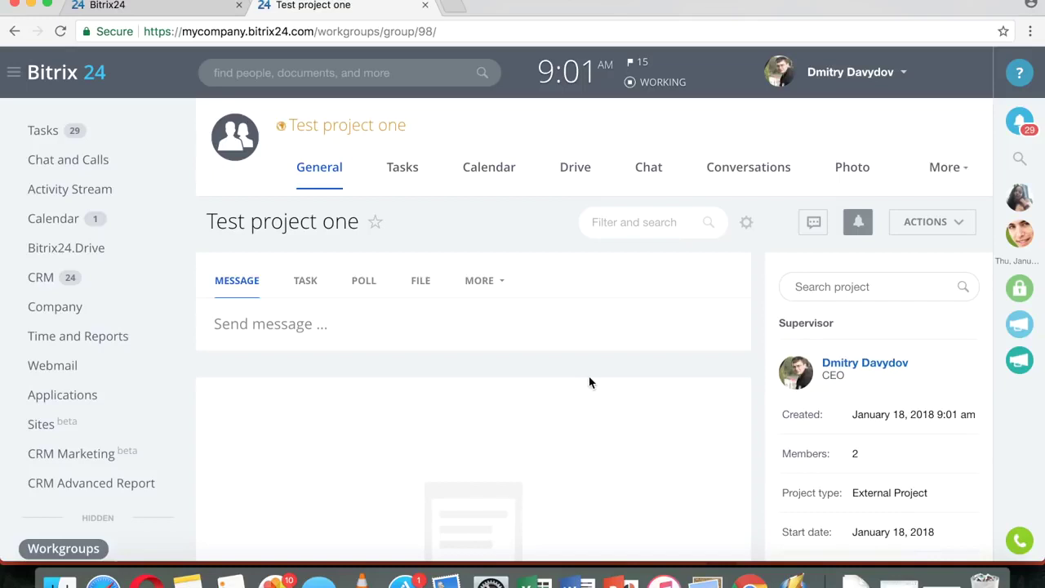
- Choose Edit Settings from the ACTIONS menu of Test project one
scroll(564, 372, down, 3)
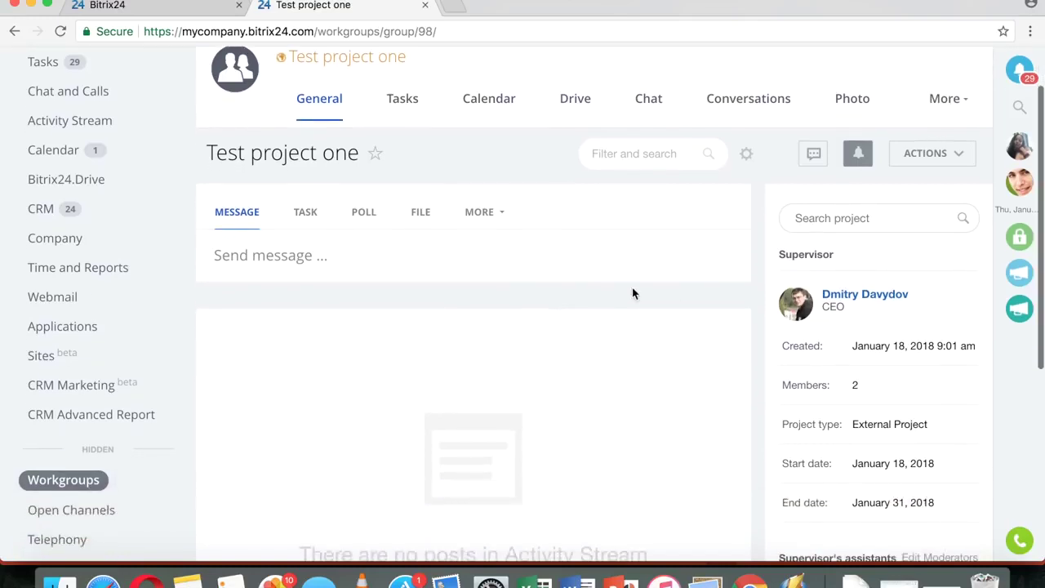
click(951, 161)
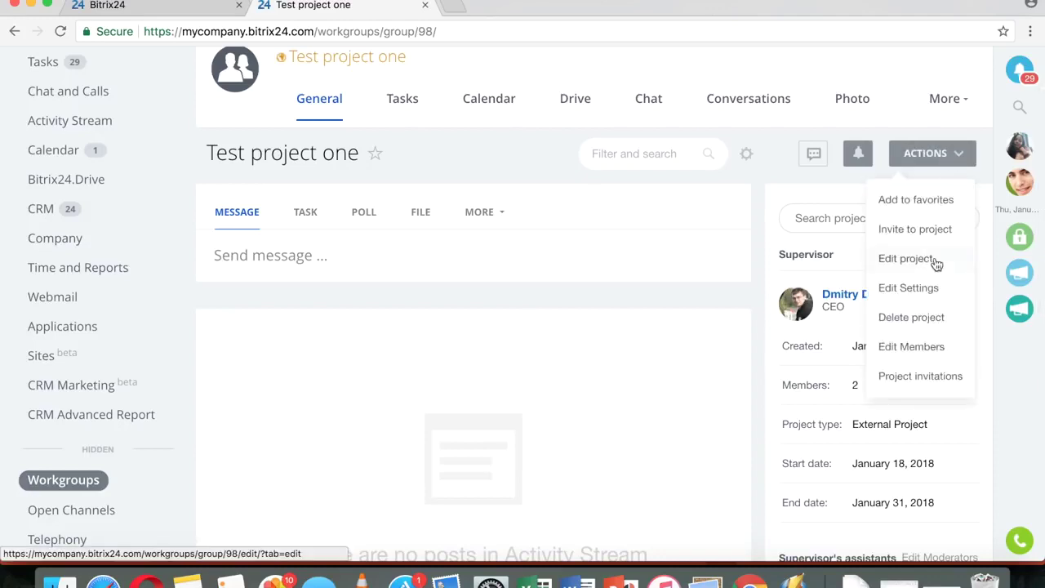
click(934, 290)
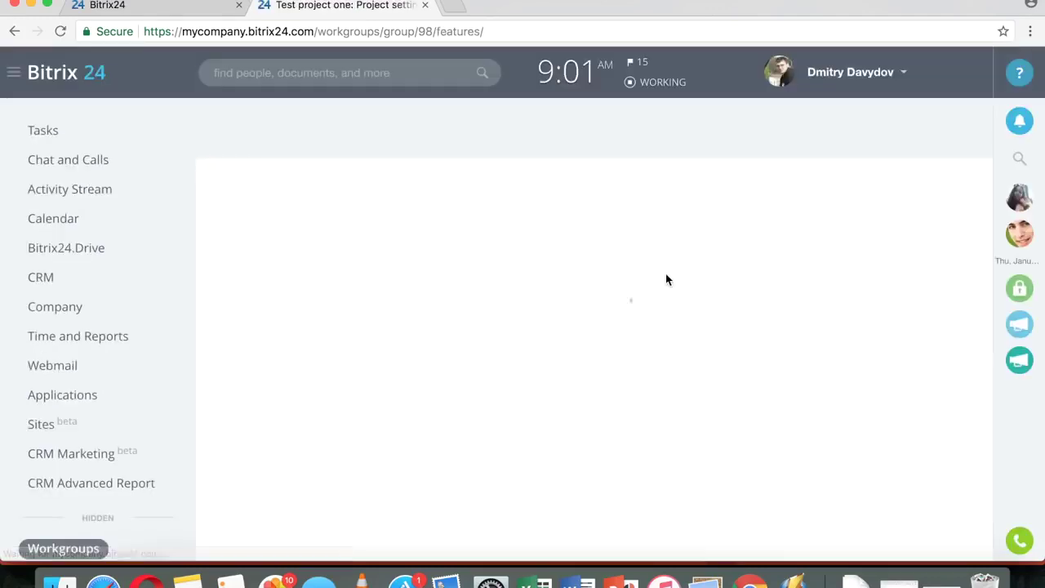
- Review the Calendar, Tasks, Drive, Conversations and Search feature permissions in the project settings
scroll(543, 366, down, 2)
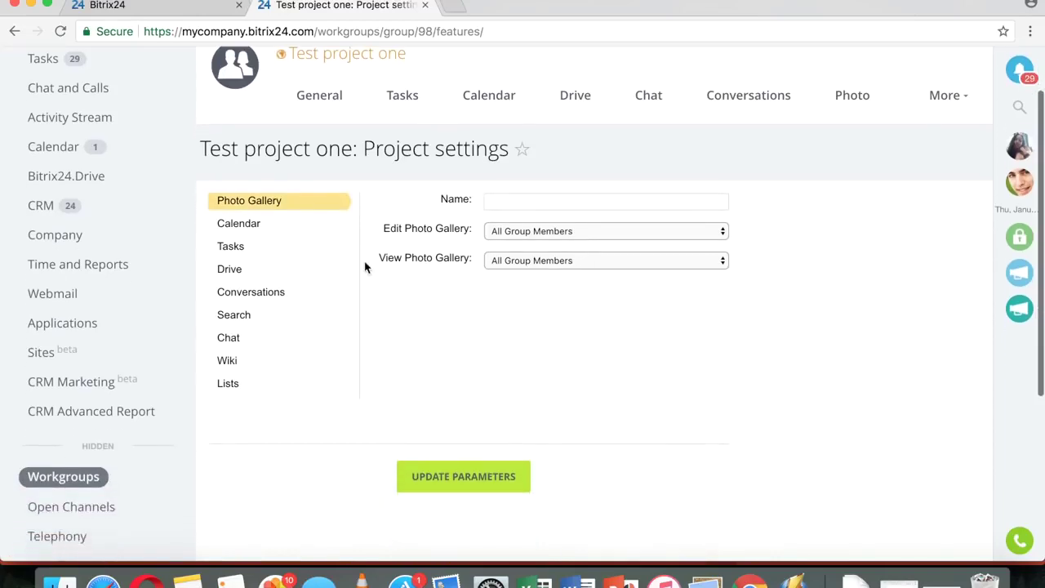
click(259, 224)
click(236, 326)
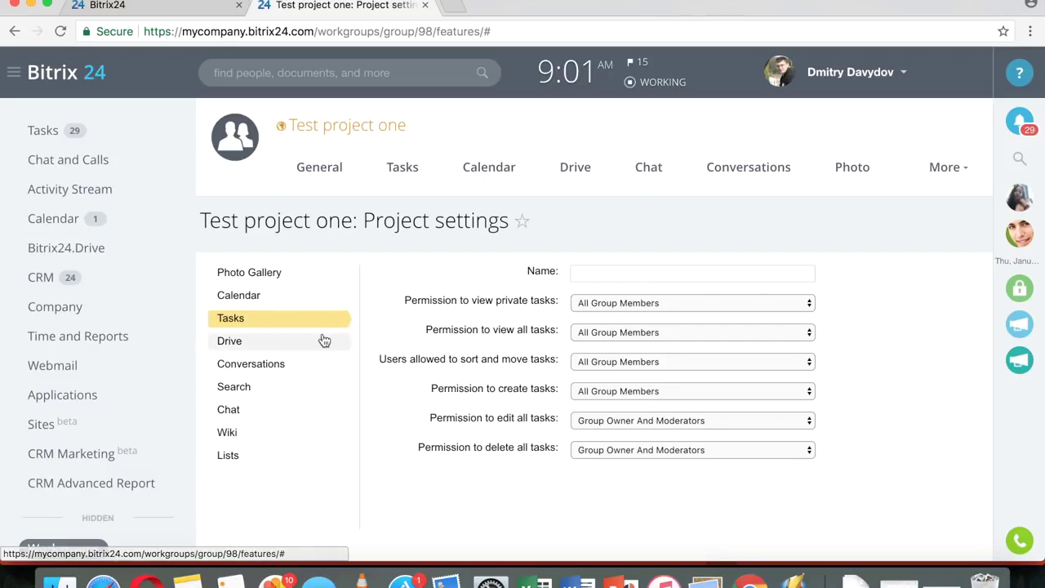
click(239, 344)
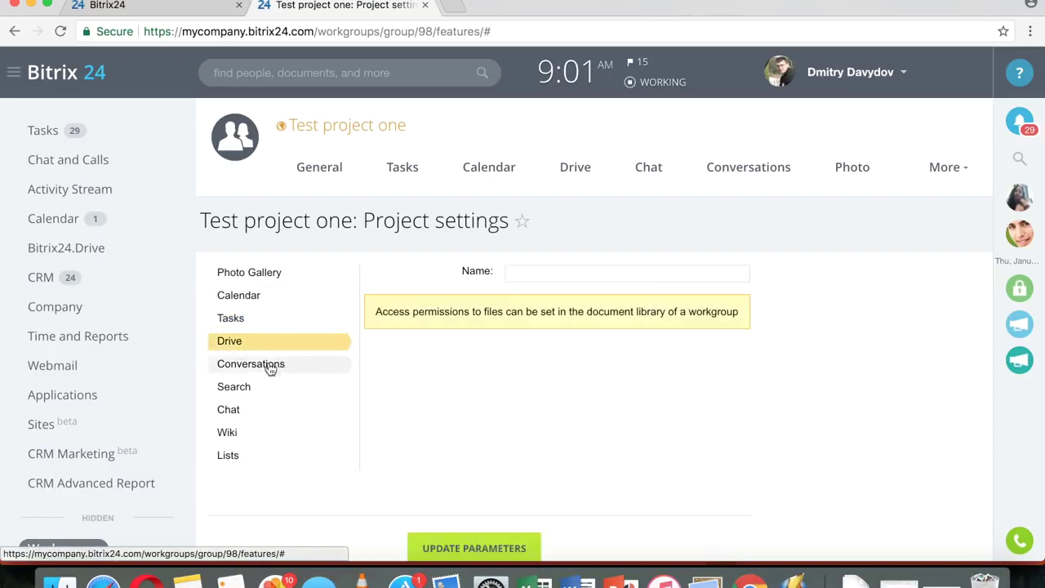
click(271, 369)
click(245, 387)
- Review the Chat, Wiki and Lists feature settings and reveal the More sections
scroll(482, 316, down, 1)
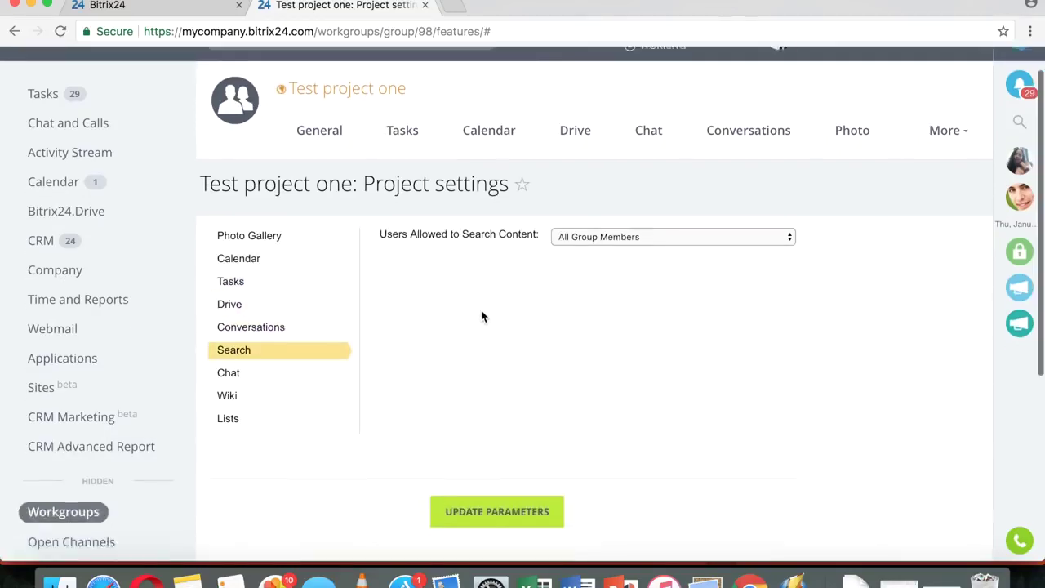
click(228, 330)
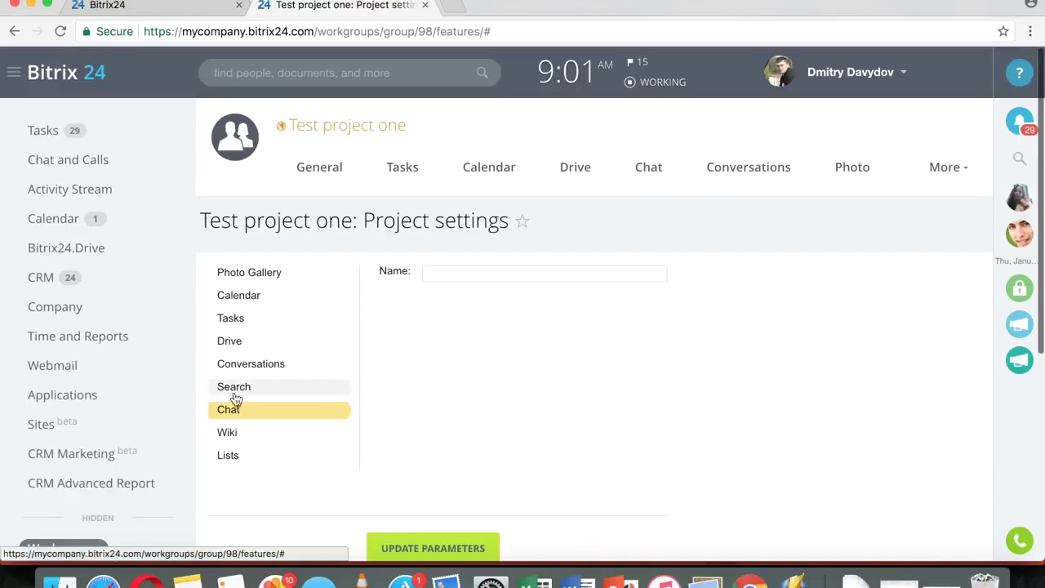
click(234, 434)
click(231, 458)
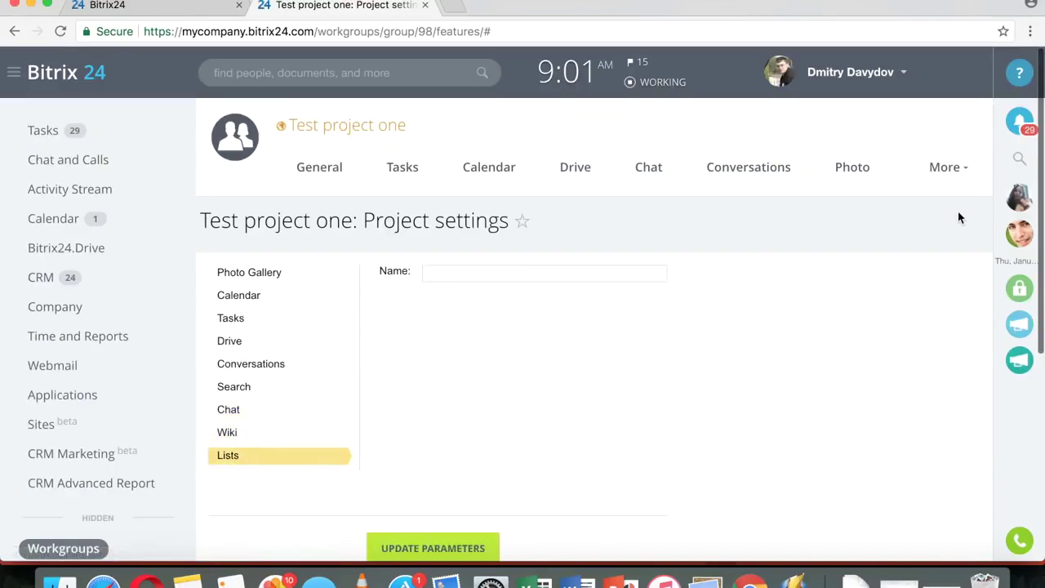
click(944, 168)
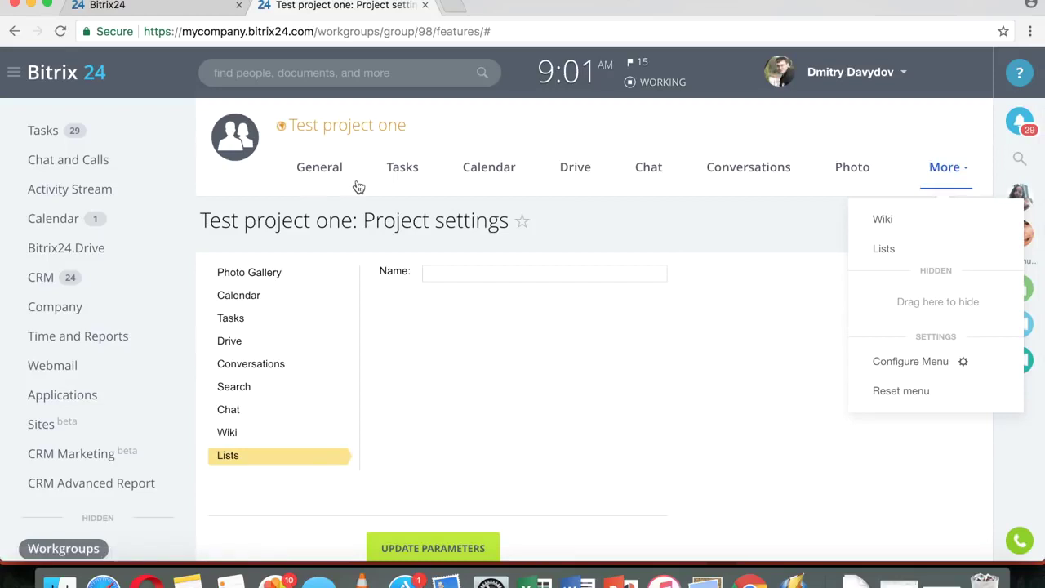
click(45, 133)
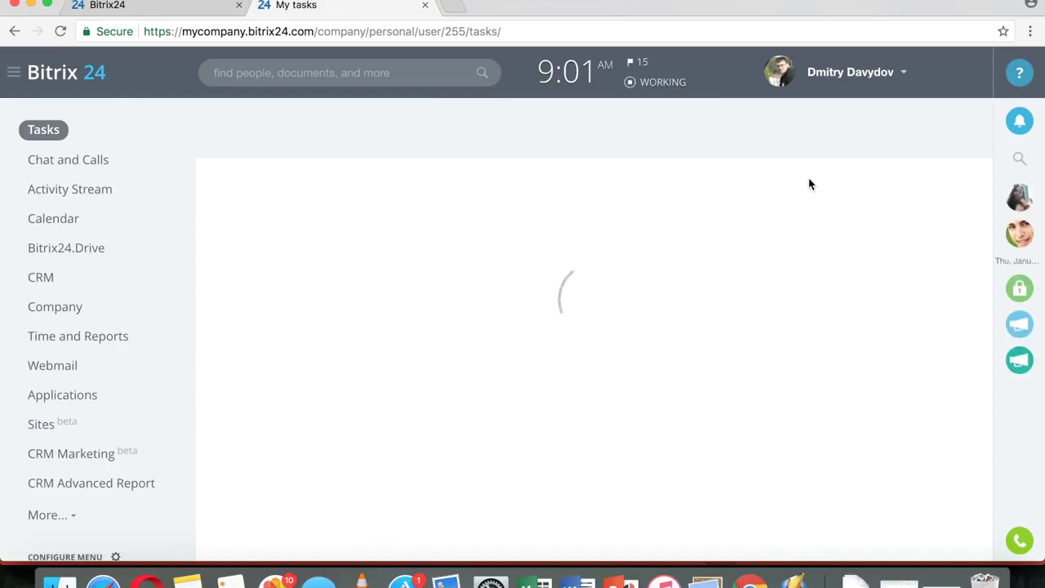
- Show the Projects list with Marketing strategy, Expo Booth, HR and Webinars, checking its filter
click(691, 139)
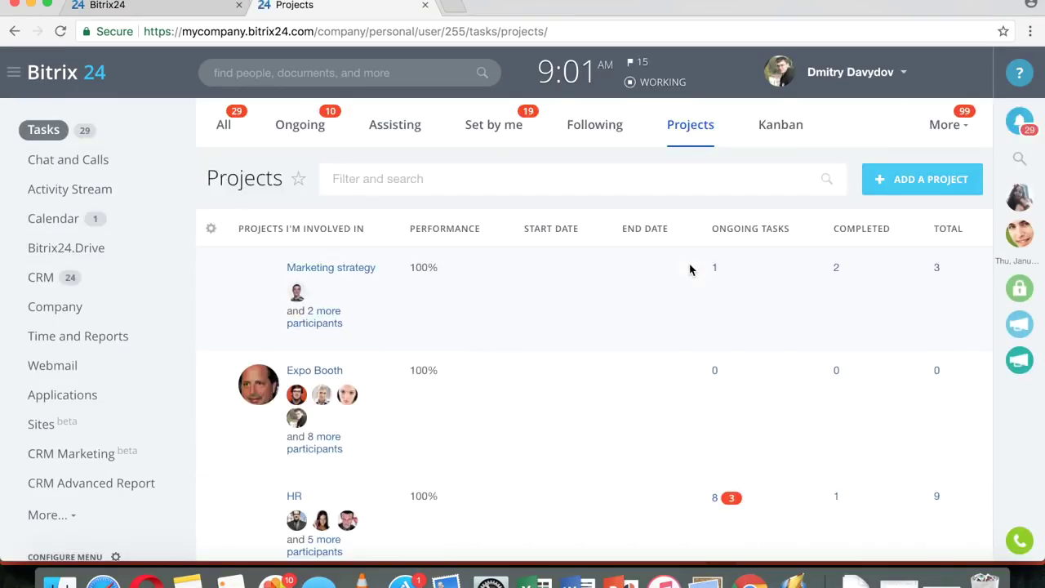
scroll(691, 268, down, 1)
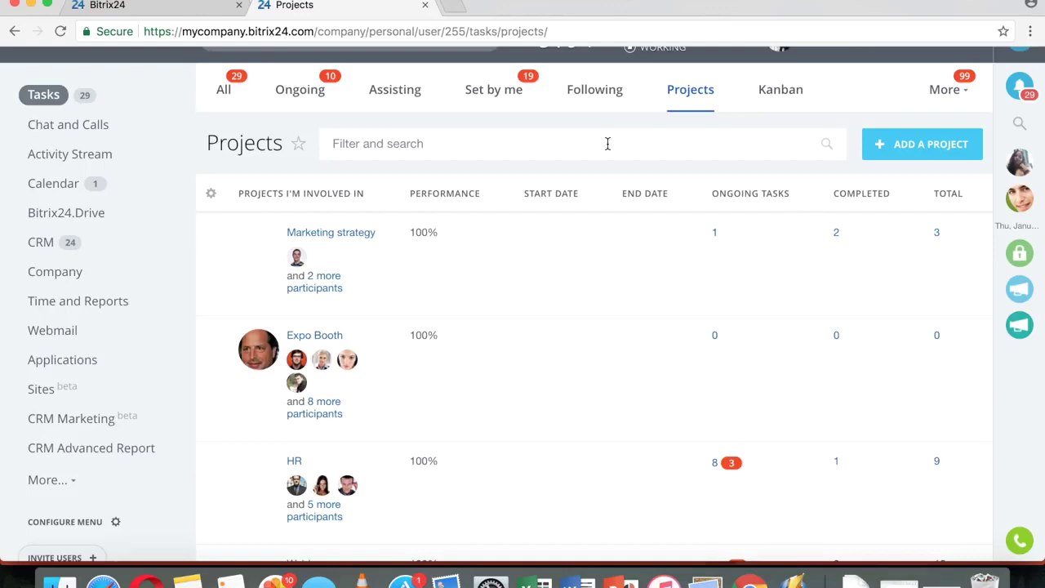
click(608, 144)
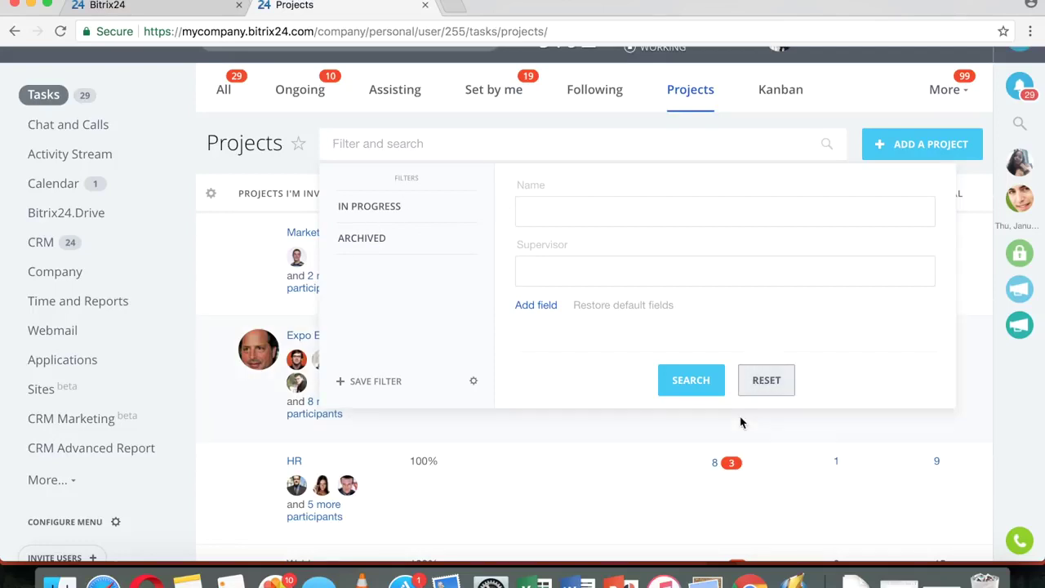
click(593, 122)
scroll(579, 360, down, 5)
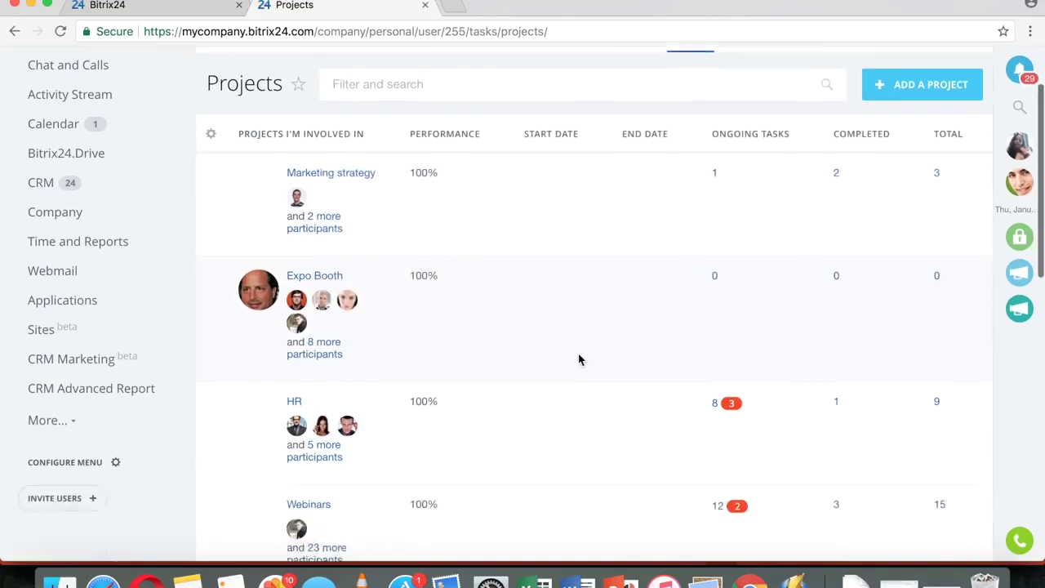
- Open the Webinars project and browse its General feed
click(319, 301)
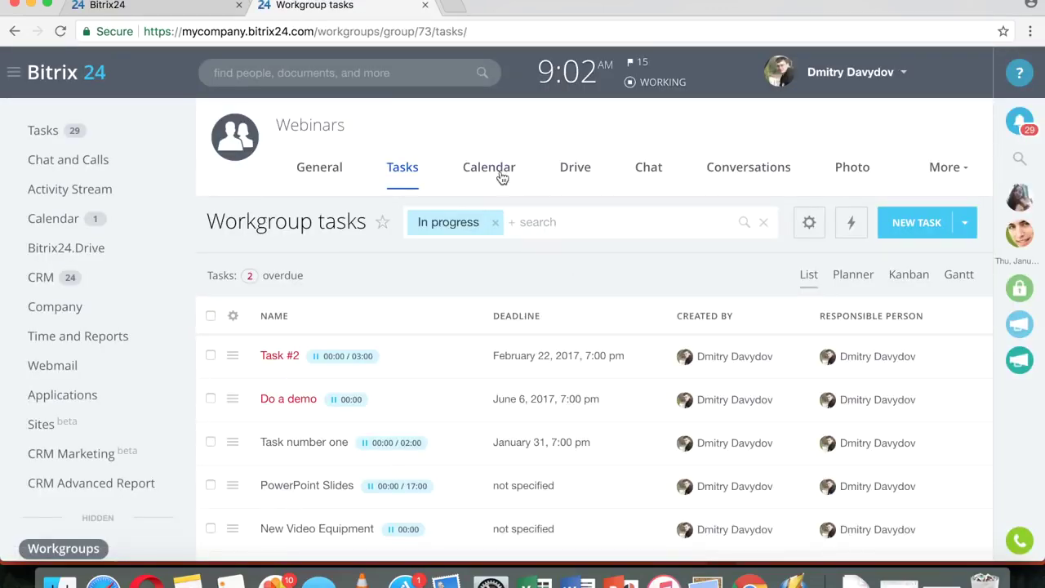
click(311, 176)
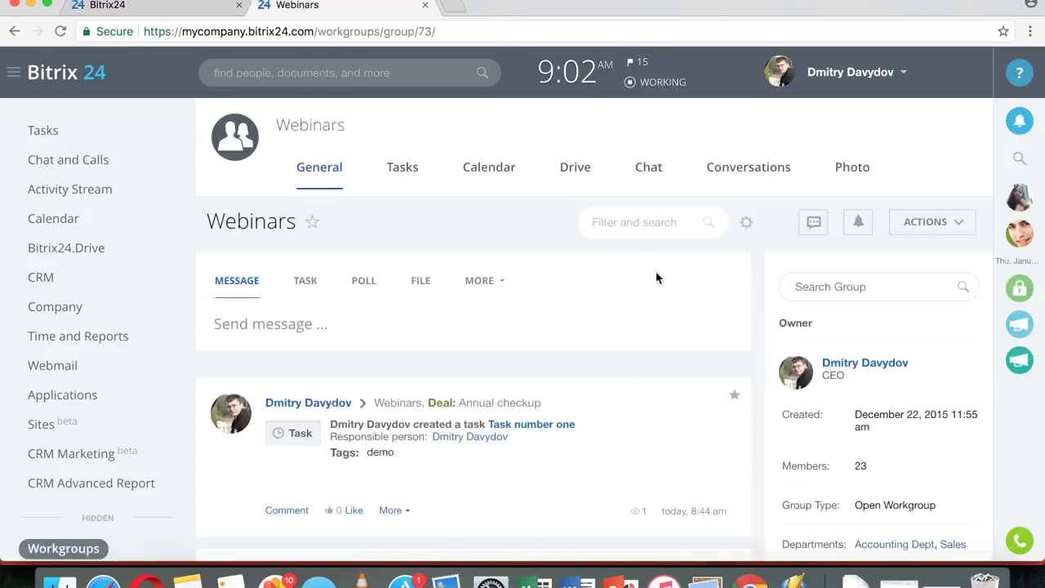
scroll(469, 381, down, 5)
scroll(441, 326, up, 5)
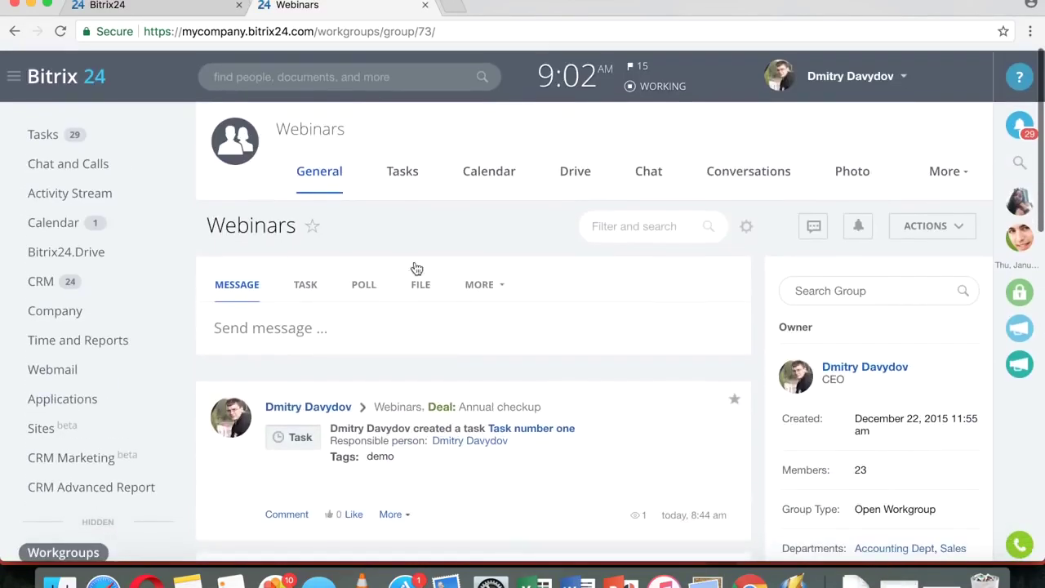
- Show the Webinars tasks as a Kanban board with New, In progress, Awaiting approval and Finished
click(401, 172)
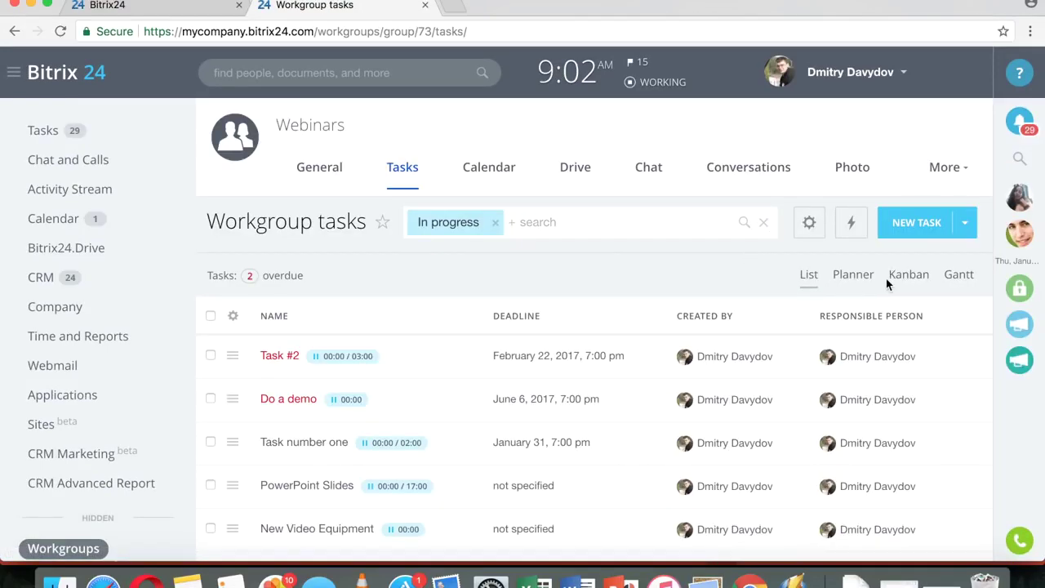
click(908, 278)
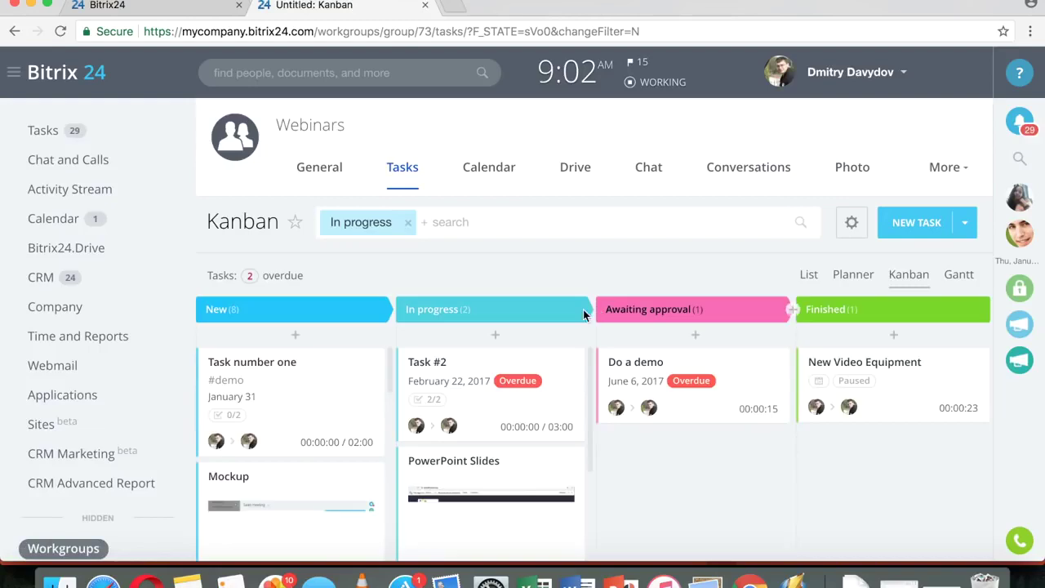
scroll(612, 317, down, 1)
click(495, 151)
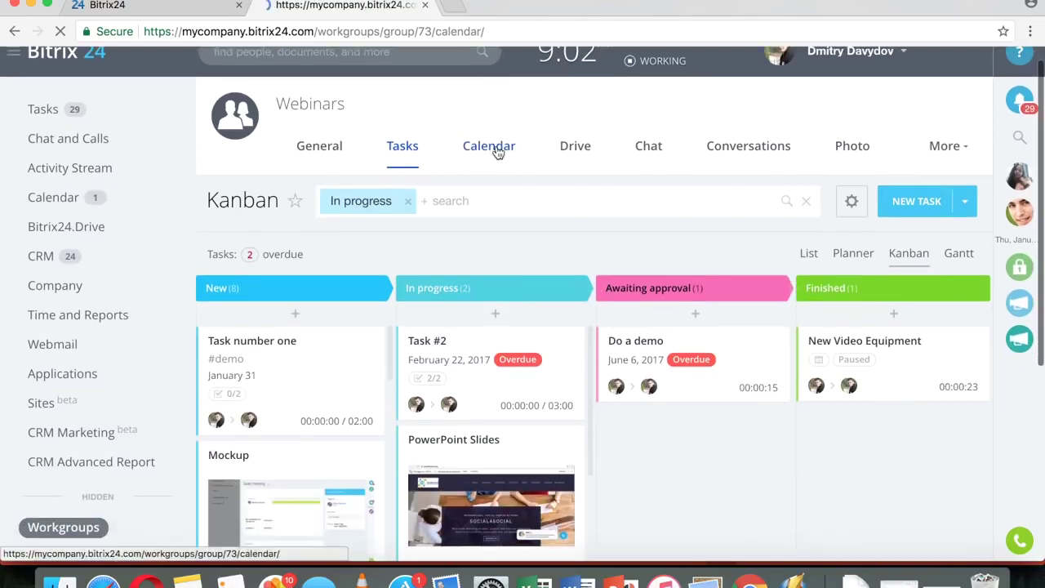
- Scroll through the Webinars workgroup calendar month view
scroll(609, 280, down, 2)
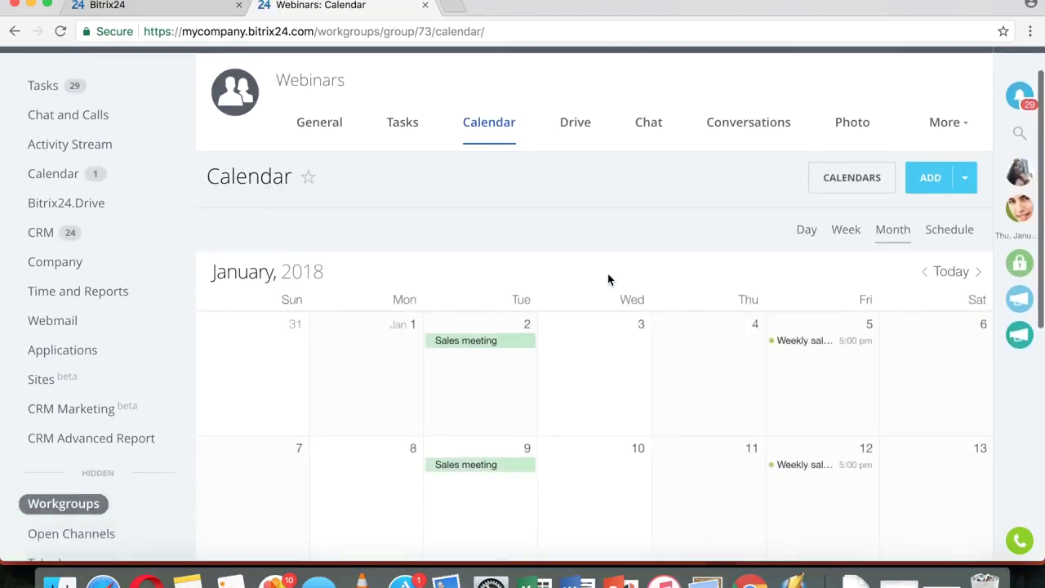
scroll(608, 280, down, 10)
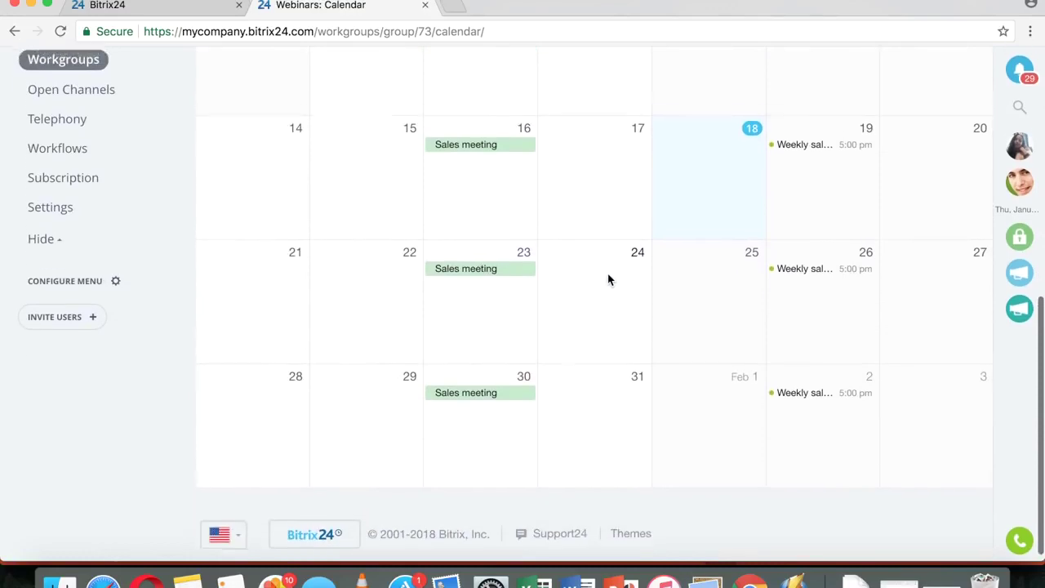
scroll(609, 280, up, 12)
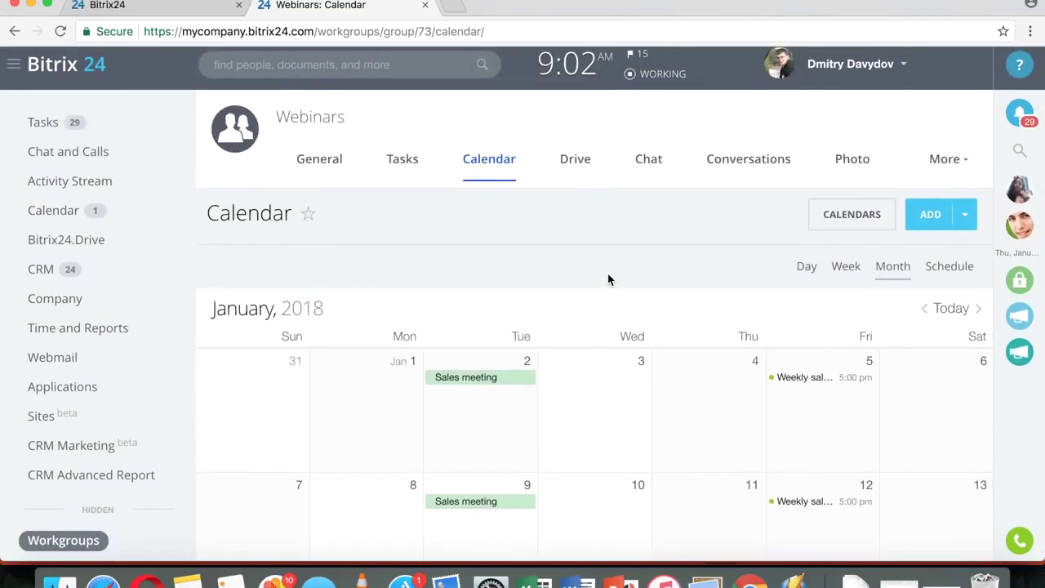
scroll(608, 280, down, 5)
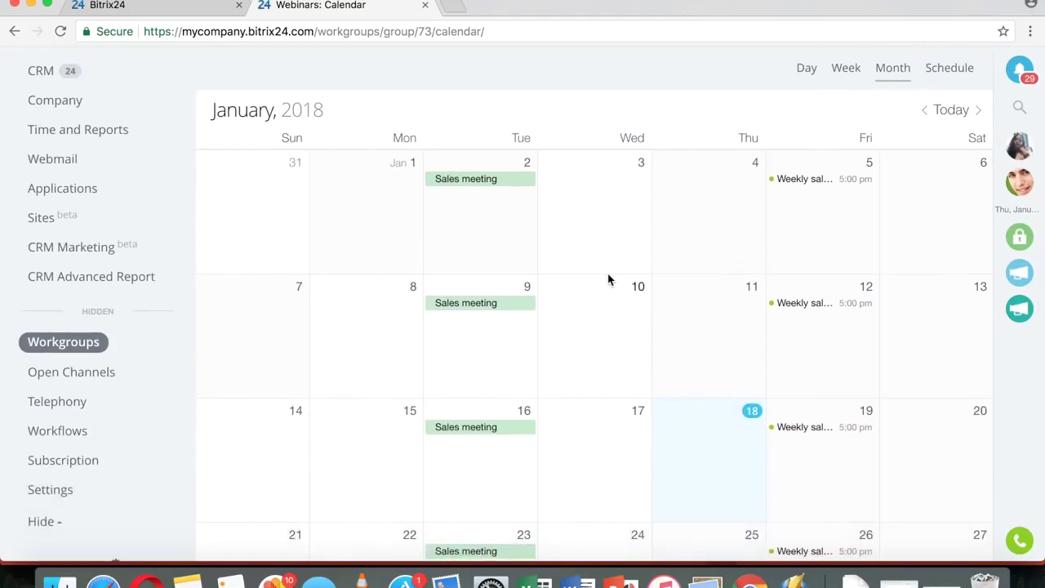
scroll(609, 280, up, 5)
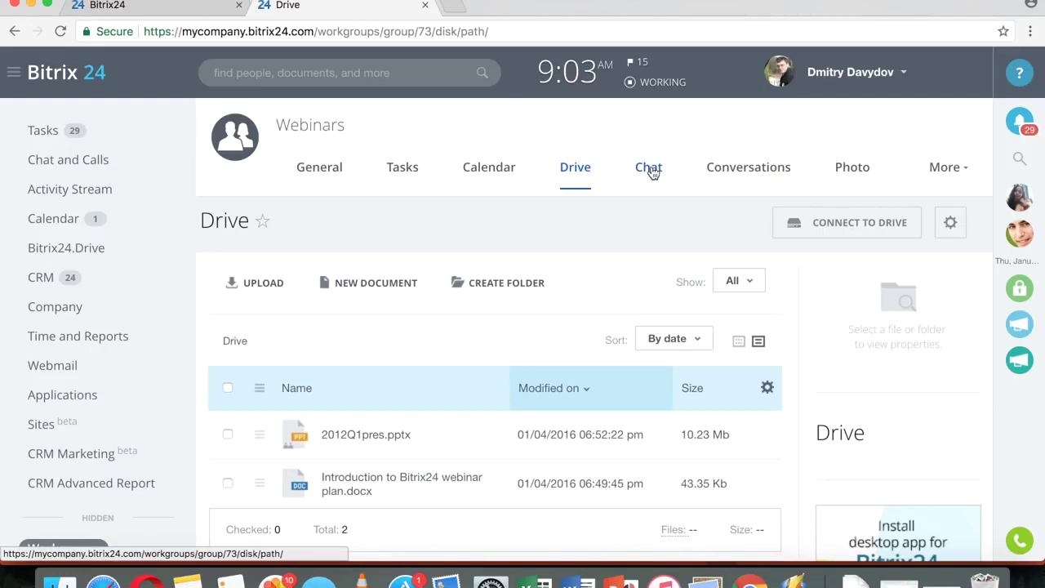
- Inspect the 2012Q1pres.pptx file actions and the Drive settings menu
scroll(600, 214, down, 3)
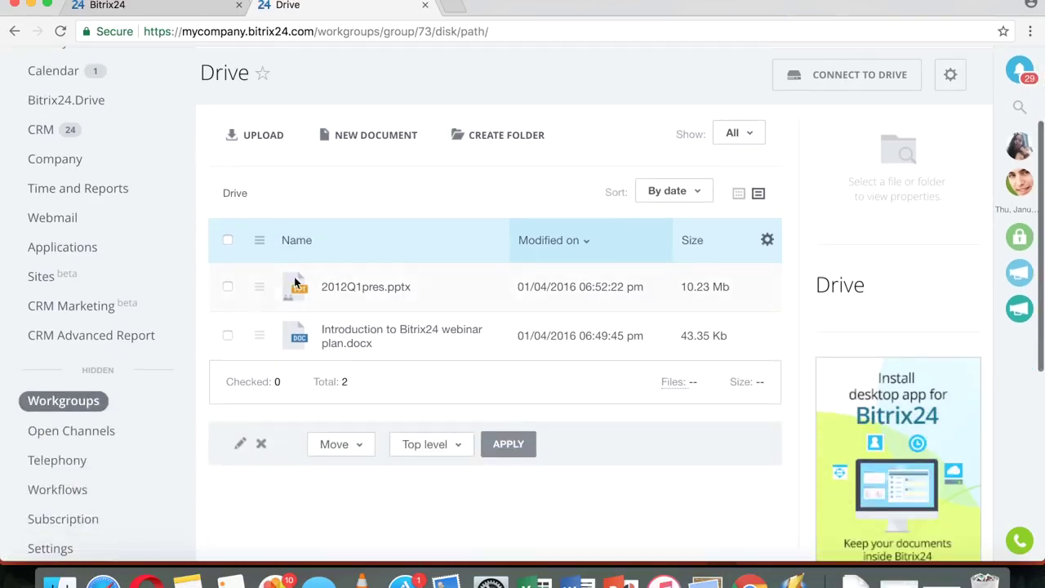
scroll(483, 294, up, 2)
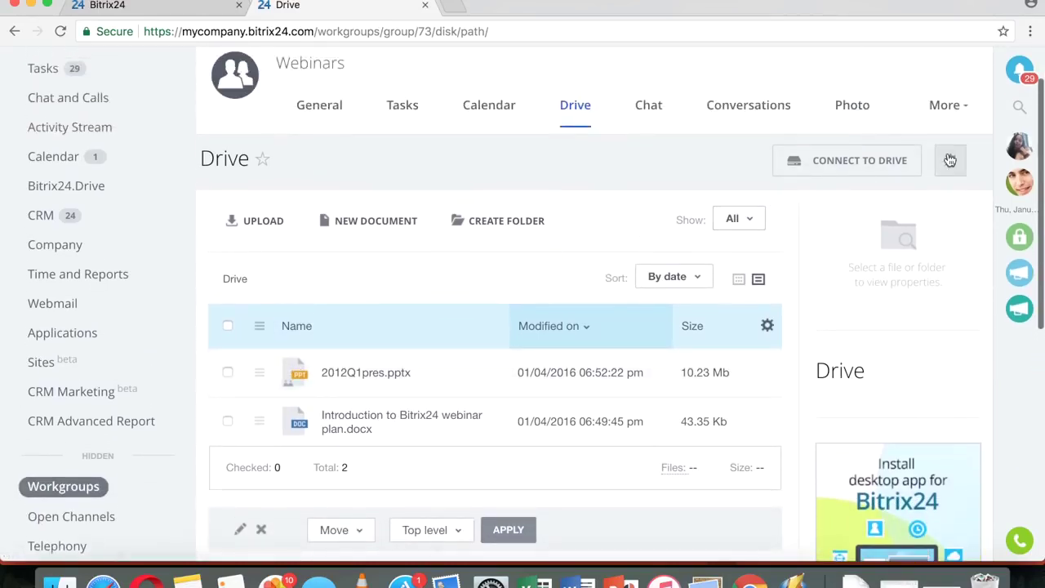
scroll(509, 350, down, 2)
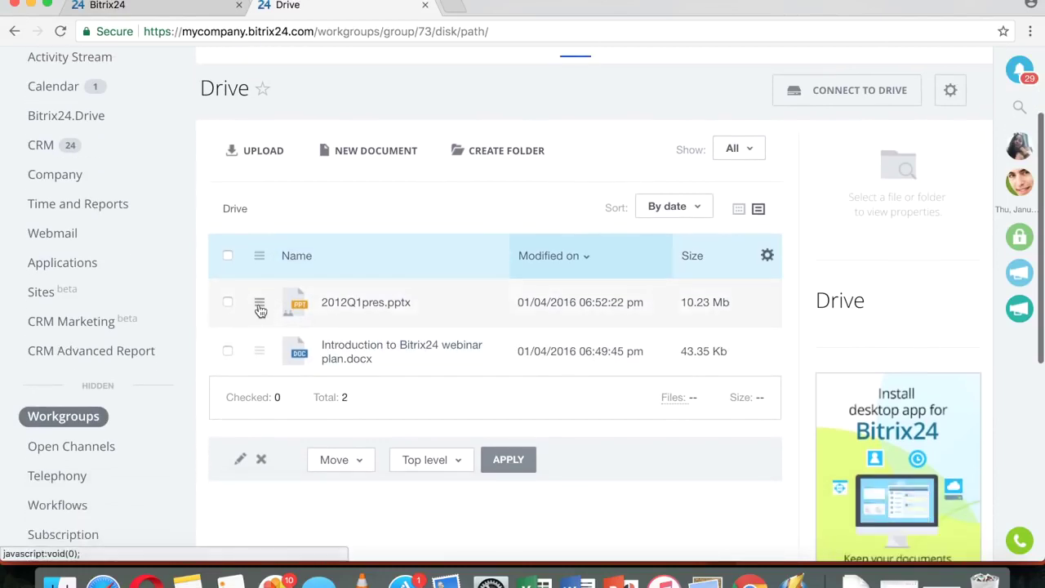
click(260, 305)
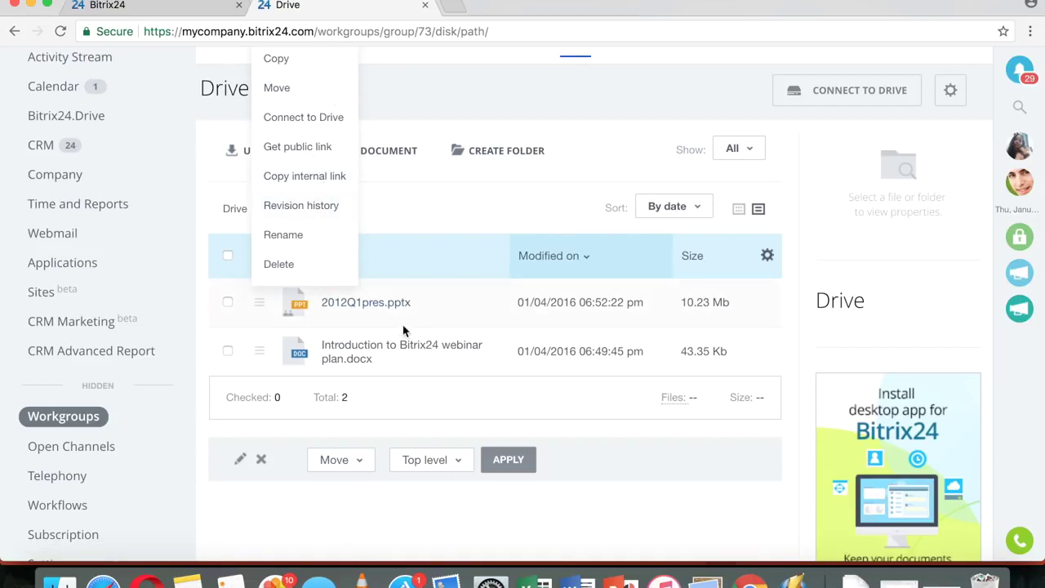
scroll(327, 215, up, 2)
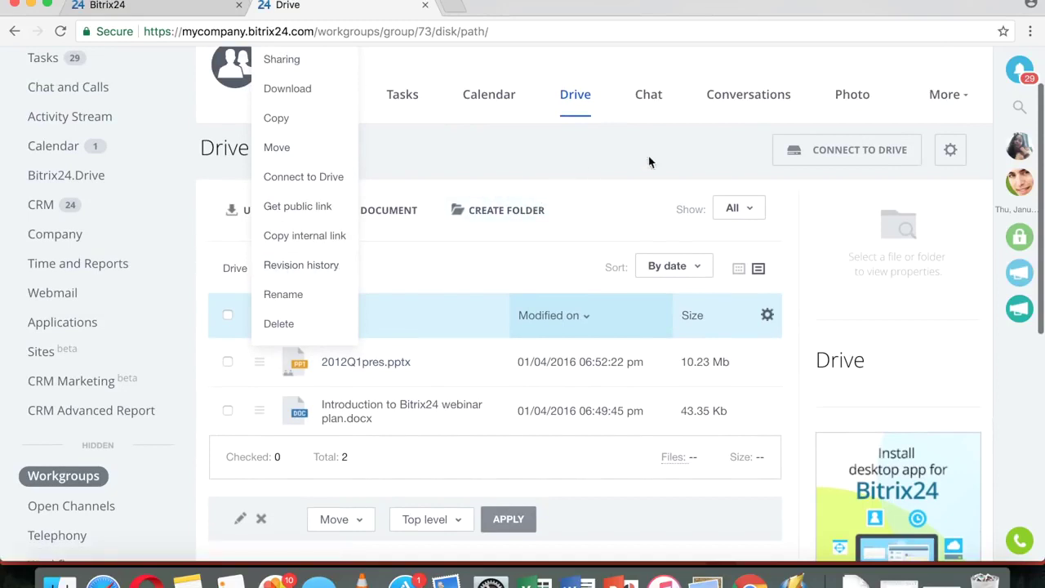
click(951, 149)
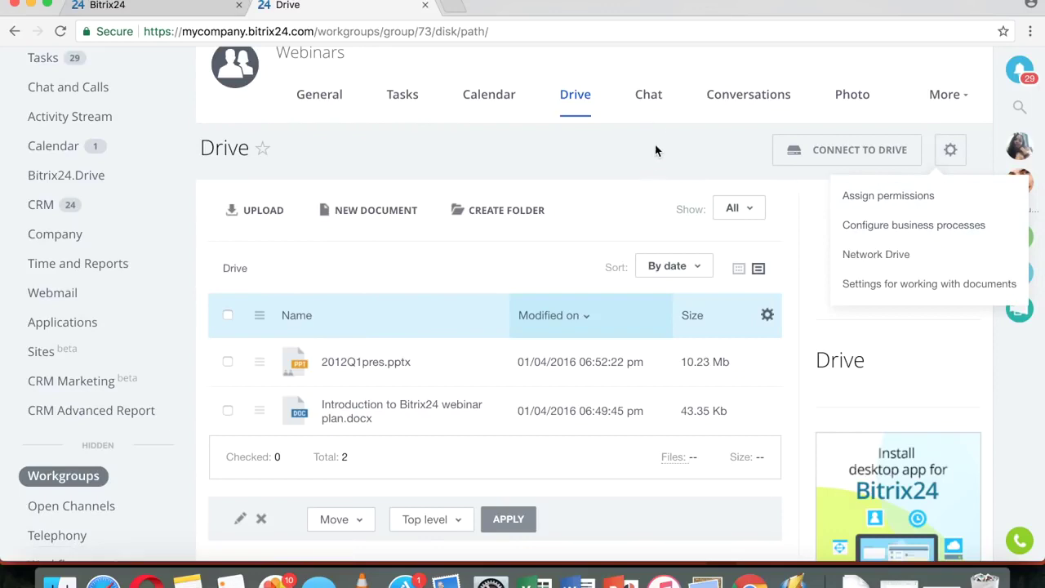
- Open and close the Webinars group chat, then go to Conversations
click(651, 111)
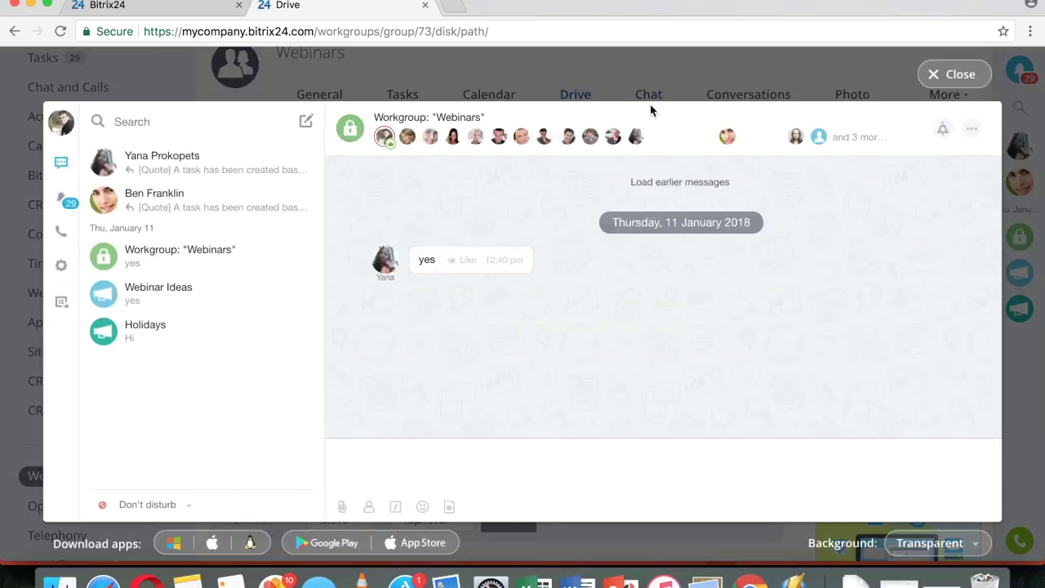
click(957, 74)
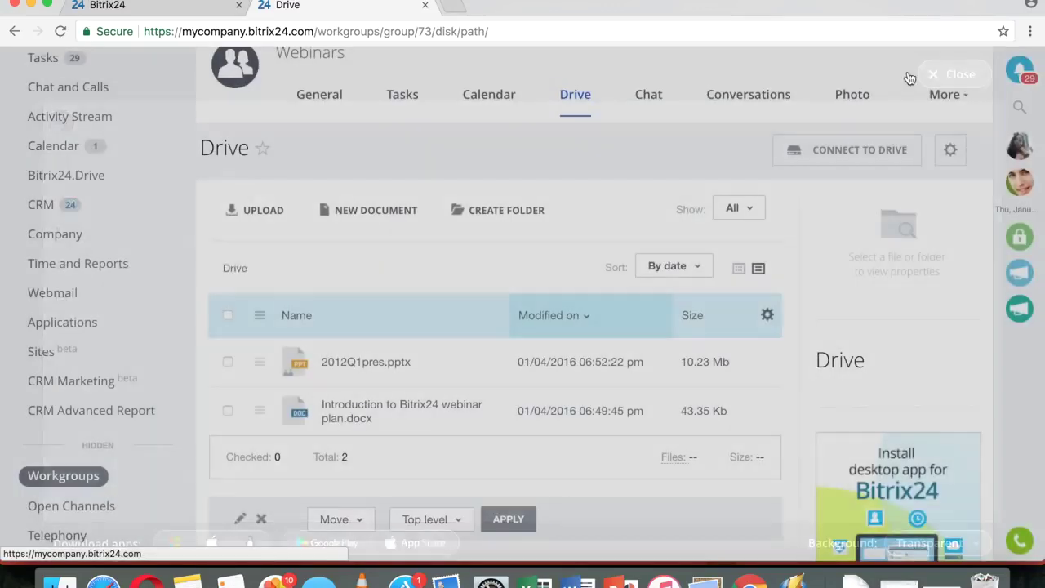
click(760, 96)
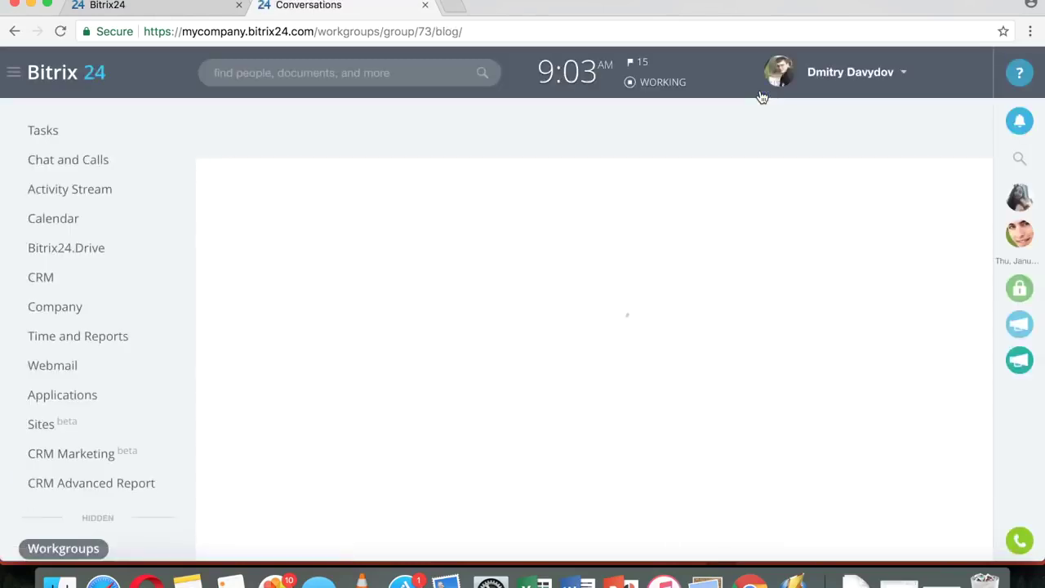
- Visit the Webinars Photo and Lists pages, then switch to the personal January 2018 calendar
click(854, 171)
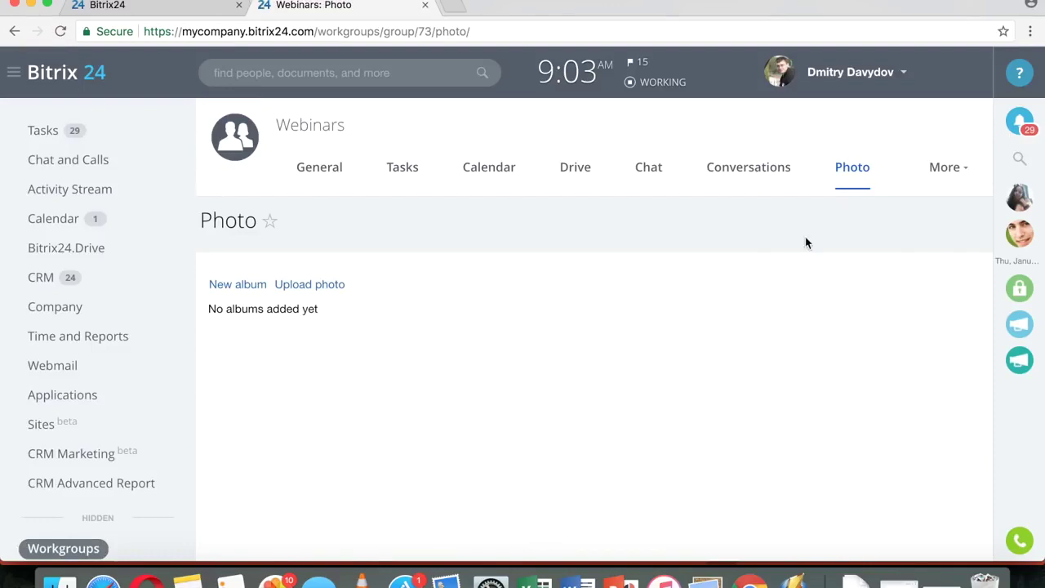
click(938, 178)
click(898, 250)
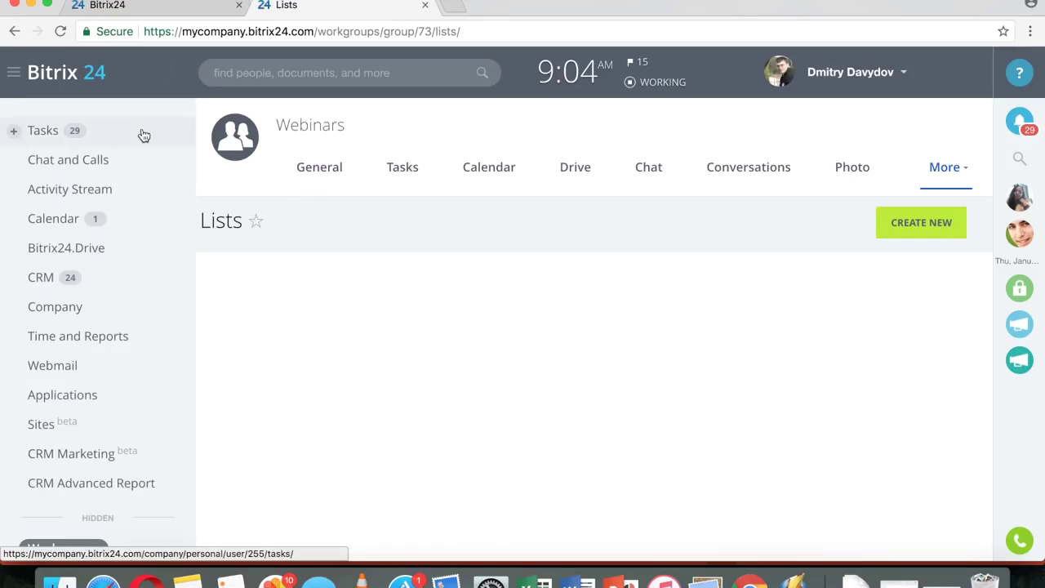
click(78, 226)
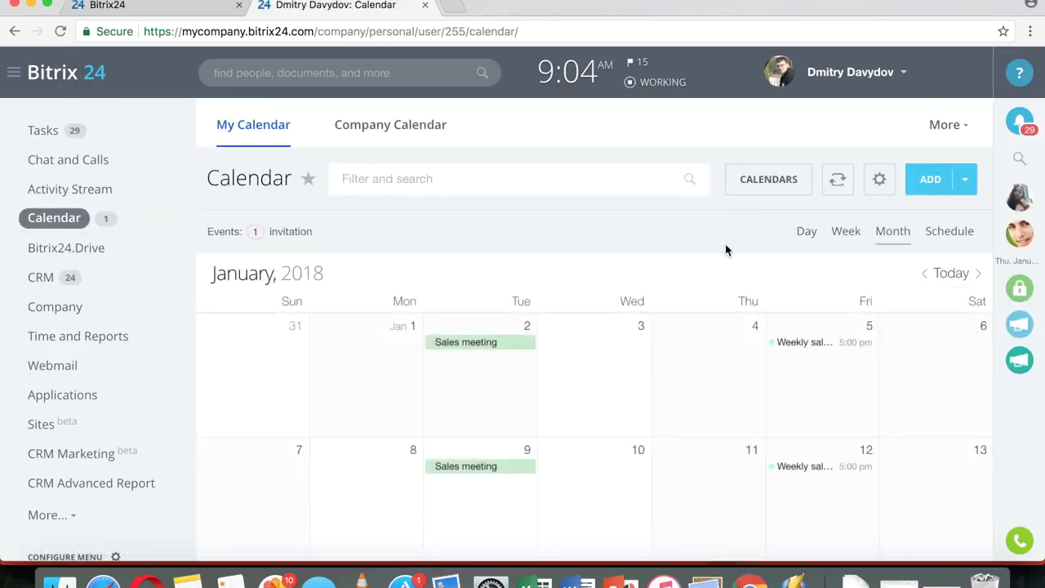
- Switch the calendar to the Schedule agenda view and scroll through it
scroll(727, 215, down, 2)
scroll(693, 215, down, 2)
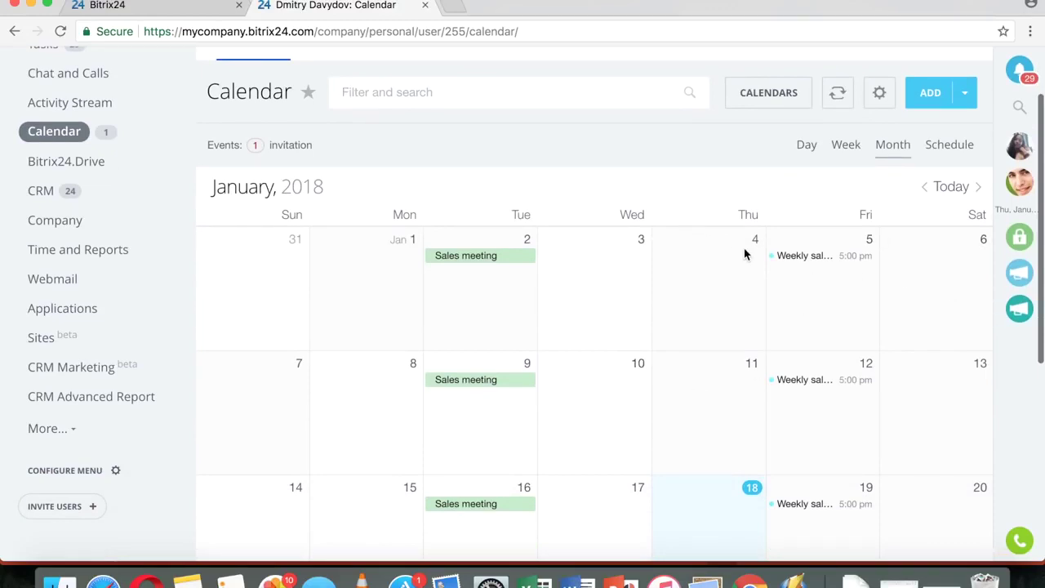
click(960, 144)
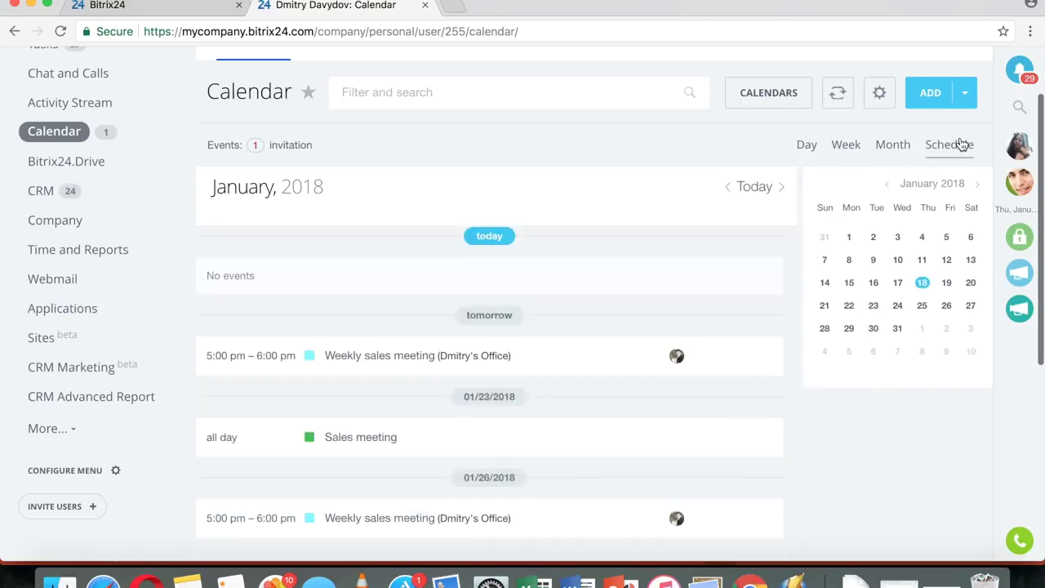
scroll(644, 266, down, 3)
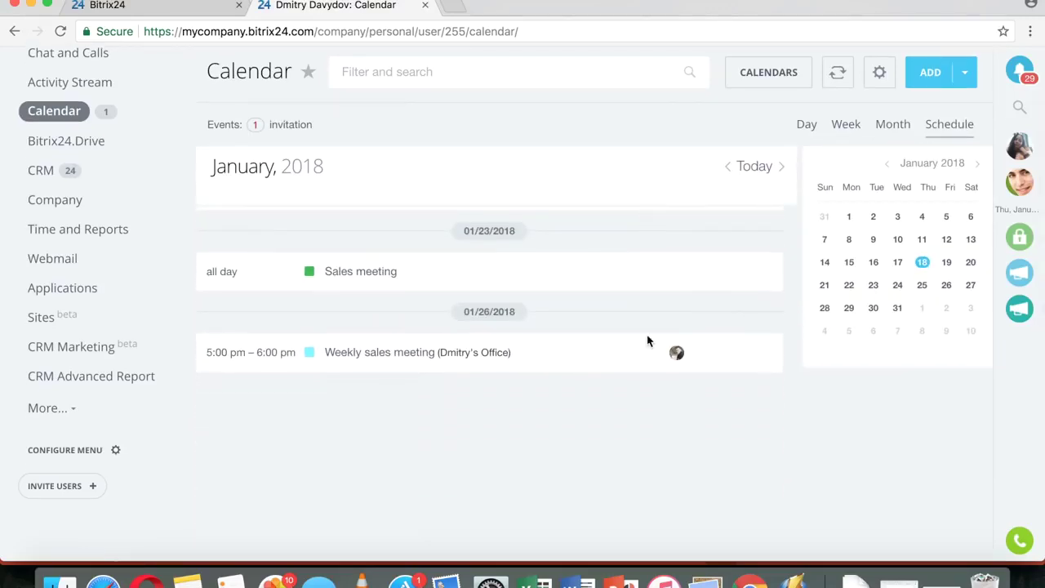
scroll(649, 340, up, 5)
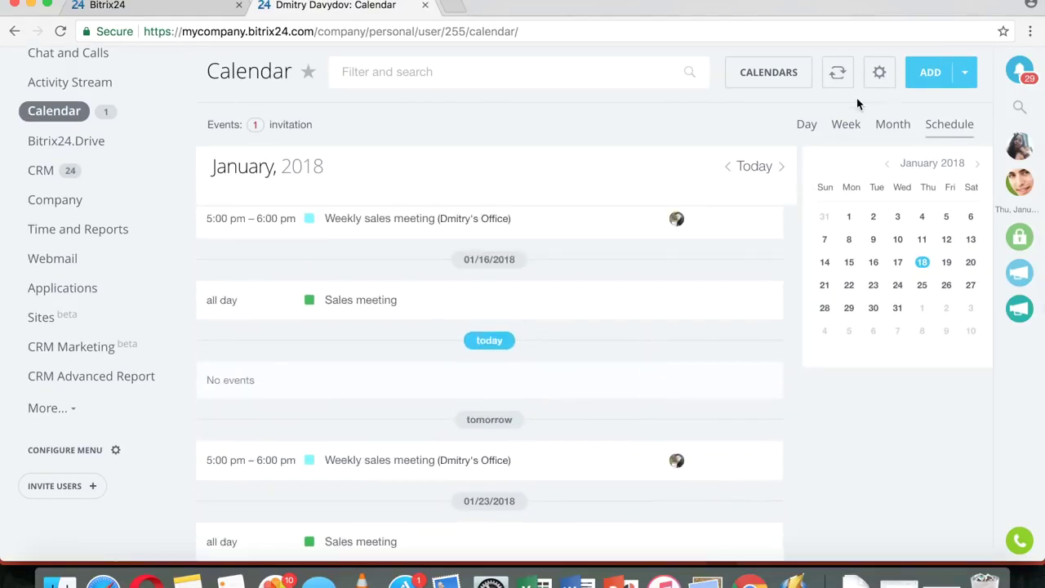
scroll(758, 140, up, 3)
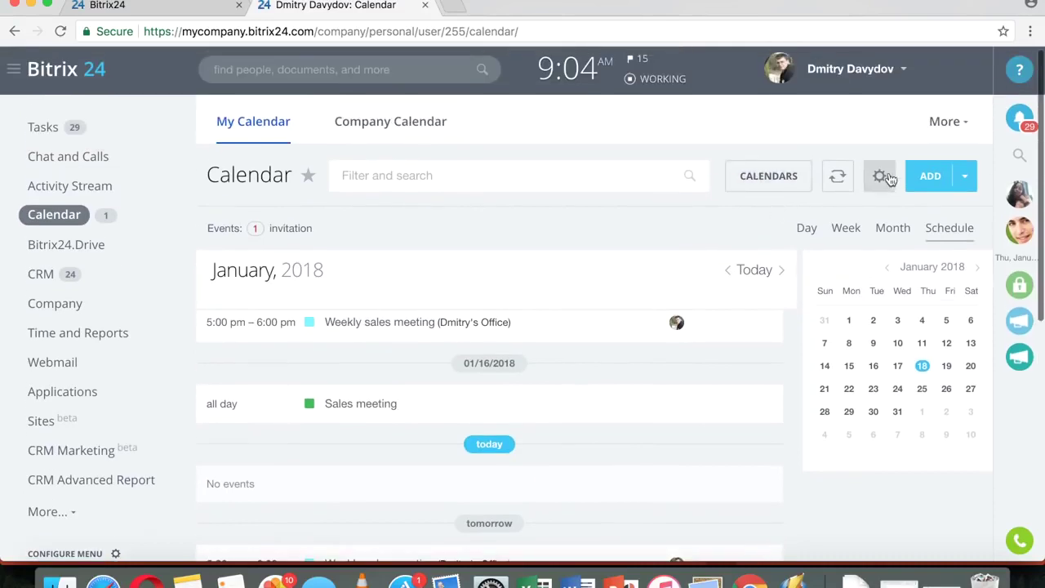
- Show only January 18, 2018 in Day view, check sync options, and open settings
click(807, 232)
click(838, 176)
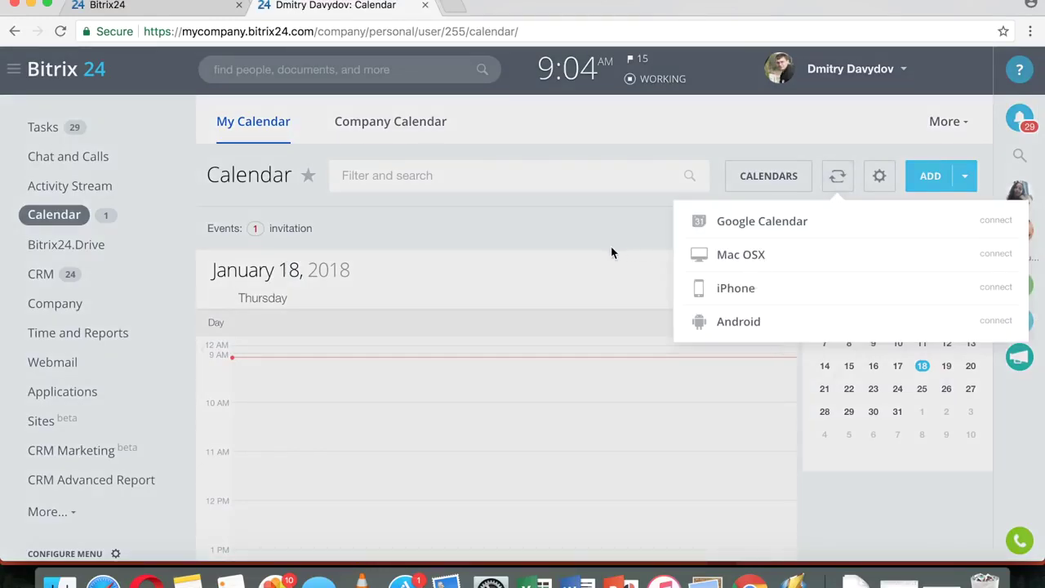
click(582, 242)
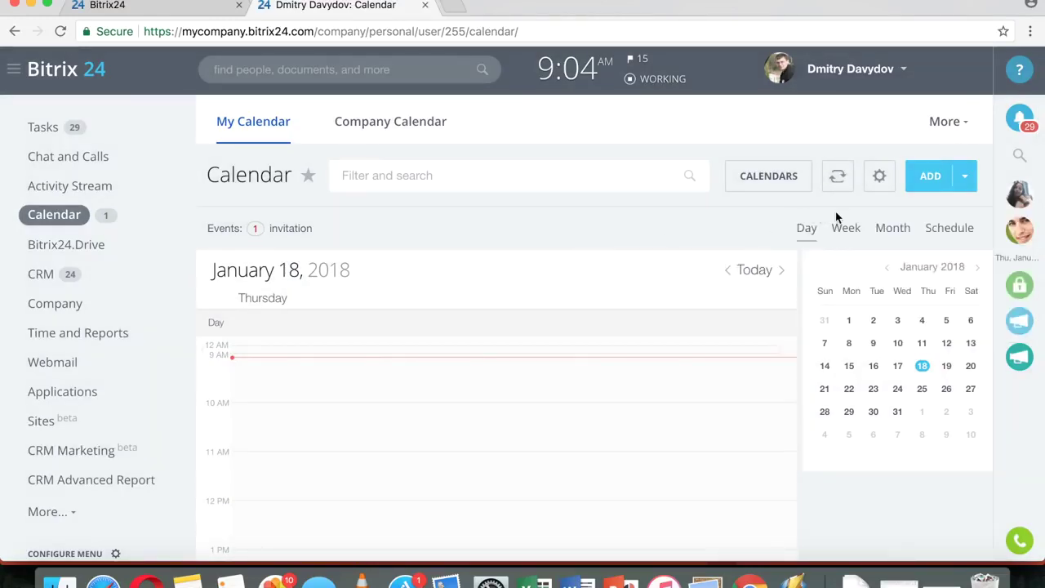
click(879, 180)
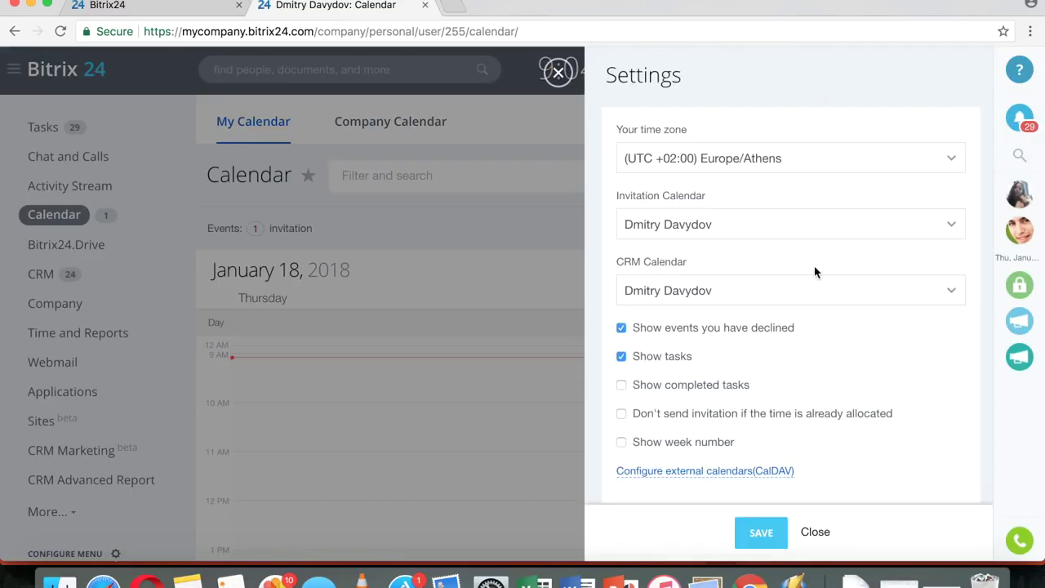
- Enable the My tasks calendar so Discuss something, Demonstration and Mockup appear on January 18
click(561, 75)
click(778, 182)
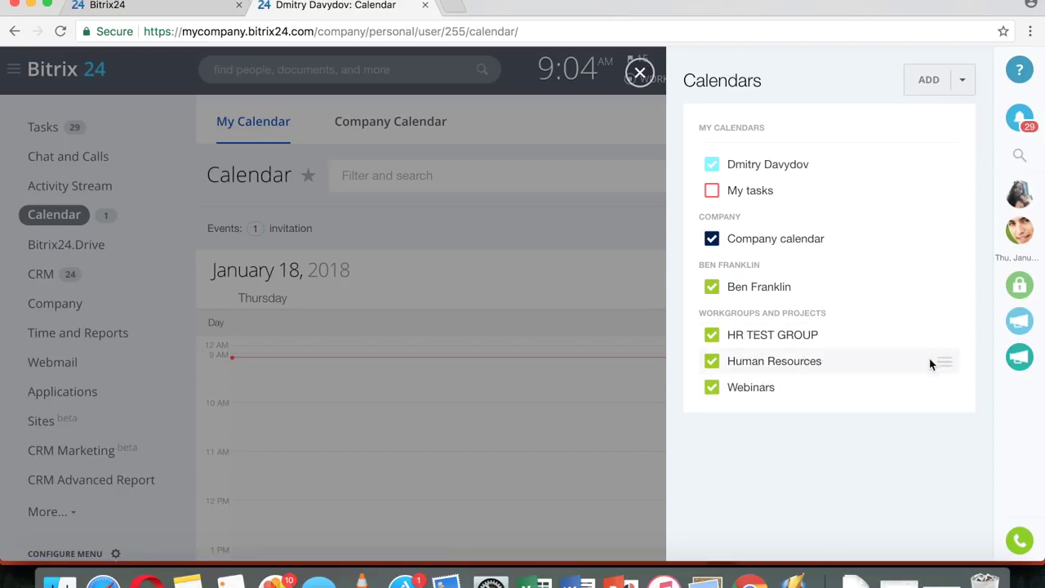
click(948, 364)
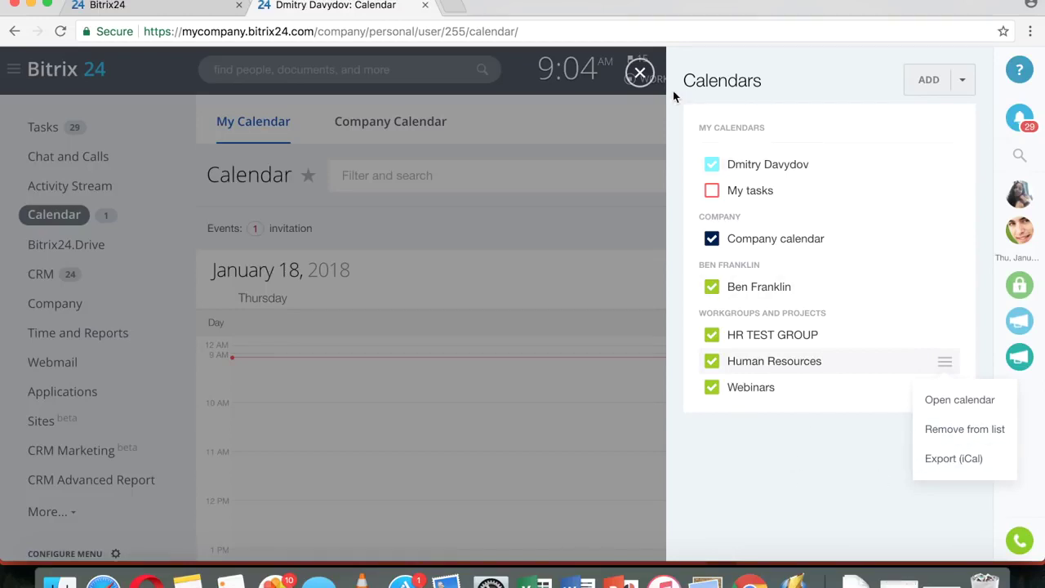
click(712, 190)
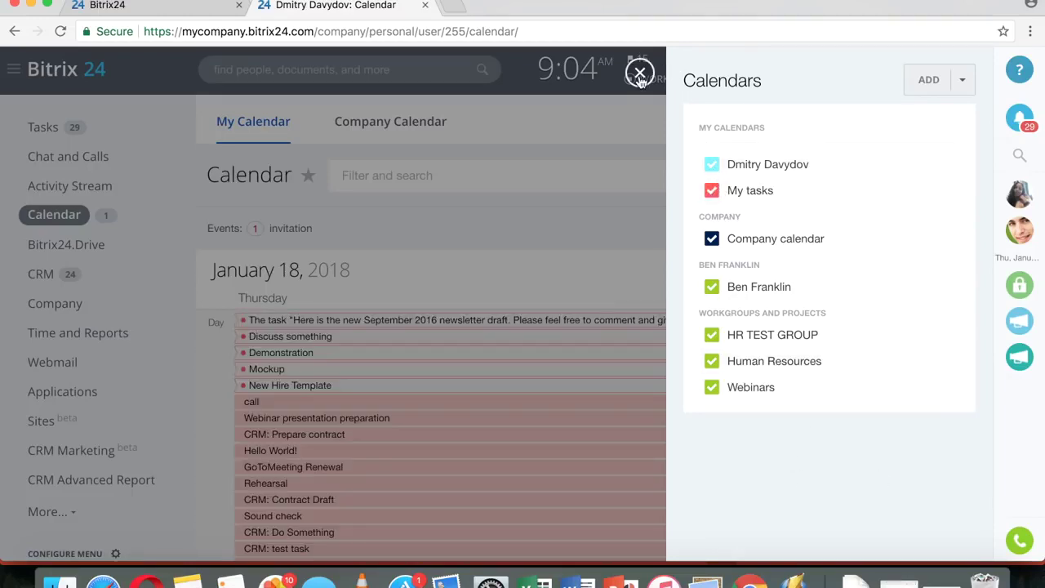
click(640, 73)
scroll(575, 343, down, 5)
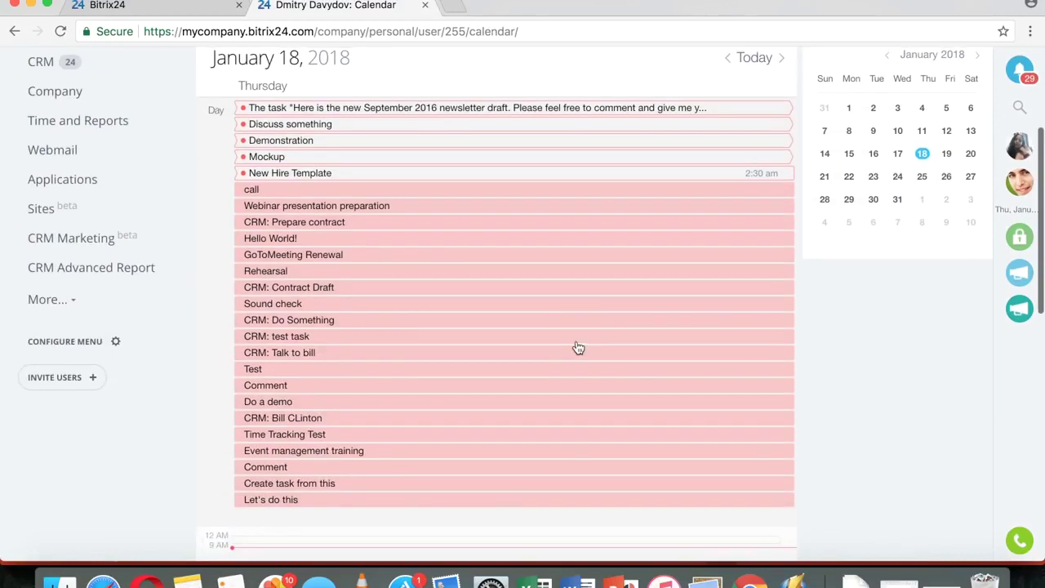
- Switch the calendar to Week view, then go to the CRM Leads board
scroll(576, 347, up, 5)
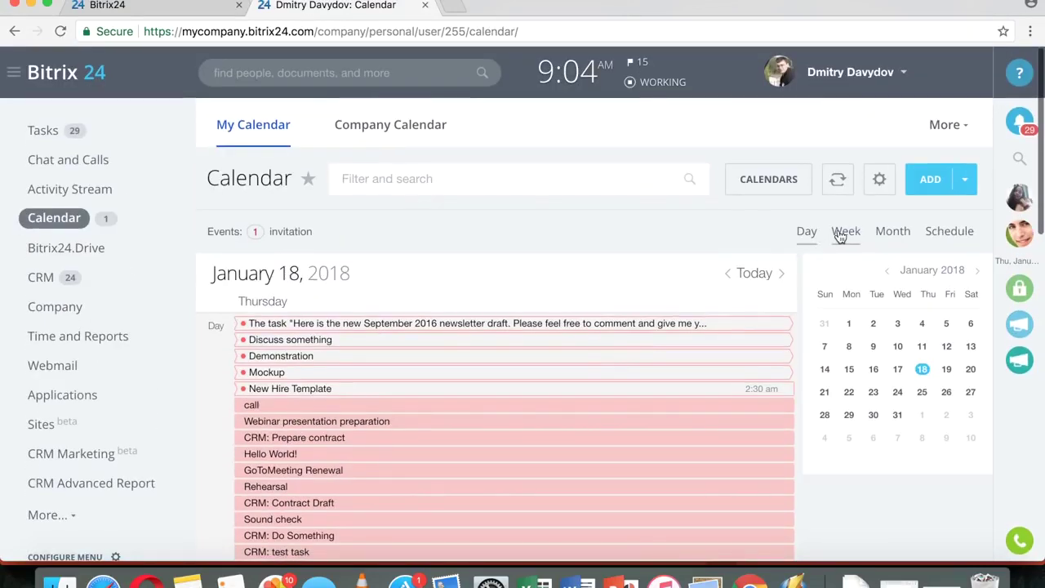
click(841, 233)
scroll(743, 273, down, 1)
scroll(742, 273, down, 2)
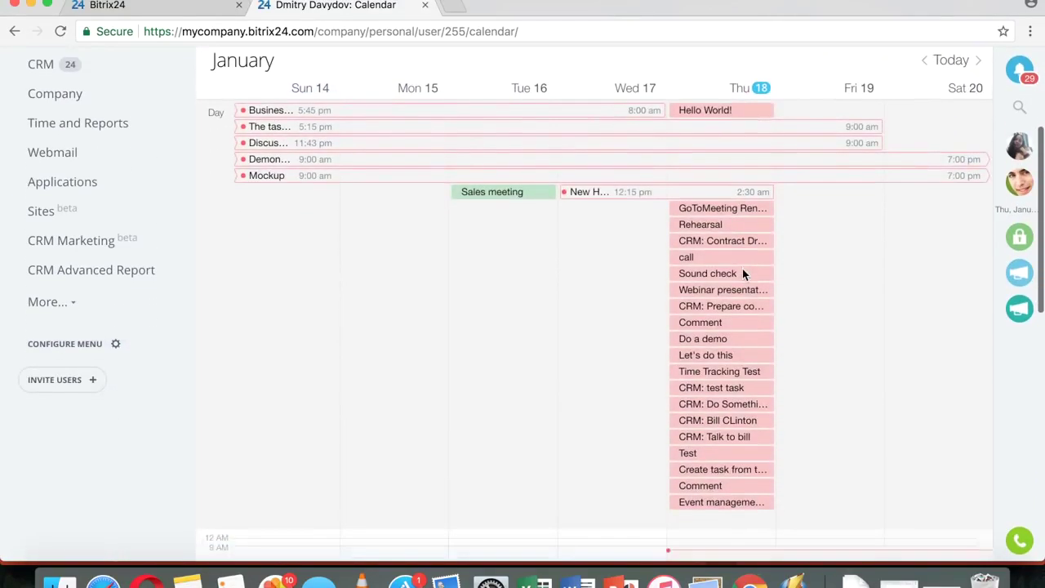
scroll(742, 273, up, 3)
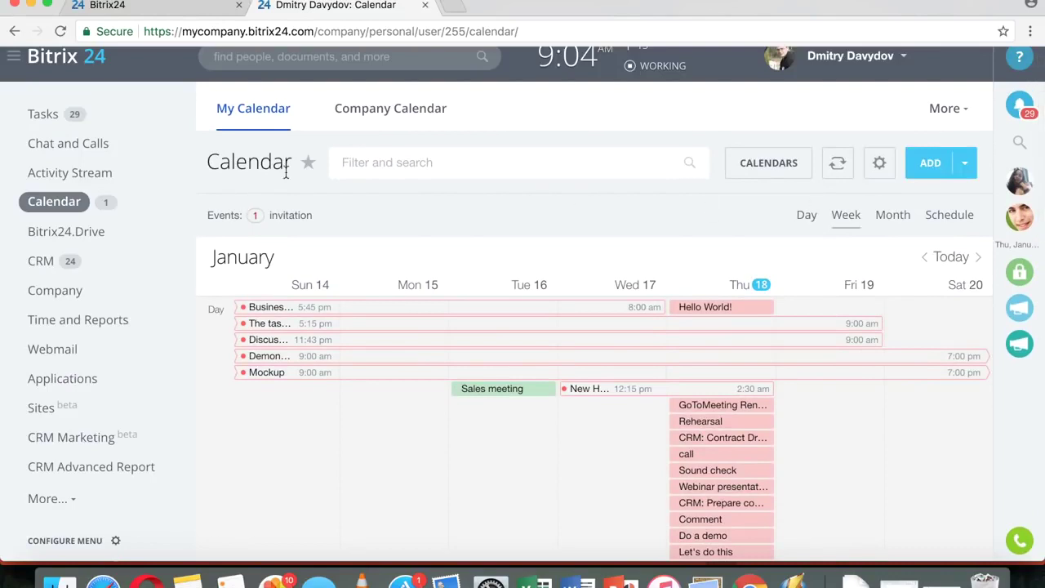
click(49, 261)
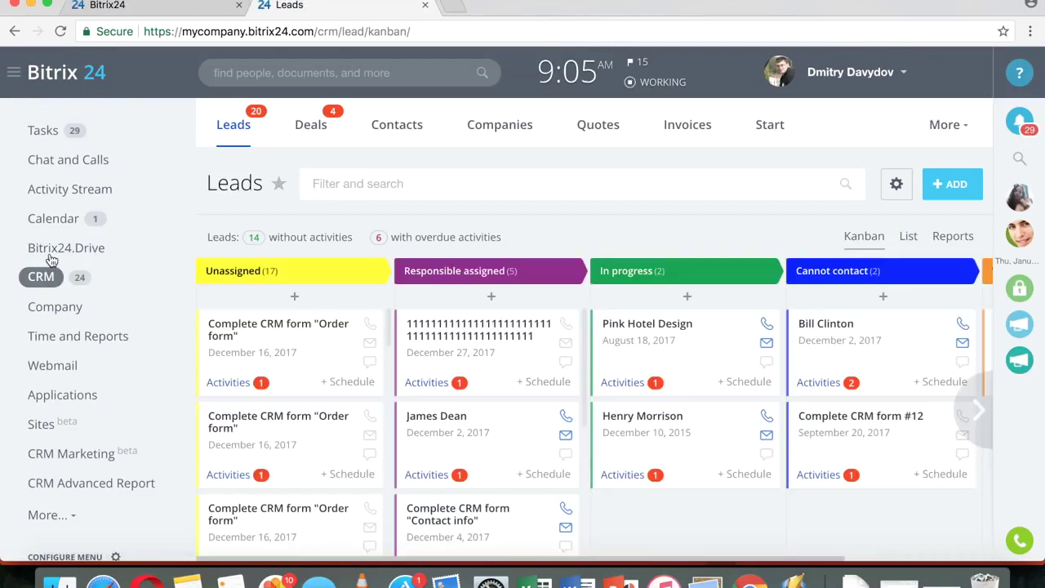
- Open My Profile from the user name menu in the header
click(829, 86)
click(831, 76)
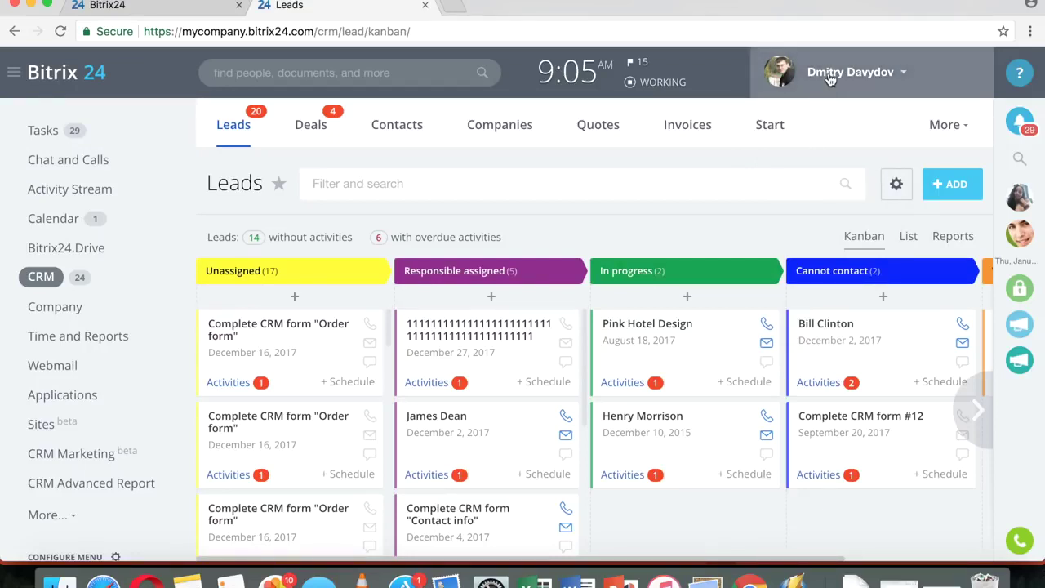
click(831, 76)
click(807, 135)
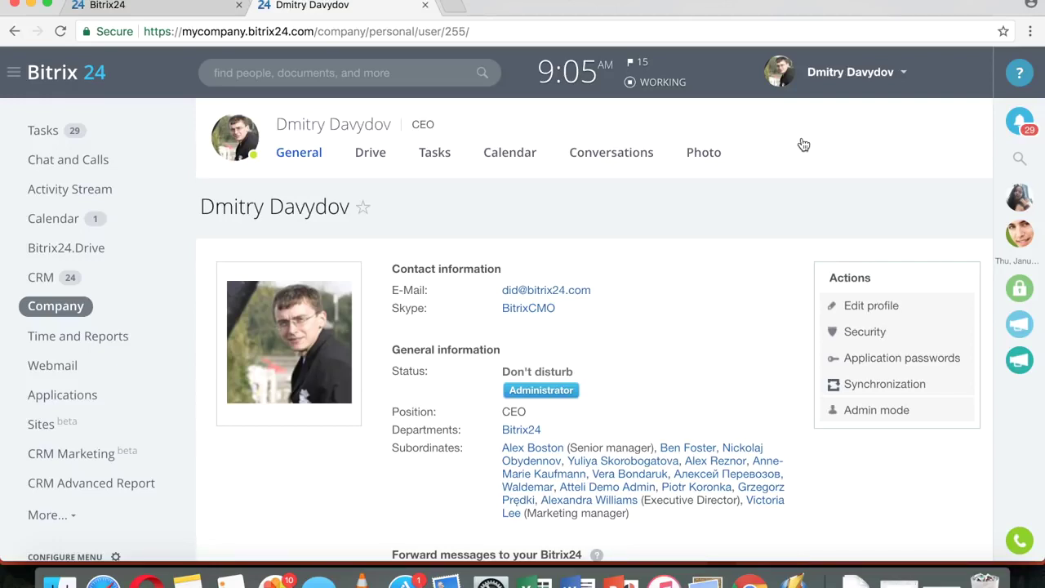
- Reveal and read the full task-creation forwarding address on the profile
scroll(730, 249, down, 8)
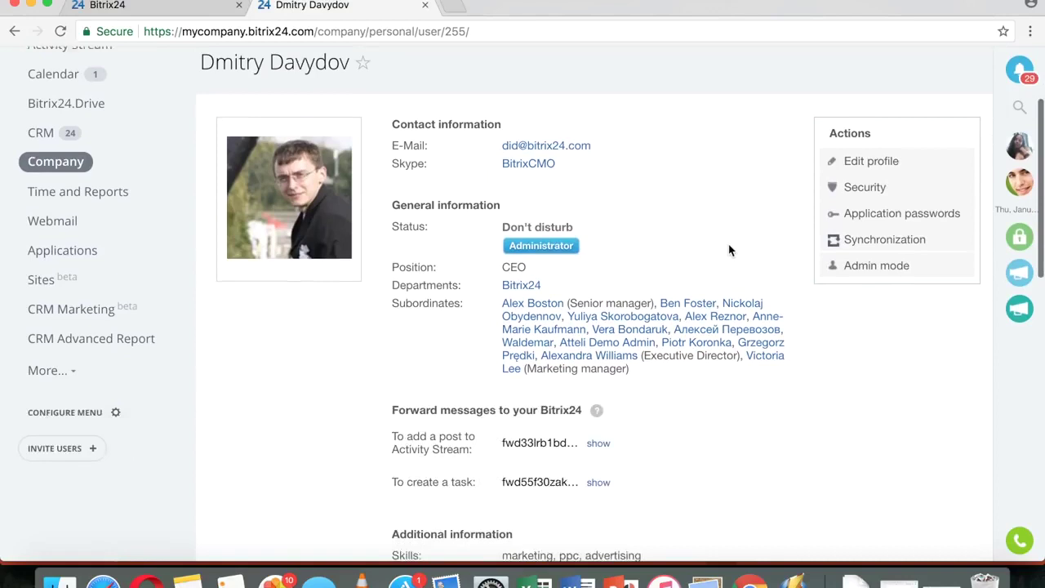
scroll(890, 229, up, 5)
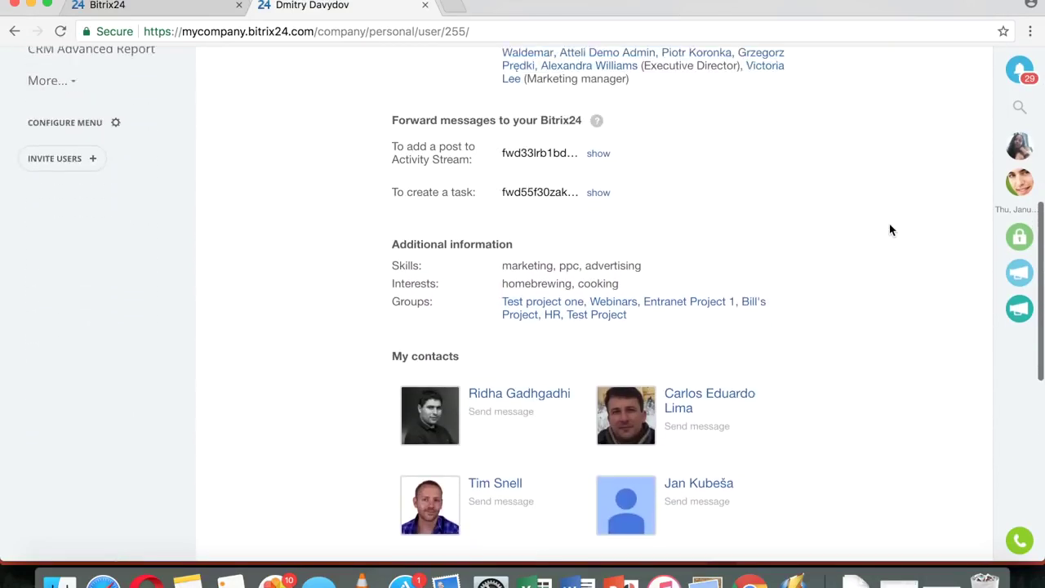
scroll(890, 228, down, 1)
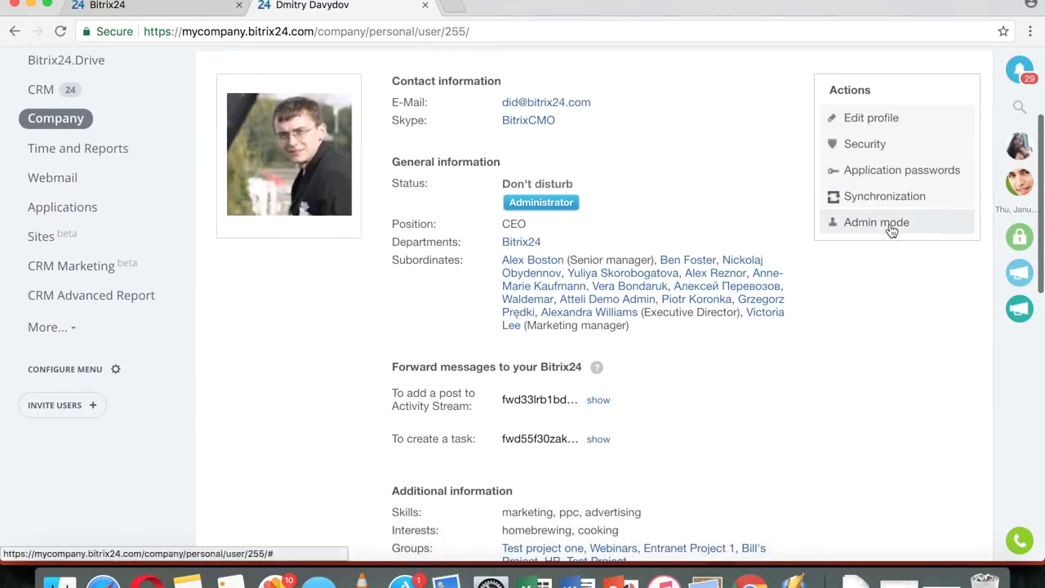
click(598, 439)
click(565, 440)
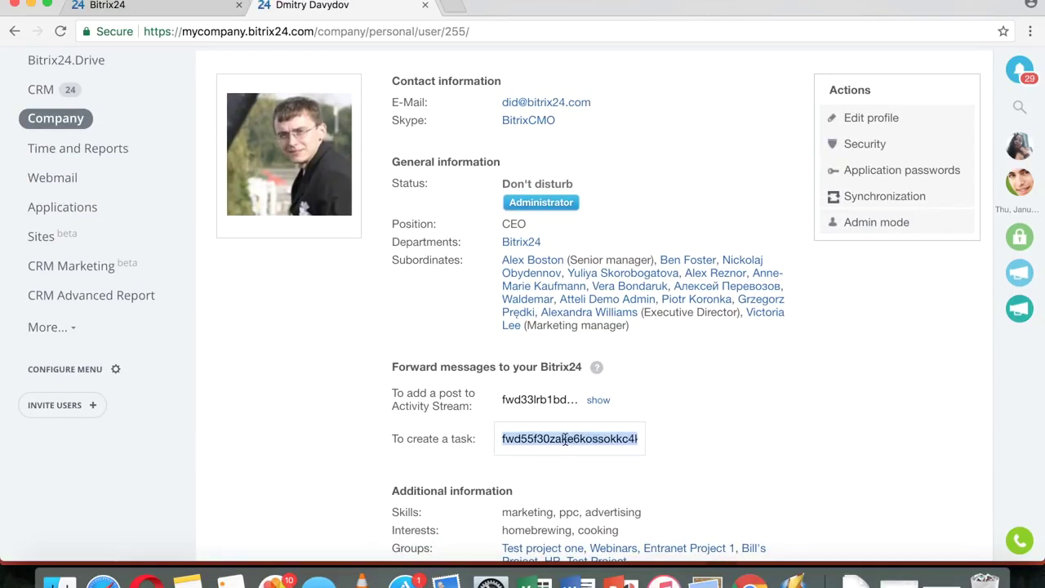
click(564, 439)
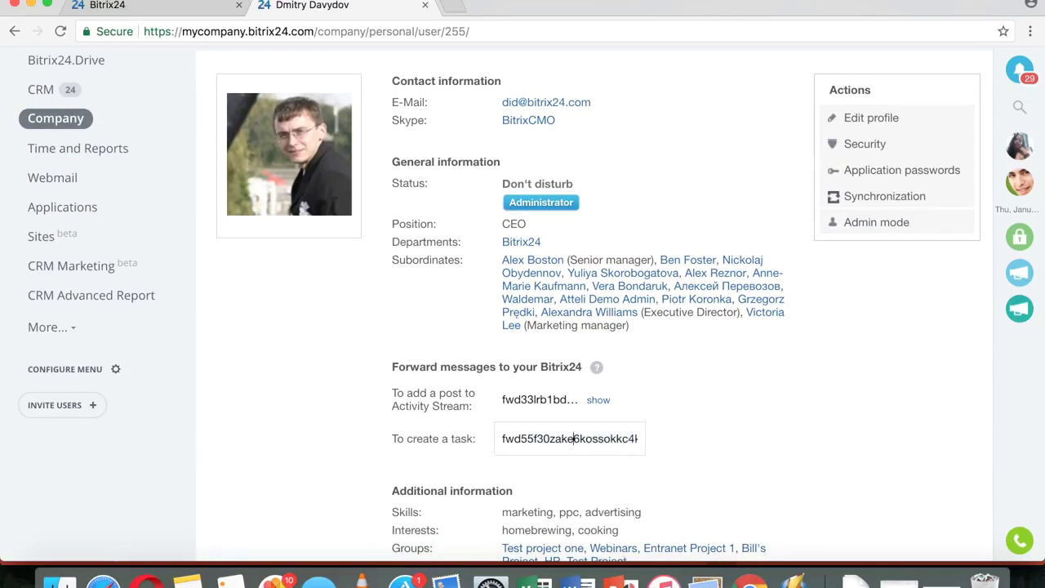
key(Right)
key(Right)
key(Right)
key(Right)
key(Right)
key(Right)
key(Right)
key(Right)
key(Right)
key(Right)
key(Right)
key(Right)
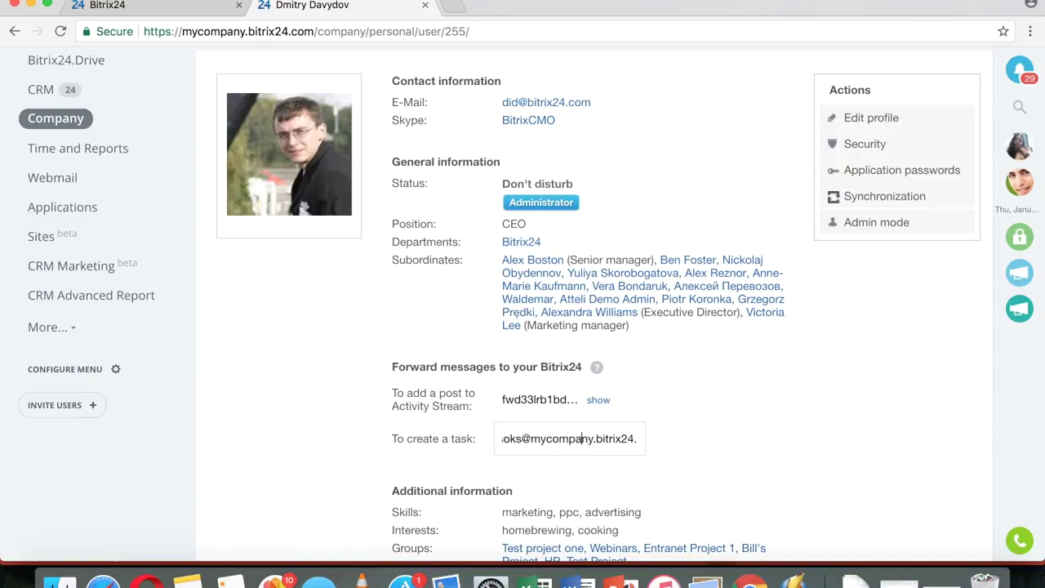
- Reveal and read the full Activity Stream forwarding address
click(599, 401)
click(576, 400)
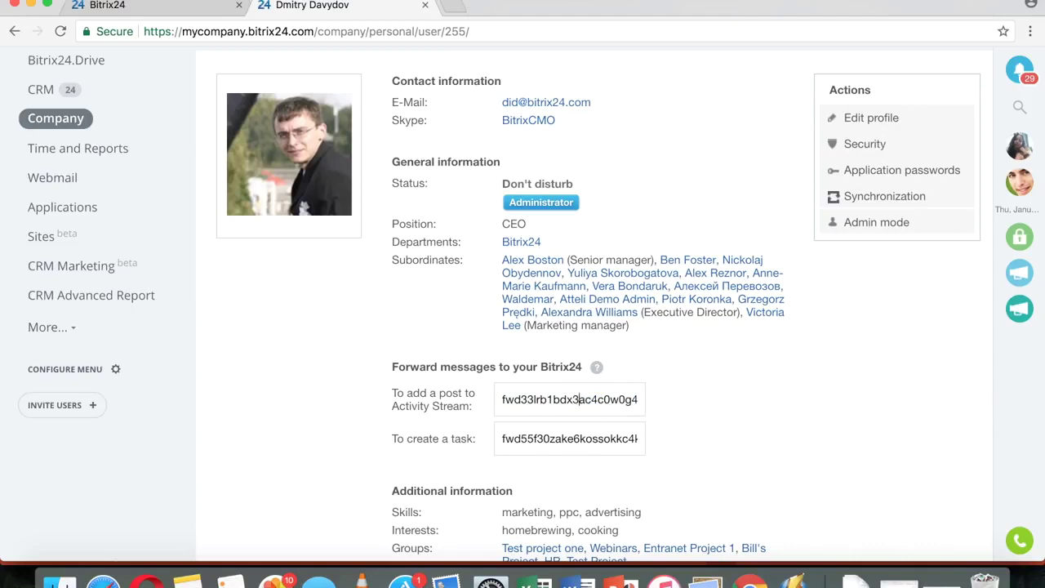
key(Right)
key(Right)
key(Right)
key(Right)
key(Right)
key(Right)
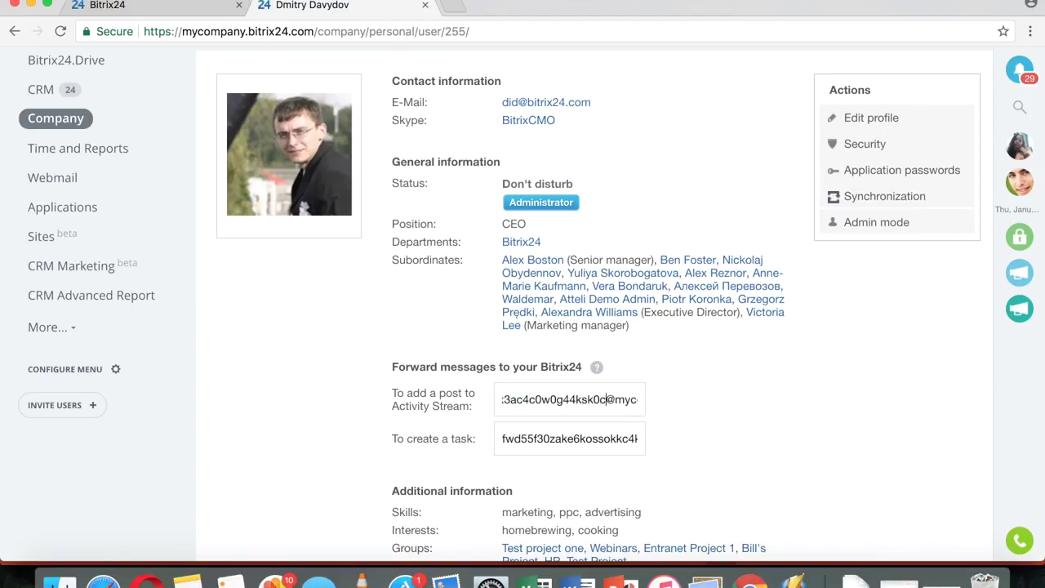
click(587, 437)
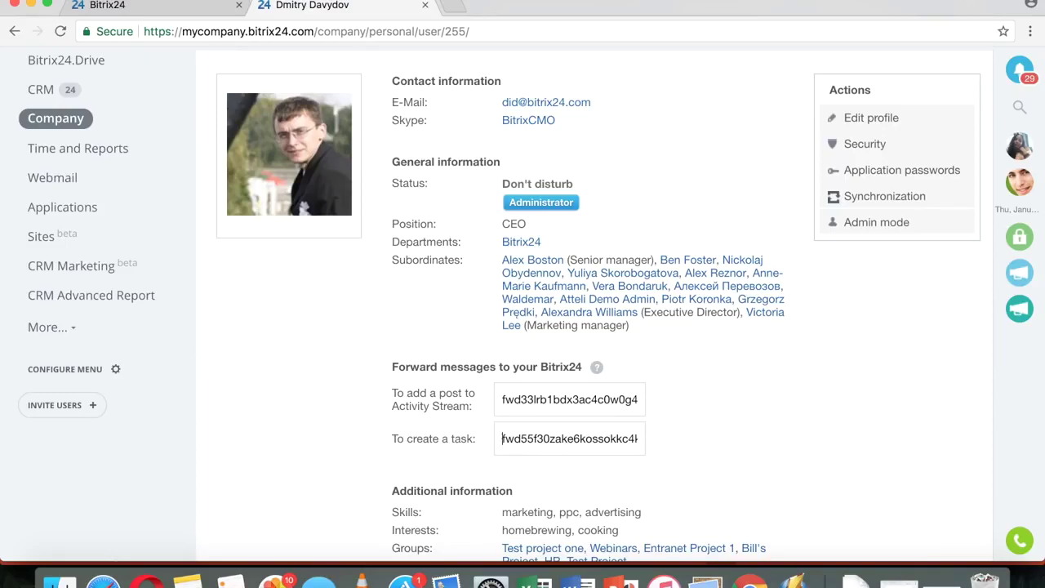
- Open the GTR United Full package deal from CRM Deals and start a new task for it
click(41, 91)
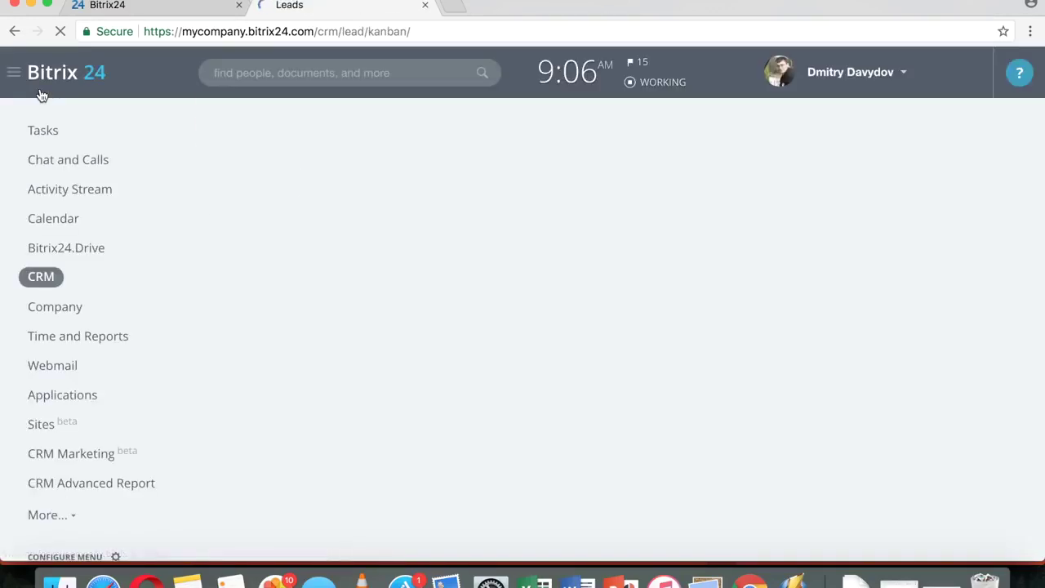
click(313, 133)
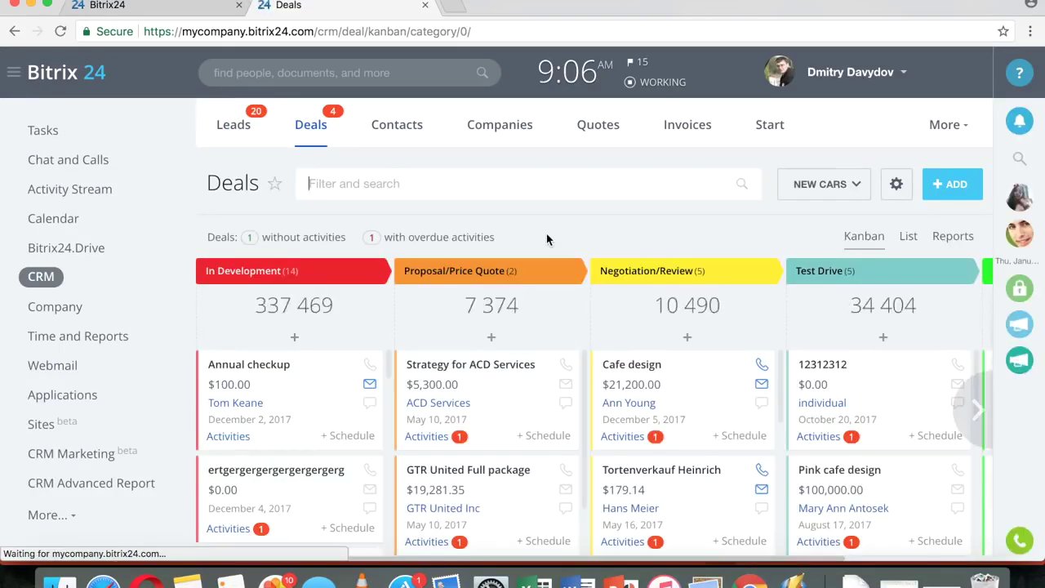
scroll(484, 370, down, 2)
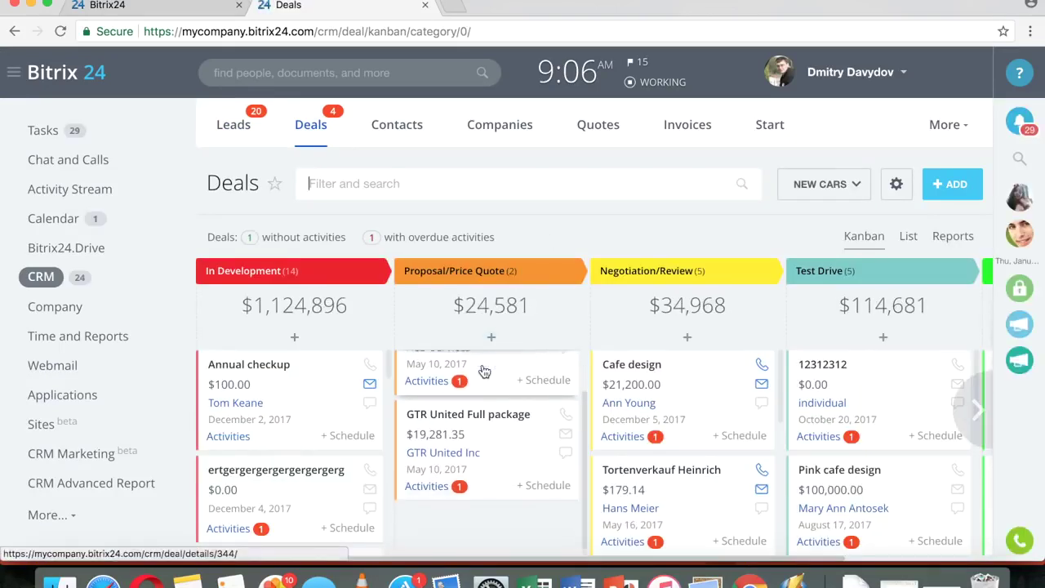
click(451, 410)
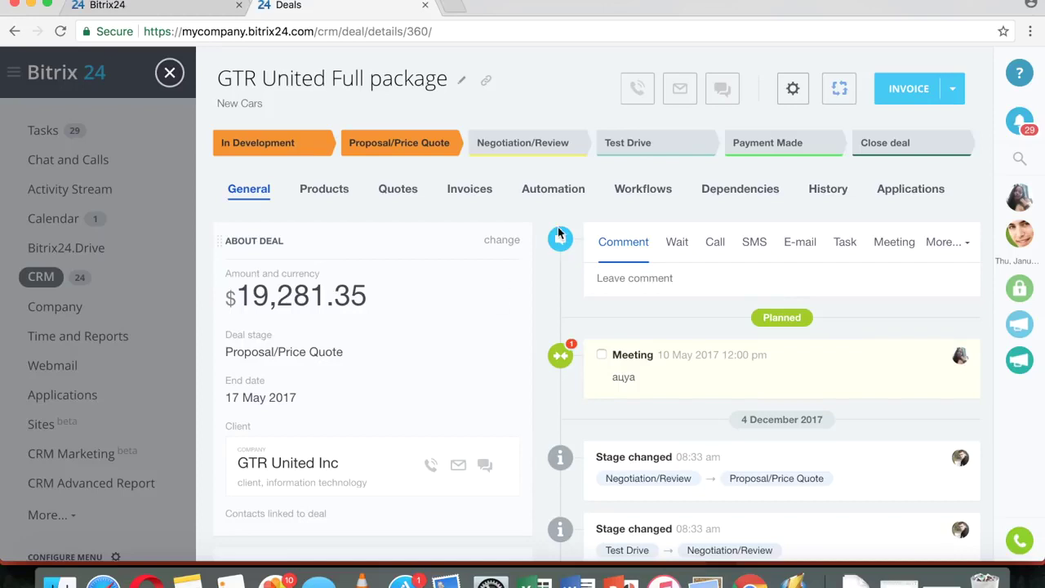
click(847, 245)
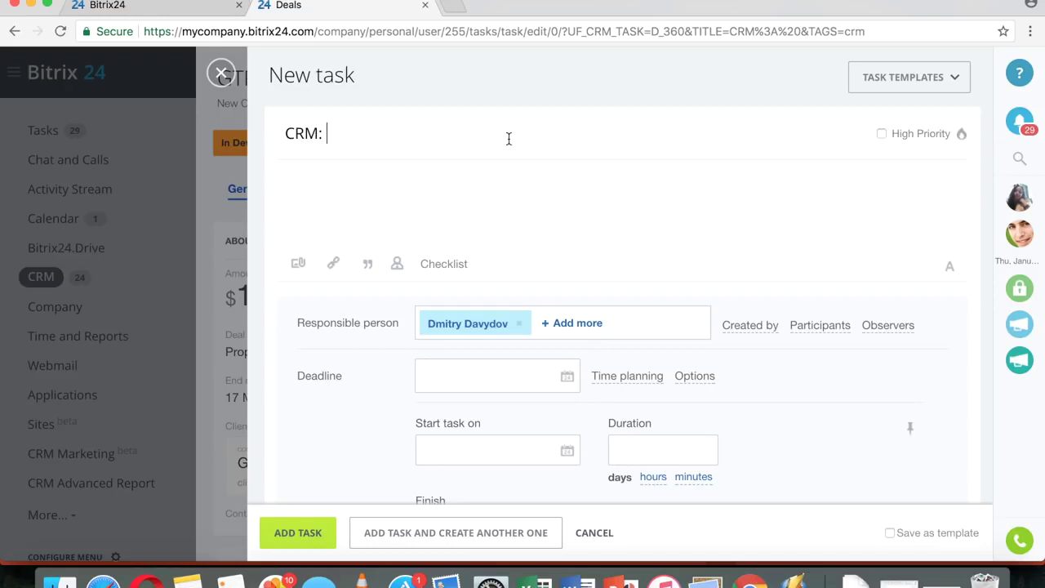
- Add the task titled 'CRM: Deal task' to the deal
text(Deal task)
scroll(642, 250, down, 5)
click(329, 532)
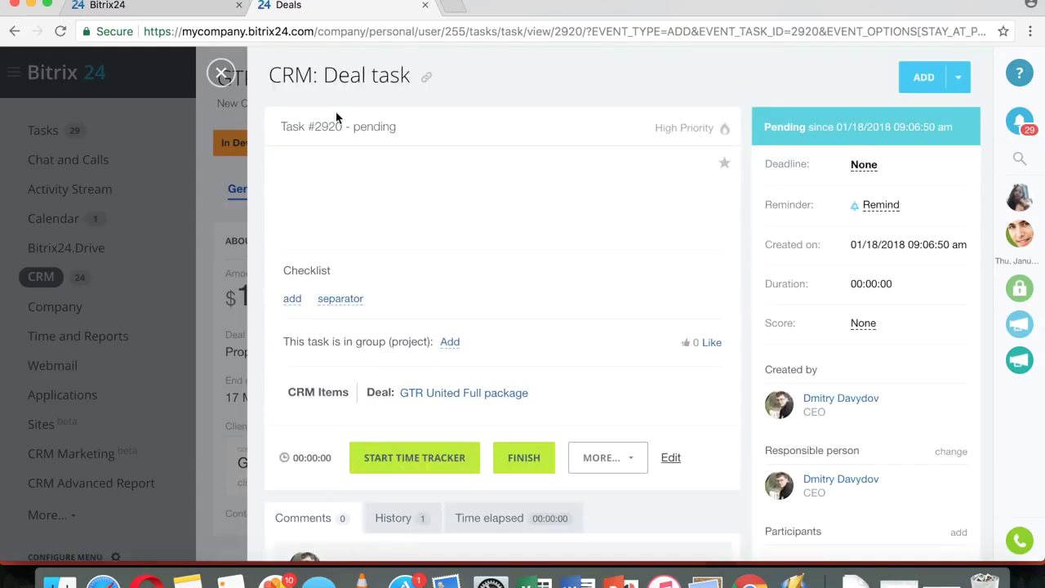
- Run the task's time tracker for about five seconds, then pause it
scroll(370, 206, down, 2)
scroll(370, 206, down, 1)
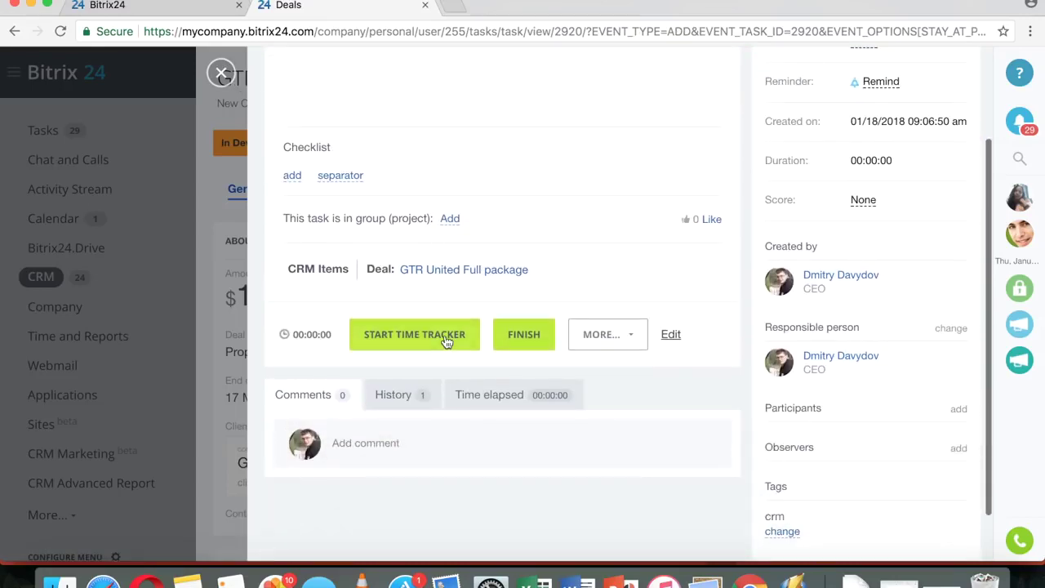
click(444, 334)
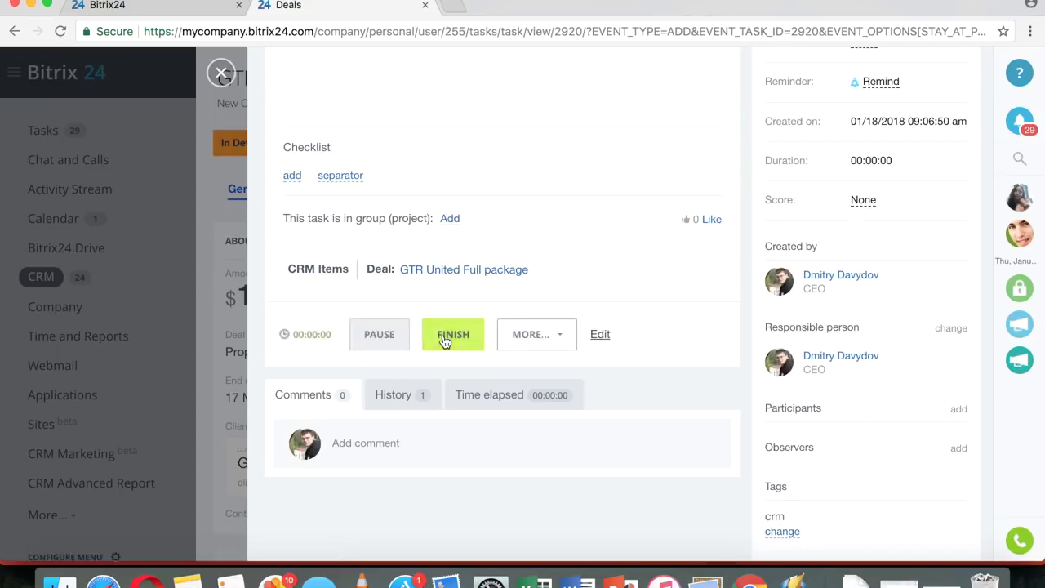
scroll(607, 359, down, 2)
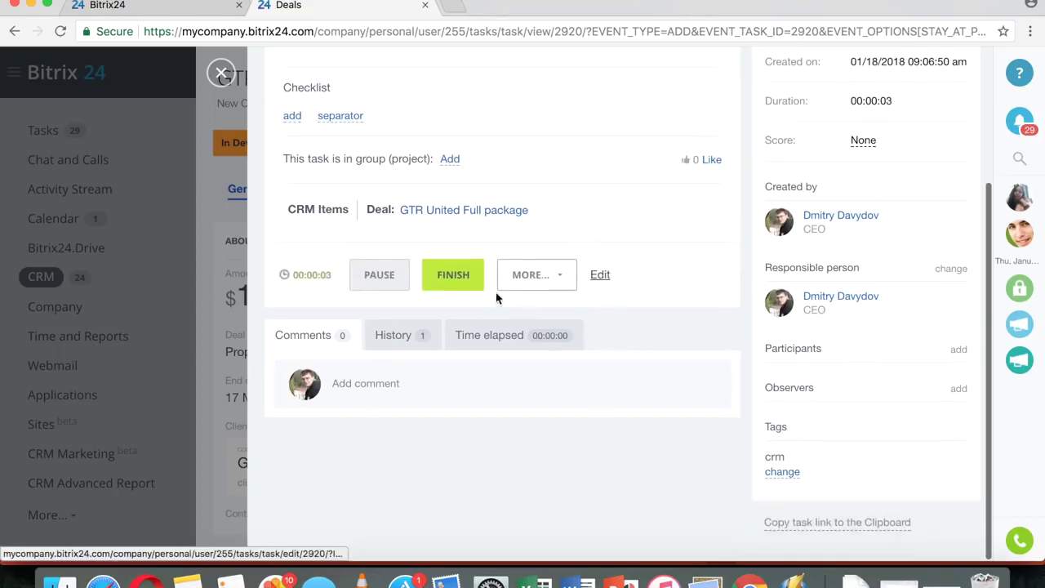
click(387, 276)
- Log a manual 2-hour time-elapsed entry on the task and return to the deal
click(497, 341)
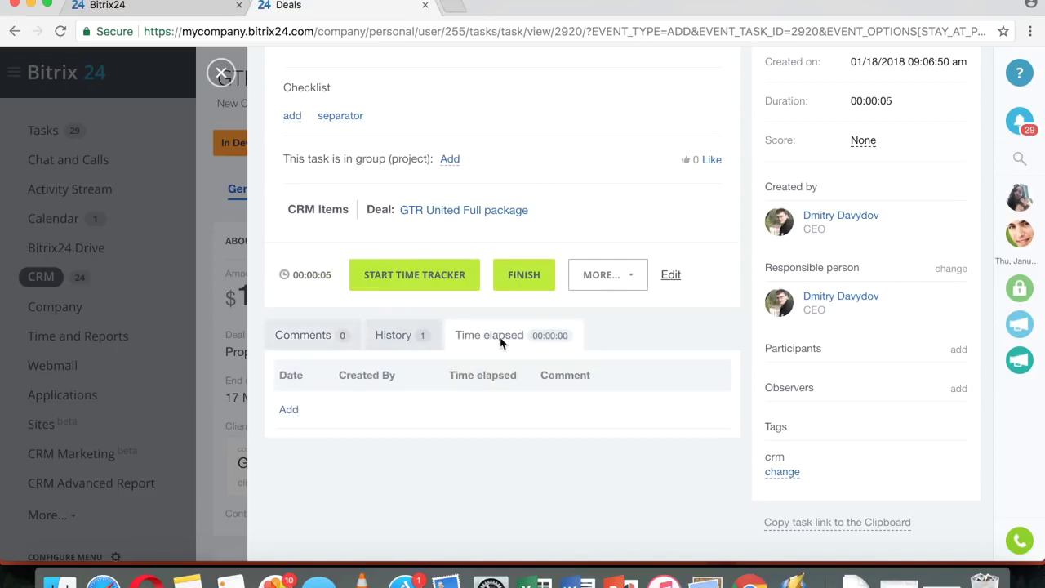
click(289, 411)
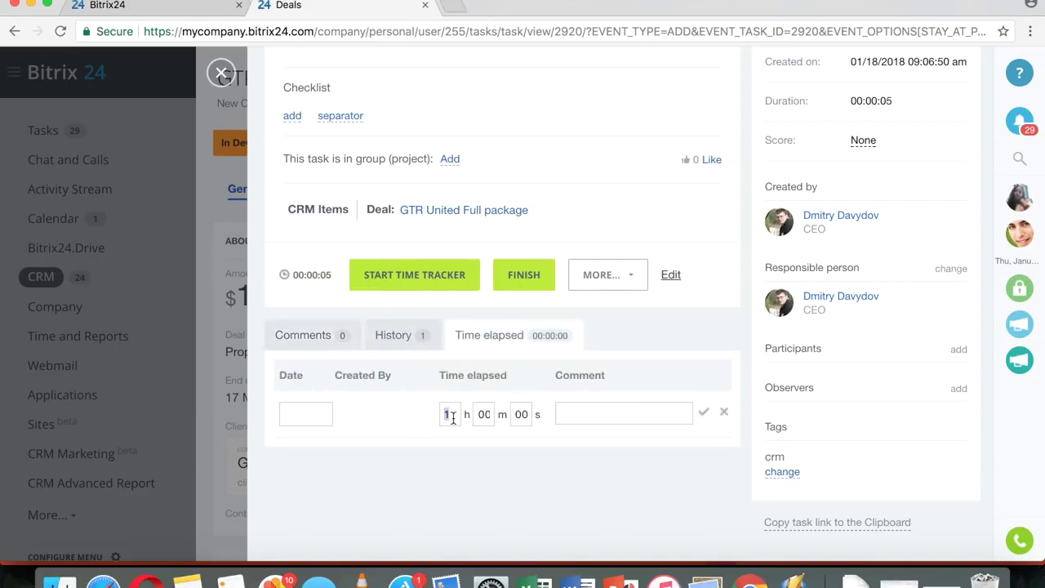
key(BackSpace)
text(2)
click(704, 413)
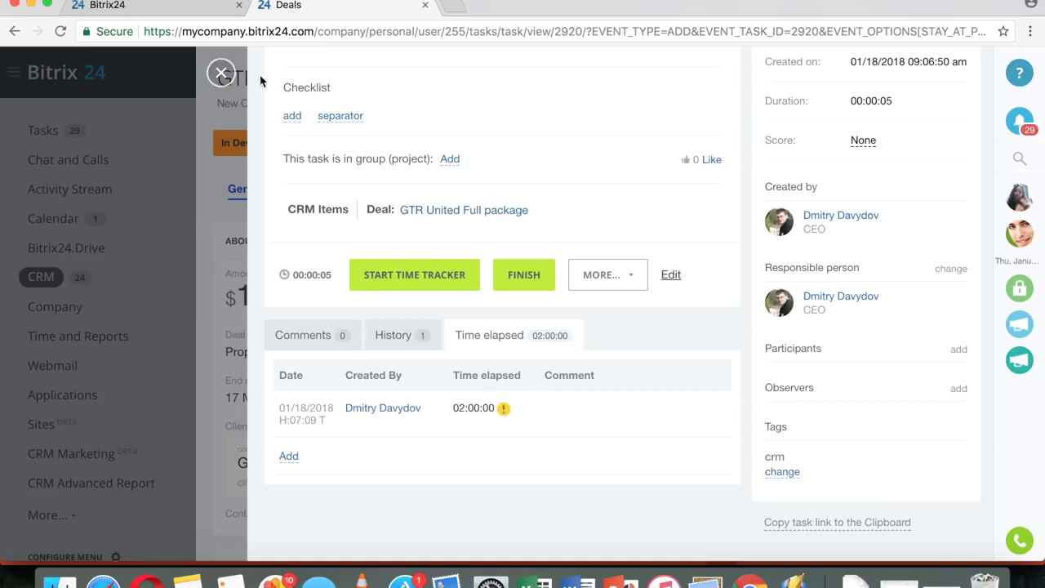
click(220, 74)
- Scroll through the GTR United Full package deal page, then close it back to the Deals board
scroll(470, 282, down, 3)
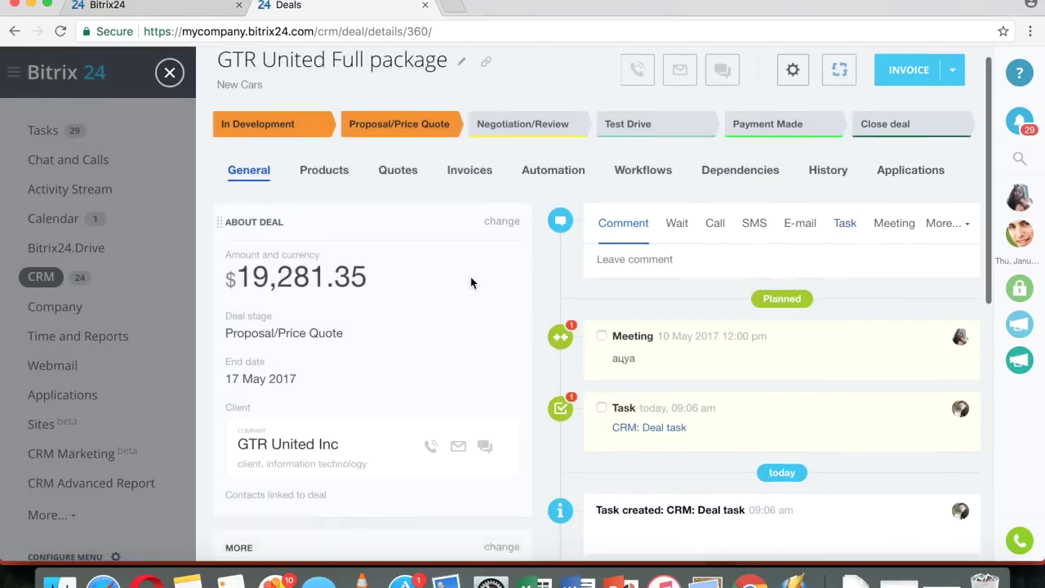
scroll(472, 282, up, 3)
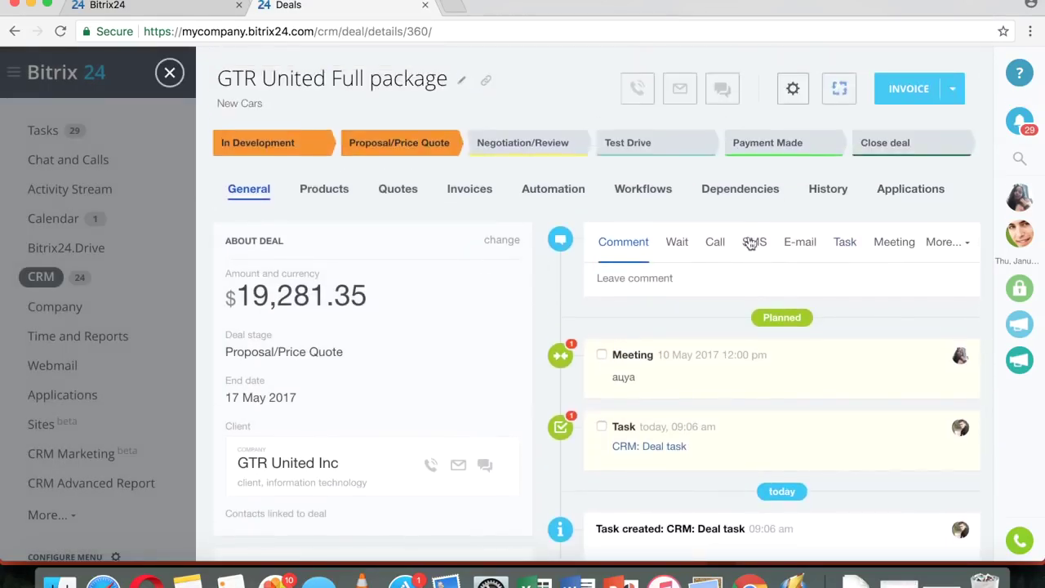
scroll(460, 324, down, 10)
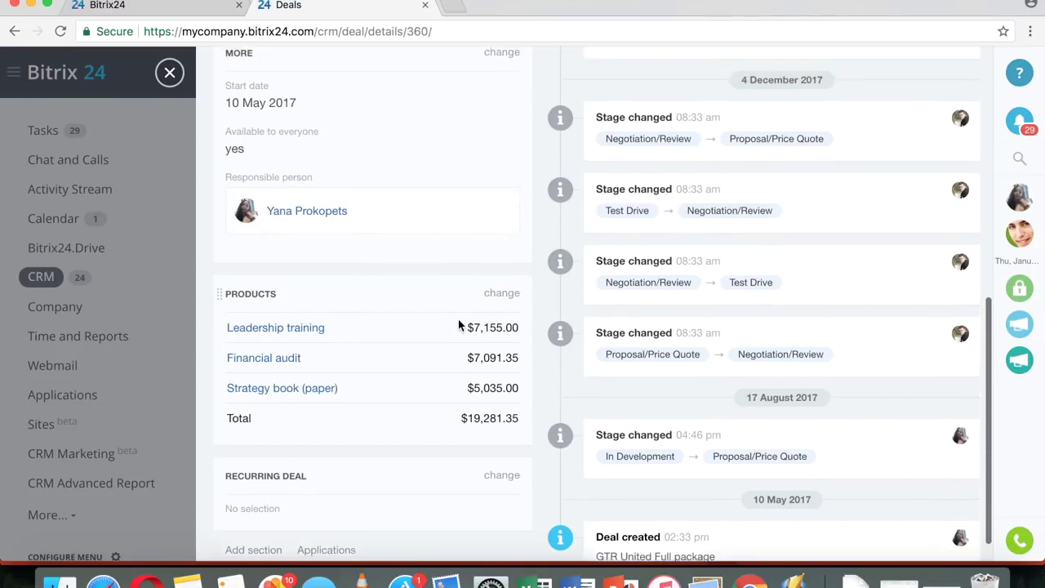
scroll(458, 325, up, 1)
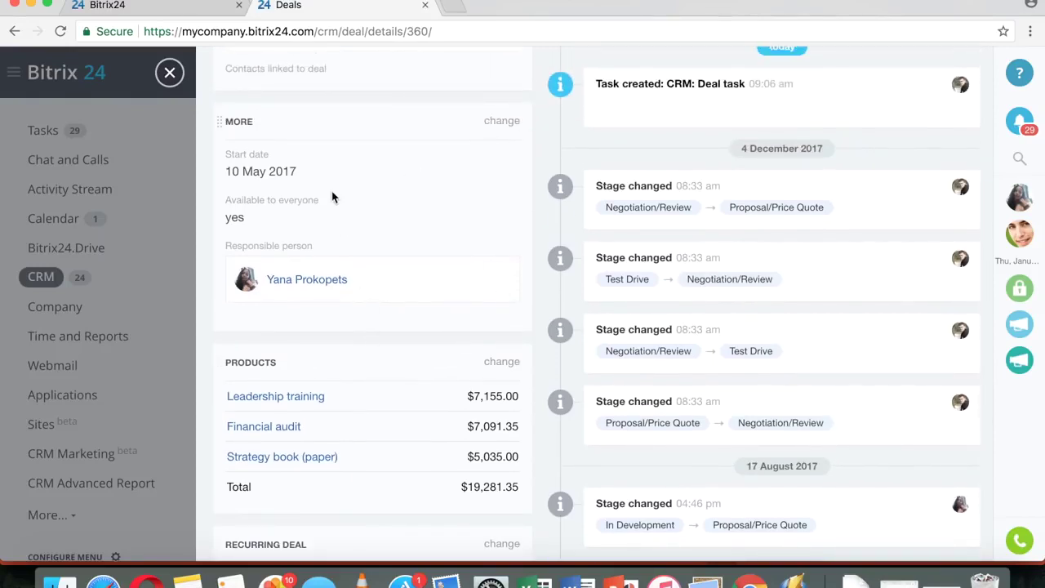
click(169, 73)
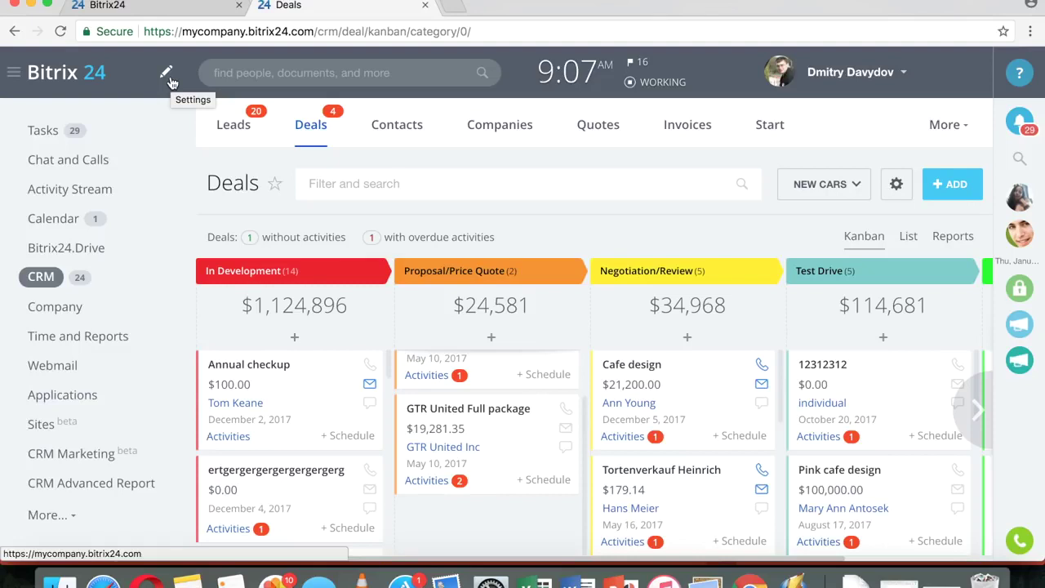
- Open the personal task list and show it in Planner view
click(45, 134)
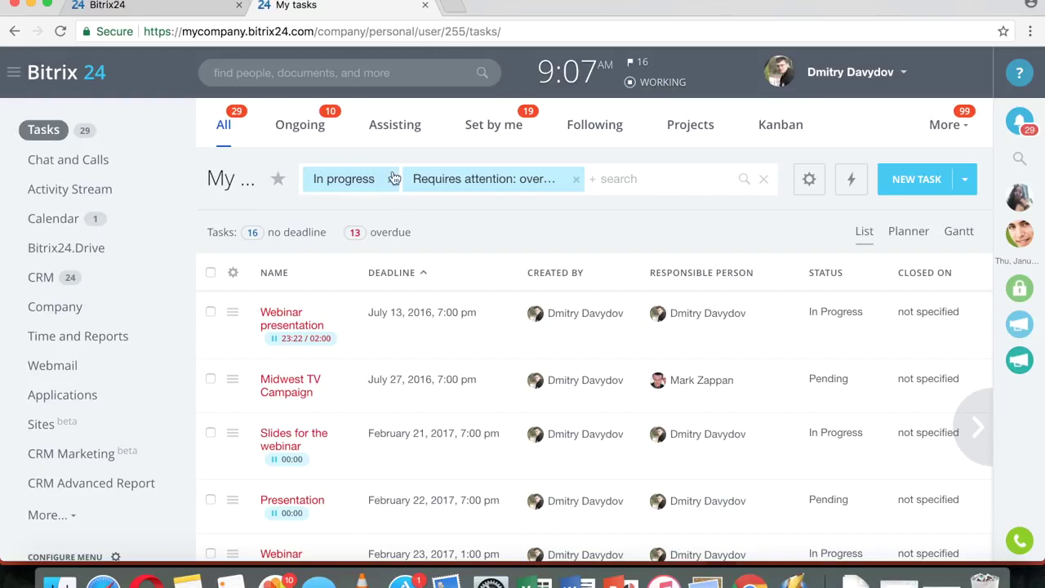
click(907, 233)
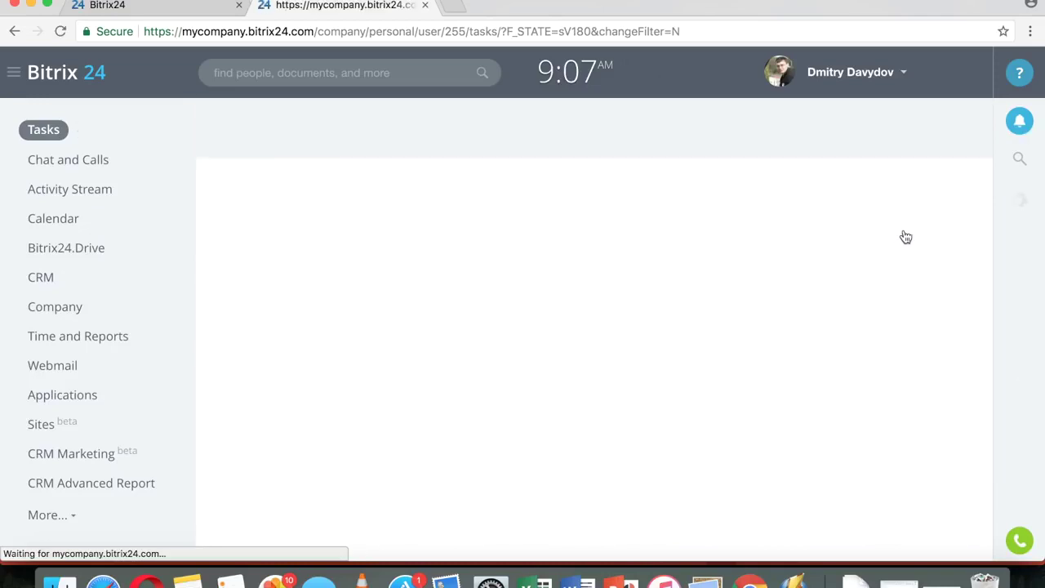